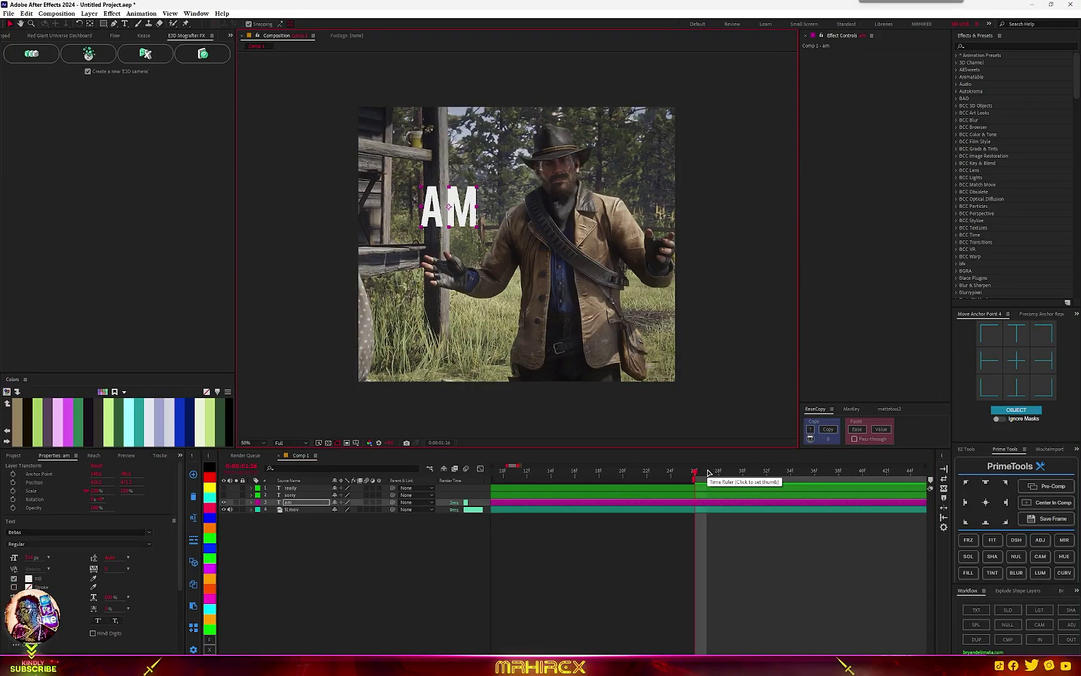
- Split the am text layer at 0:00:01:26
key("Page_Down")
key("Page_Down")
key("Page_Down")
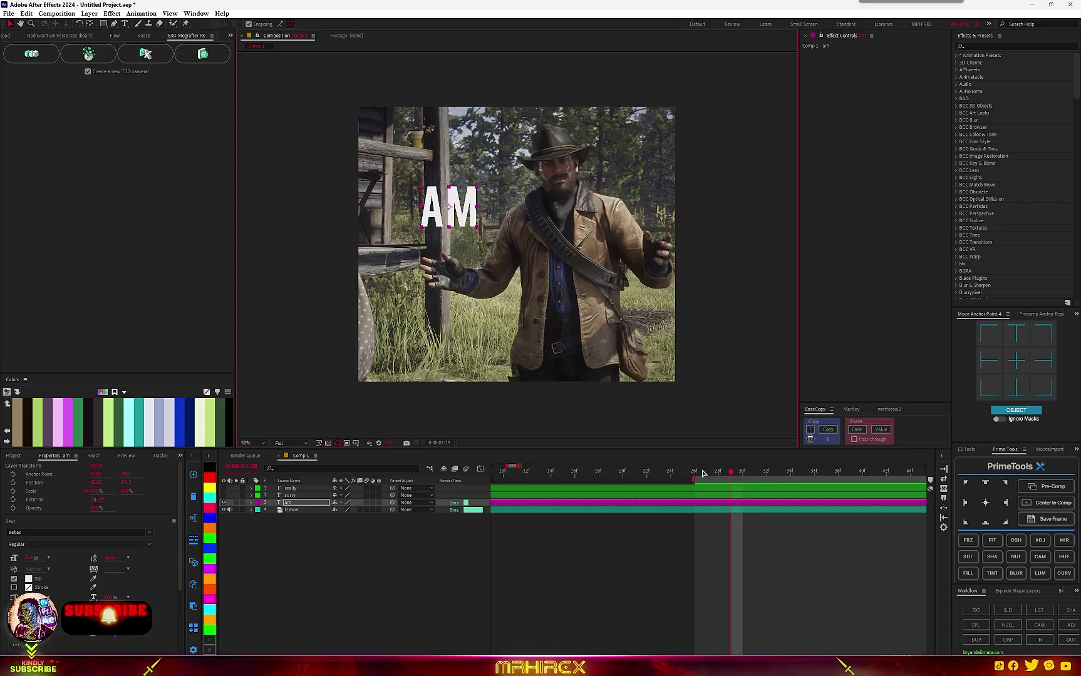
left_click(702, 472)
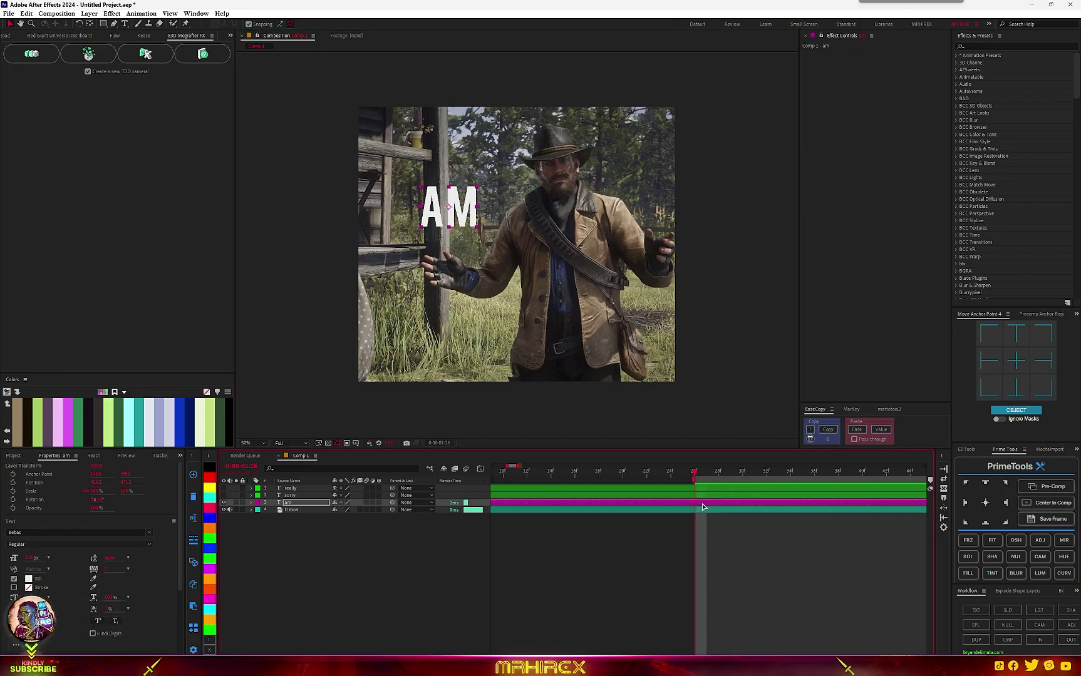
key("ctrl+shift+d")
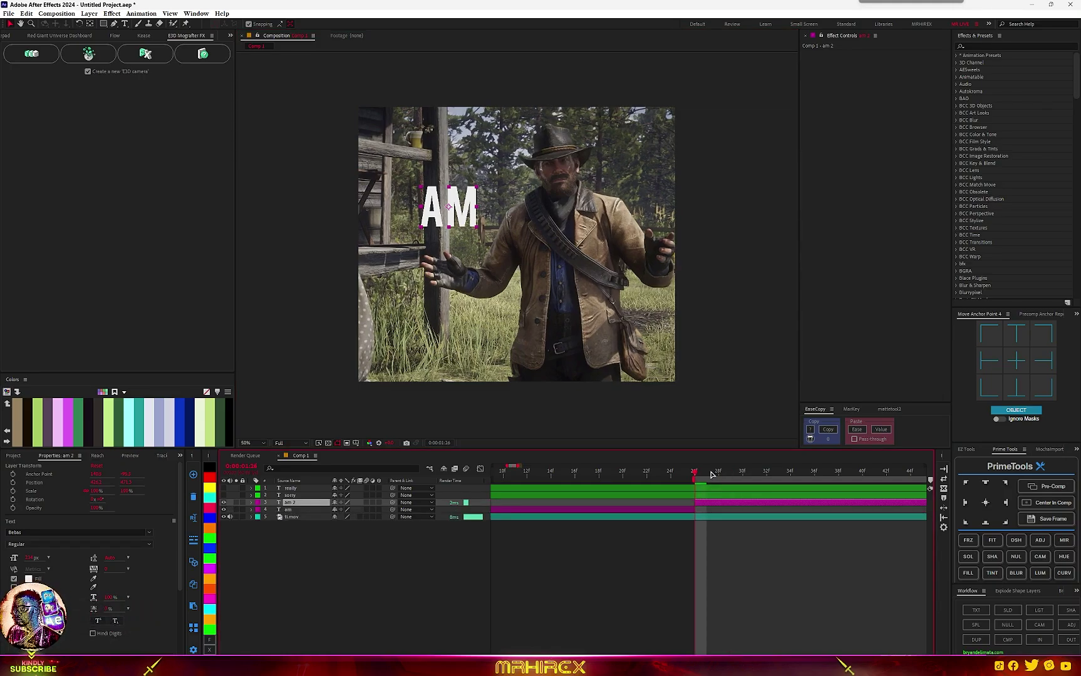
- Split the am 2 text layer at 0:00:01:29 to leave a three-frame piece
left_click(711, 474)
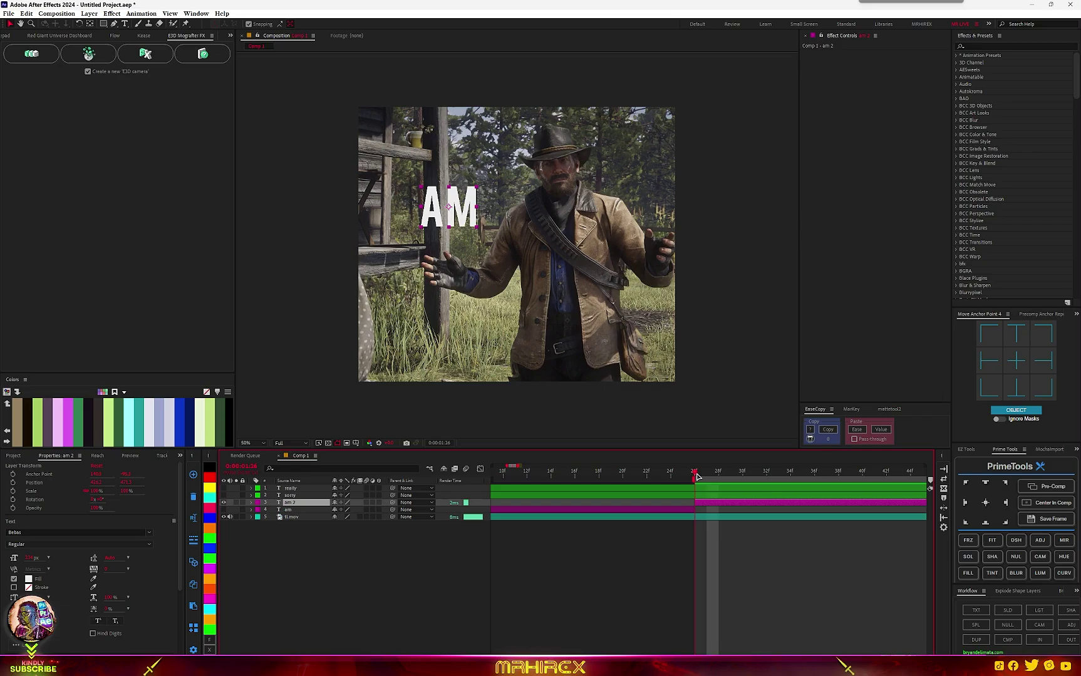
key("Page_Down")
key("Page_Down")
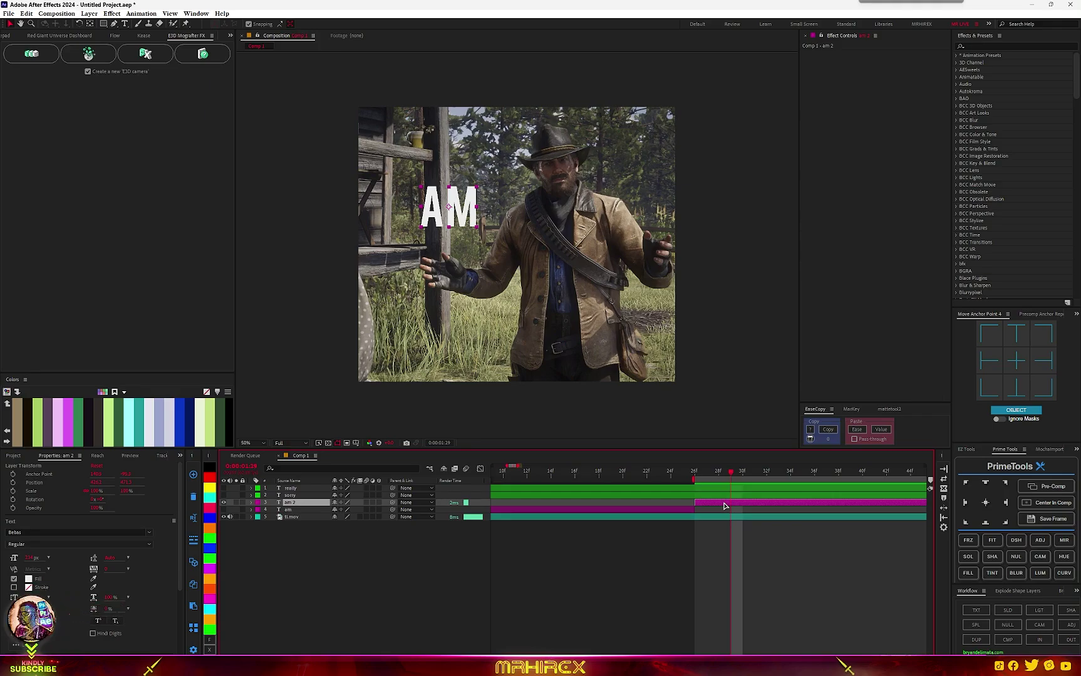
key("ctrl+shift+d")
- Turn the short am 2 text into a hollow outline with a white stroke and no fill
key("Page_Up")
key("Page_Up")
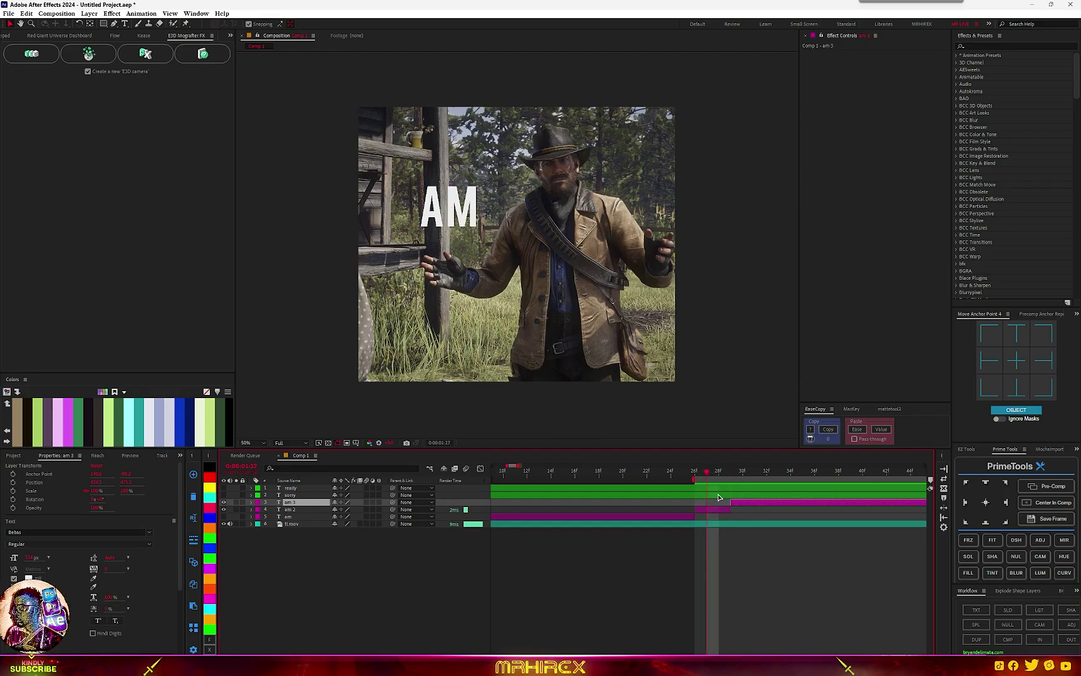
left_click(448, 208)
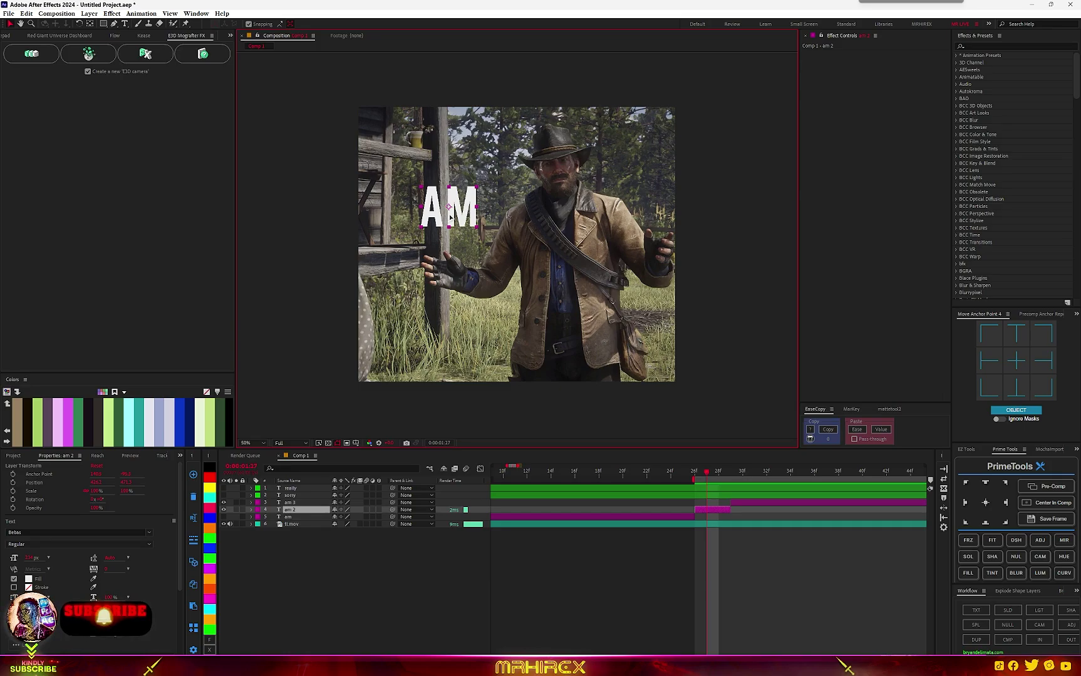
double_click(448, 213)
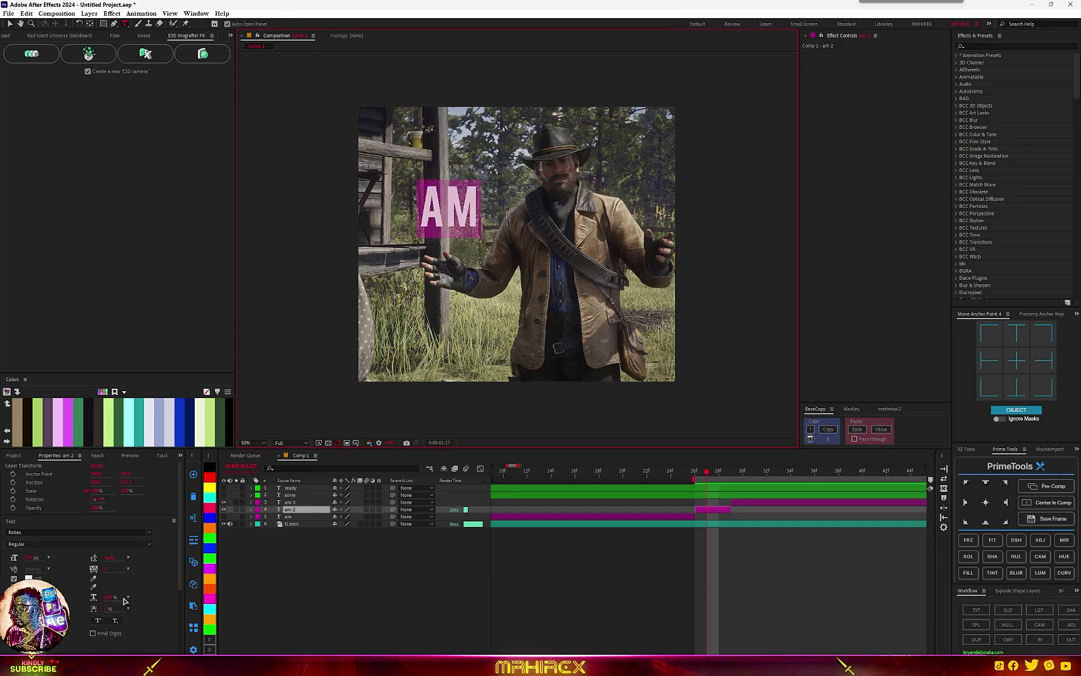
left_click(14, 579)
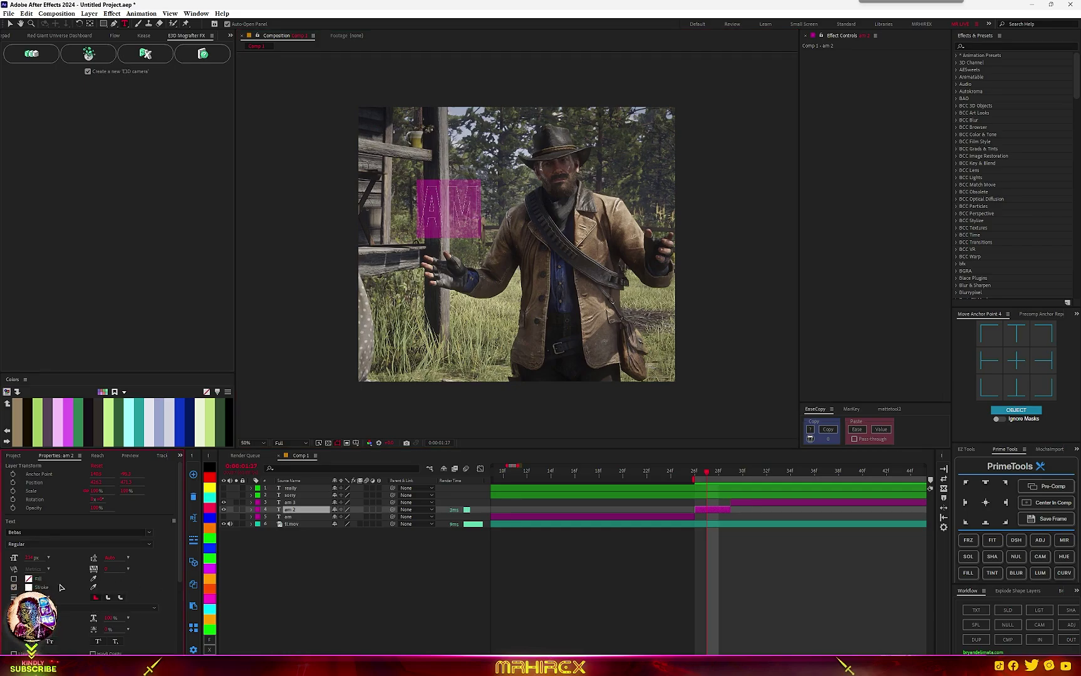
left_click(397, 574)
scroll(466, 235, "up", 2)
scroll(466, 235, "down", 1)
key("space")
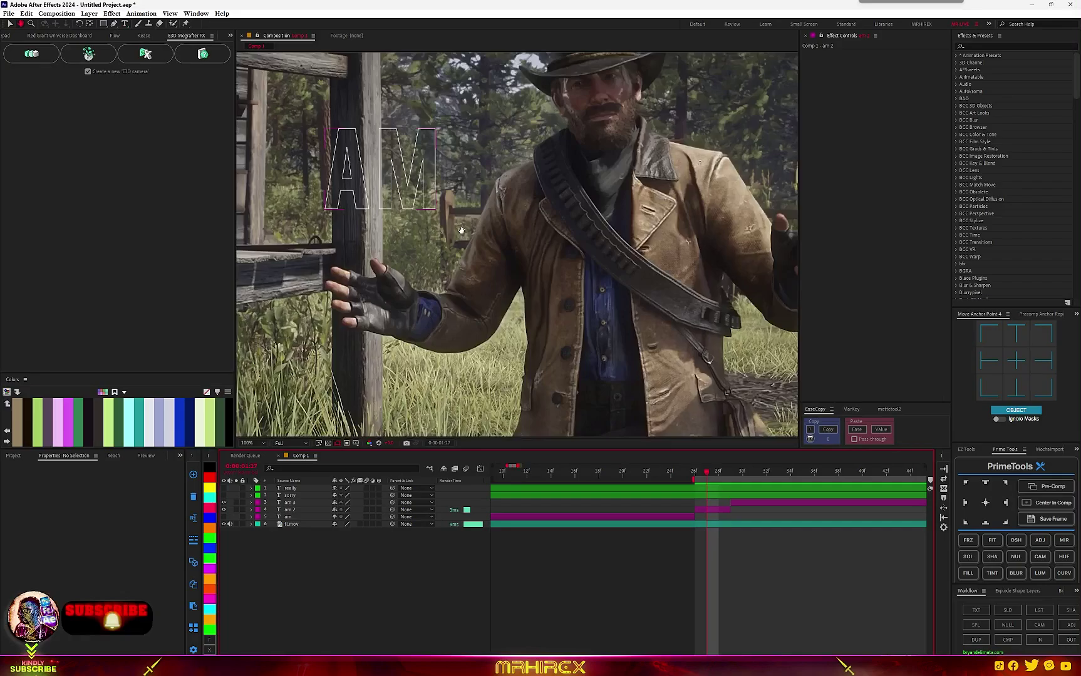
left_click_drag(464, 232, 549, 305)
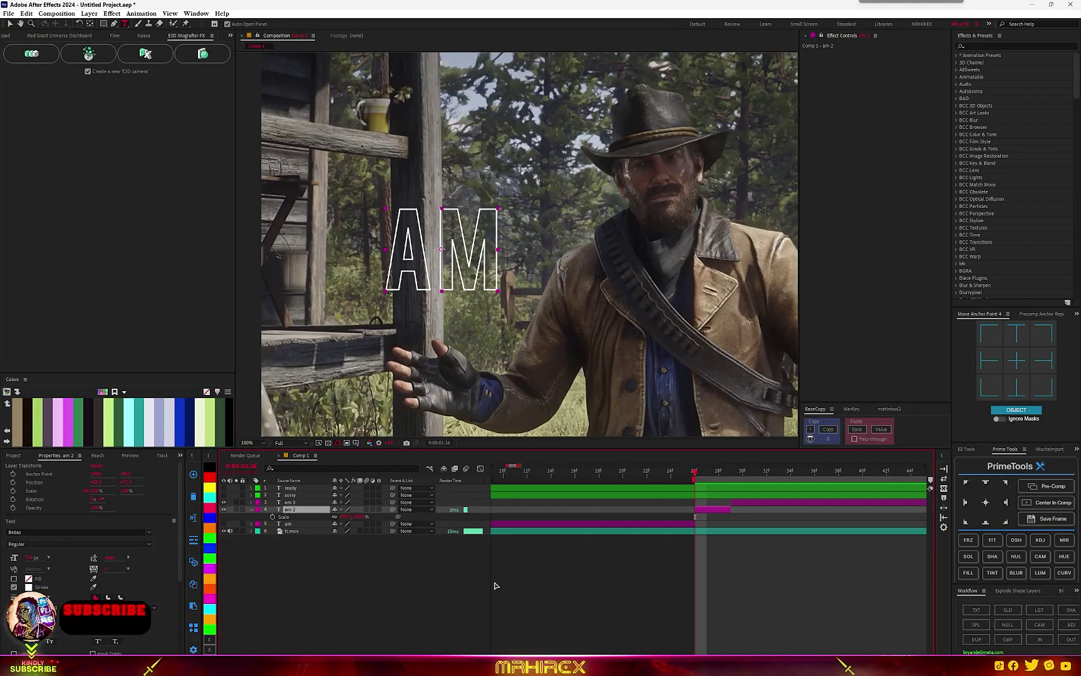
- Add Position, Scale and Rotation keyframes to am 2 and shift them to the end of the layer at 0:00:01:29
left_click(275, 517)
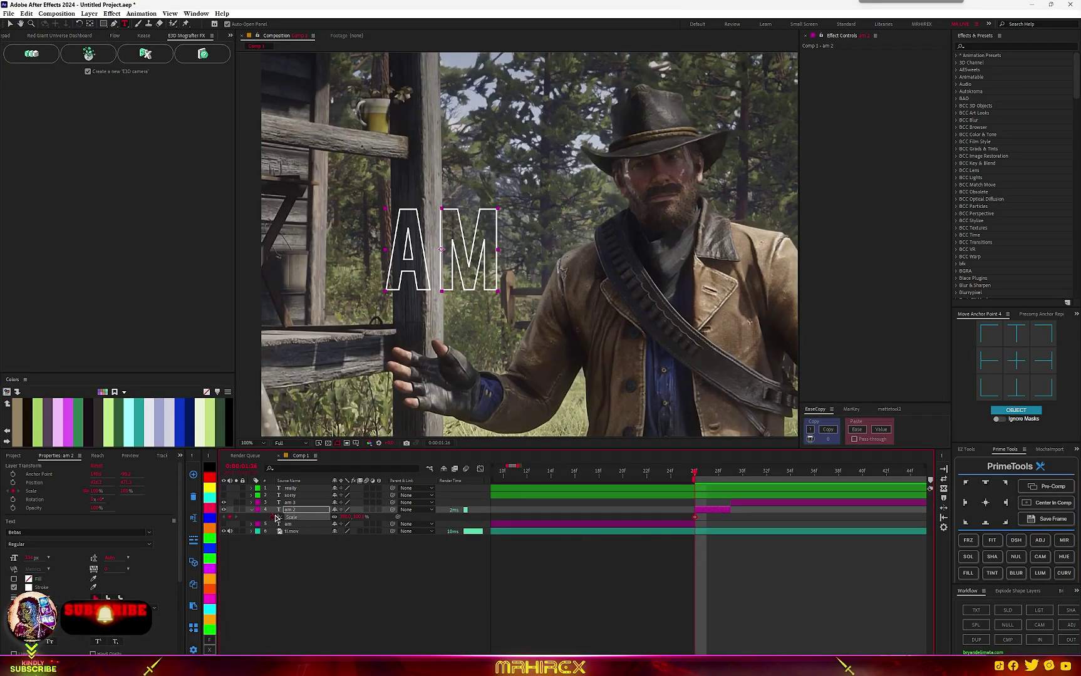
key("alt+shift+p")
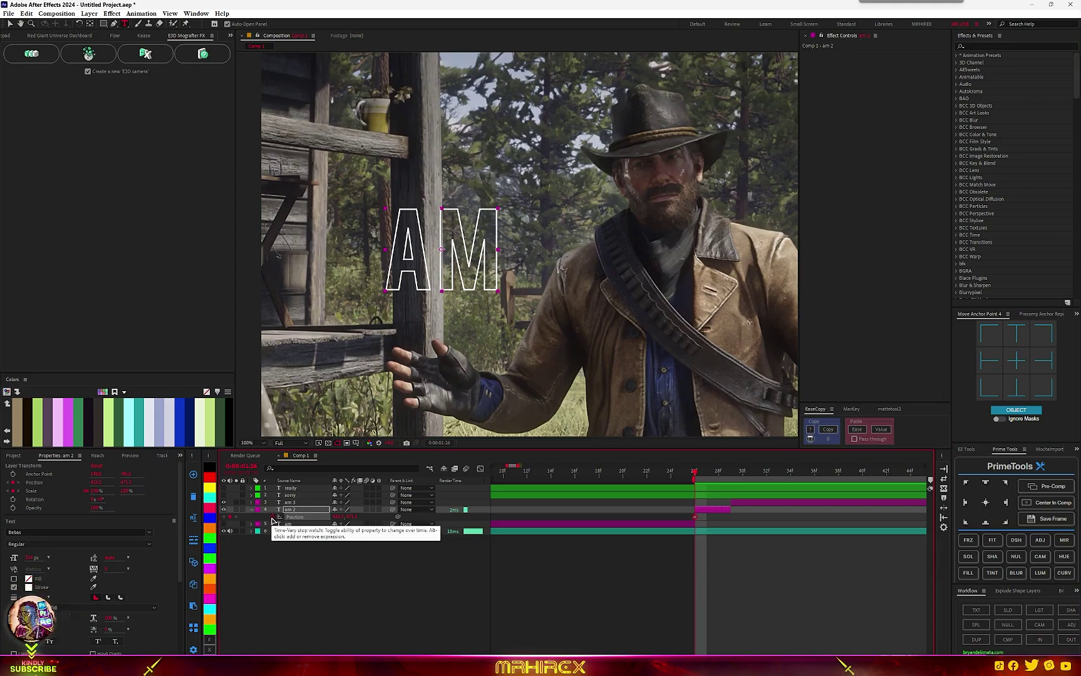
key("alt+shift+r")
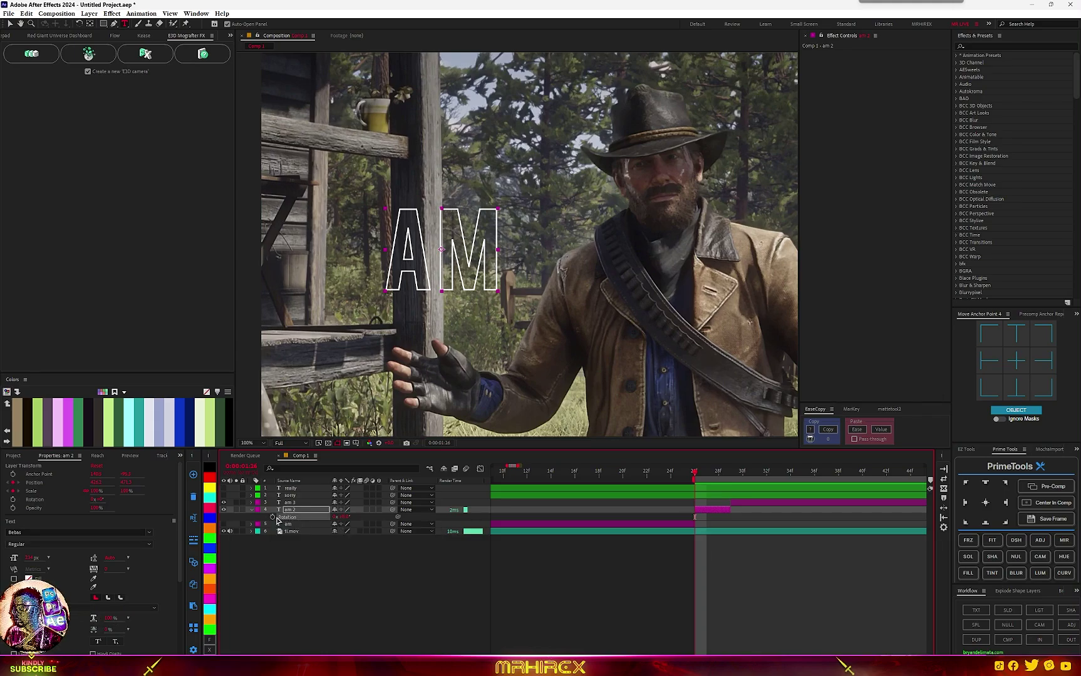
key("u")
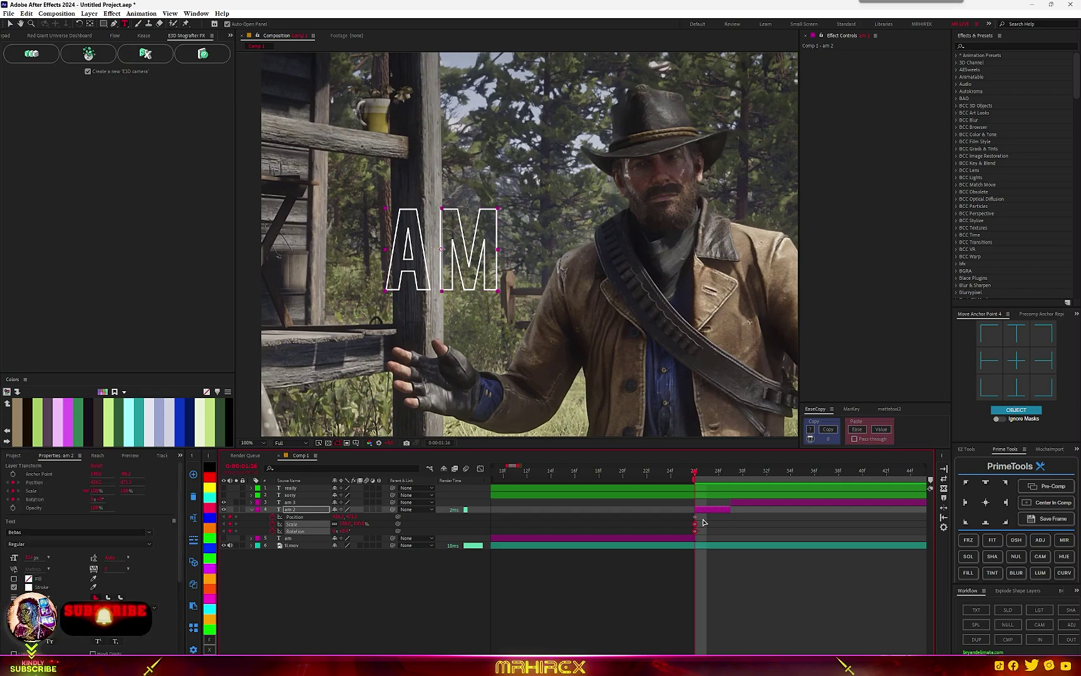
left_click_drag(702, 522, 726, 531)
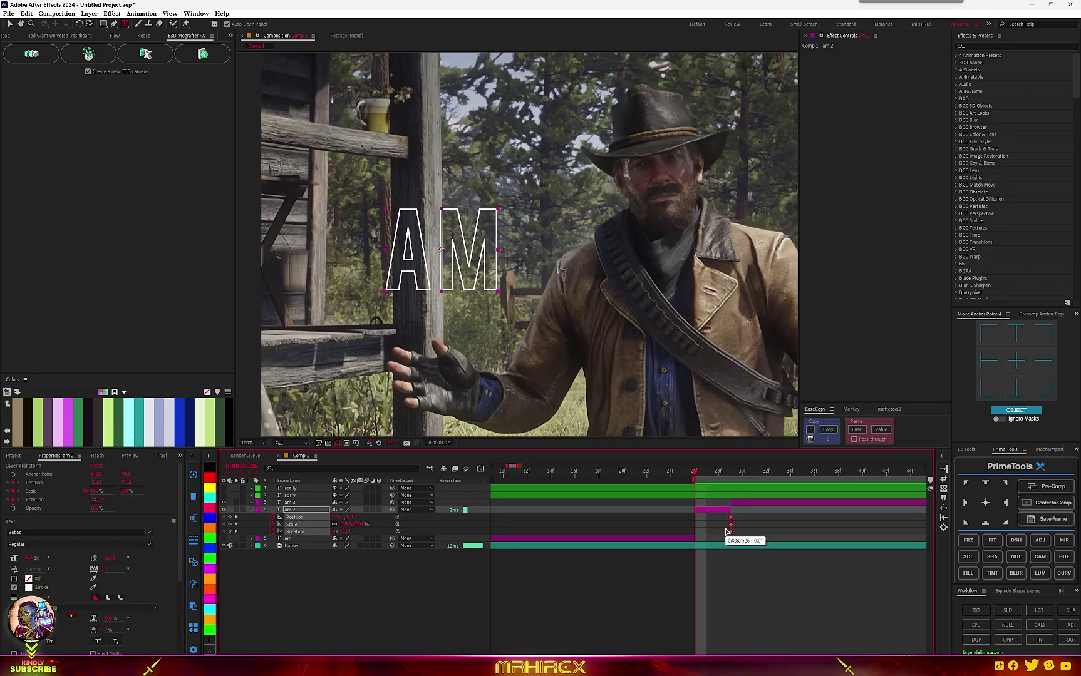
left_click(699, 510)
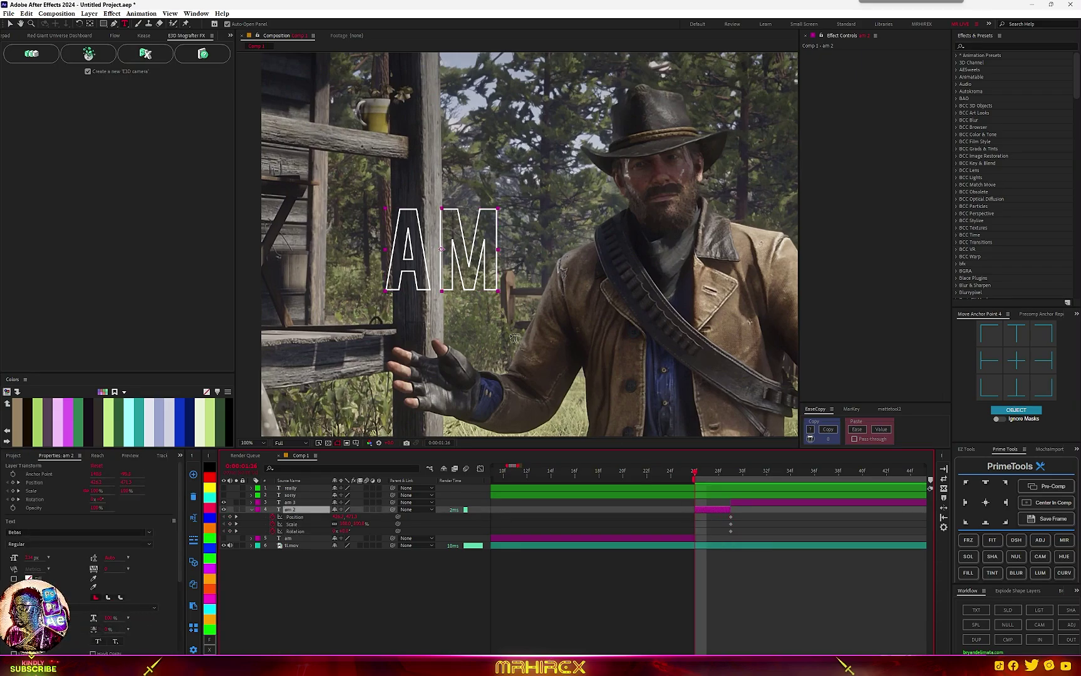
- At 0:00:01:26, keyframe the am 2 outline slightly higher, tilted counterclockwise and scaled down
key("v")
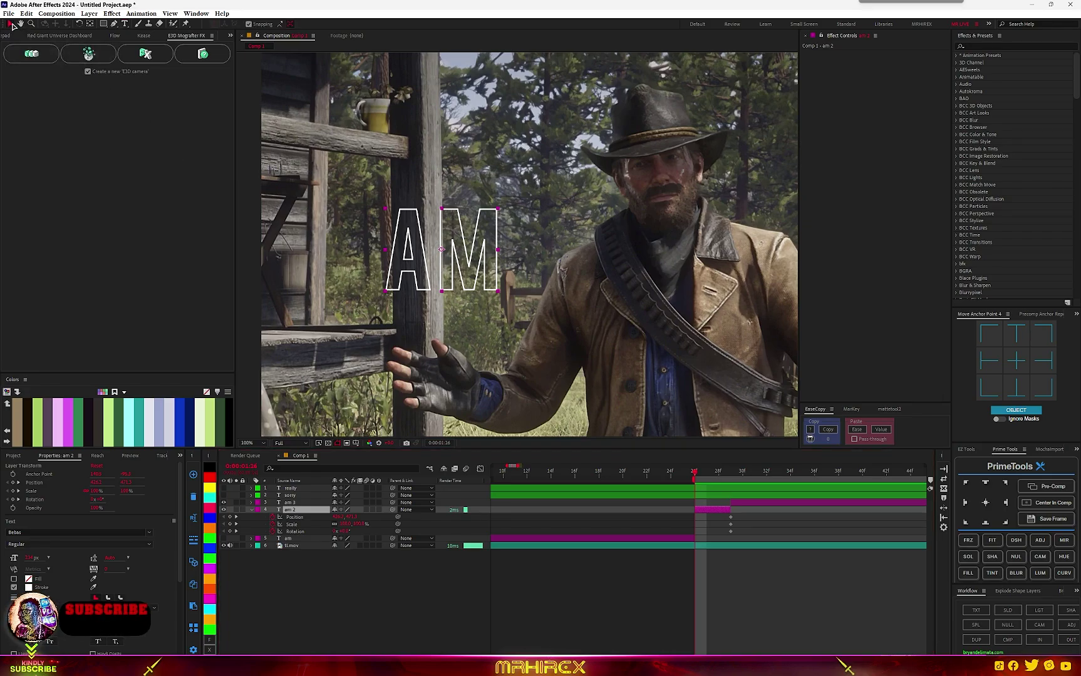
key("alt+shift+p")
left_click_drag(456, 256, 456, 231)
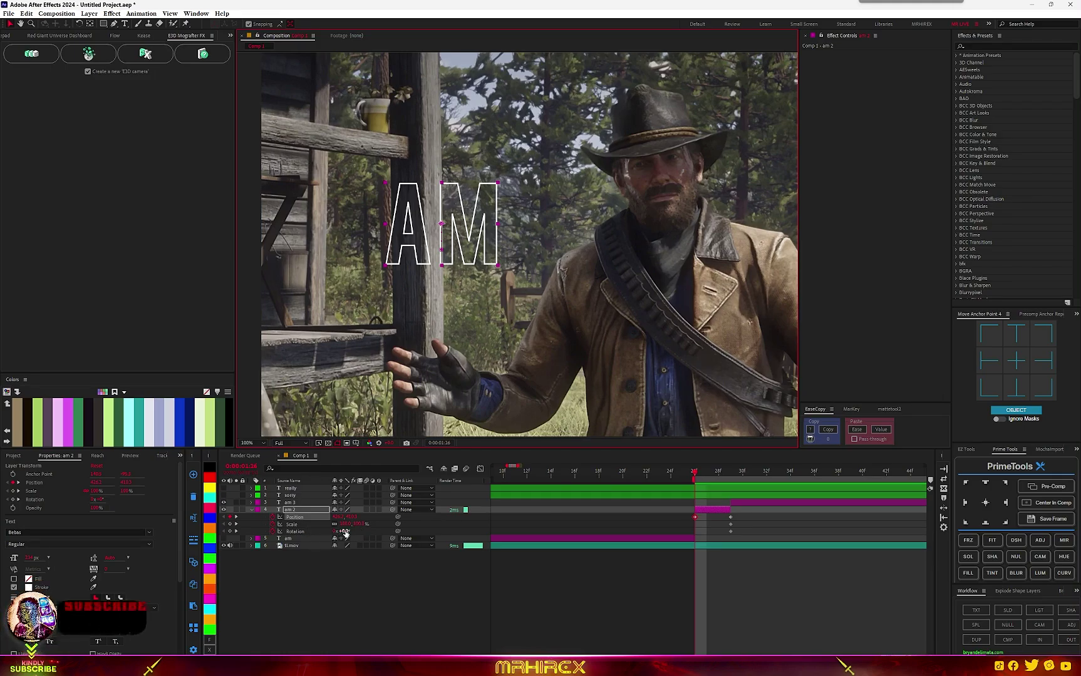
left_click_drag(346, 531, 340, 525)
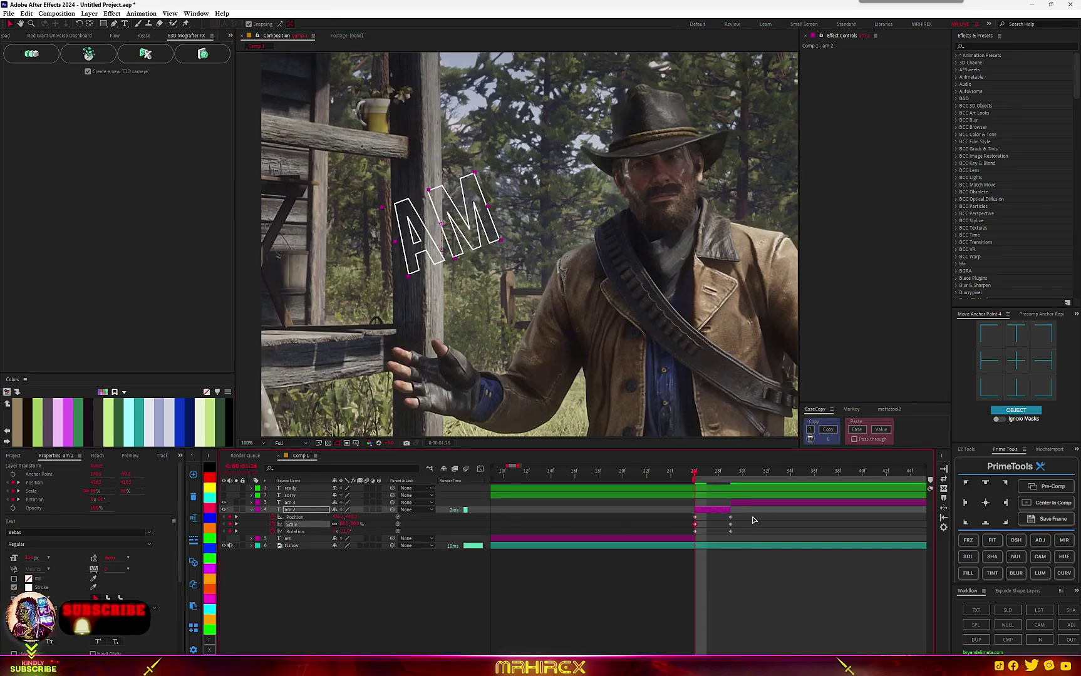
- Easy ease all am 2 keyframes and lengthen the first keyframes' outgoing influence in the speed graph
left_click_drag(754, 515, 658, 542)
key("F9")
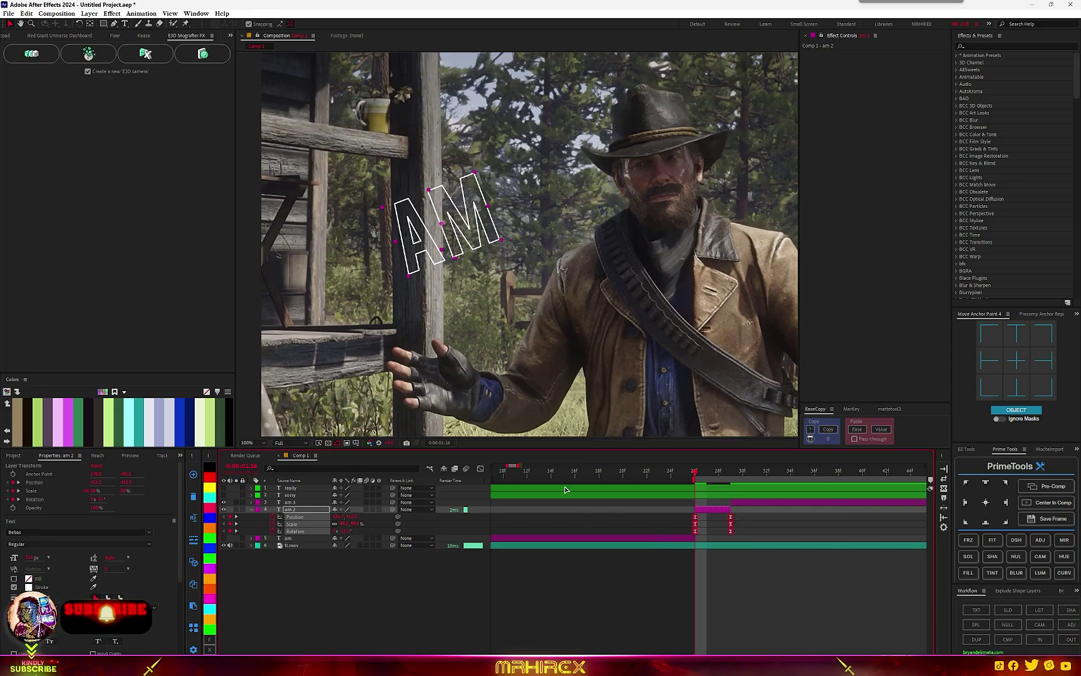
left_click(480, 469)
scroll(695, 628, "up", 3)
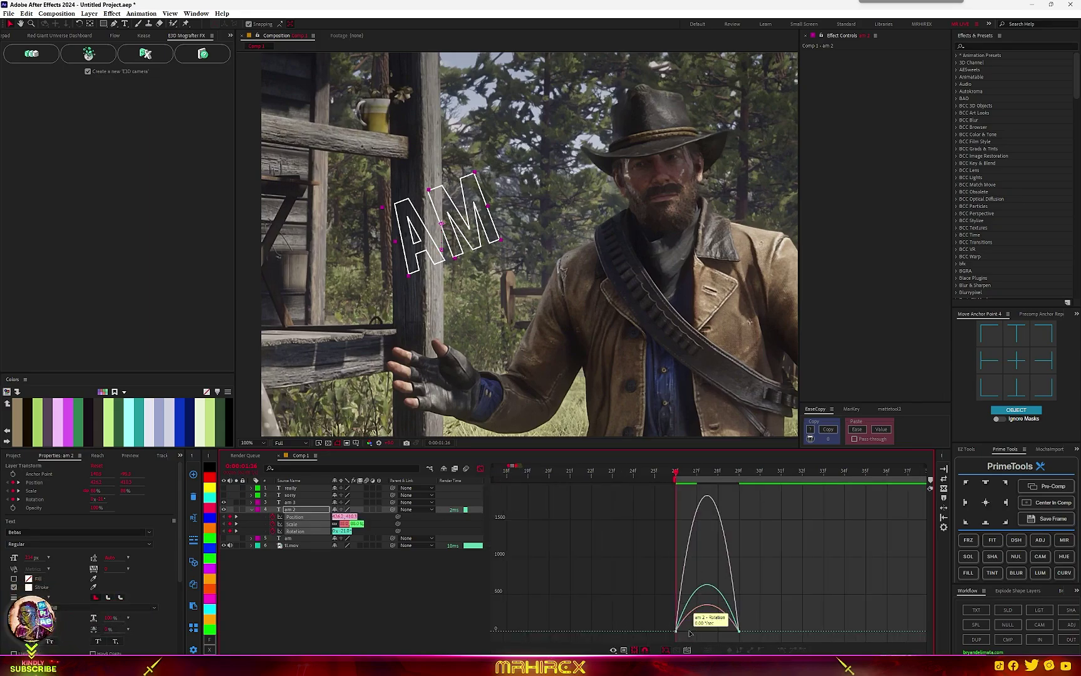
left_click_drag(626, 616, 744, 648)
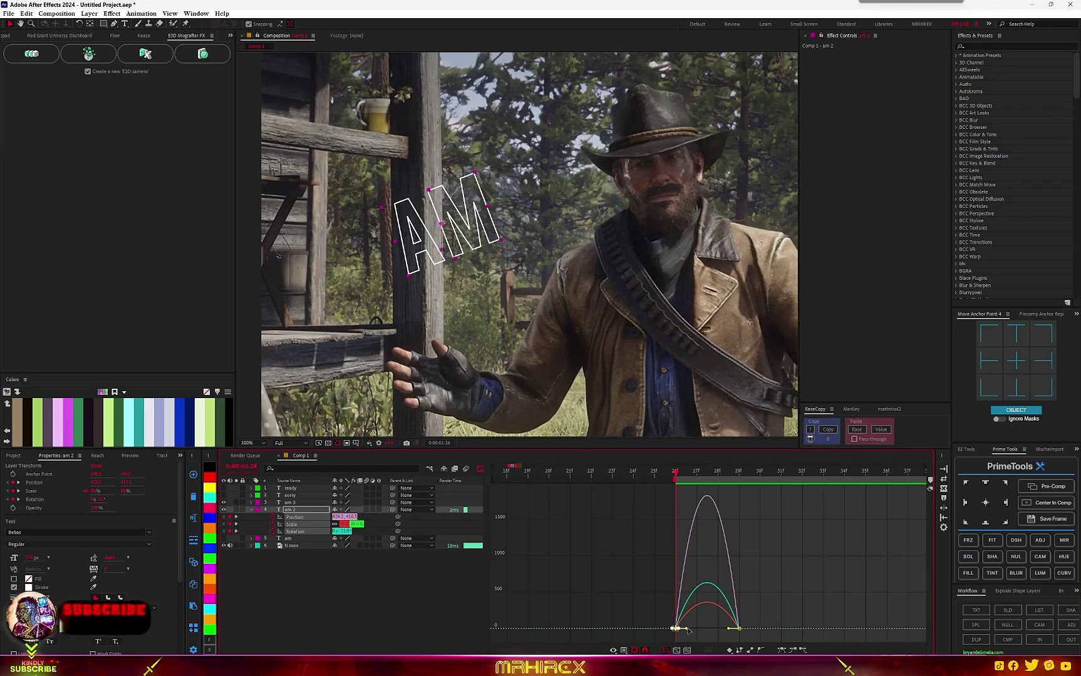
left_click_drag(685, 629, 715, 629)
key("shift+F3")
left_click_drag(707, 473, 715, 487)
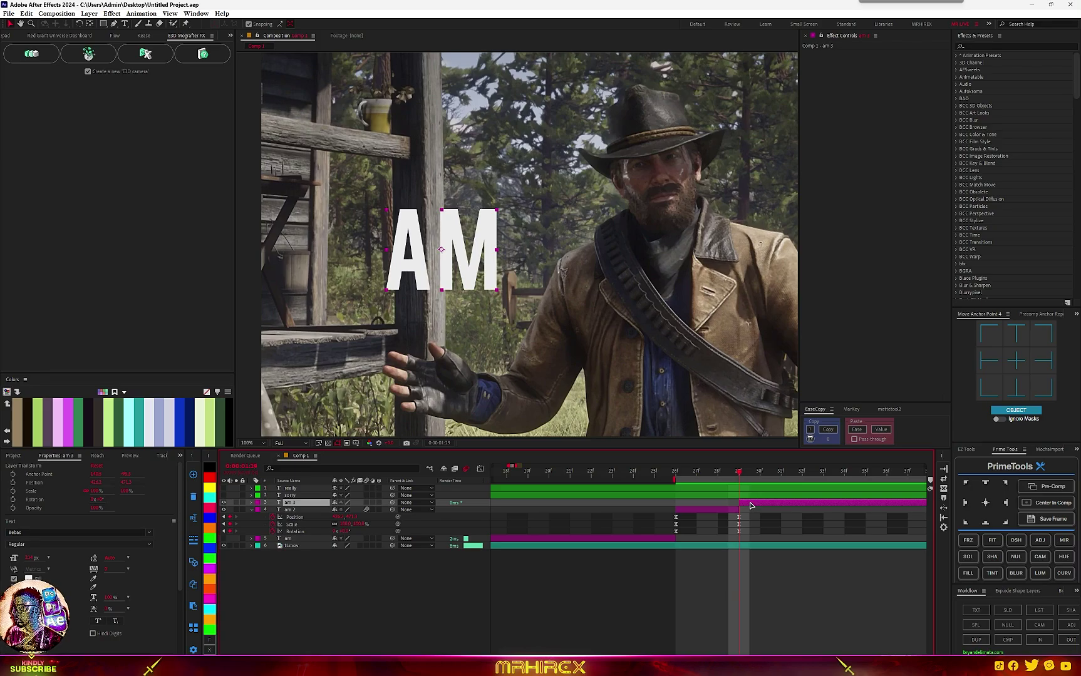
- Split off a section of am 3 further along the timeline, and split am 2 at 0:00:01:28
key("ctrl+d")
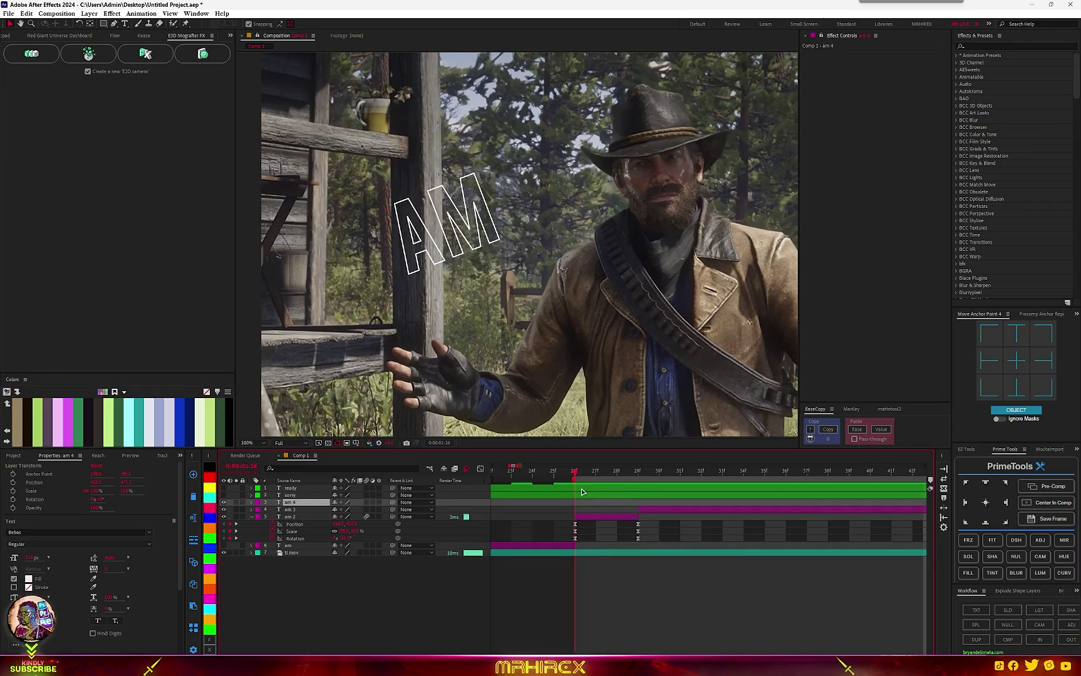
left_click_drag(579, 492, 598, 491)
key("Page_Down")
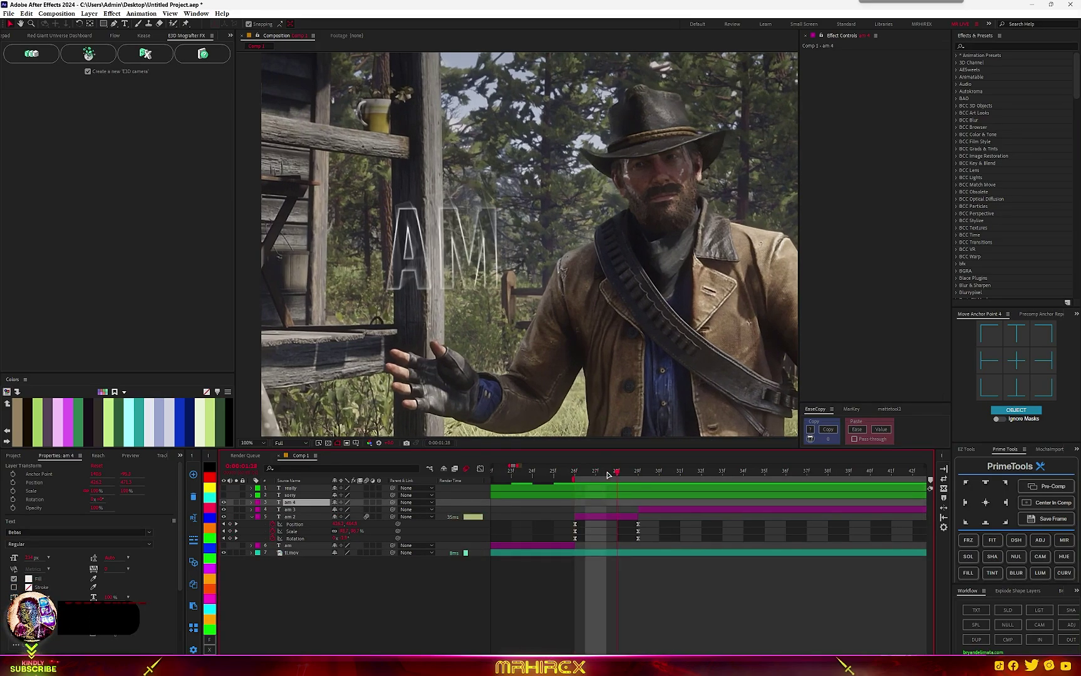
left_click(612, 518)
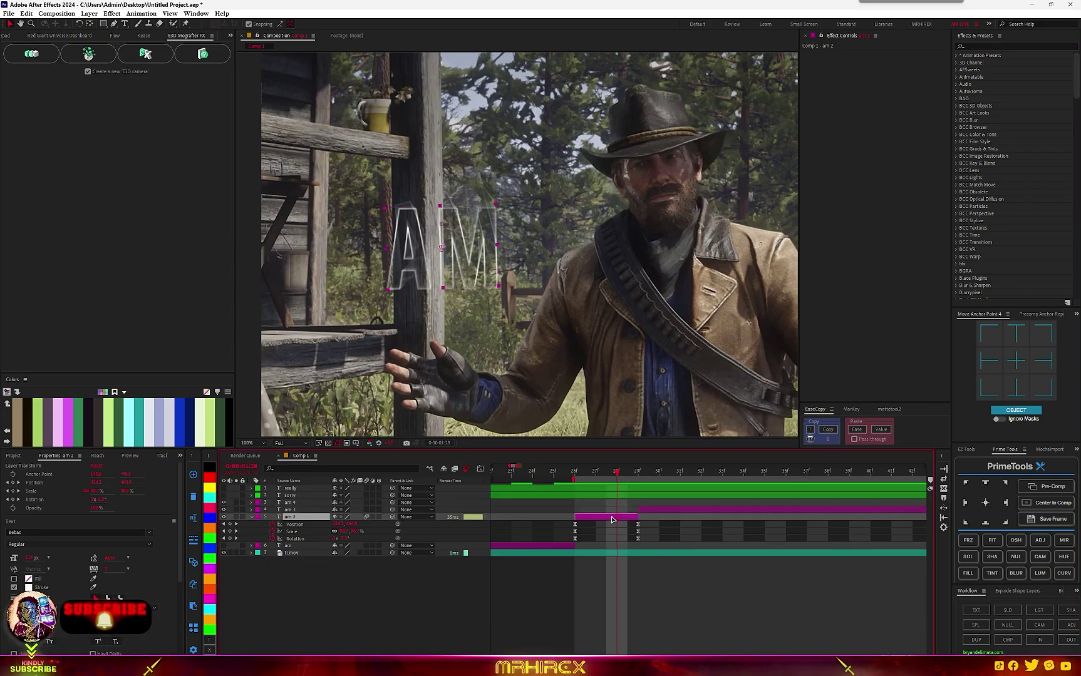
key("ctrl+shift+d")
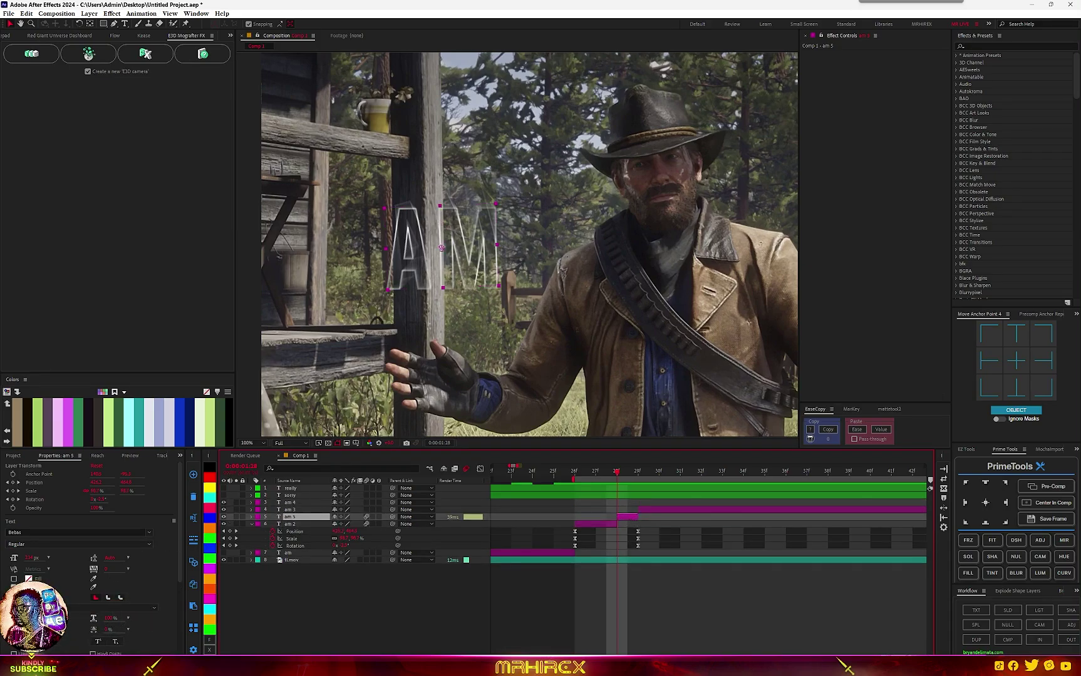
- Give the am 5 text a solid white fill without stroke and preview the outline-to-solid change
left_click(14, 580)
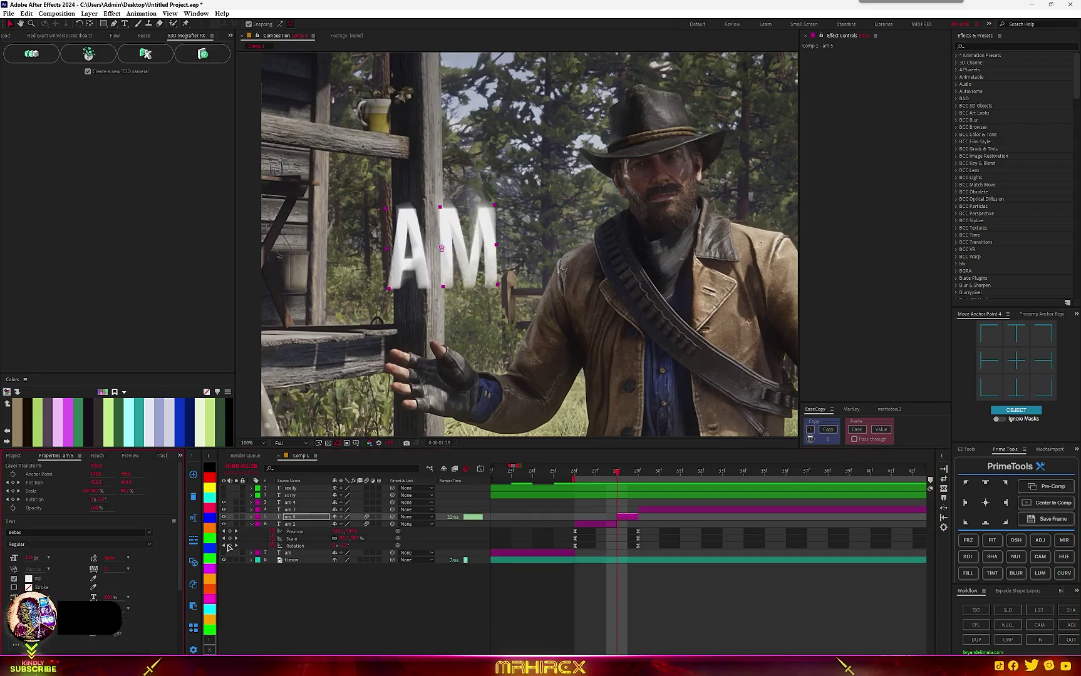
left_click(580, 480)
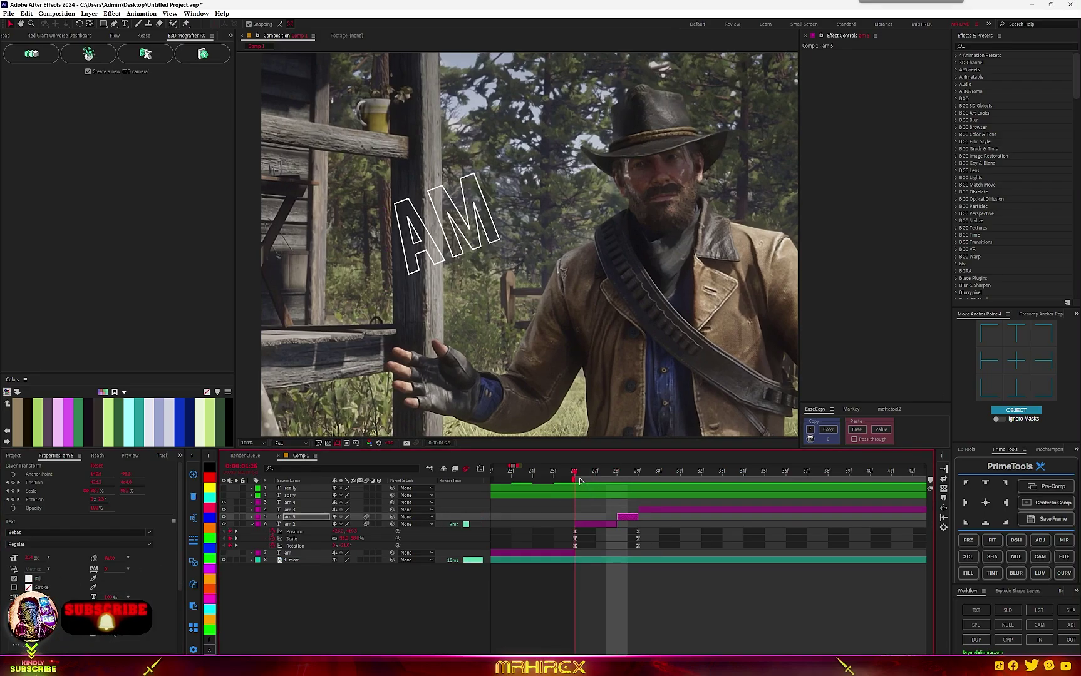
left_click_drag(589, 482, 643, 483)
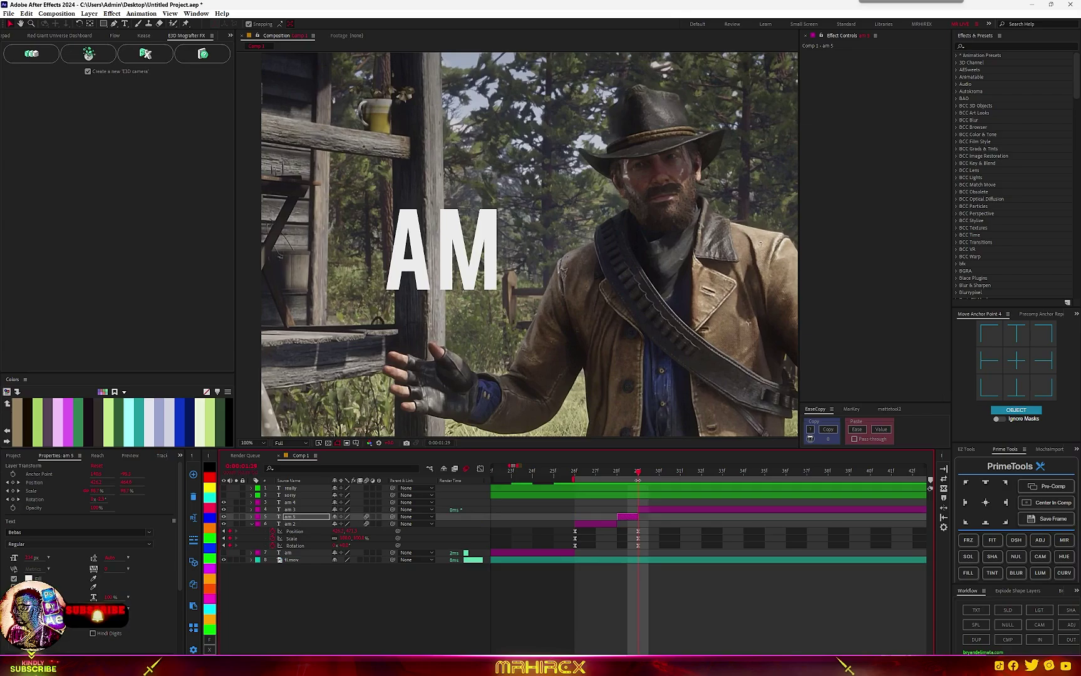
- Split the am 3 text layer at 0:00:01:31
left_click(646, 510)
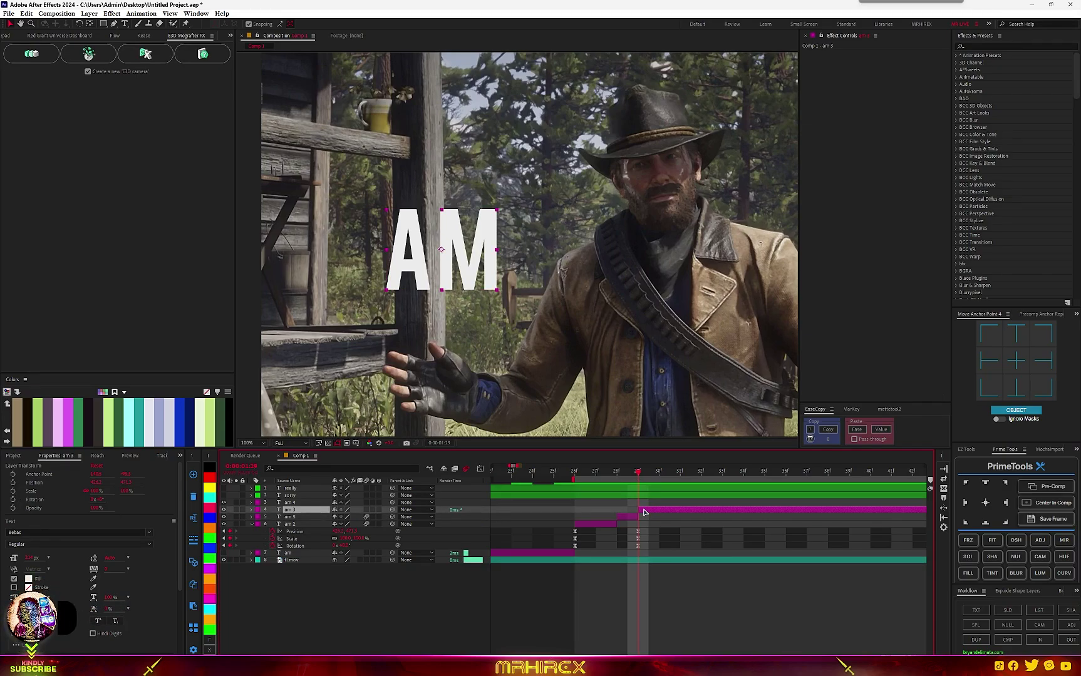
key("Page_Down")
key("Page_Down")
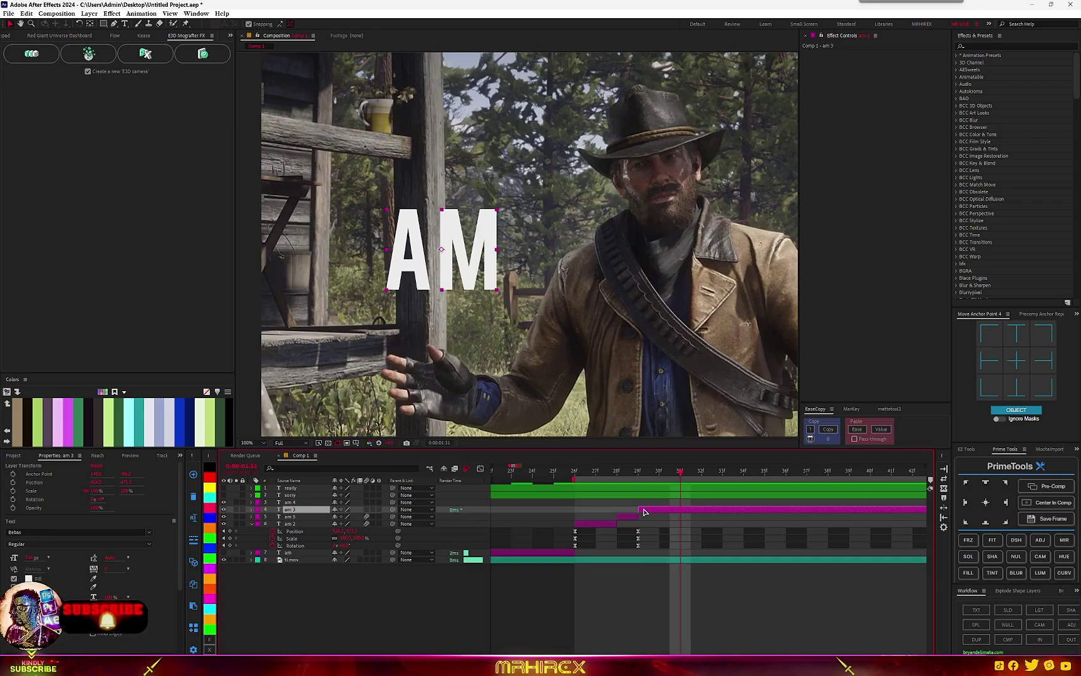
key("ctrl+shift+d")
- Add Position and Scale keyframes to the am 3 text layer at its start, 0:00:01:29
key("Page_Up")
key("Page_Up")
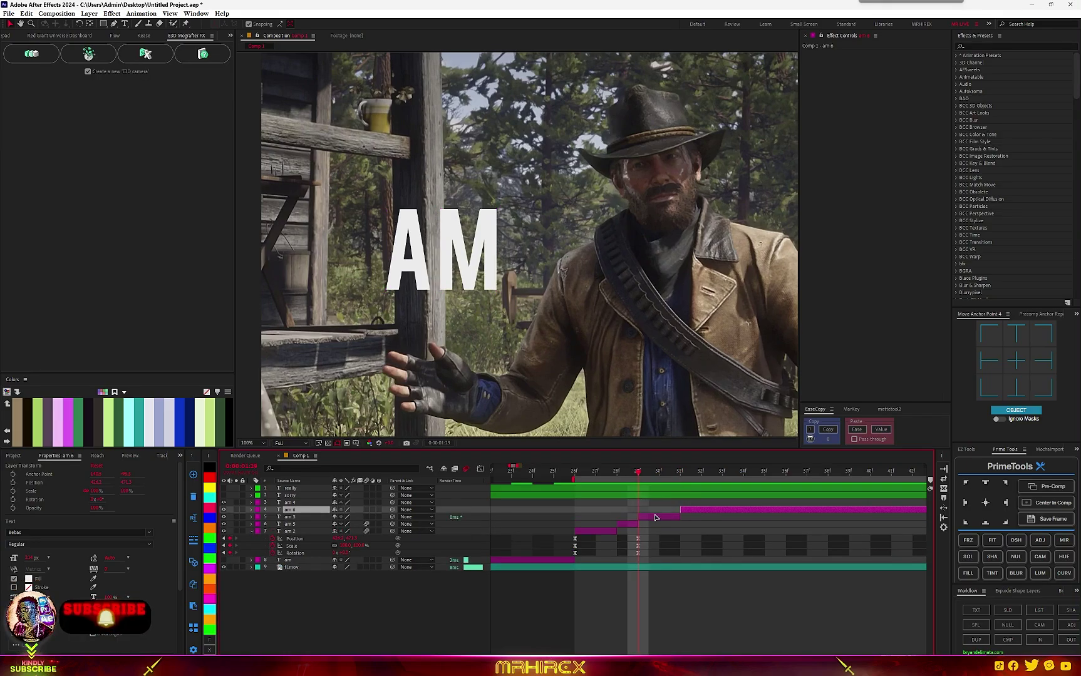
left_click(650, 522)
left_click(650, 520)
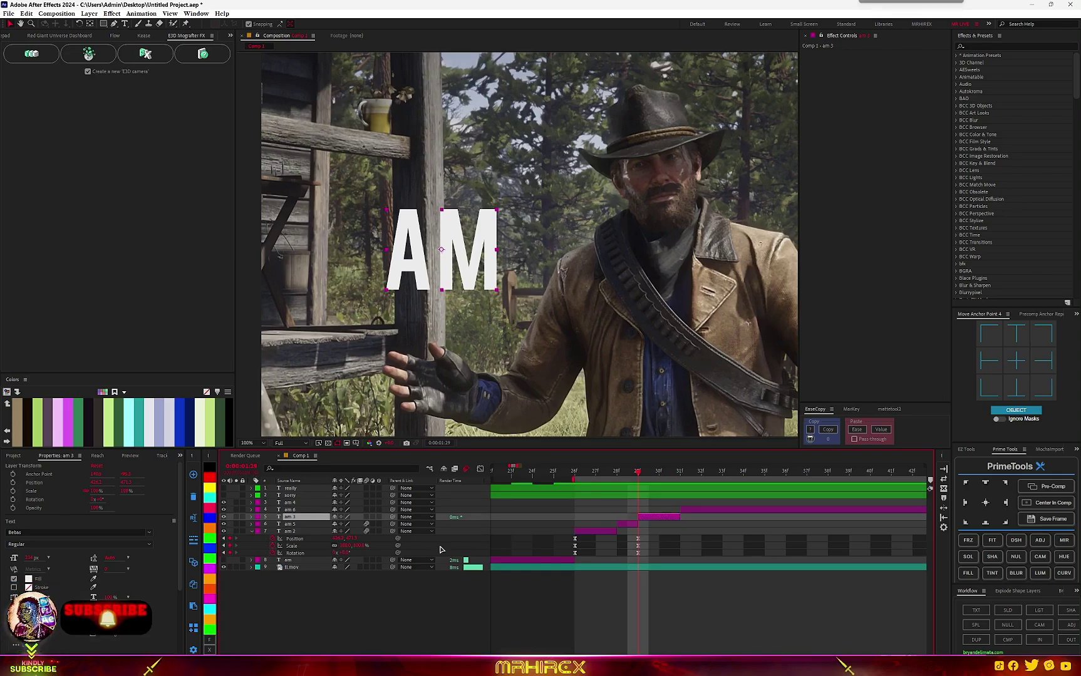
key("p")
left_click(273, 524)
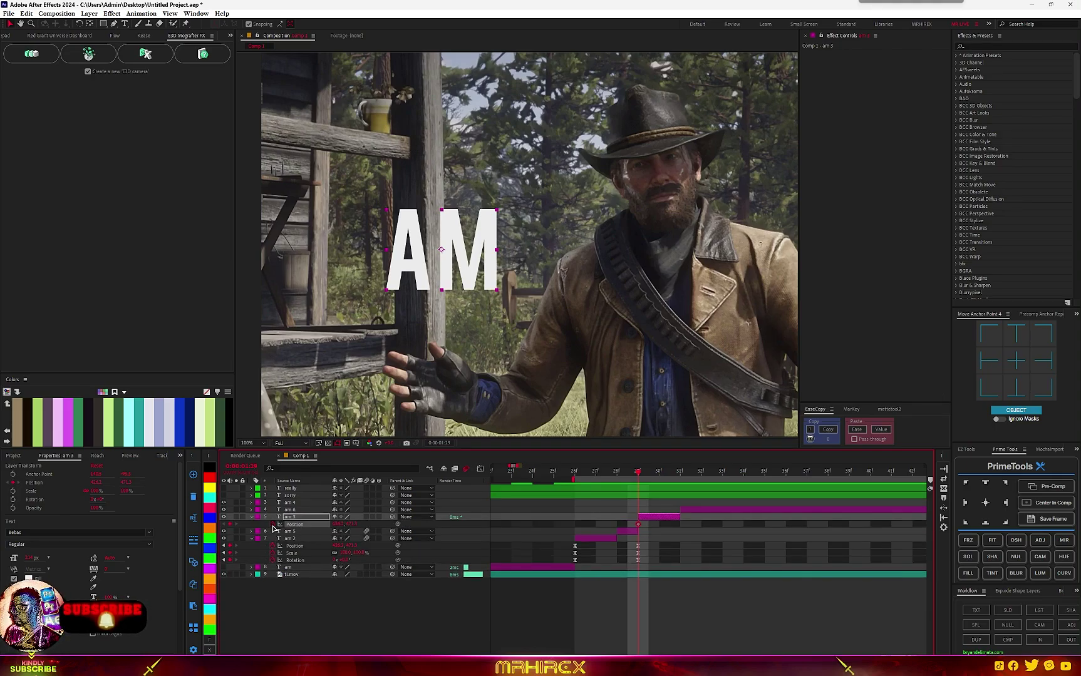
key("alt+shift+s")
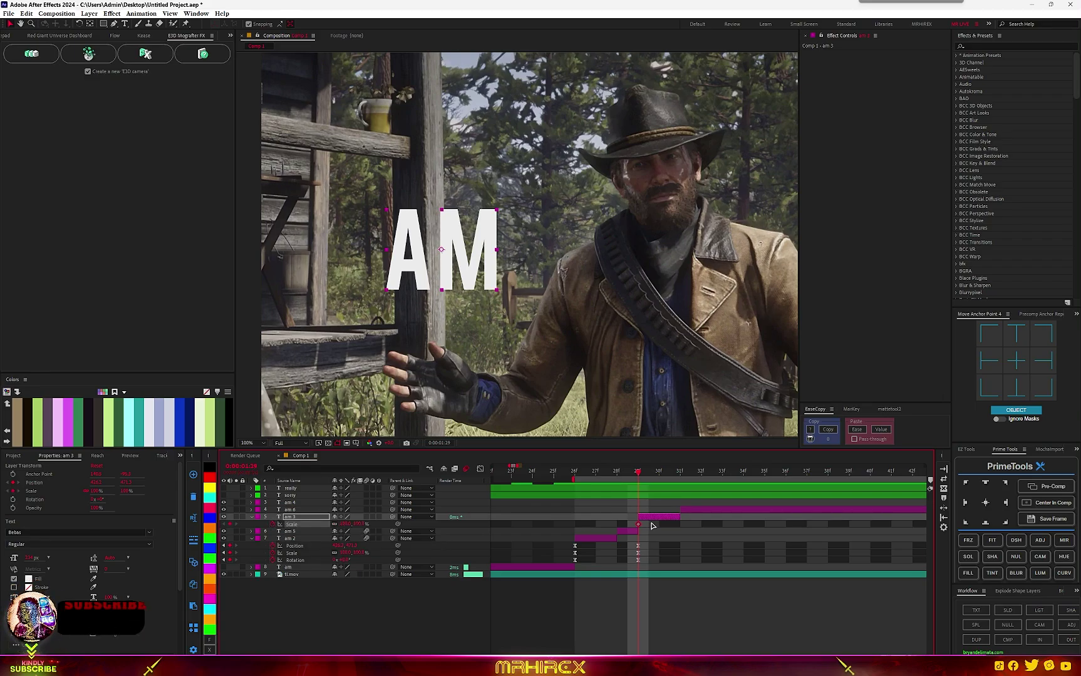
key("shift+p")
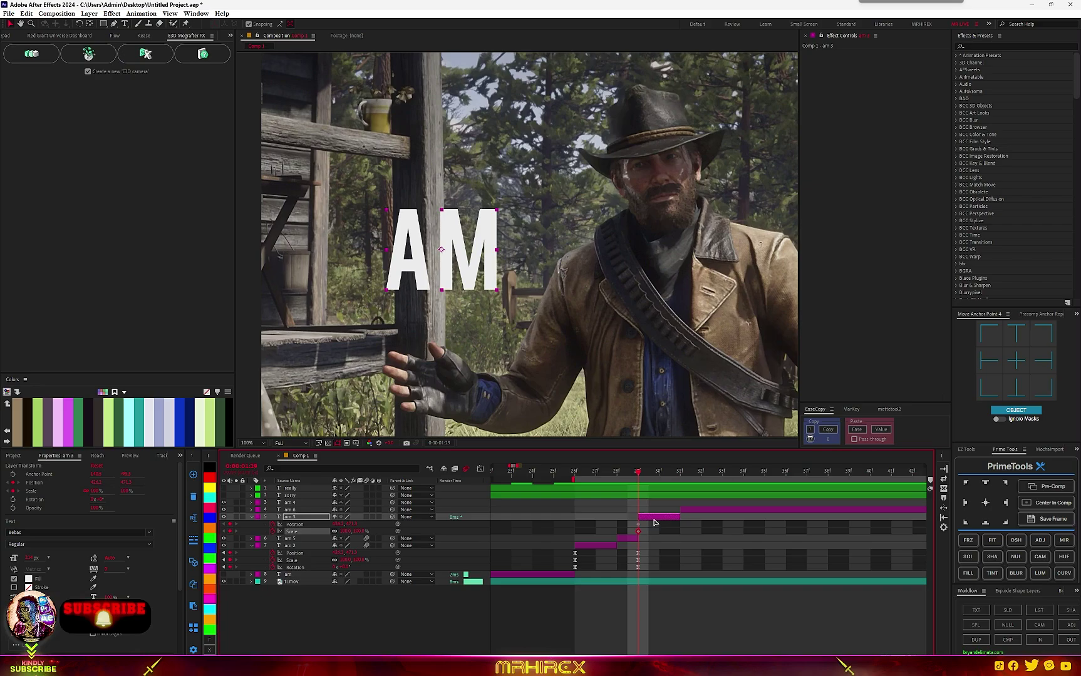
- Move the am 3 keyframes to 0:00:01:31, and at 0:00:01:29 set a lower position and smaller scale for the text
mouse_move(651, 515)
left_mouse_down()
mouse_move(631, 536)
mouse_move(640, 531)
left_mouse_up()
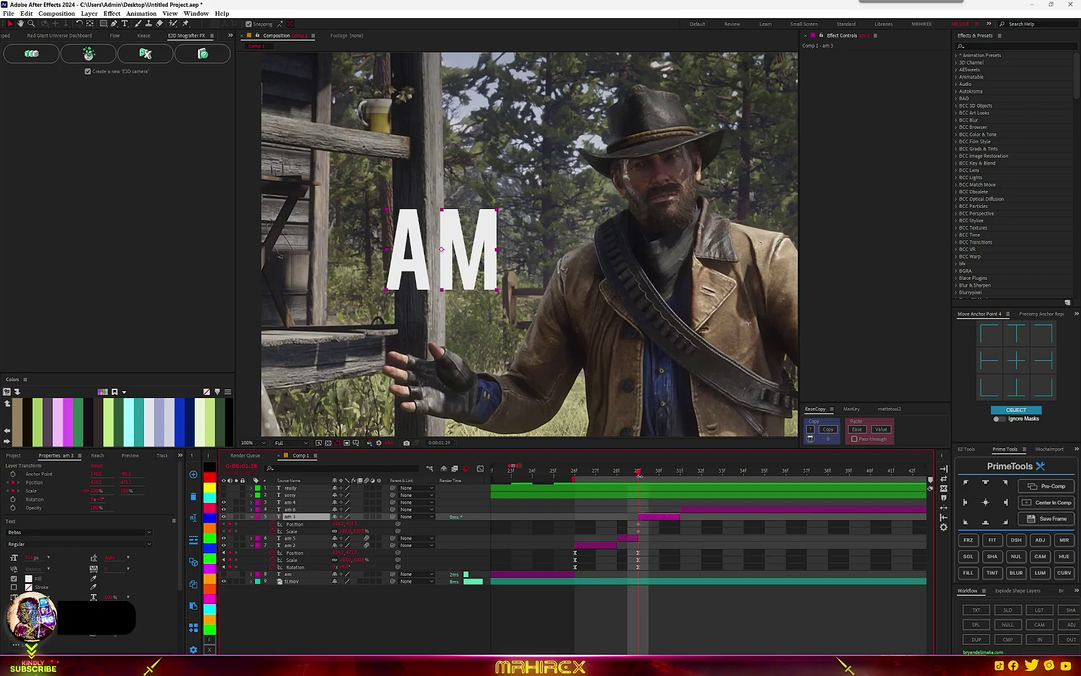
left_click_drag(649, 522, 674, 535)
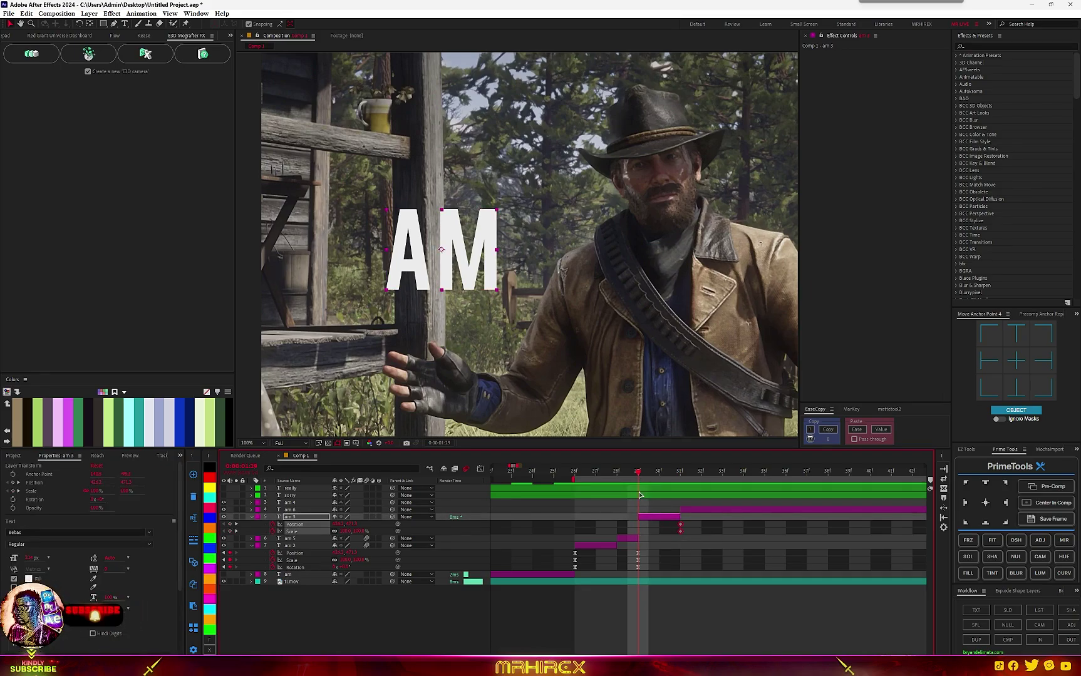
left_click_drag(459, 265, 459, 294)
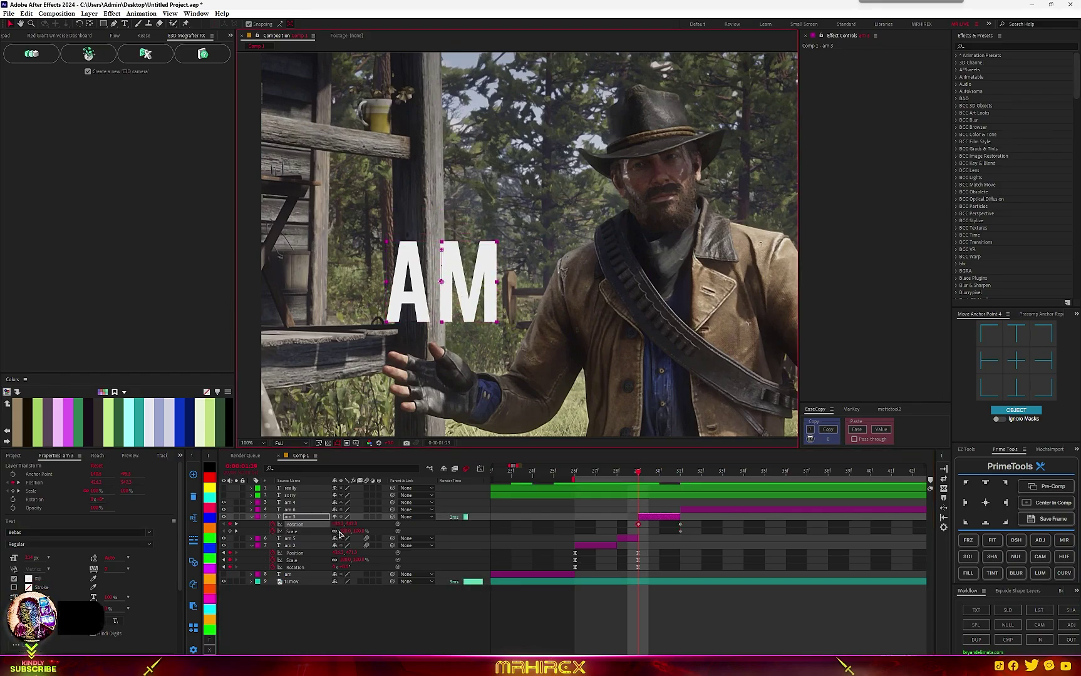
left_click_drag(342, 531, 329, 532)
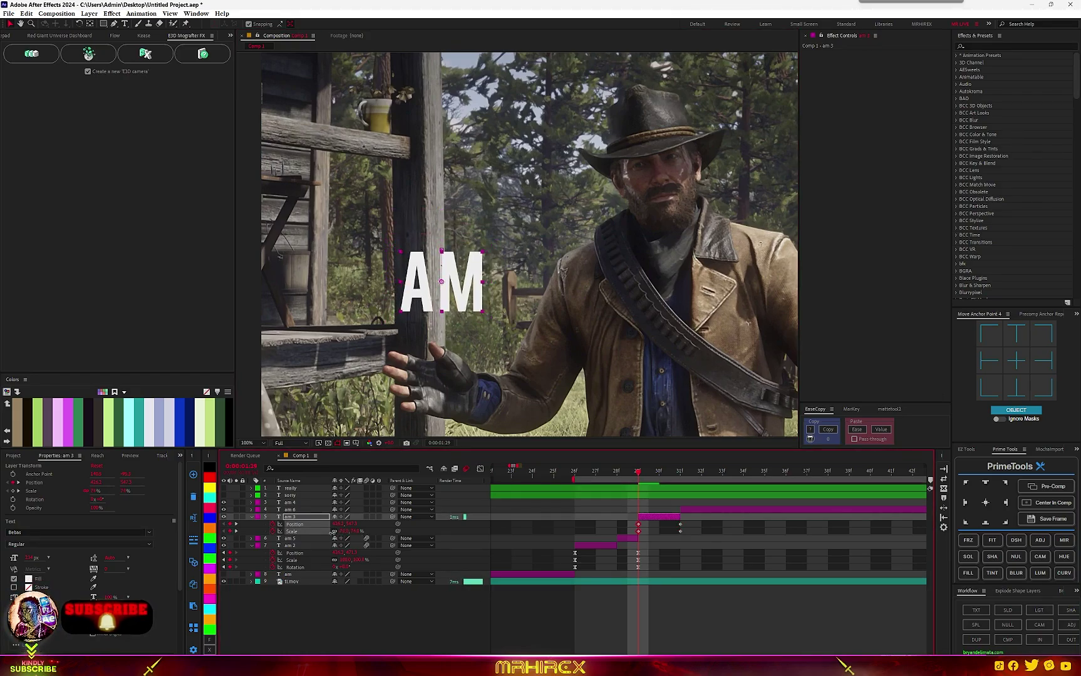
- Split am 3 at 0:00:01:30 and give the second piece a stroke without fill so it shows as an outline
left_click_drag(638, 473, 655, 496)
left_click(659, 517)
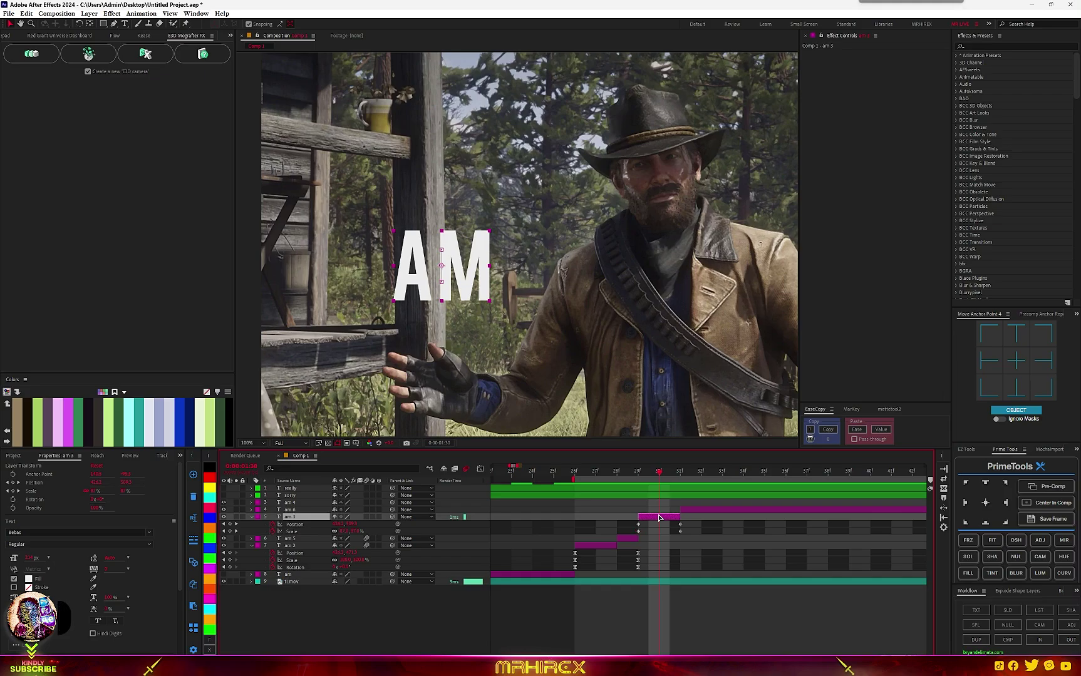
key("ctrl+shift+d")
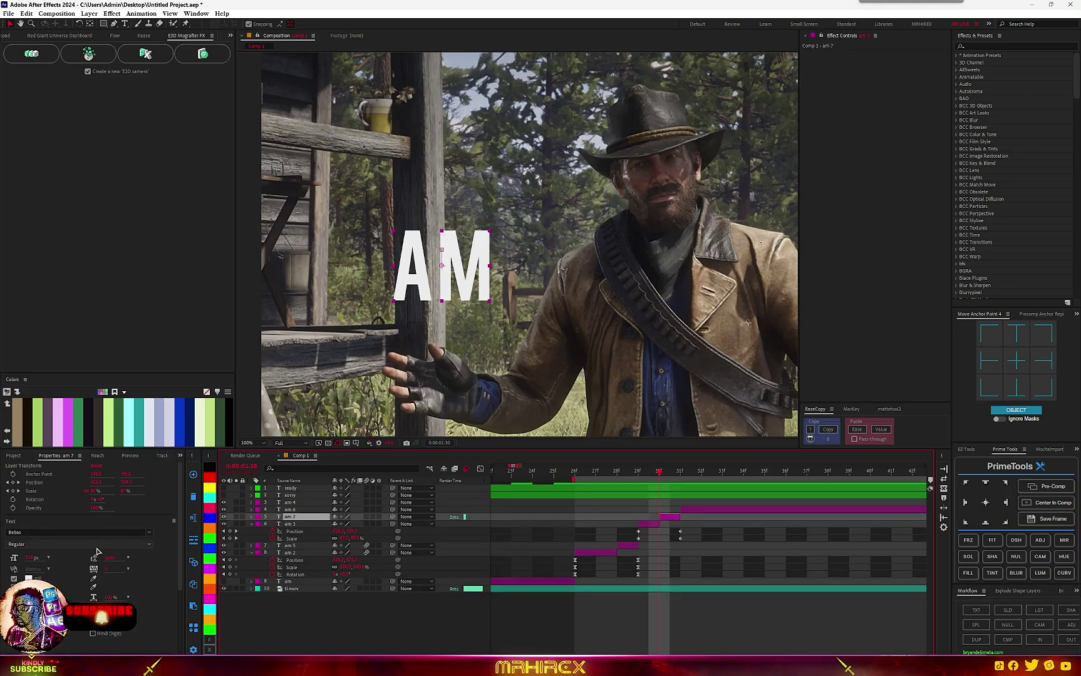
left_click(15, 589)
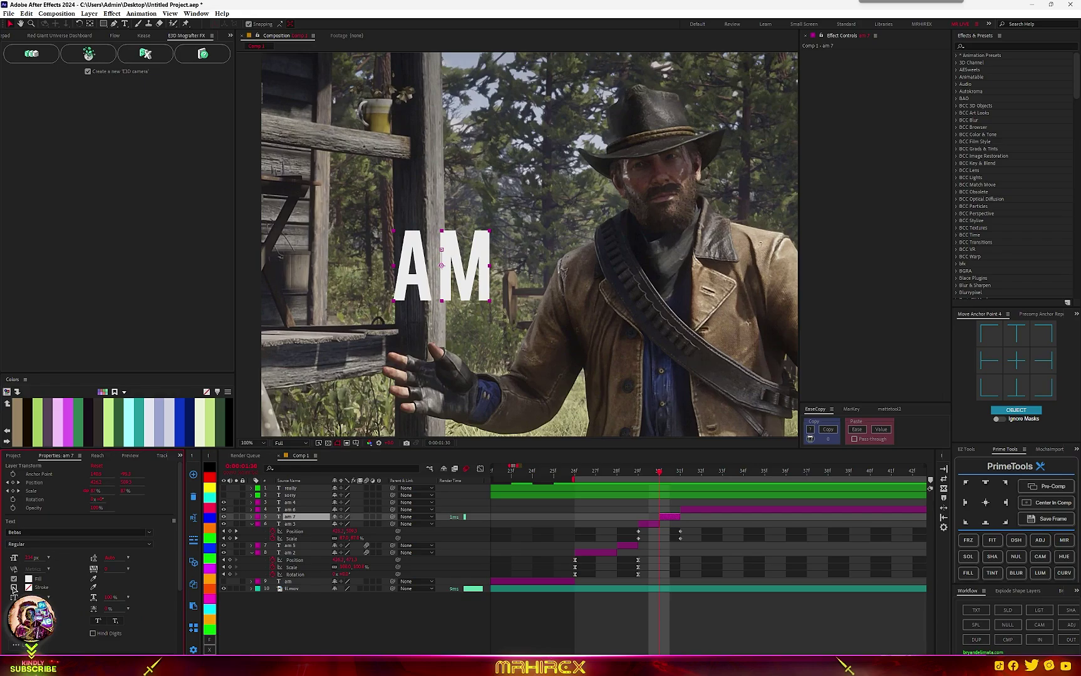
left_click(14, 588)
left_click(14, 580)
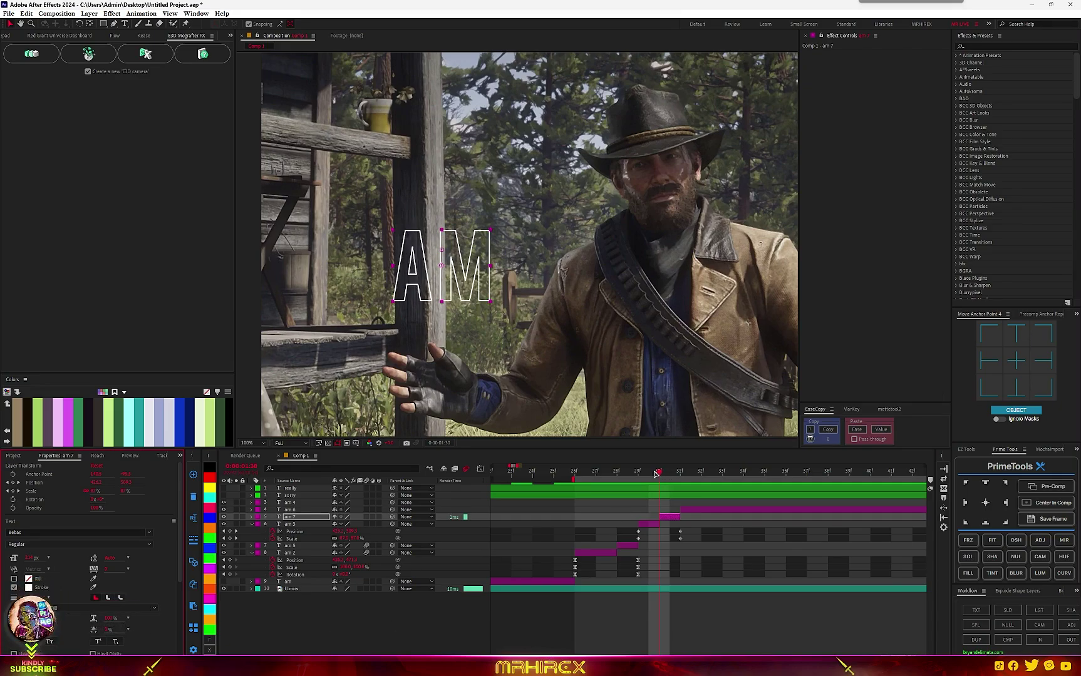
- Split the am 6 text layer at 0:00:01:33
left_click_drag(657, 473, 675, 503)
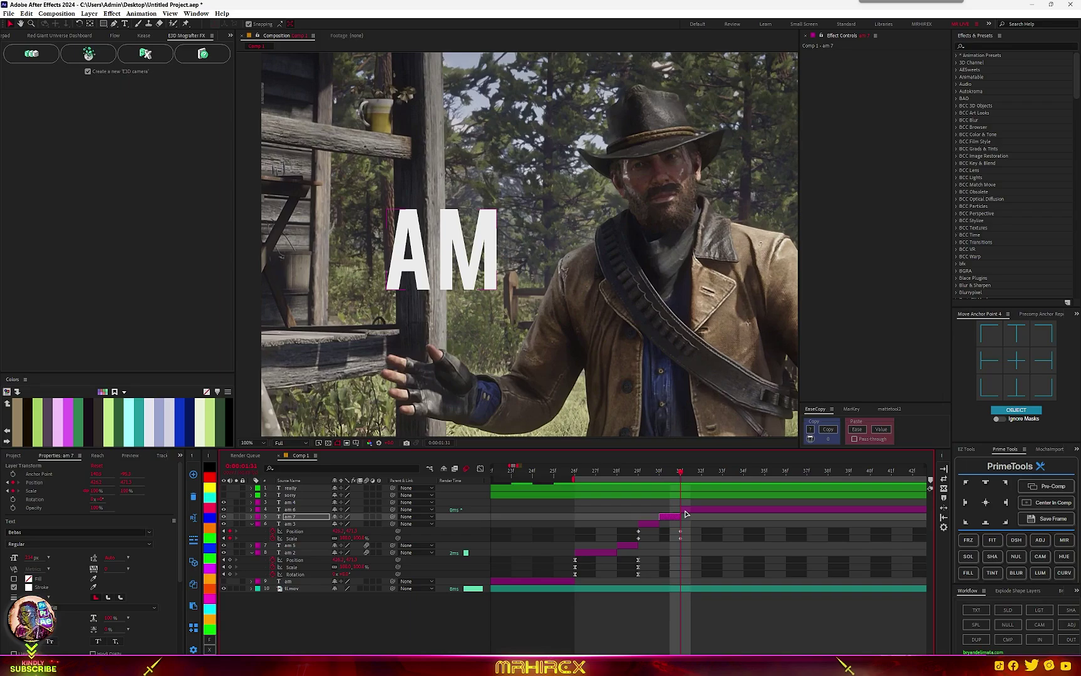
left_click(686, 511)
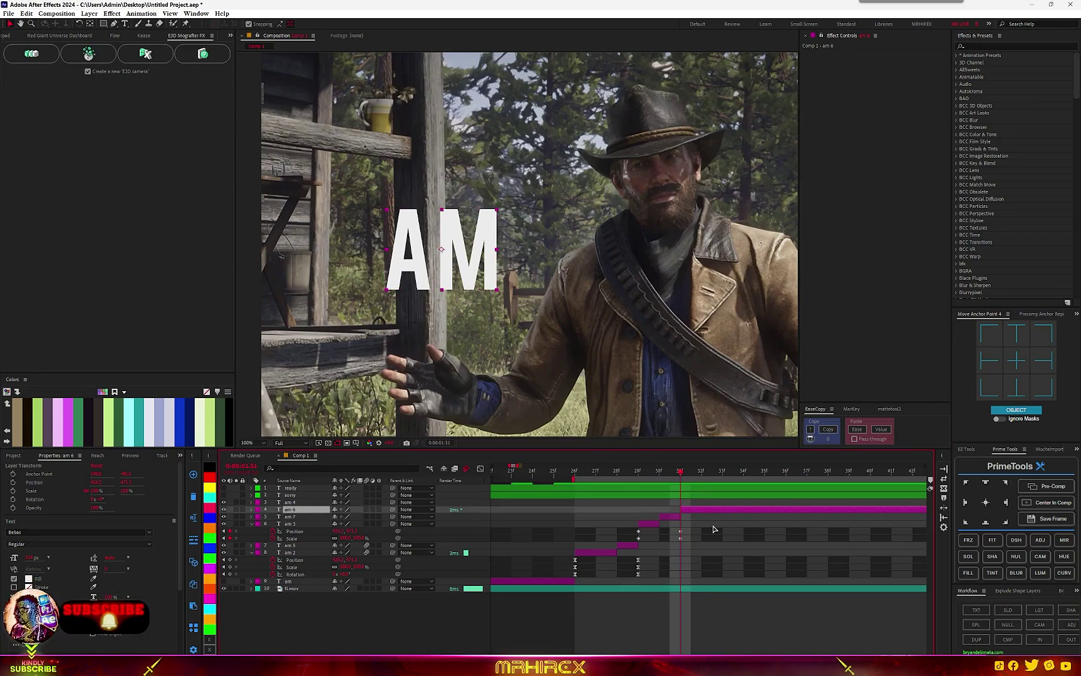
key("Page_Down")
key("Page_Down")
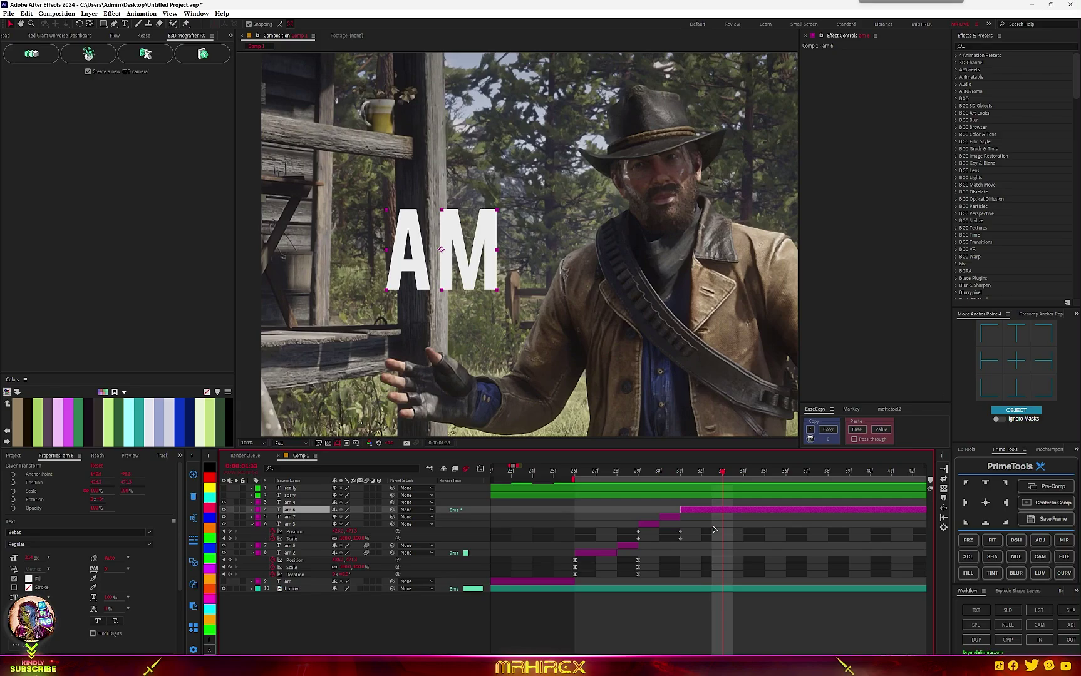
key("ctrl+shift+d")
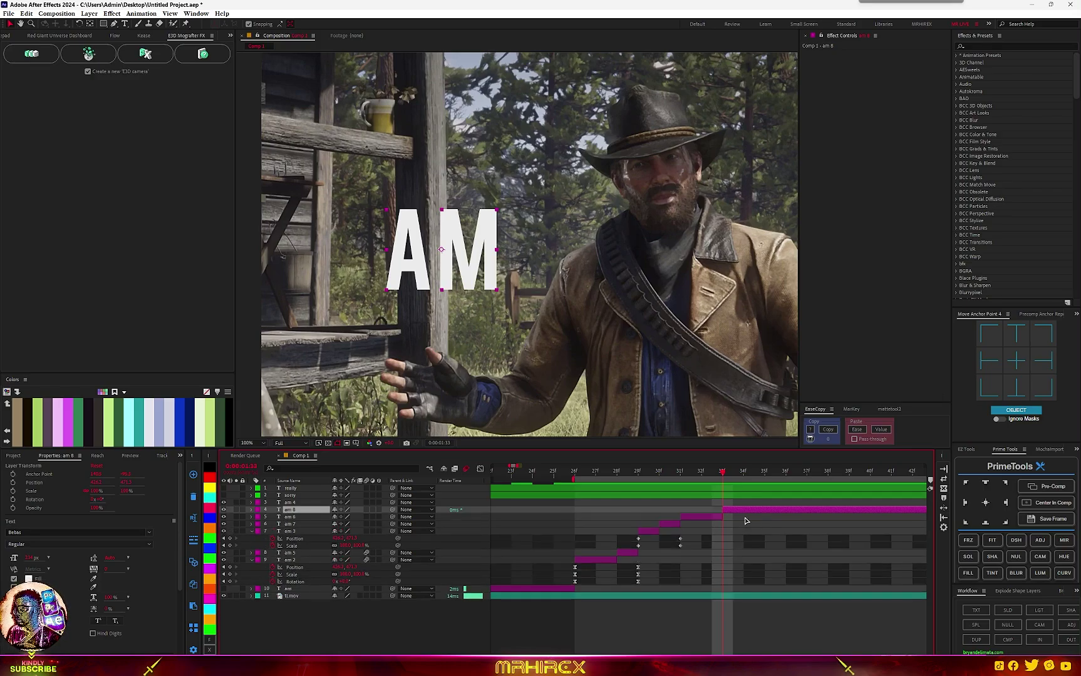
- Add a Scale keyframe to am 6 at 0:00:01:31 and enlarge the text there
left_click(697, 518)
key("Page_Up")
key("Page_Up")
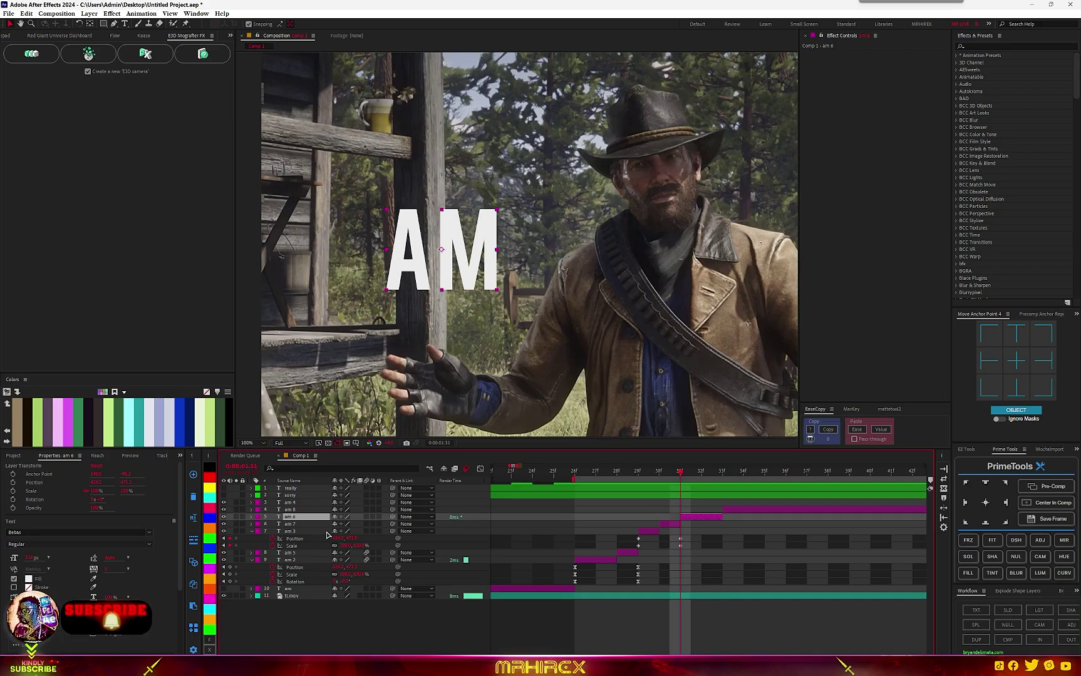
key("alt+shift+s")
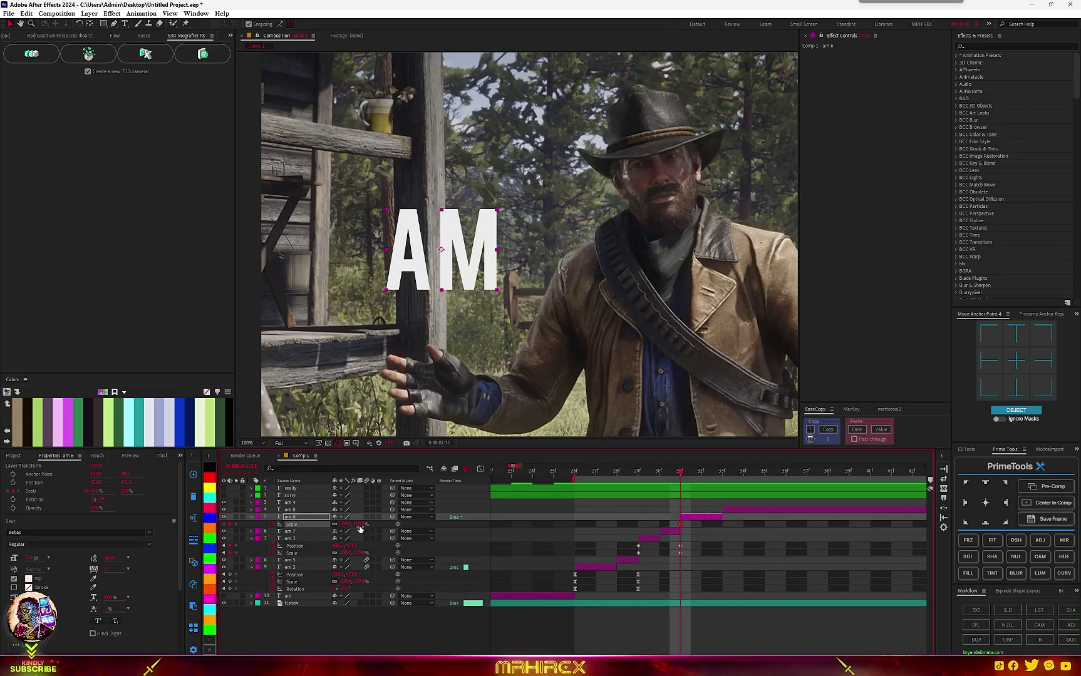
left_click_drag(357, 525, 372, 523)
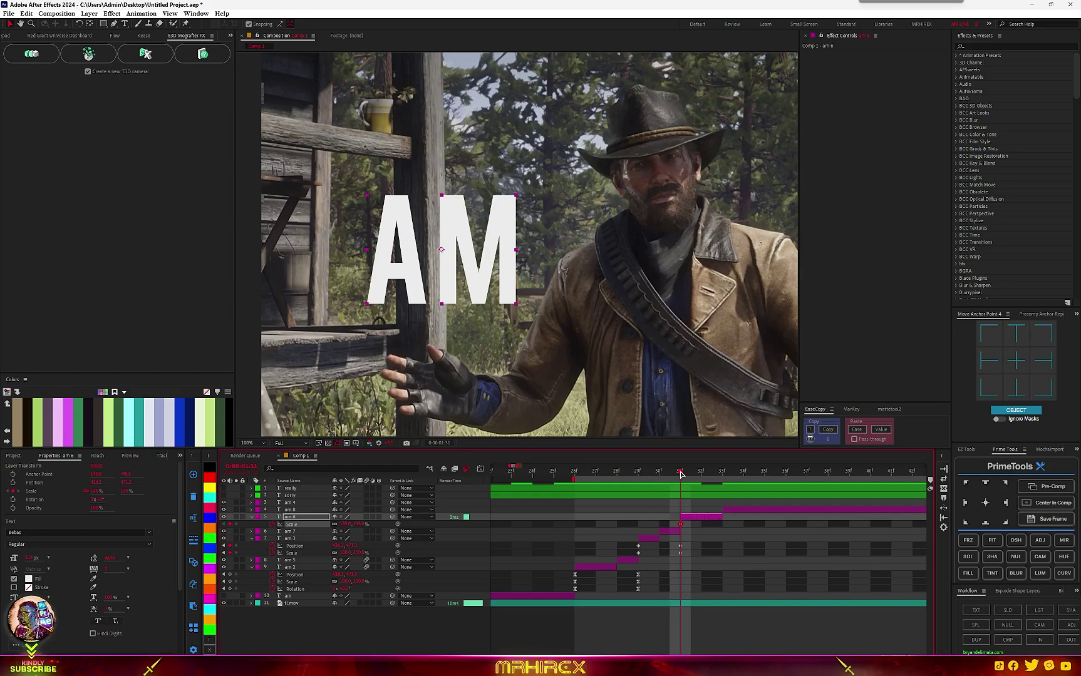
- Split the am 8 text layer at 0:00:01:35
left_click_drag(681, 474, 713, 477)
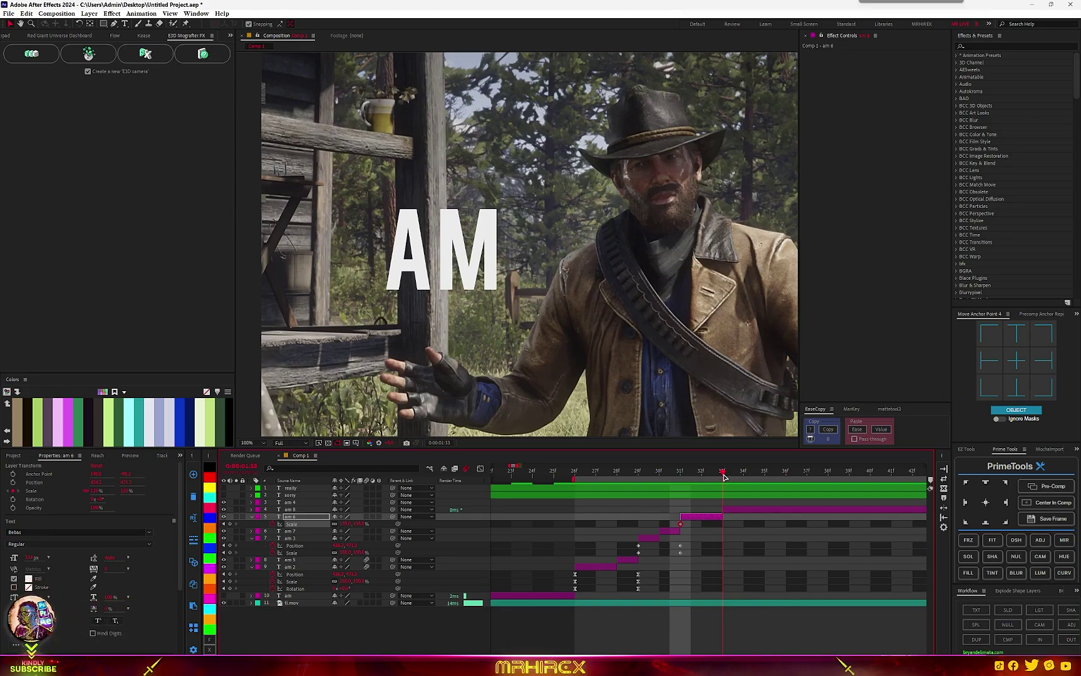
left_click_drag(726, 478, 761, 477)
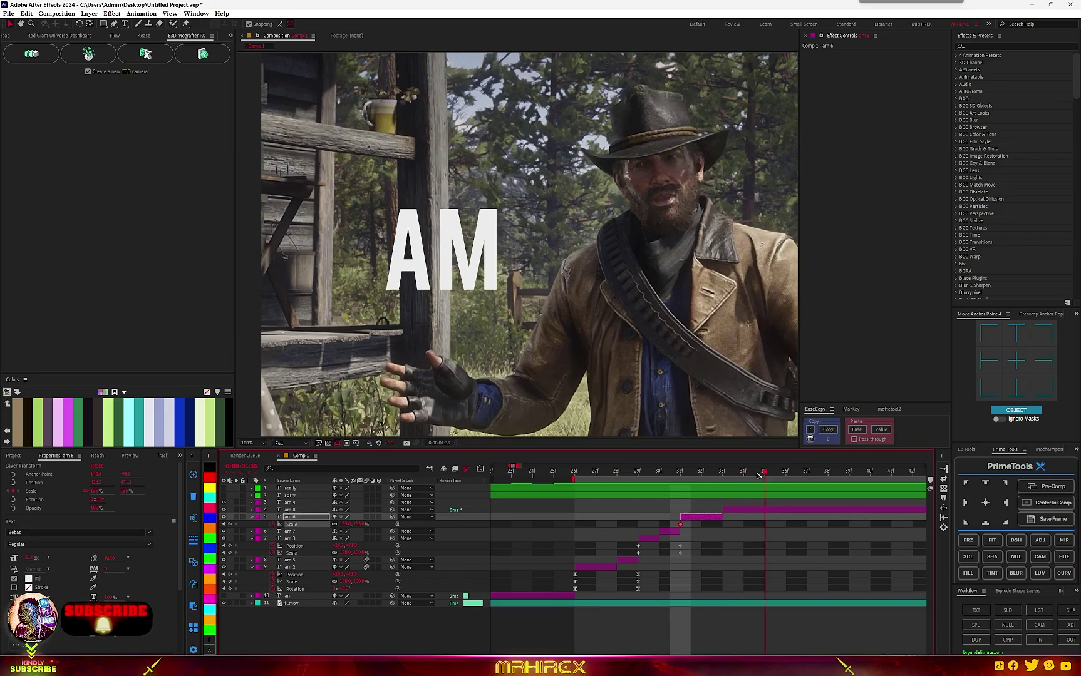
left_click(755, 511)
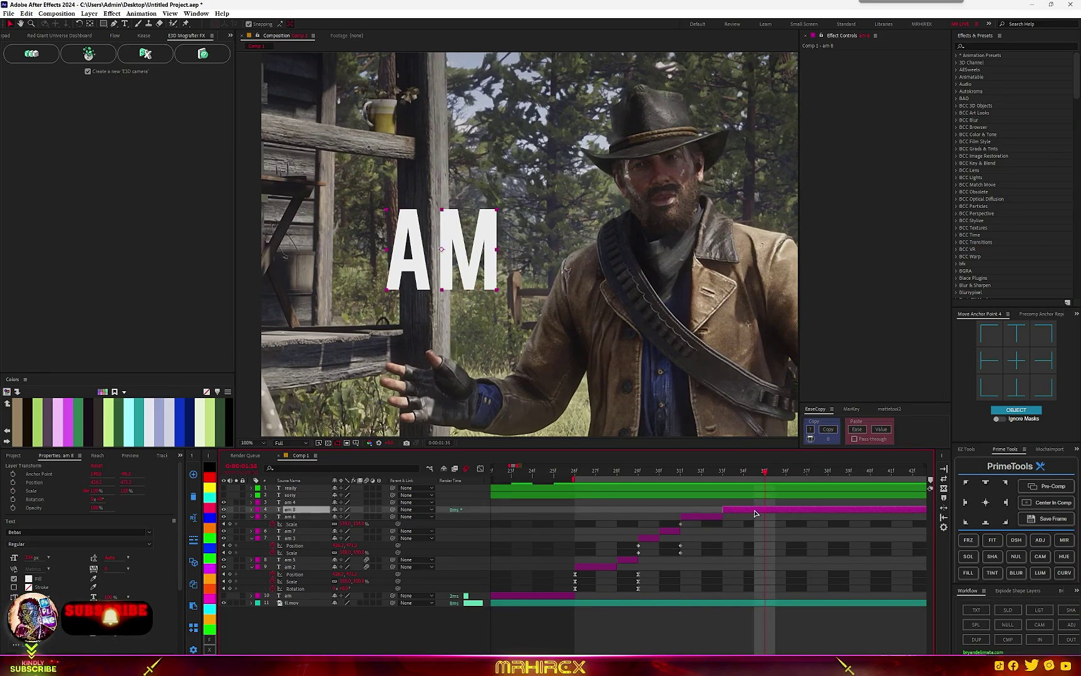
key("ctrl+shift+d")
- Enlarge the am 8 text with its Scale property, without keyframes, making it bigger than the am 6 piece
mouse_move(745, 474)
left_mouse_down()
mouse_move(705, 476)
mouse_move(726, 479)
left_mouse_up()
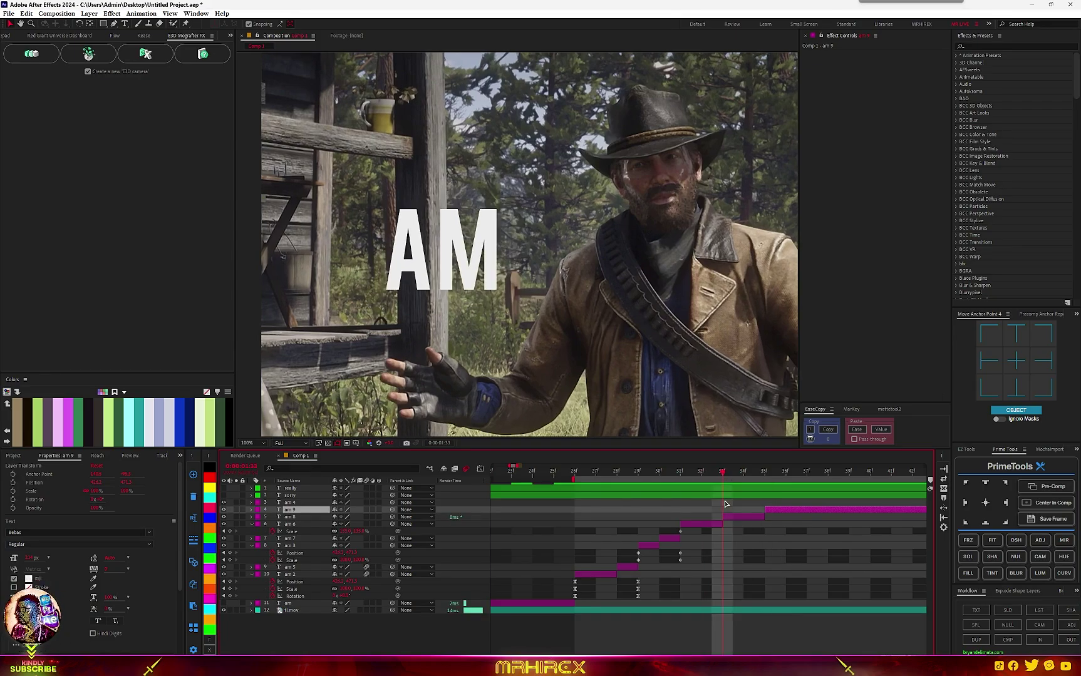
left_click(727, 518)
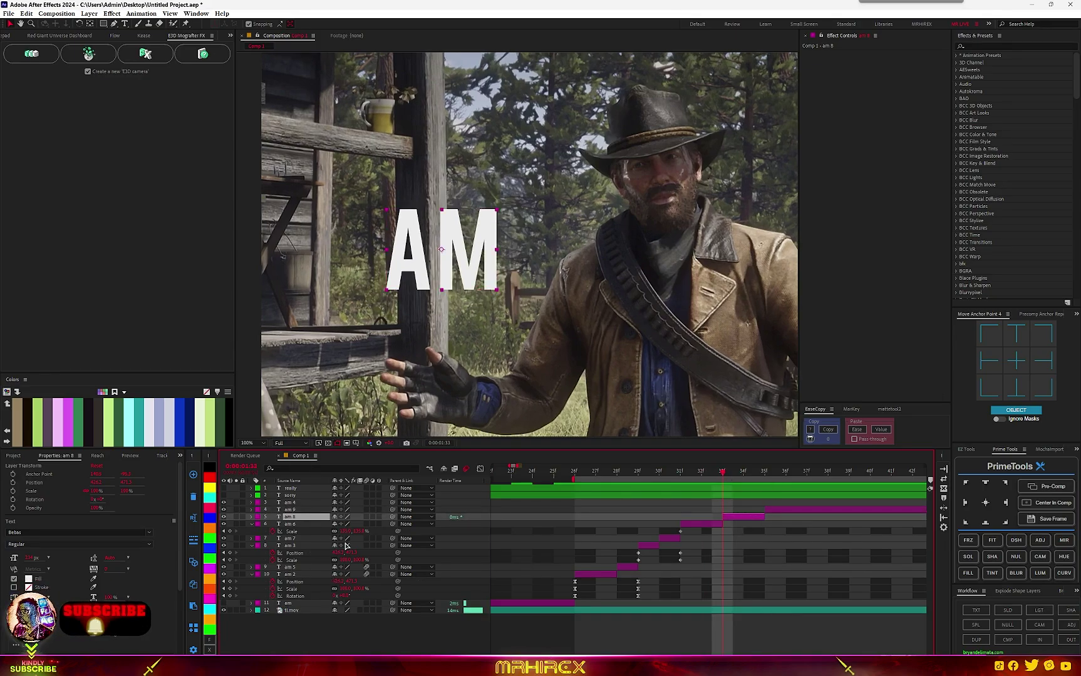
key("alt+shift+s")
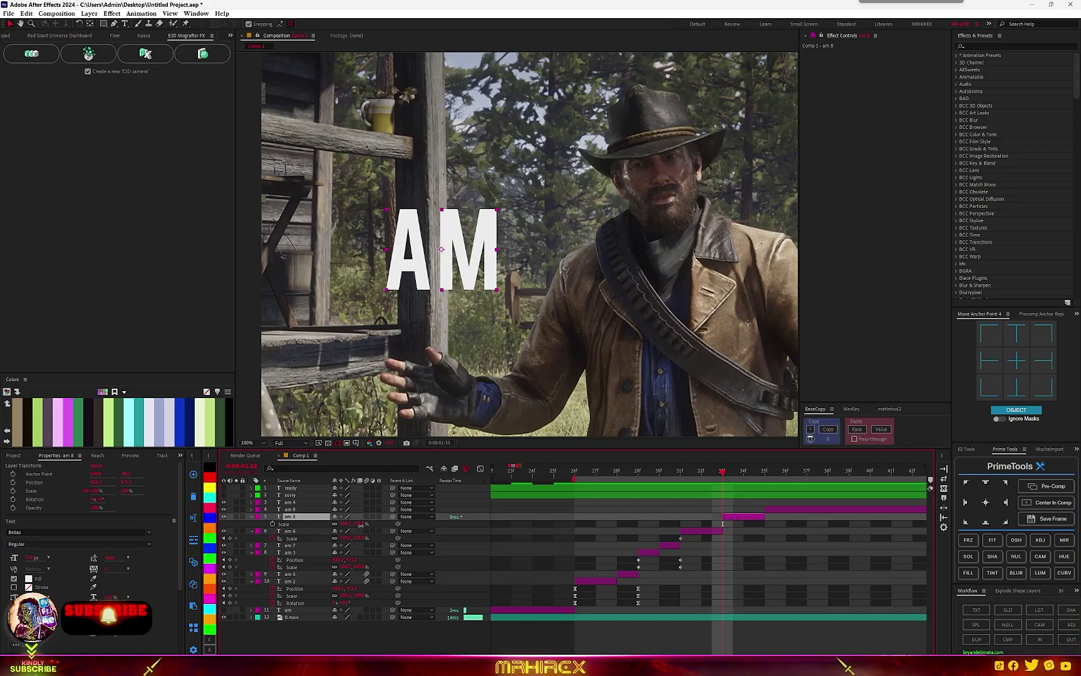
left_click_drag(361, 525, 432, 523)
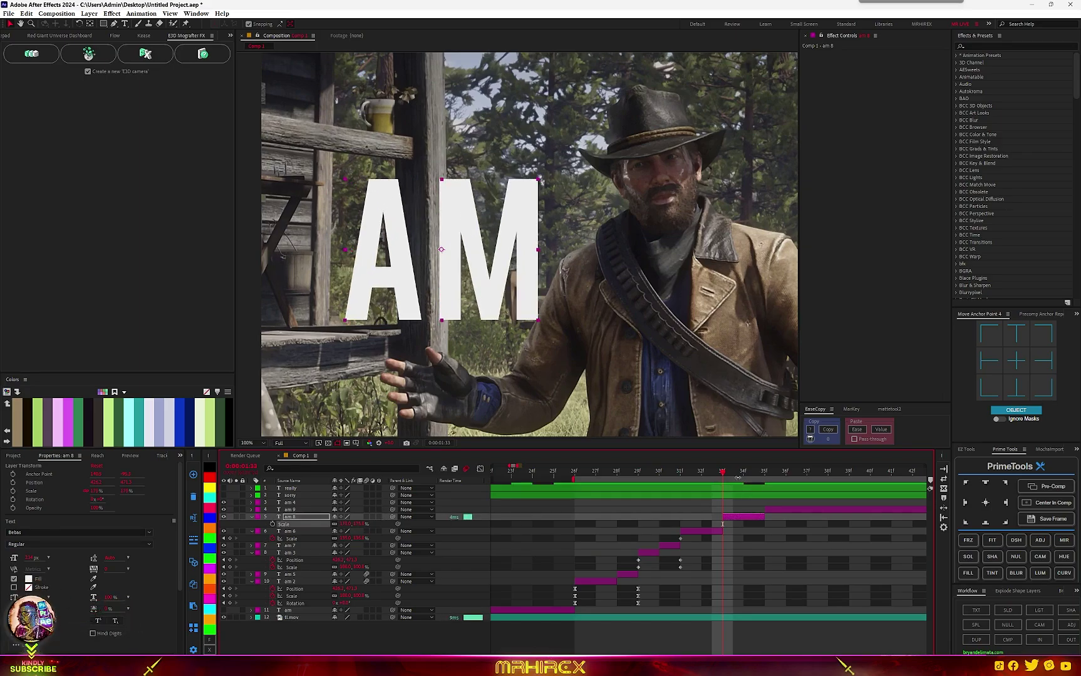
- Pre-compose the seven AM pieces from am 2 through am 10, leaving out am 9, and scrub through the start
left_click_drag(722, 475, 573, 511)
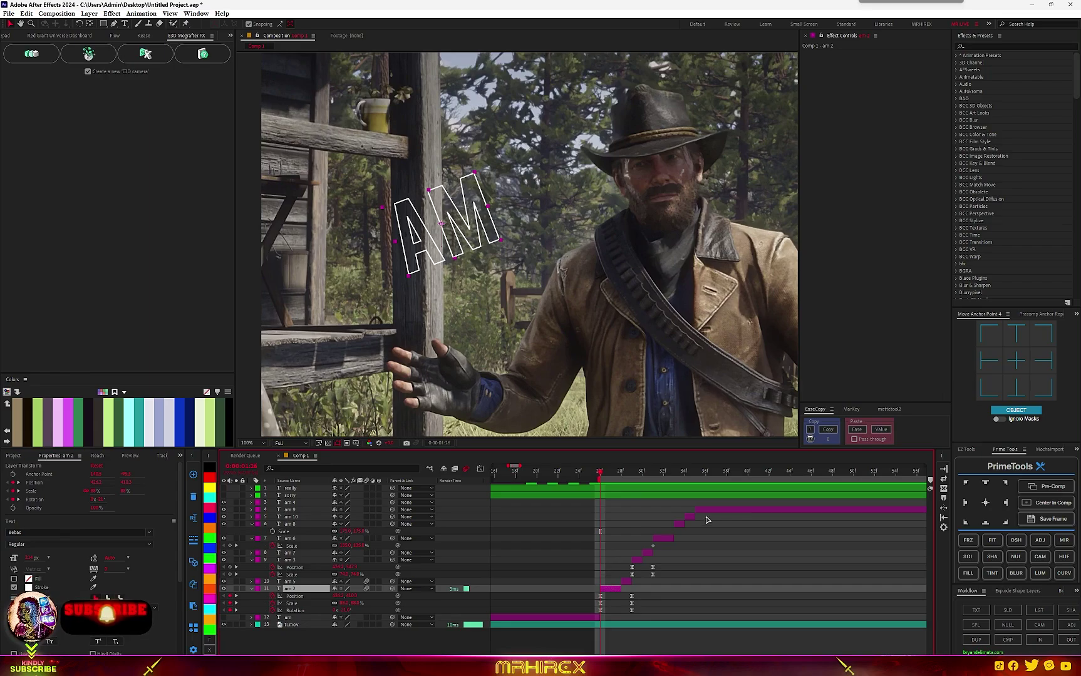
left_click(690, 517, "shift")
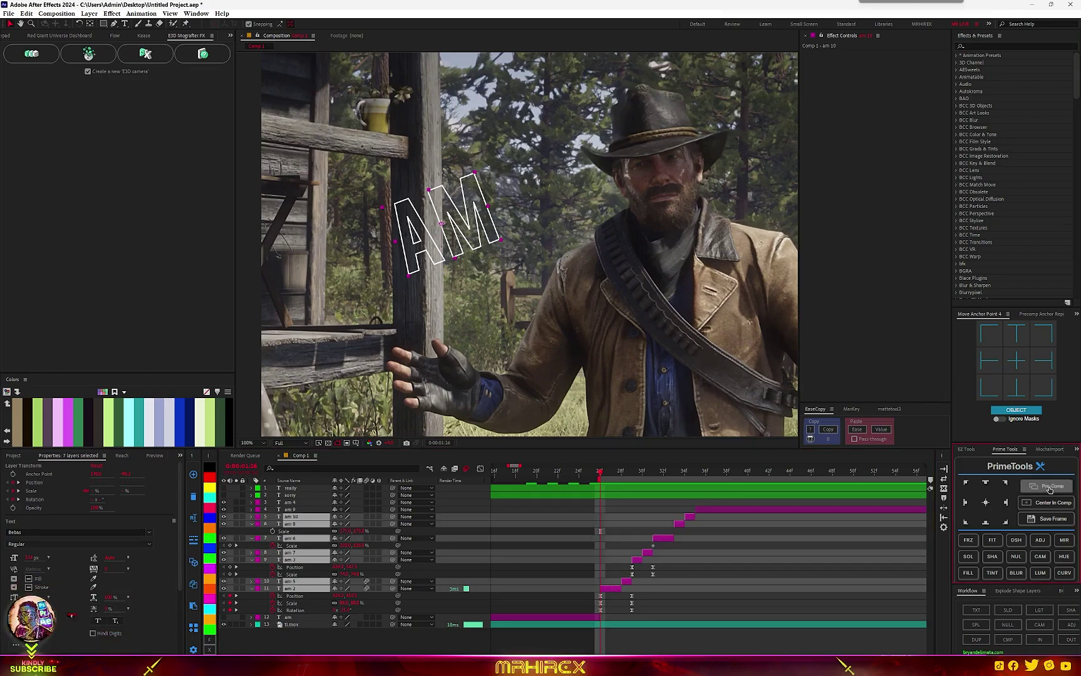
left_click(1047, 487)
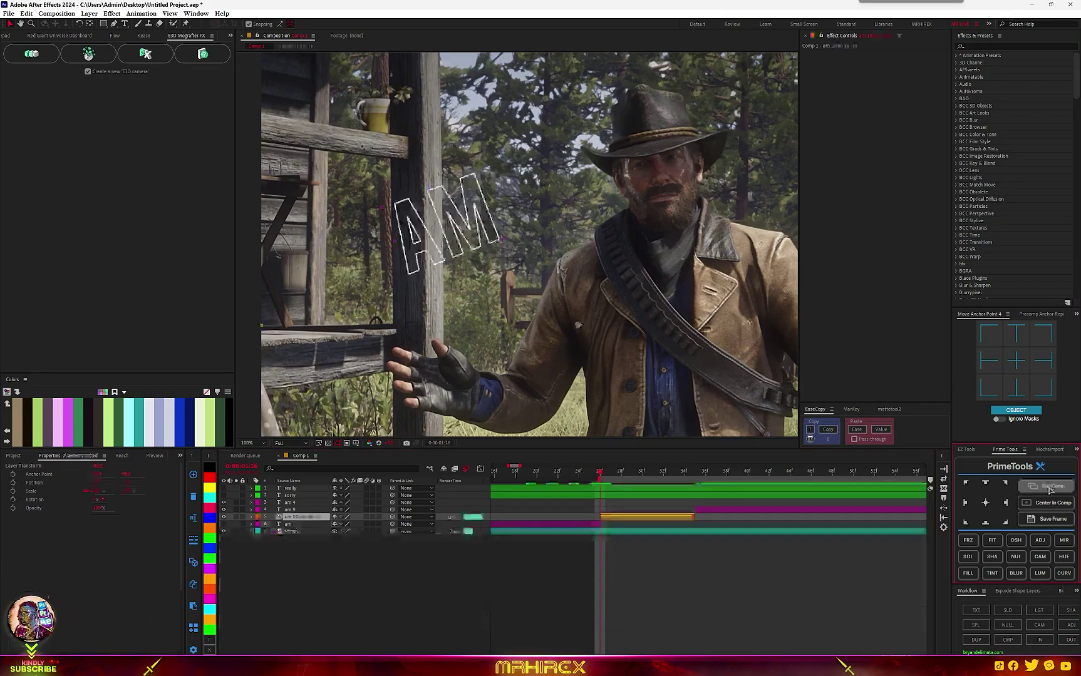
left_click(614, 518)
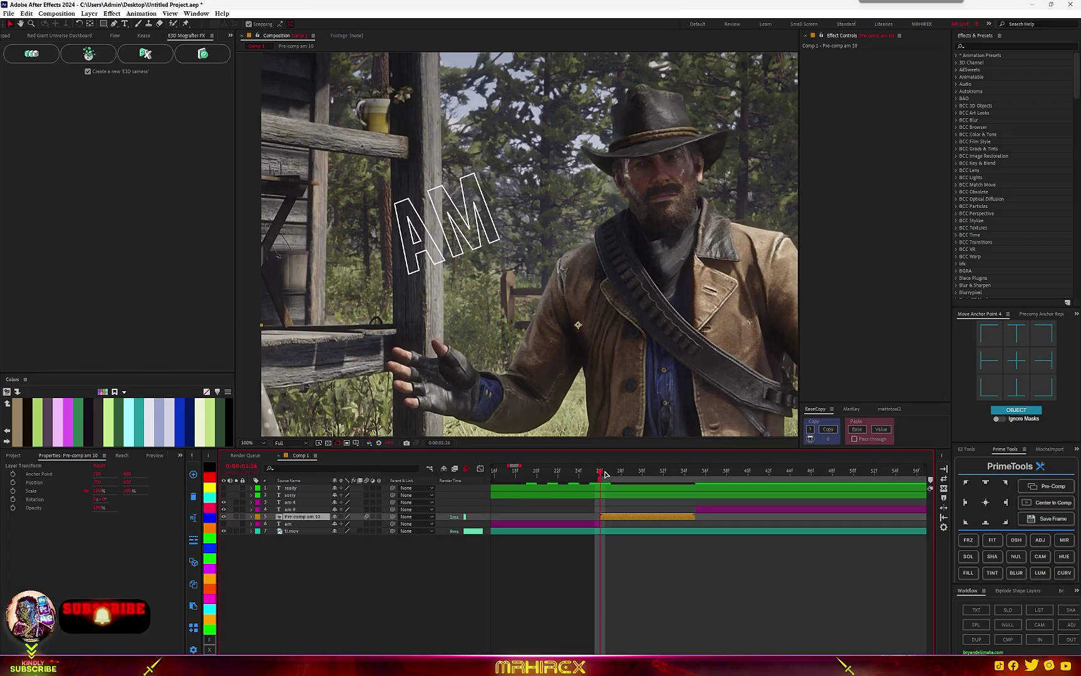
mouse_move(620, 475)
left_mouse_down()
mouse_move(698, 481)
mouse_move(615, 482)
left_mouse_up()
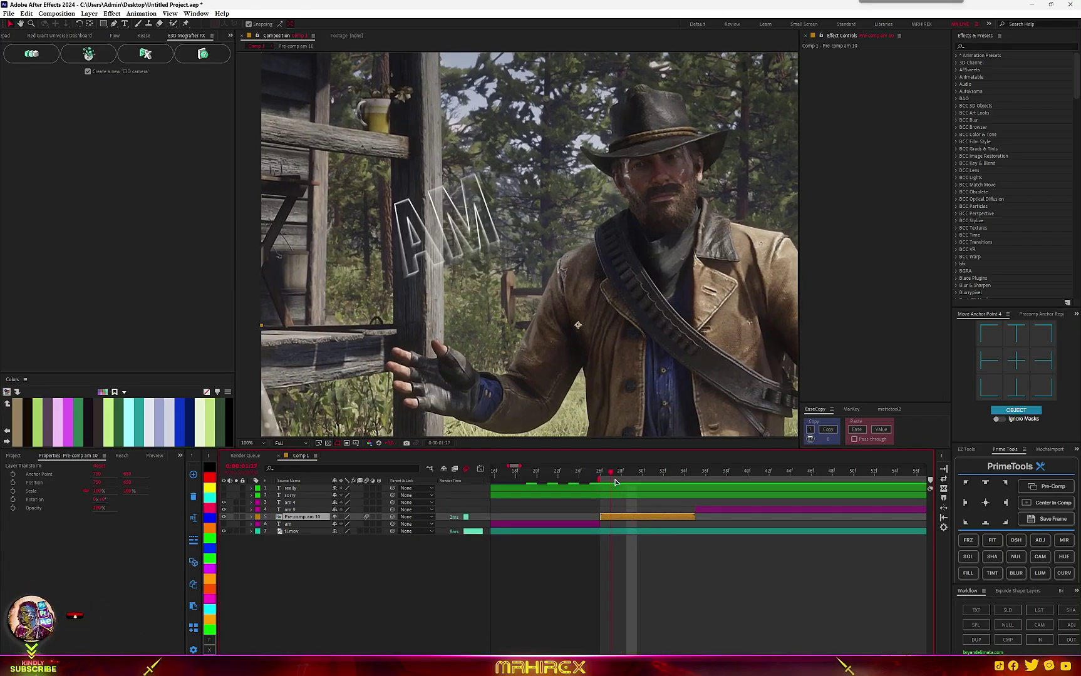
- Delete the leftover am 9 text layer and play back the animation
left_click(752, 511)
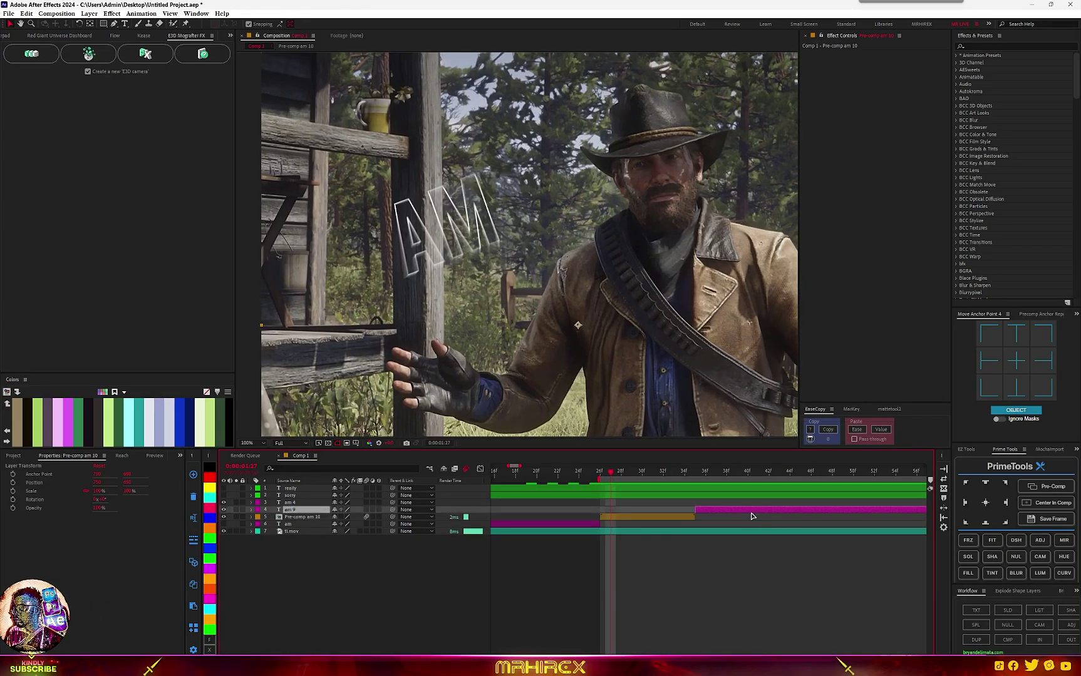
key("Delete")
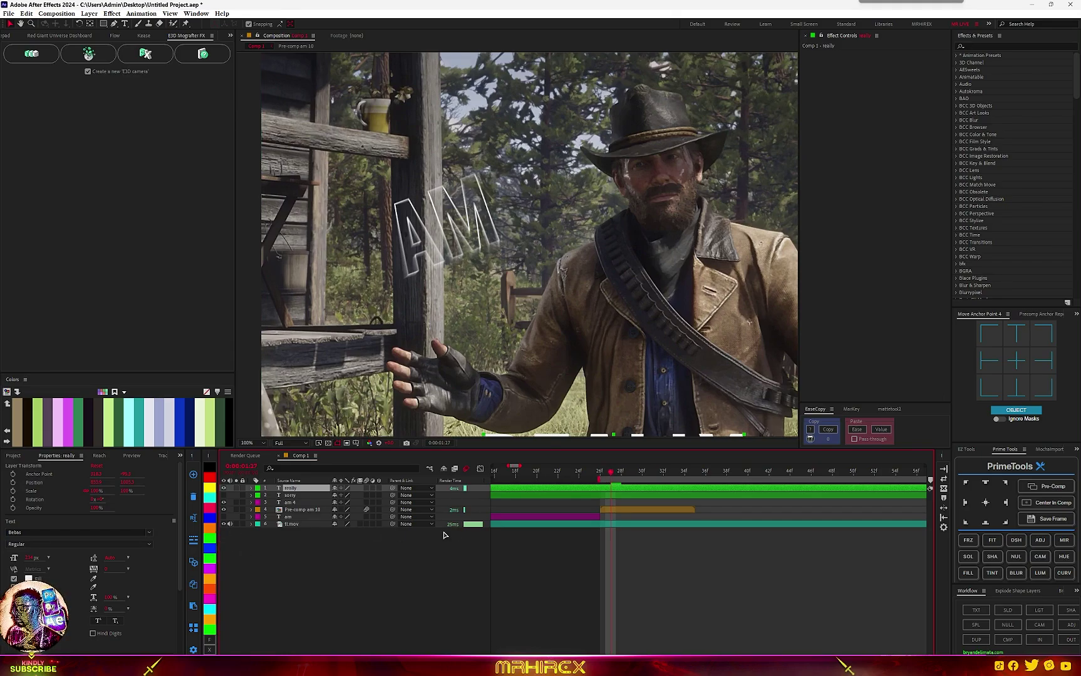
key("space")
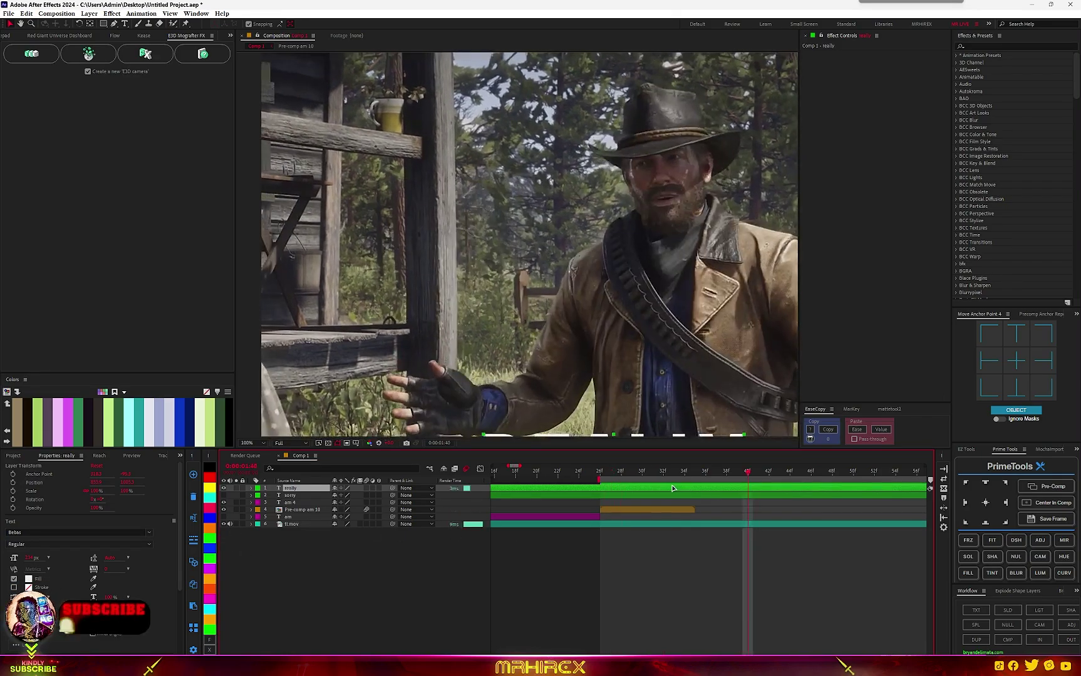
- Play back the AM animation from 0:00:01:26 to check how it leads into the REALLY text
left_click(600, 474)
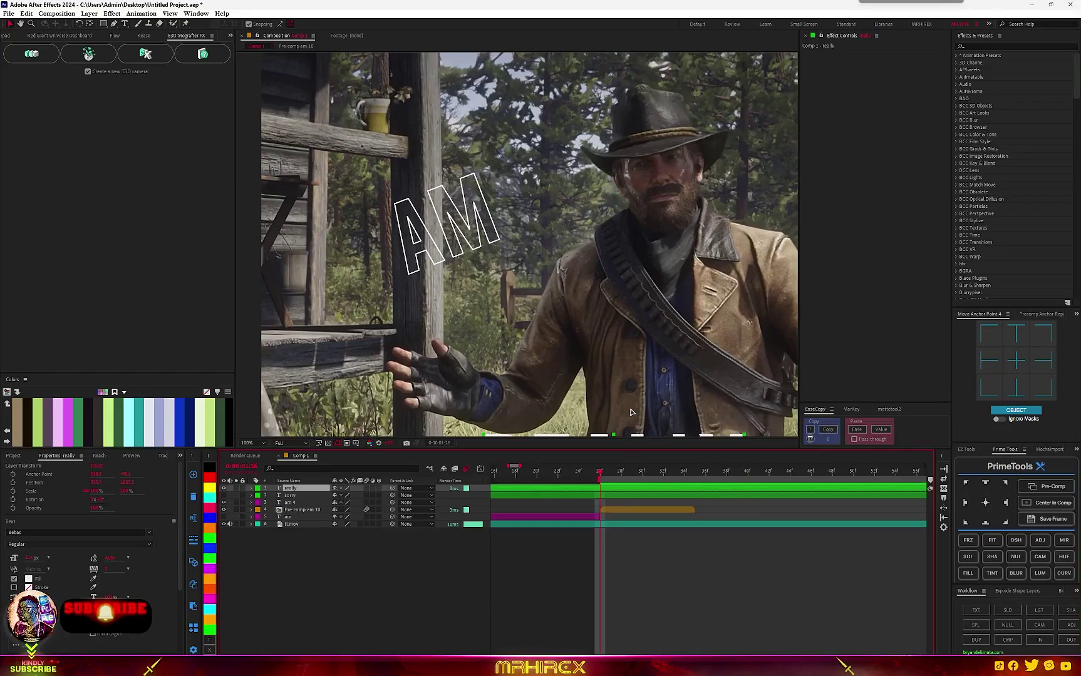
scroll(631, 412, "down", 2)
key("space")
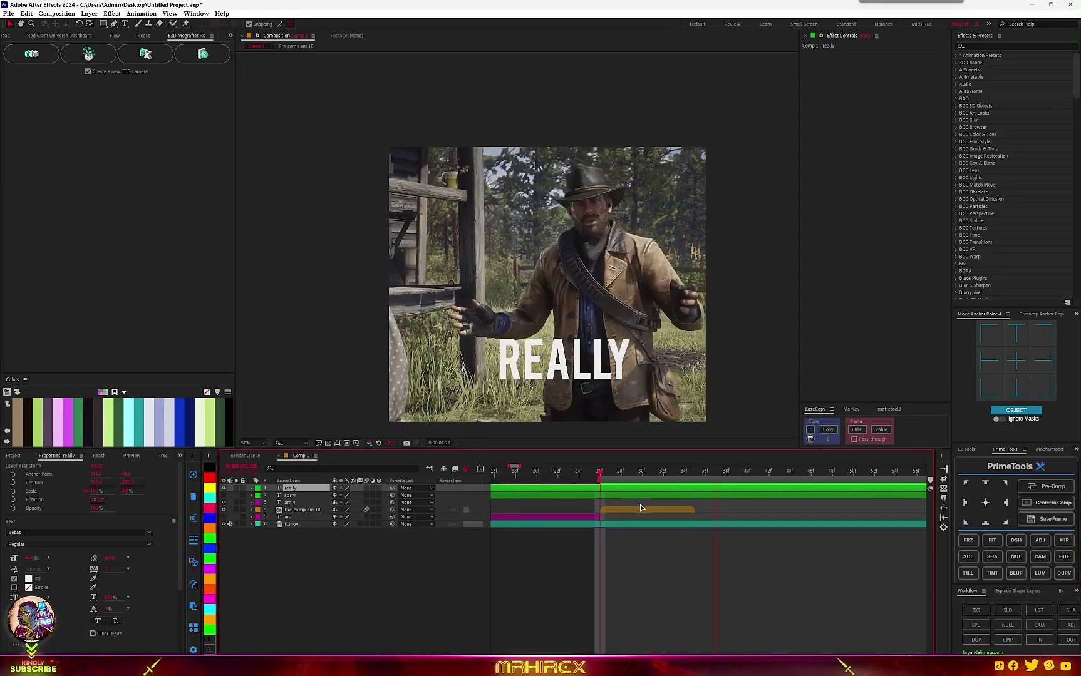
left_click(601, 474)
key("space")
left_click(619, 474)
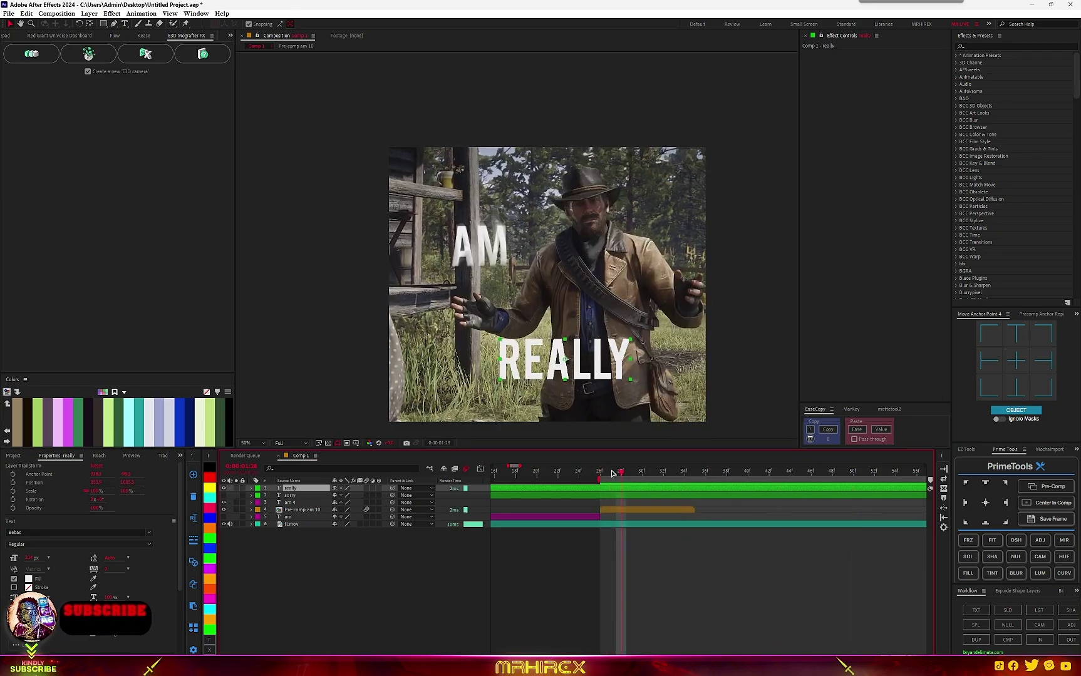
left_click(600, 470)
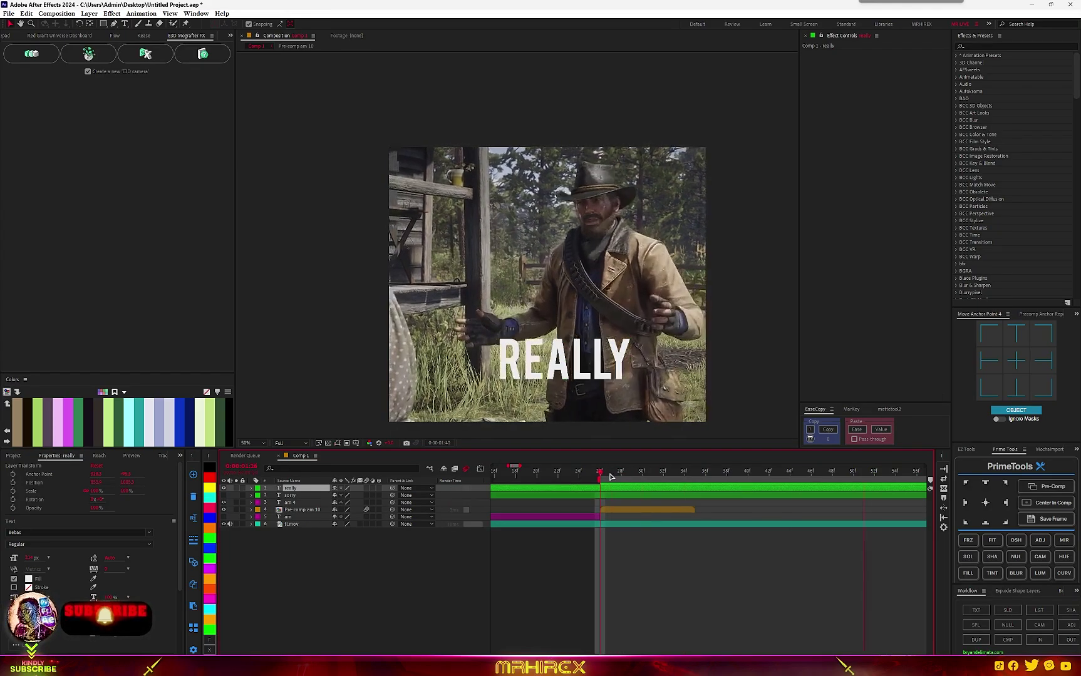
key("space")
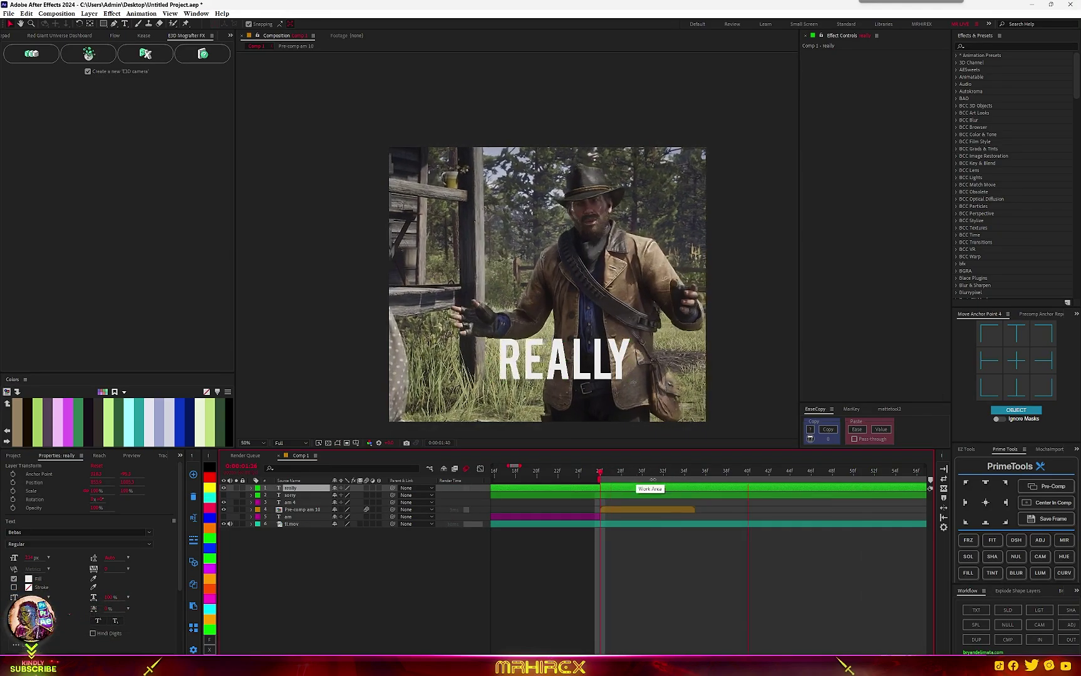
left_click(610, 472)
key("space")
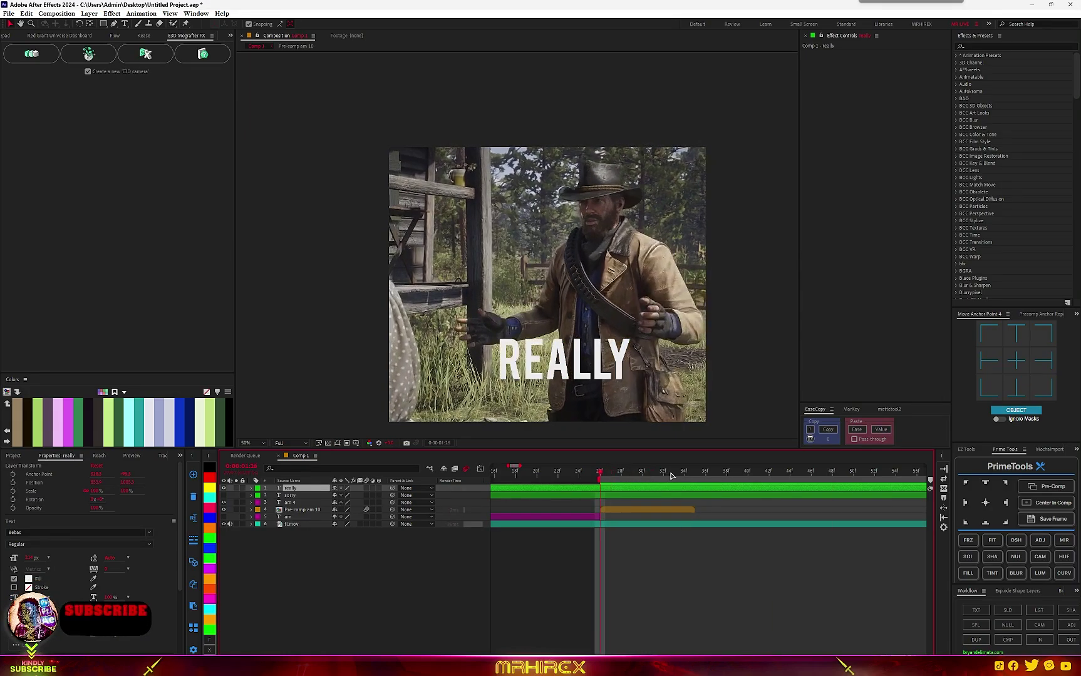
- Split the REALLY text layer at 0:00:01:34 and keep only the part after the cut
left_click(682, 472)
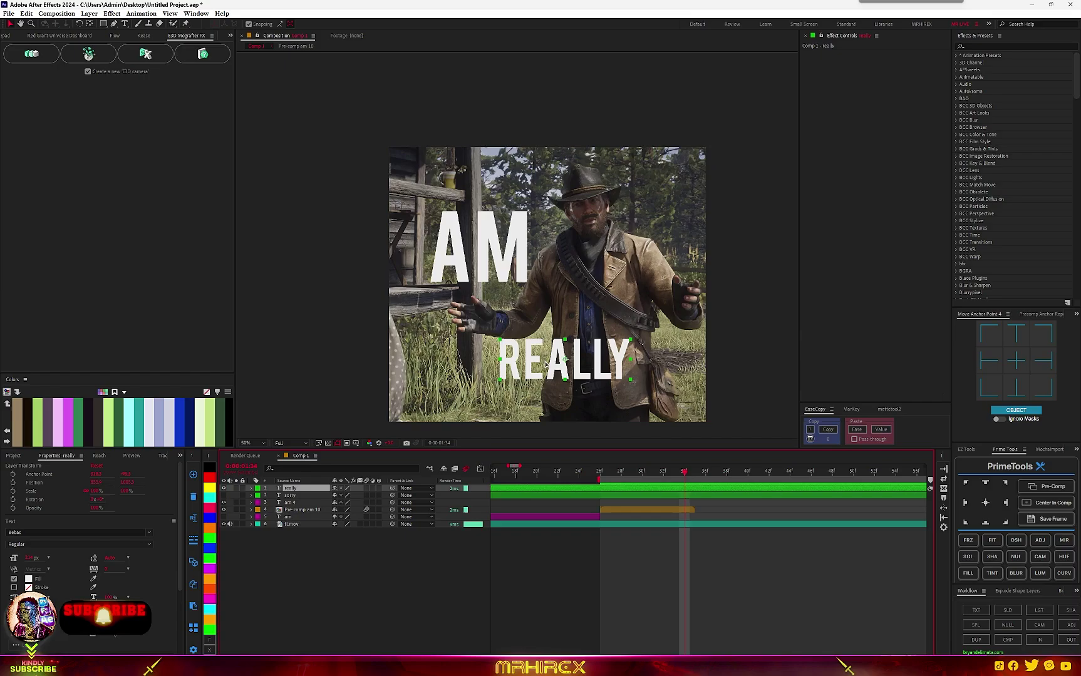
scroll(545, 362, "up", 3)
scroll(520, 269, "down", 1)
scroll(461, 278, "down", 4)
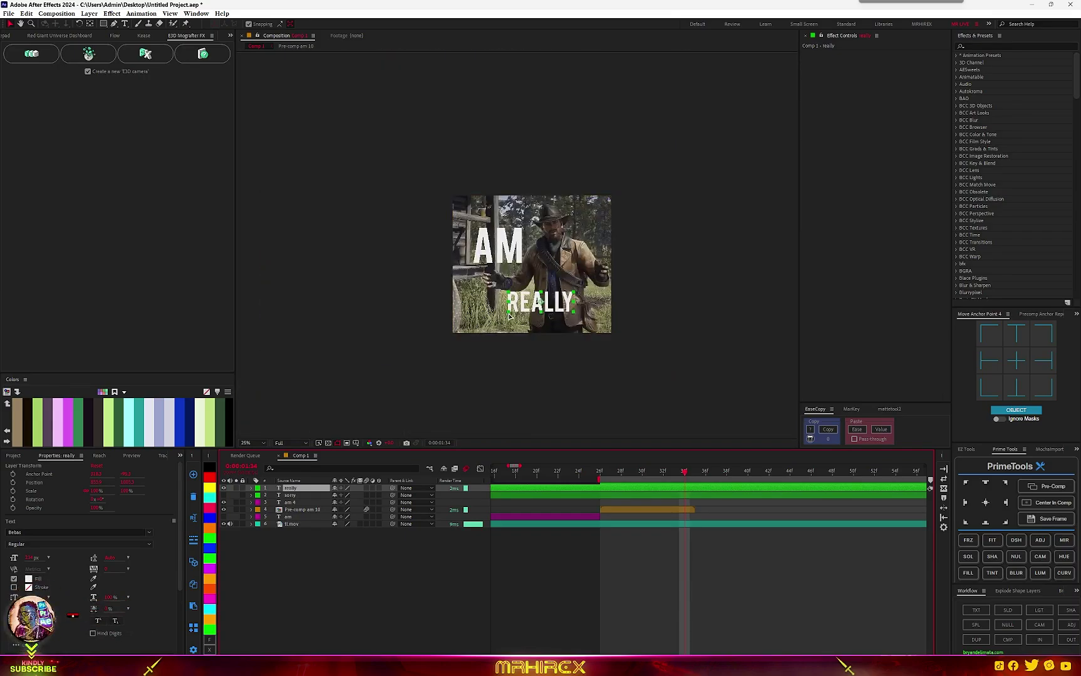
scroll(545, 282, "up", 2)
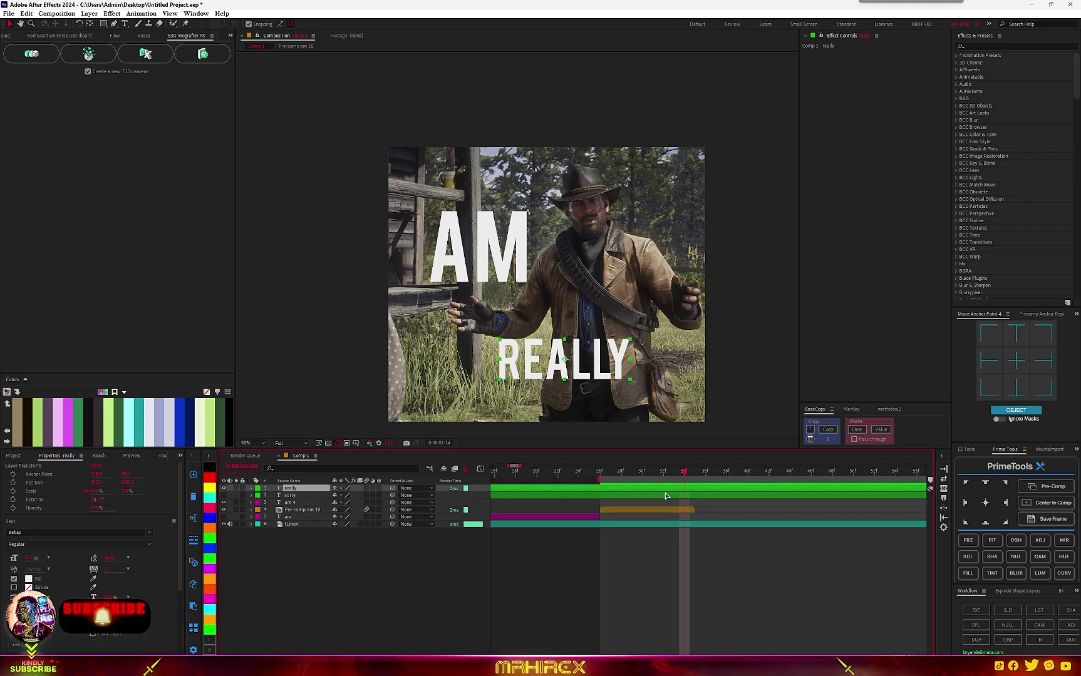
key("ctrl+shift+d")
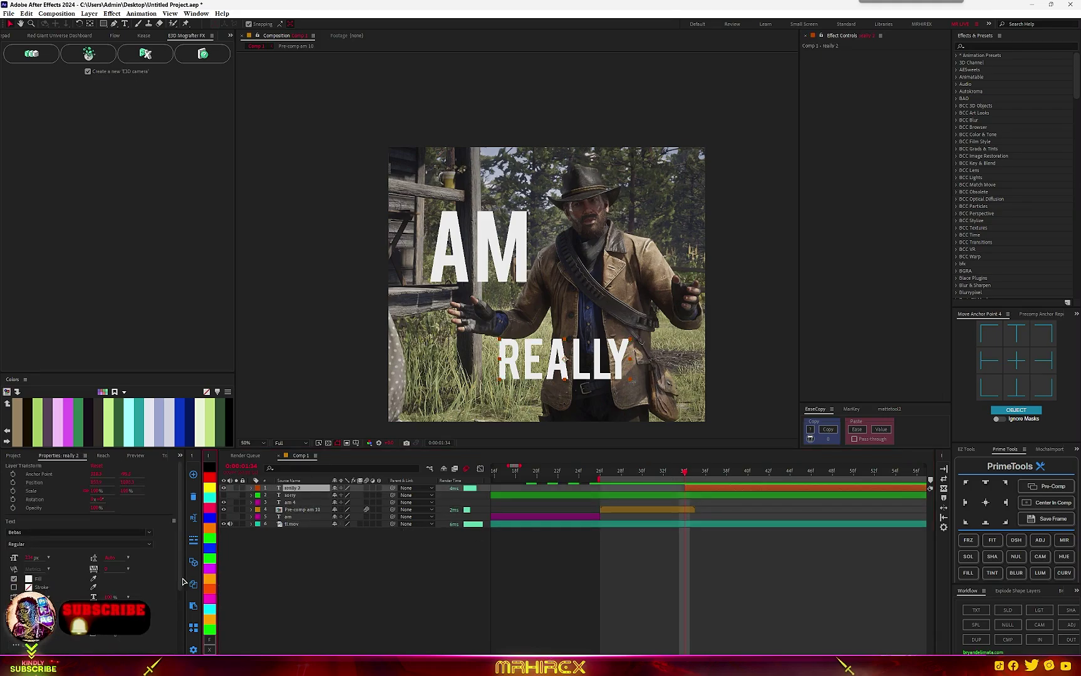
- Reorder the sorry layer above really 2 and move the REALLY text up and left, just below AM
left_click(293, 497)
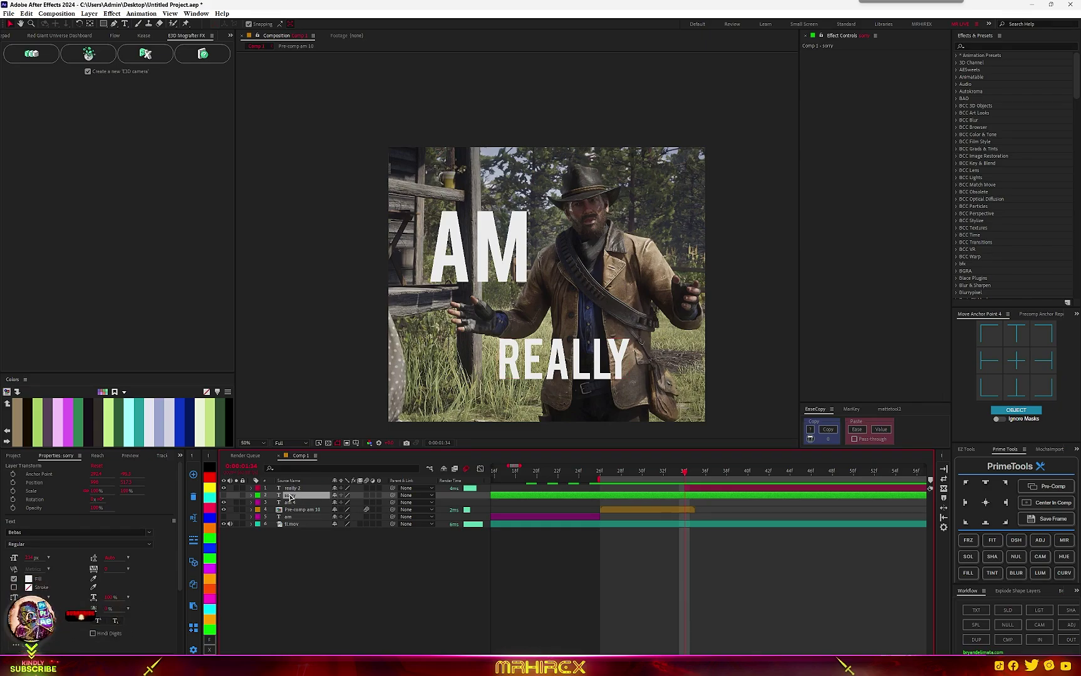
left_click_drag(290, 497, 291, 486)
left_click(295, 496)
key("=")
left_click_drag(563, 360, 536, 303)
scroll(532, 313, "up", 2)
left_click_drag(521, 432, 565, 323)
scroll(565, 323, "down", 2)
scroll(564, 323, "up", 1)
- Split the really 2 layer at 0:00:01:37
left_click(610, 474)
key("Page_Up")
key("Page_Down")
key("Page_Down")
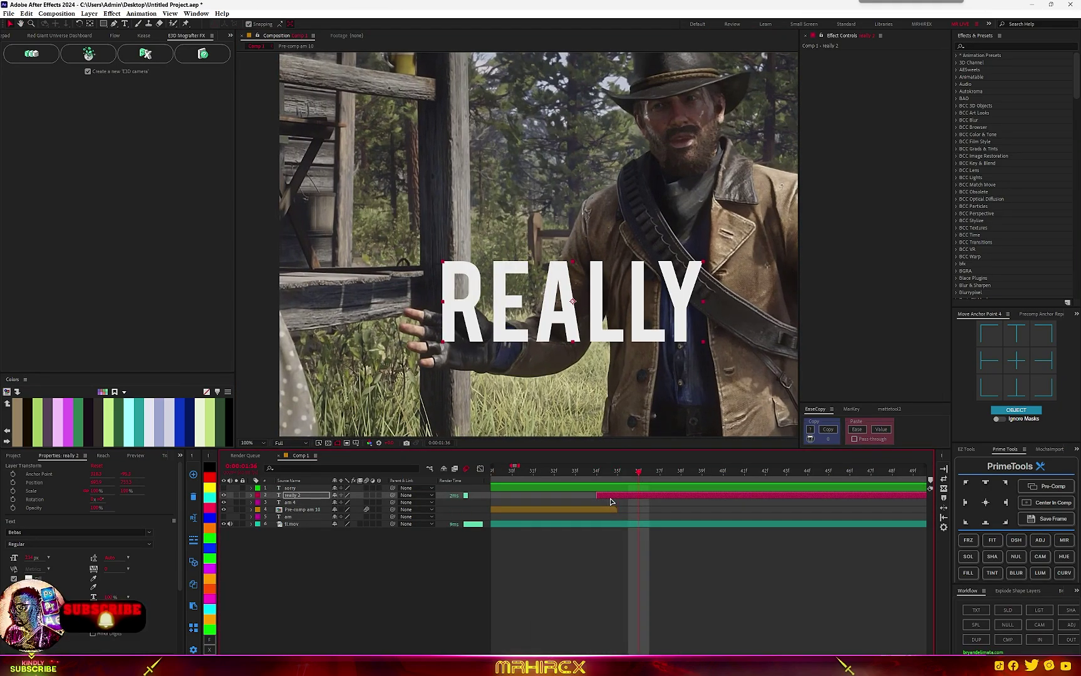
key("Page_Down")
key("ctrl+shift+d")
- Shift the first REALLY piece one frame earlier so that it starts at 0:00:01:33
key("Page_Up")
key("Page_Up")
key("Page_Up")
key("Page_Up")
left_click_drag(614, 504, 601, 475)
key("Page_Up")
- Add Position, Scale and Rotation keyframes to the first REALLY piece and place them at its end, 0:00:01:36
key("alt+shift+s")
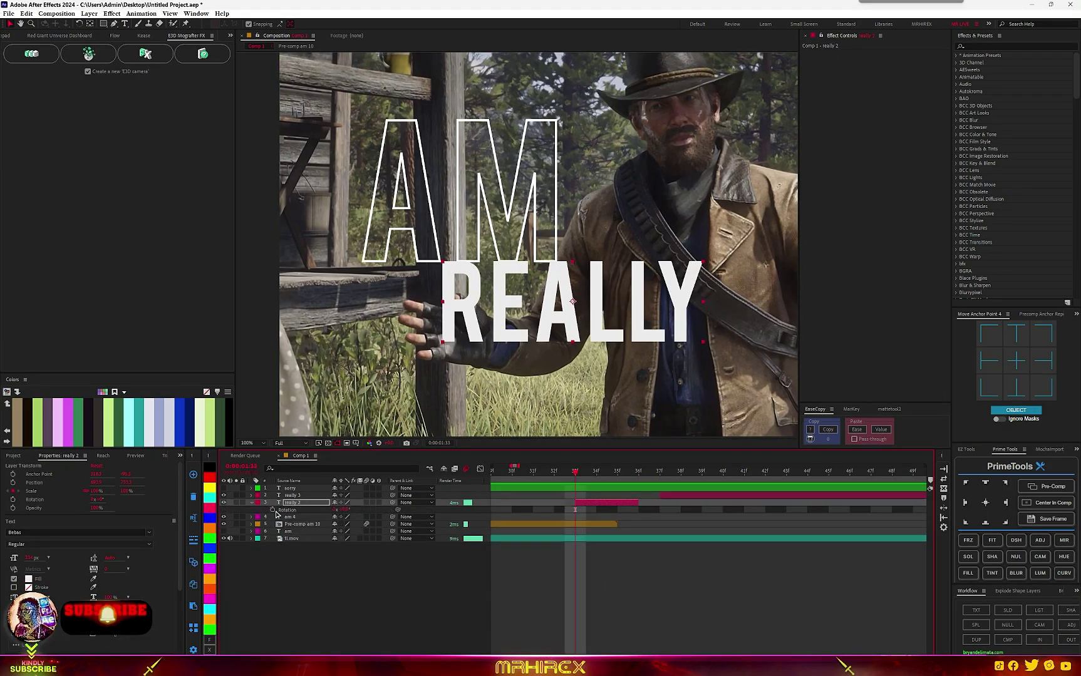
left_click(273, 509)
key("p")
left_click(273, 509)
key("u")
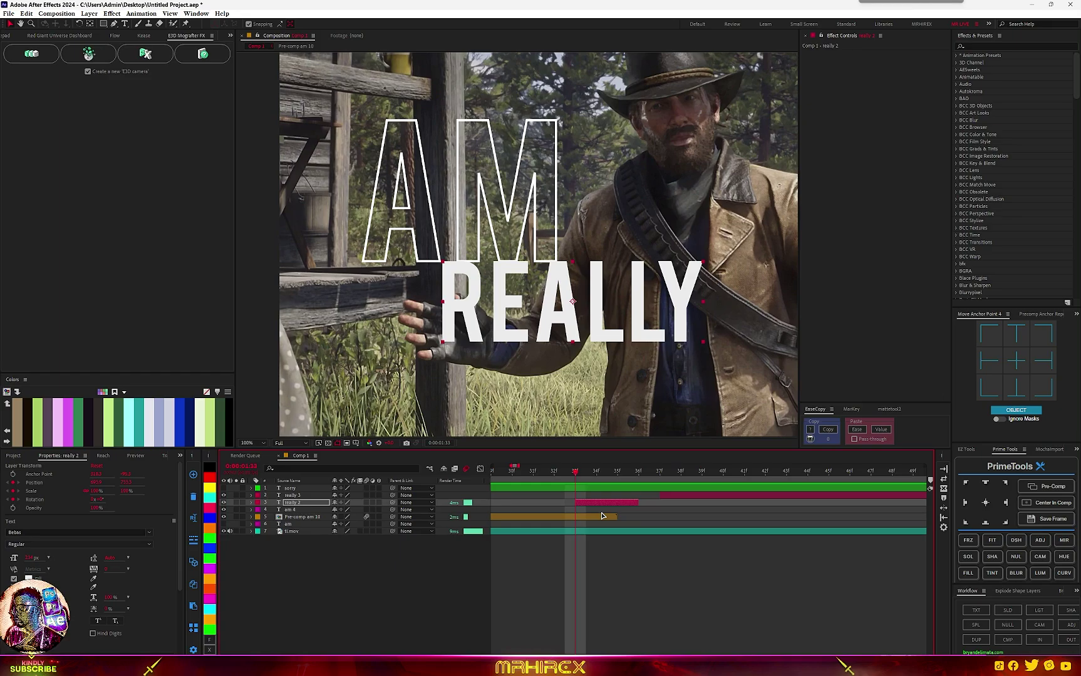
key("u")
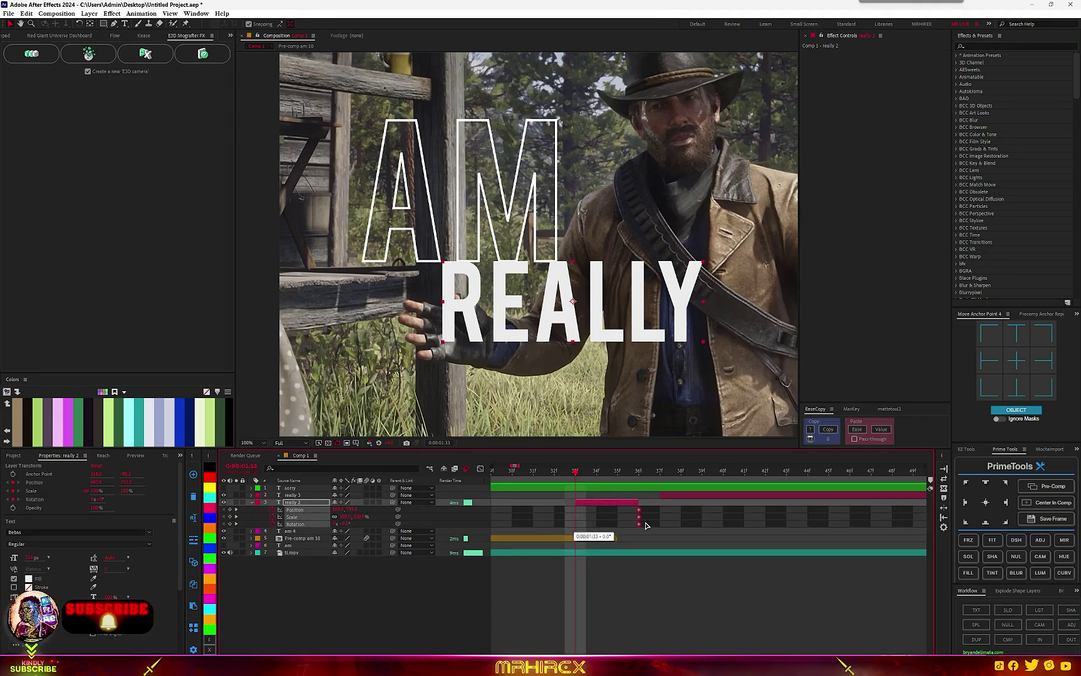
- At 0:00:01:33, move the REALLY text down, scale it down slightly and tilt it clockwise
left_click_drag(573, 305, 573, 345)
left_click_drag(344, 525, 352, 525)
left_click_drag(347, 518, 340, 517)
left_click_drag(344, 525, 340, 525)
- Apply Easy Ease to the really 2 keyframes and reshape their curves in the Graph Editor
left_click_drag(576, 473, 639, 492)
left_click_drag(653, 508, 554, 531)
key("F9")
left_click(480, 469)
left_click_drag(652, 606, 584, 633)
left_click_drag(596, 624, 618, 624)
left_click(480, 469)
- Split the last frame off the really 2 piece and give the new part a stroke without fill
left_click(574, 472)
mouse_move(574, 471)
left_mouse_down()
mouse_move(616, 471)
mouse_move(575, 474)
mouse_move(598, 483)
left_mouse_up()
key("ctrl+shift+d")
left_click(14, 587)
left_click(13, 579)
left_click(286, 617)
- Split really 2 again at 0:00:01:34 and turn its first one-frame part into an outline without fill
left_click(599, 509)
key("ctrl+shift+d")
left_click(575, 474)
left_click(292, 517)
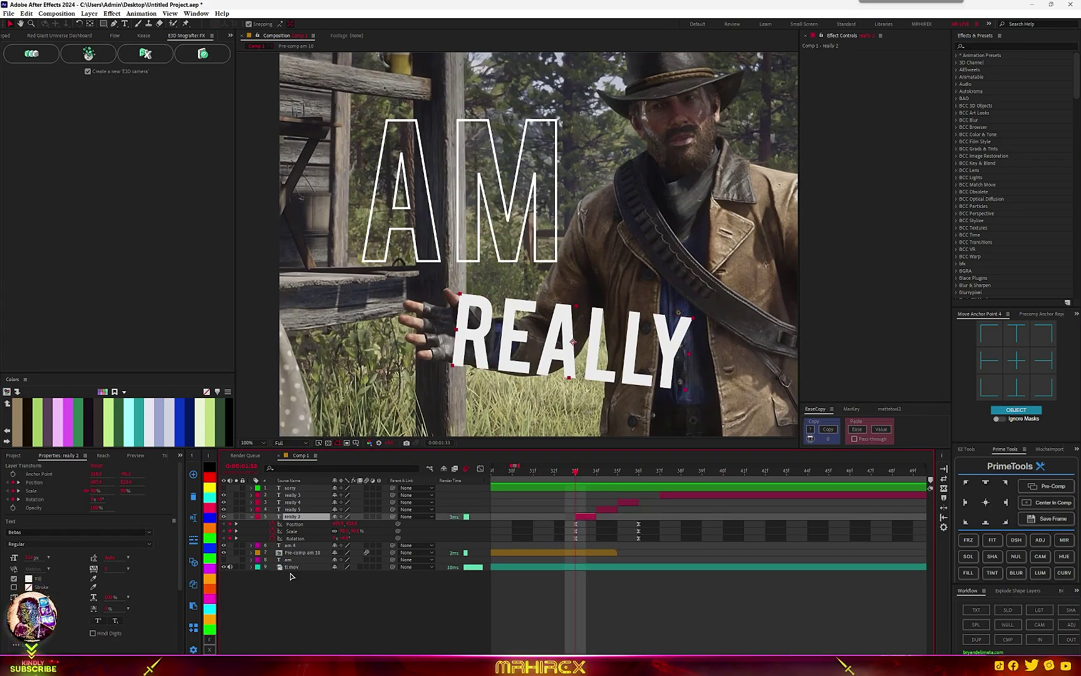
left_click(14, 587)
left_click(13, 579)
left_click(286, 617)
- Move the really 3 layer to start at 0:00:01:36 and split it at 0:00:01:38
mouse_move(577, 474)
left_mouse_down()
mouse_move(637, 475)
mouse_move(601, 488)
mouse_move(638, 490)
mouse_move(643, 478)
left_mouse_up()
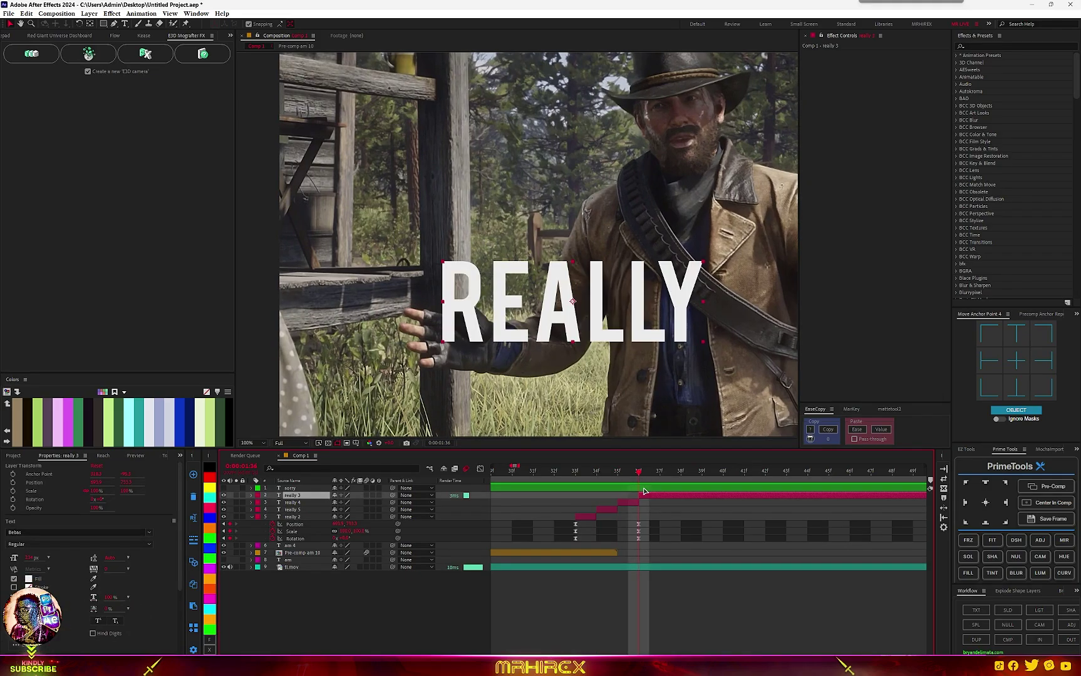
key("Page_Down")
key("Page_Down")
key("ctrl+shift+d")
key("Page_Up")
key("Page_Up")
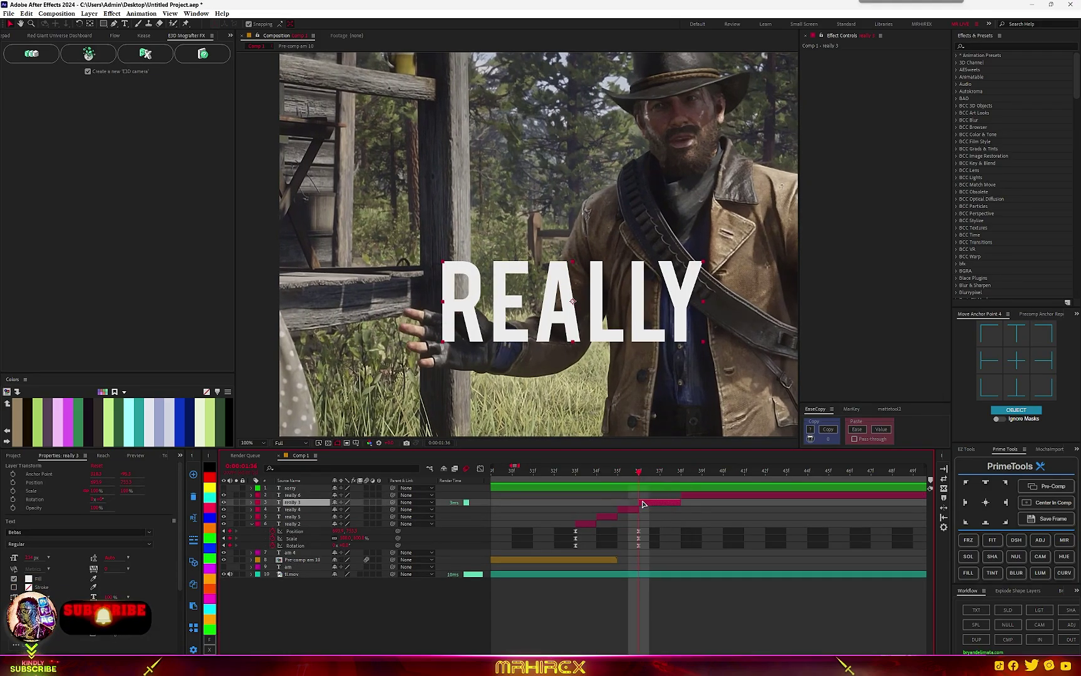
- Animate the really 3 piece's Scale to shrink from 0:00:01:36 to 0:00:01:38, and split the piece at 0:00:01:37
key("s")
left_click_drag(647, 475, 680, 476)
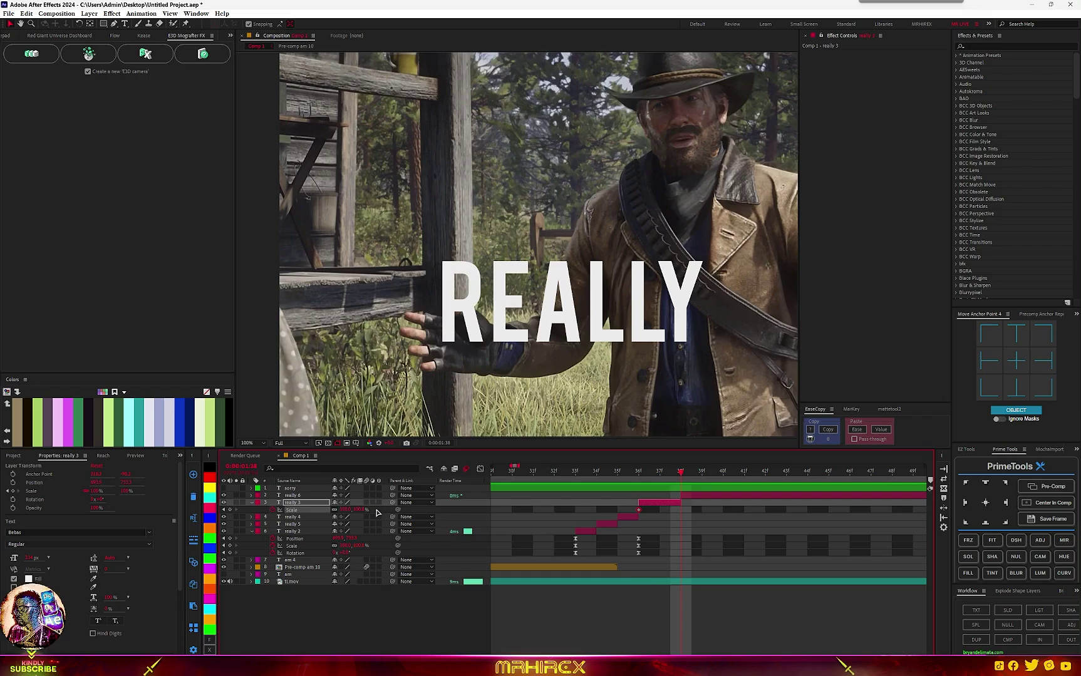
left_click_drag(360, 510, 329, 510)
left_click_drag(676, 474, 659, 477)
left_click(654, 504)
key("ctrl+shift+d")
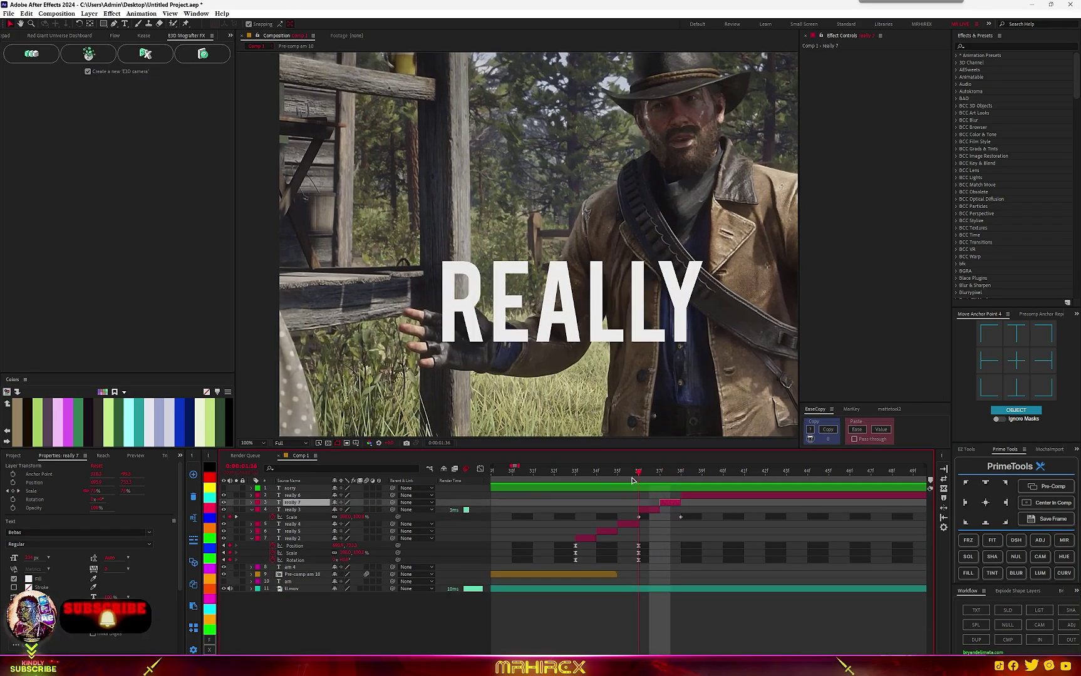
- Play back the AM and REALLY animation to review the timing of the pieces
key("space")
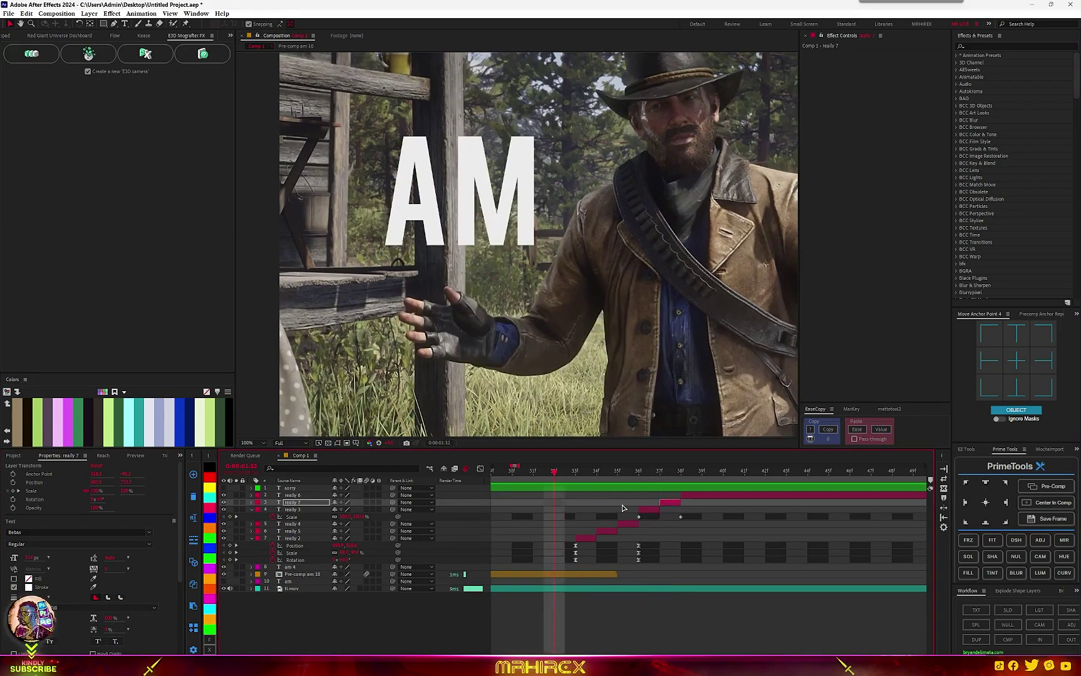
scroll(624, 499, "down", 3)
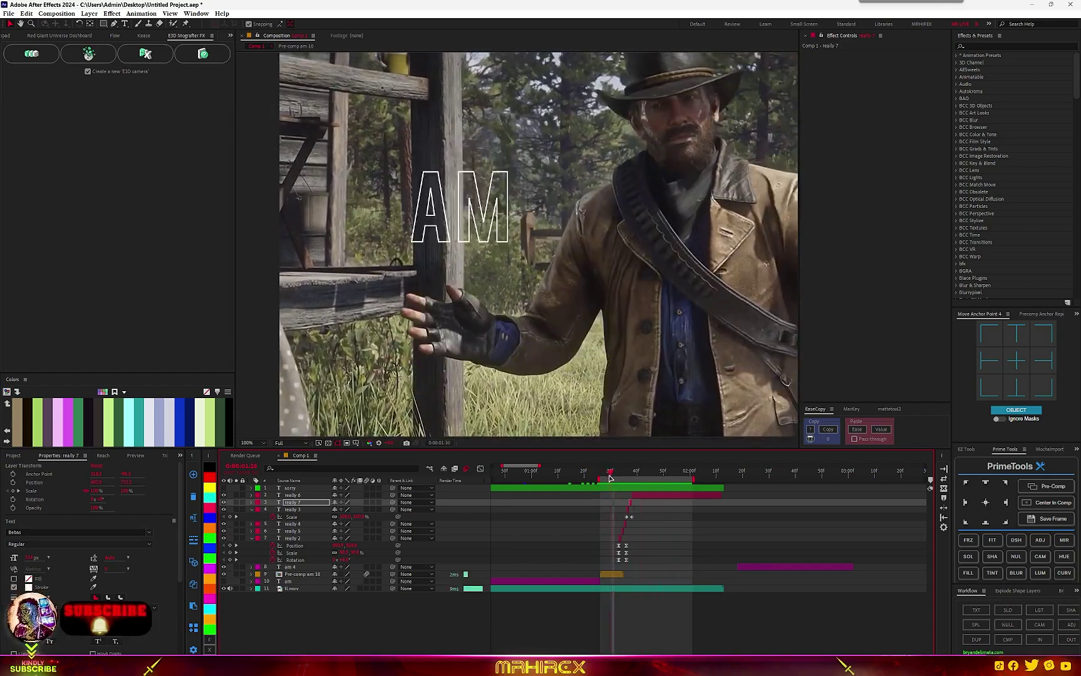
key("space")
scroll(628, 507, "up", 3)
scroll(525, 536, "down", 1)
key("equal")
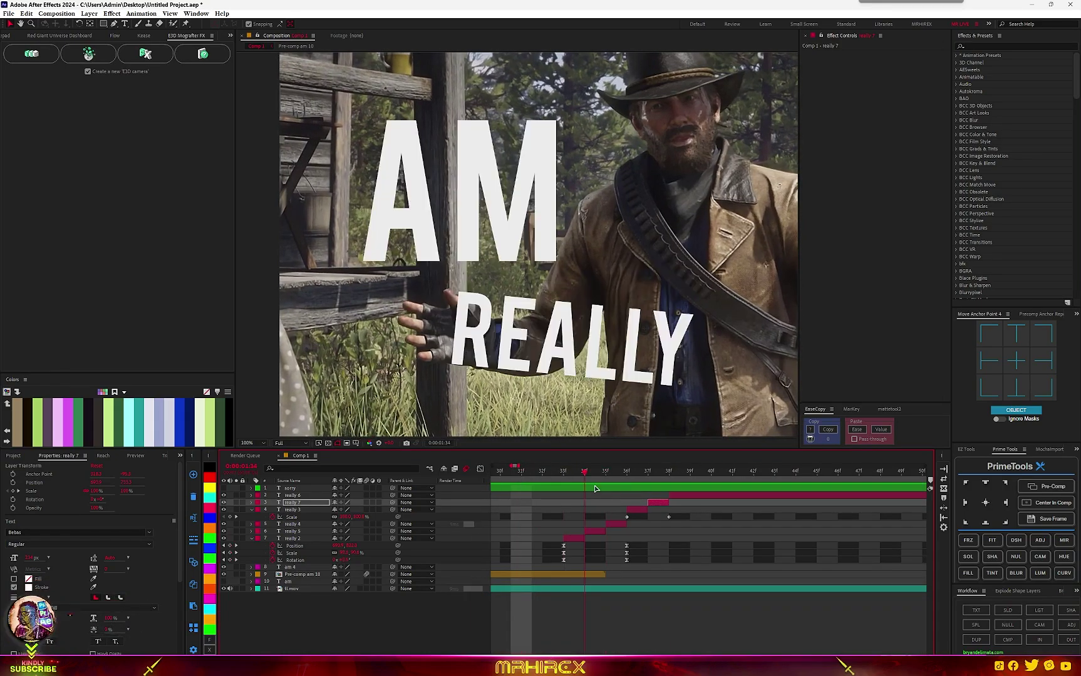
- Turn on motion blur for all REALLY pieces and the sorry layer
left_click(306, 539)
left_click(306, 488, "shift")
left_click(367, 489)
left_click(432, 617)
- Adjust the Rotation of the really 2 piece at its first keyframe, 0:00:01:33
left_click_drag(563, 474, 586, 474)
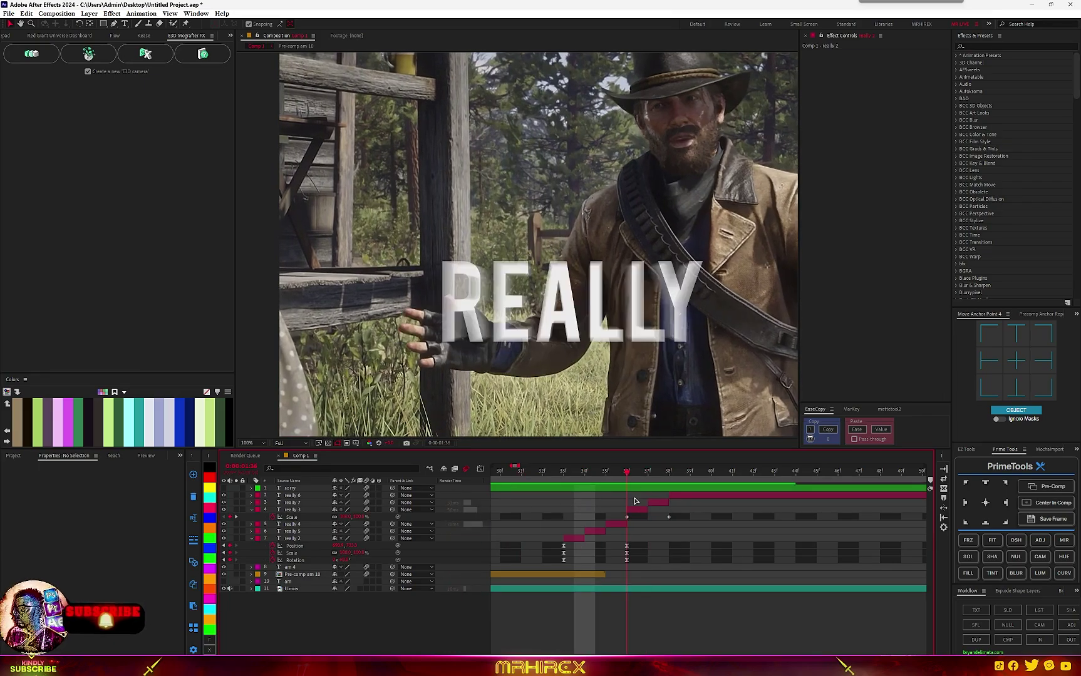
key("comma")
key("comma")
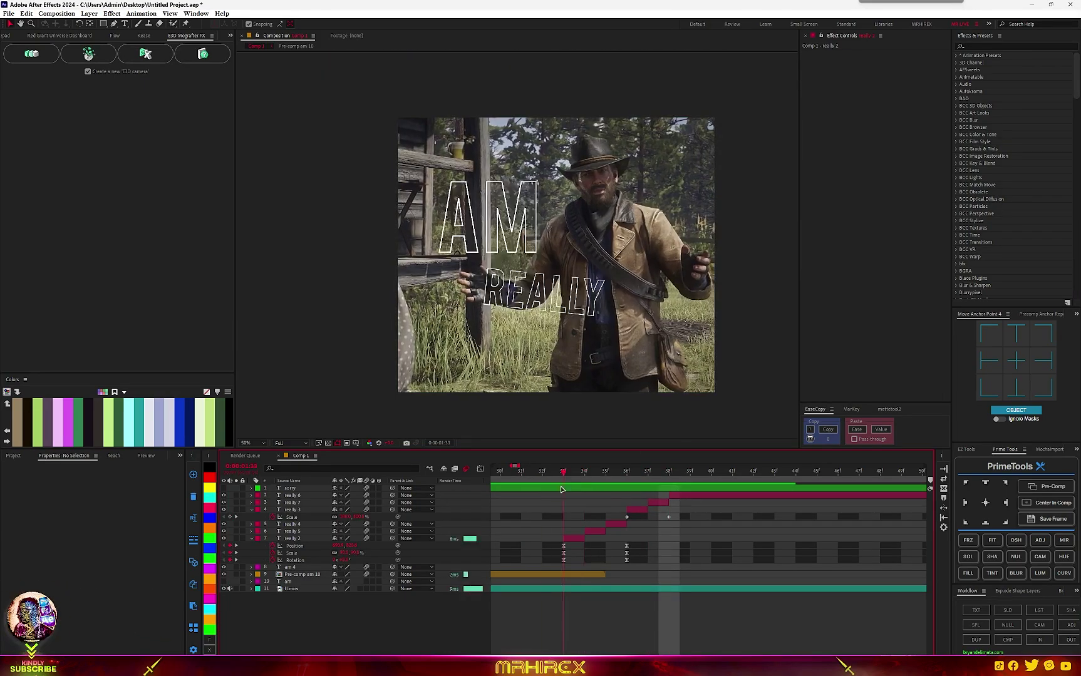
left_click_drag(579, 499, 563, 498)
left_click(292, 552)
left_click_drag(345, 560, 335, 562)
- Trim the really 6 piece to end at 0:00:01:41 and keyframe its Position to slide the text left from 0:00:01:38
left_click_drag(565, 474, 698, 476)
left_click(676, 496)
key("s")
key("p")
left_click(273, 502)
key("ctrl+shift+d")
key("Delete")
left_click(673, 476)
left_click_drag(338, 503, 284, 502)
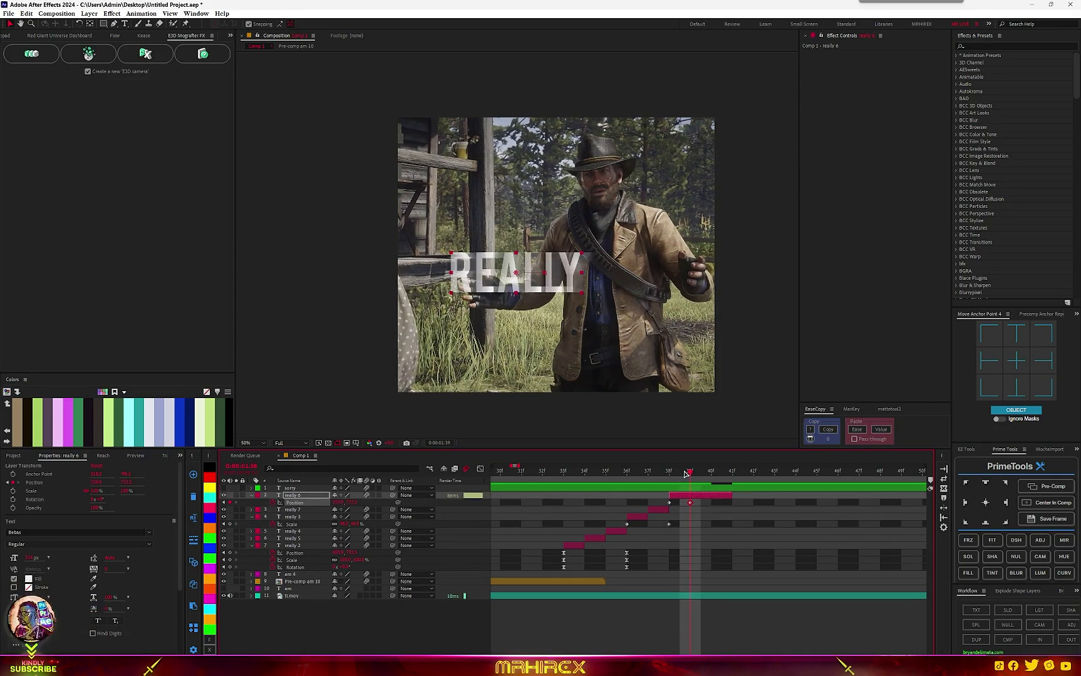
- Add Scale keyframes to the really 6 piece at 0:00:01:38 and 0:00:01:40
left_click_drag(687, 474, 659, 476)
key("alt+shift+s")
key("alt+shift+s")
key("k")
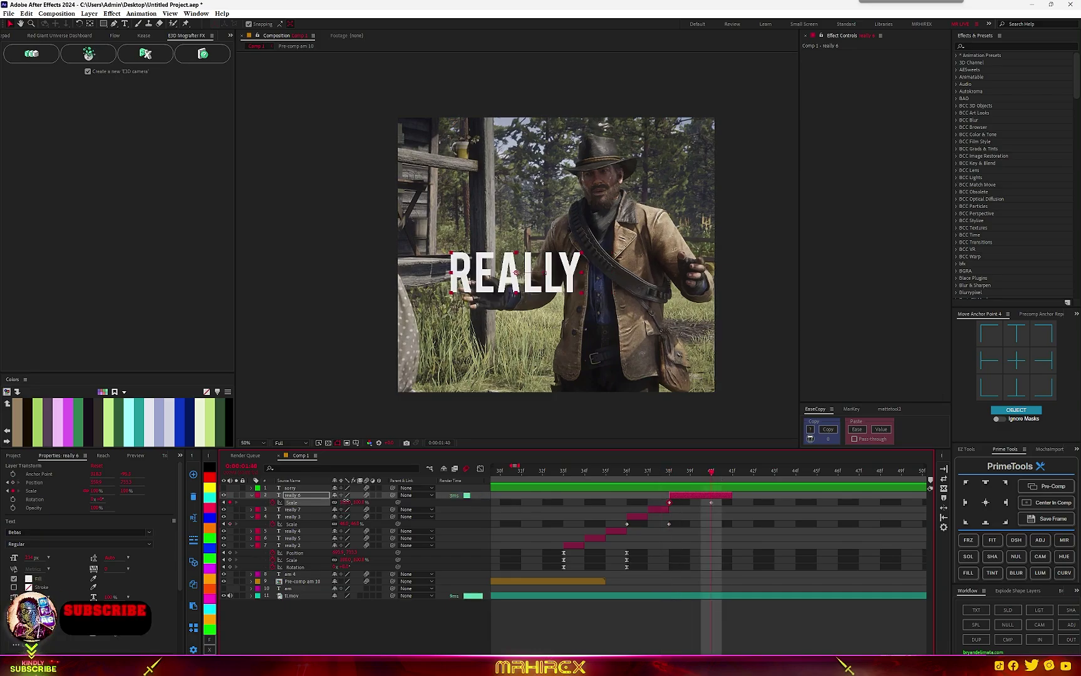
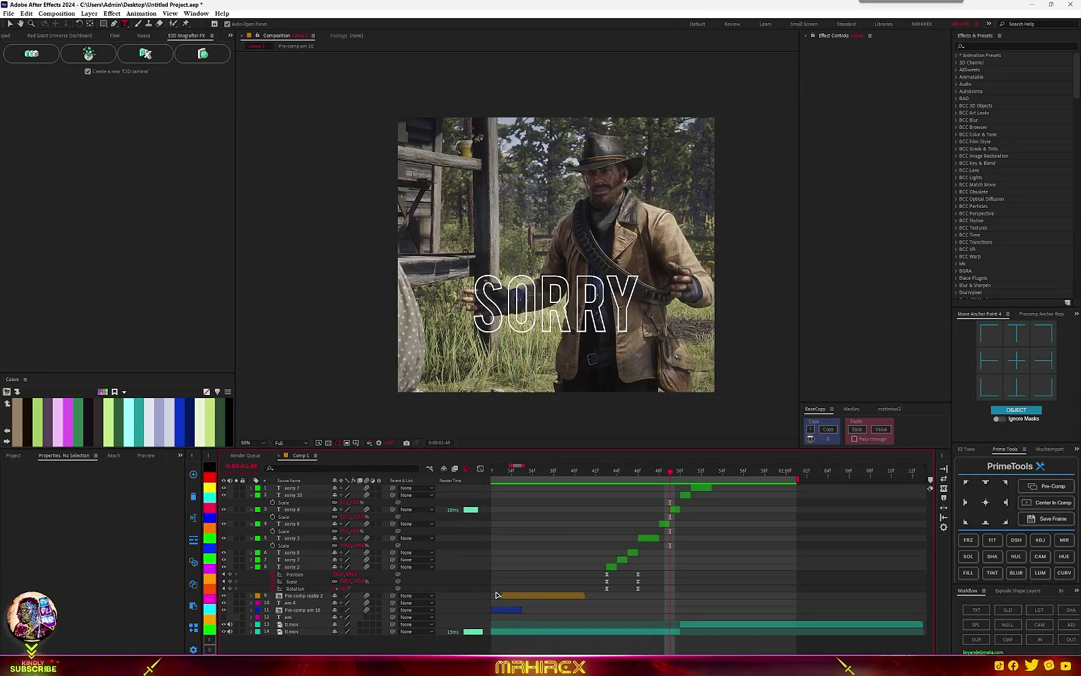
- Pre-compose all eight SORRY text pieces together
left_click(610, 567)
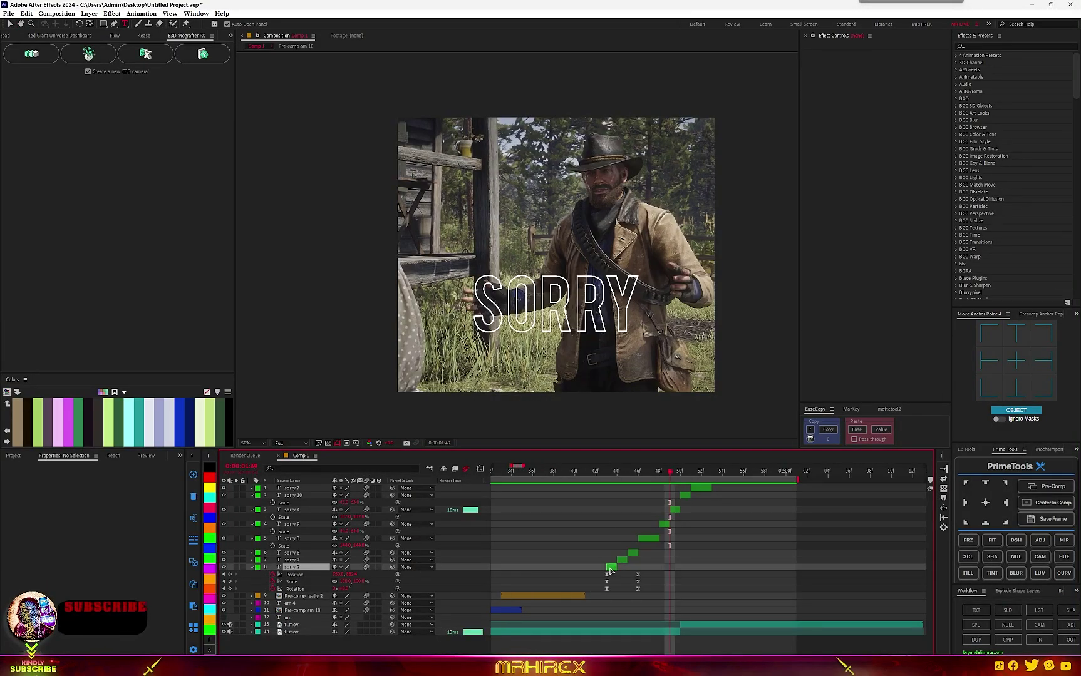
left_click(316, 489, "shift")
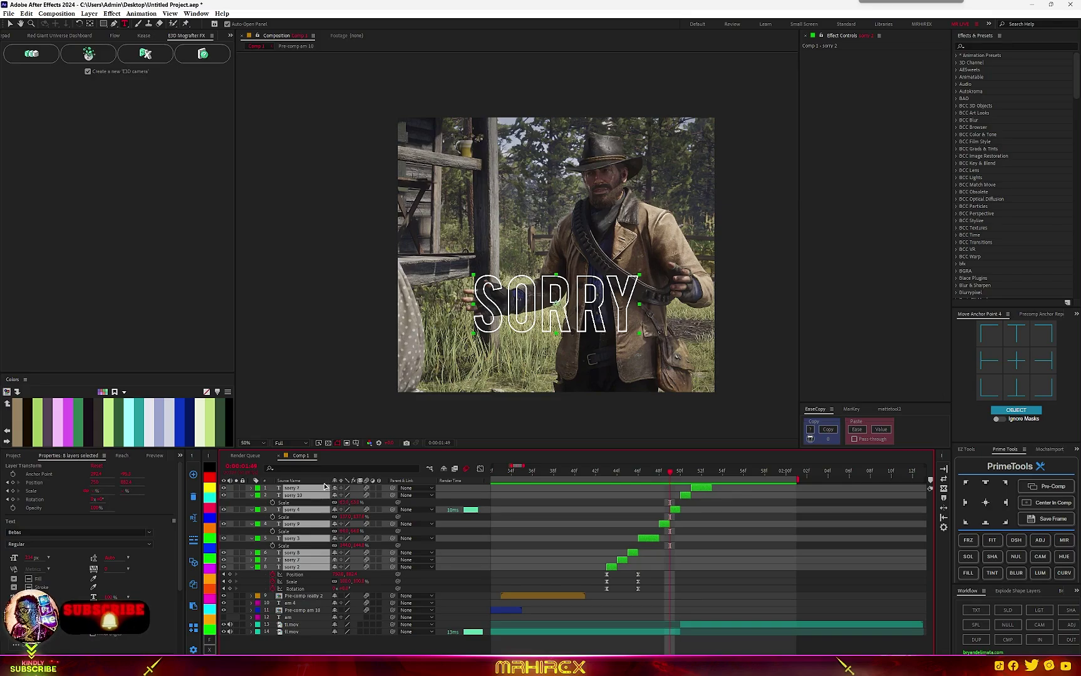
left_click(1044, 486)
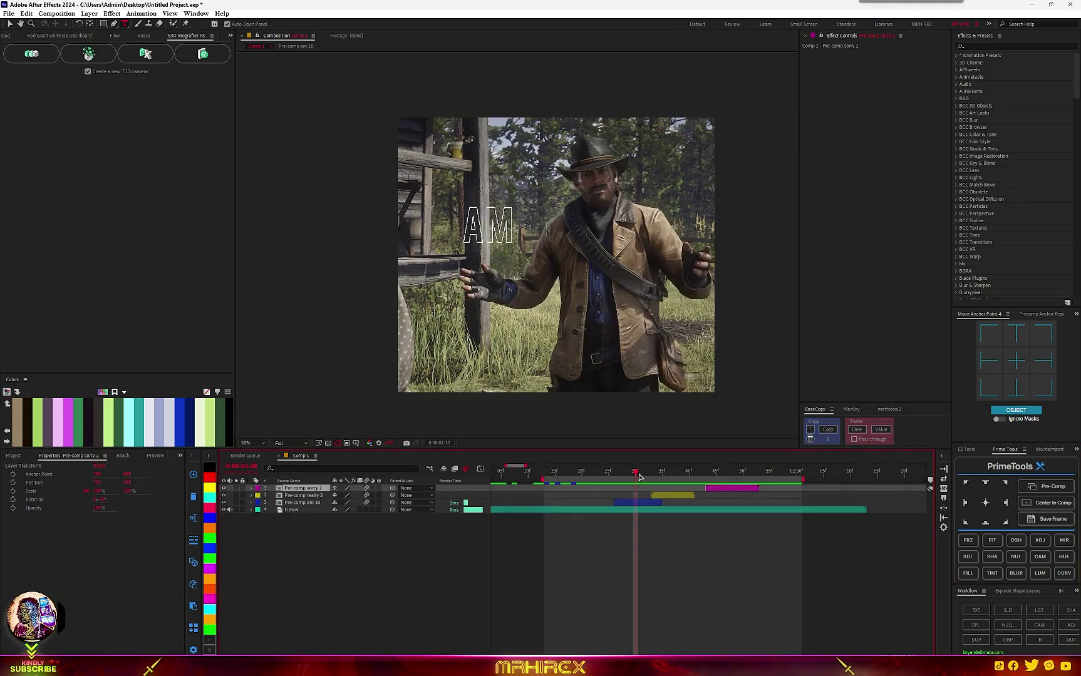
- Add a null object to the composition and rename it track
mouse_move(639, 476)
left_mouse_down()
mouse_move(620, 476)
mouse_move(652, 476)
mouse_move(634, 484)
left_mouse_up()
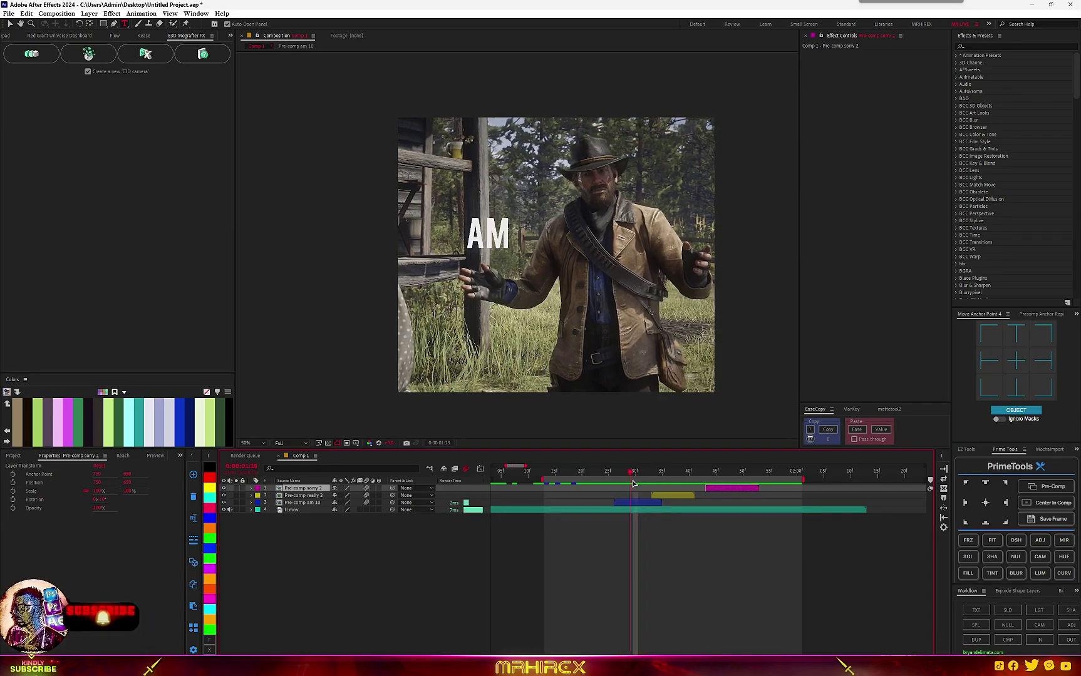
right_click(292, 565)
mouse_move(388, 459)
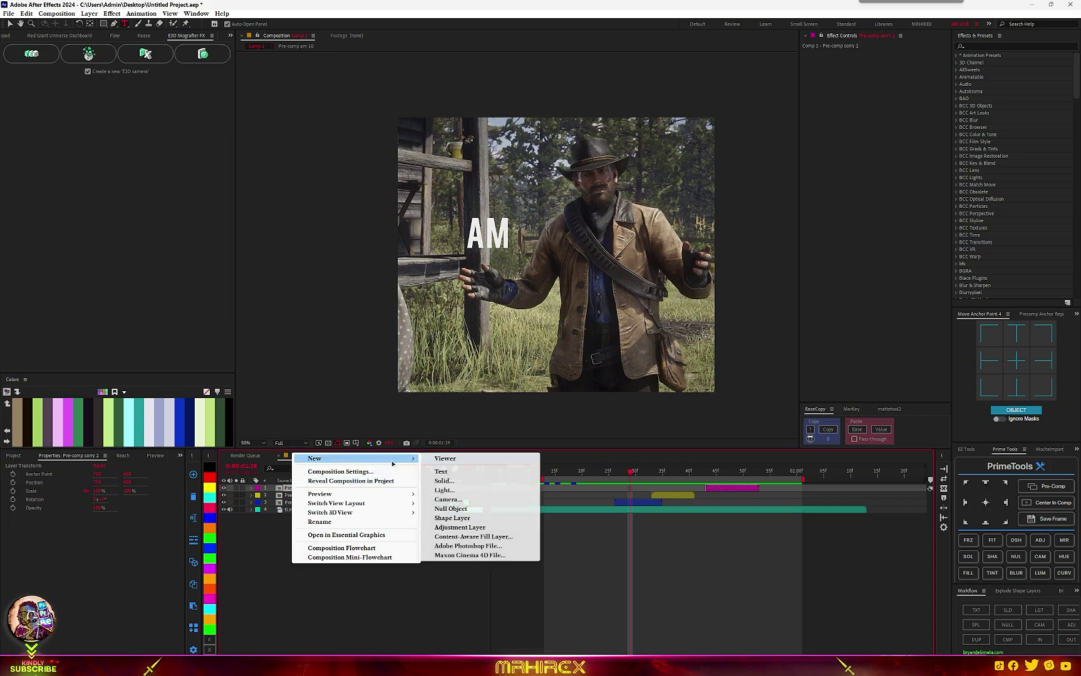
left_click(450, 509)
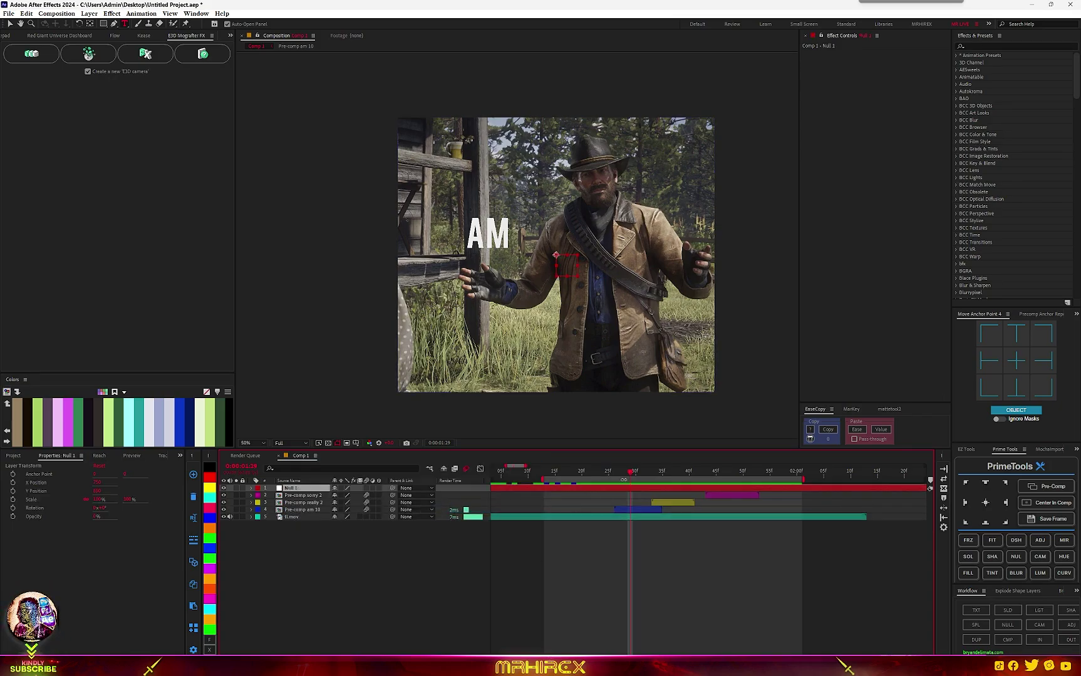
right_click(312, 490)
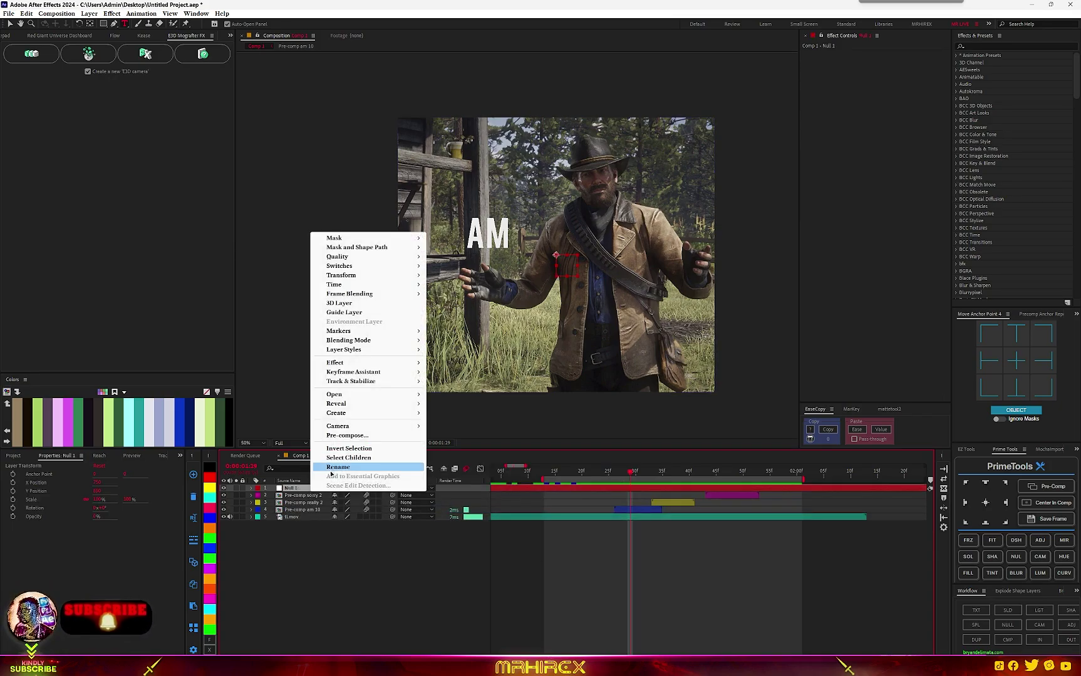
left_click(331, 469)
type("track")
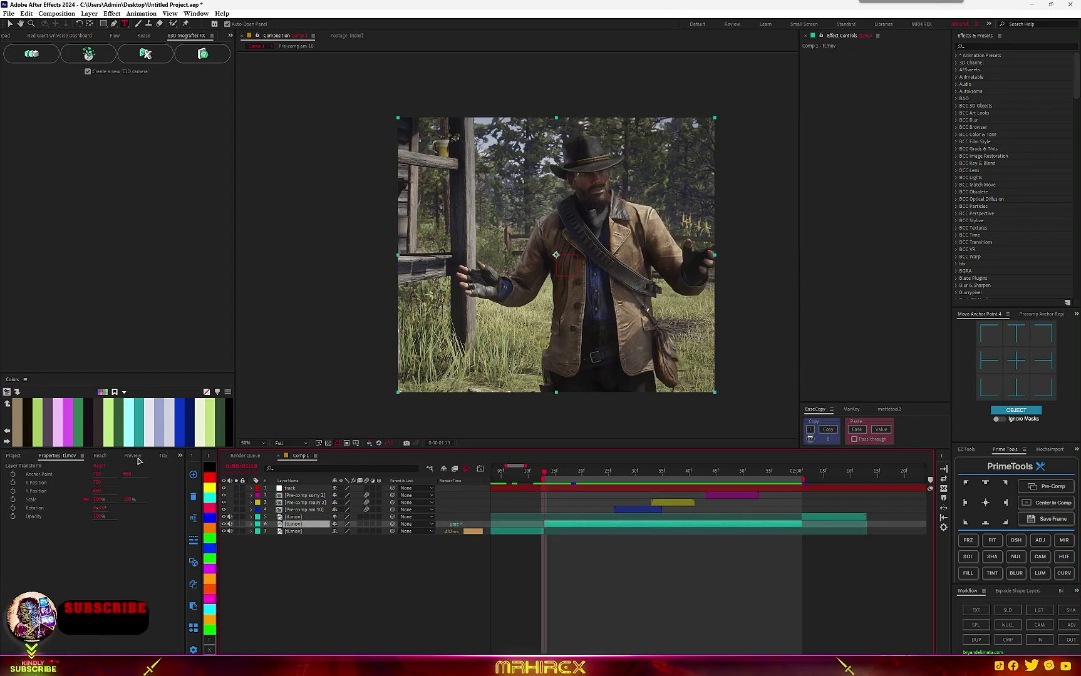
- Start Track Motion on the middle segment of the video clip
left_click(164, 456)
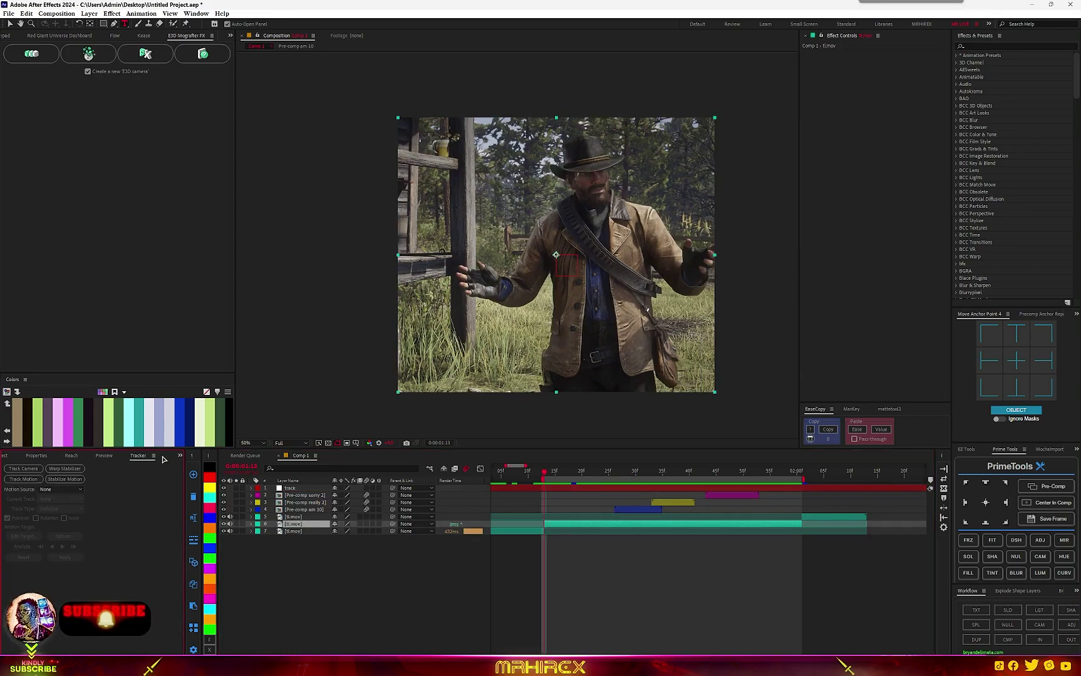
left_click(196, 13)
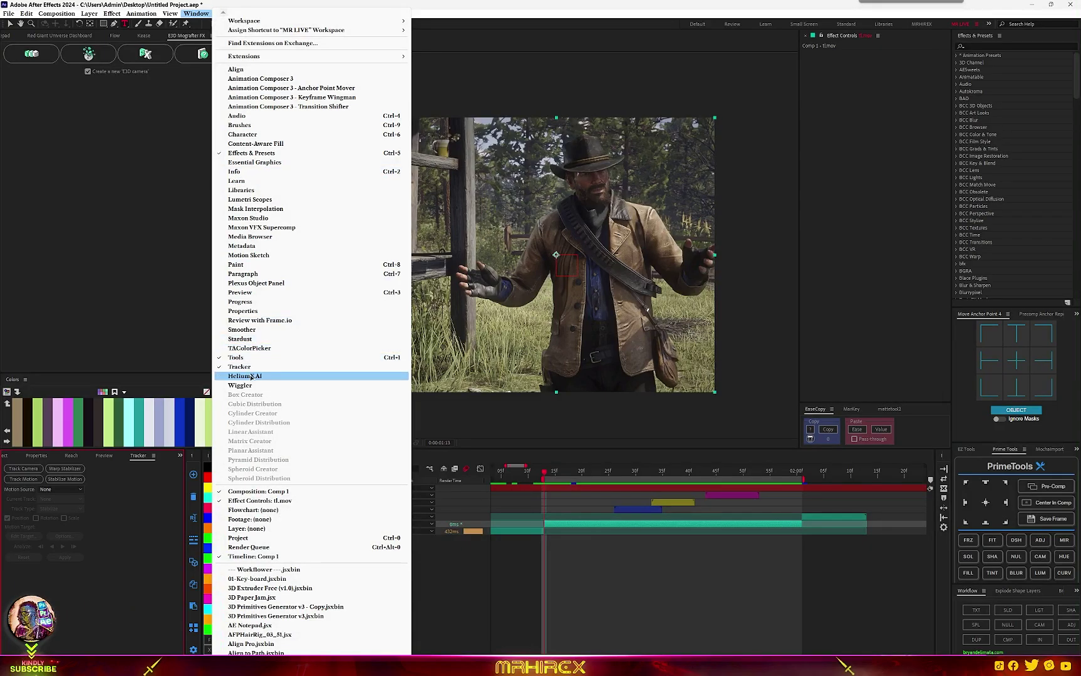
left_click(139, 555)
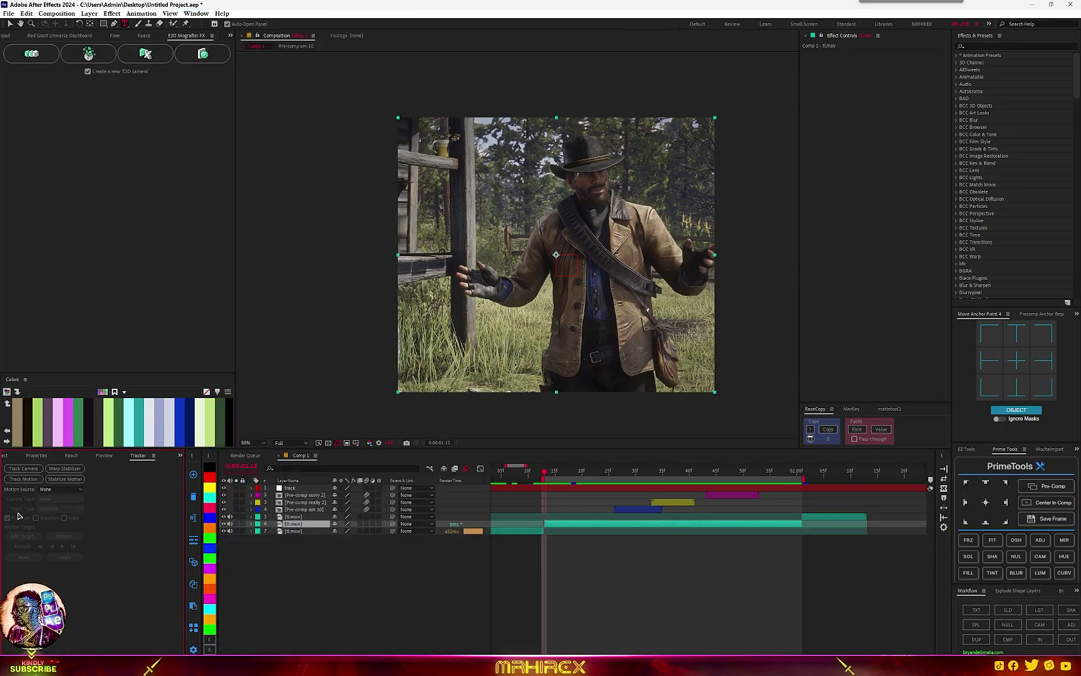
left_click(23, 480)
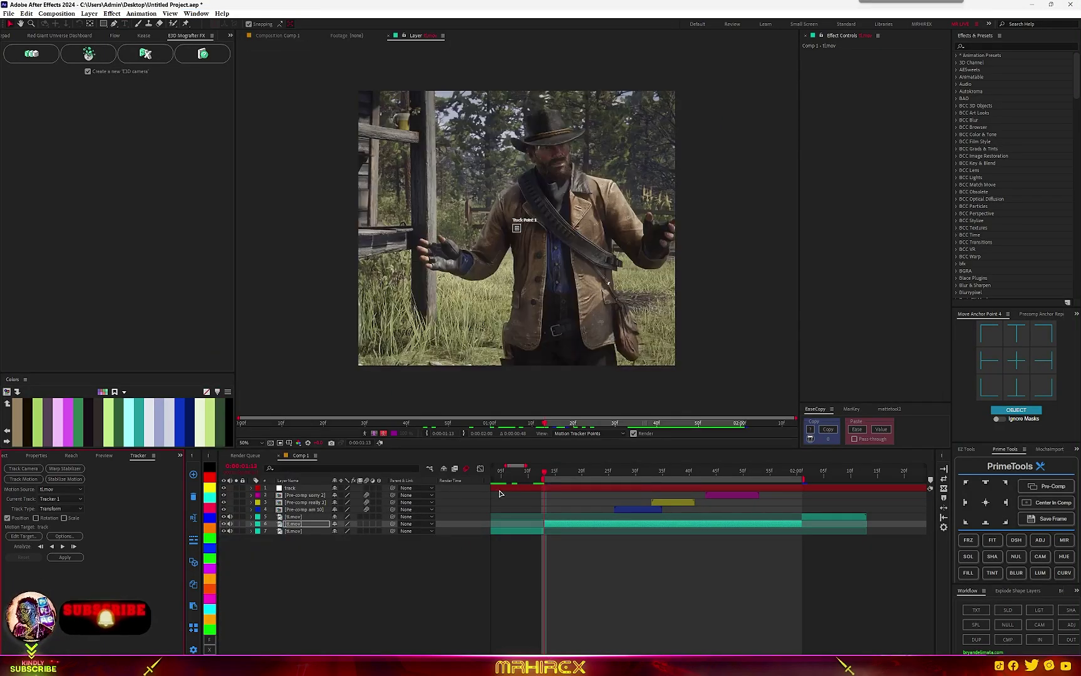
- Place the track point on the man's nose, enlarge its search and feature regions, and analyze the motion forward
scroll(513, 245, "up", 6)
scroll(524, 216, "down", 2)
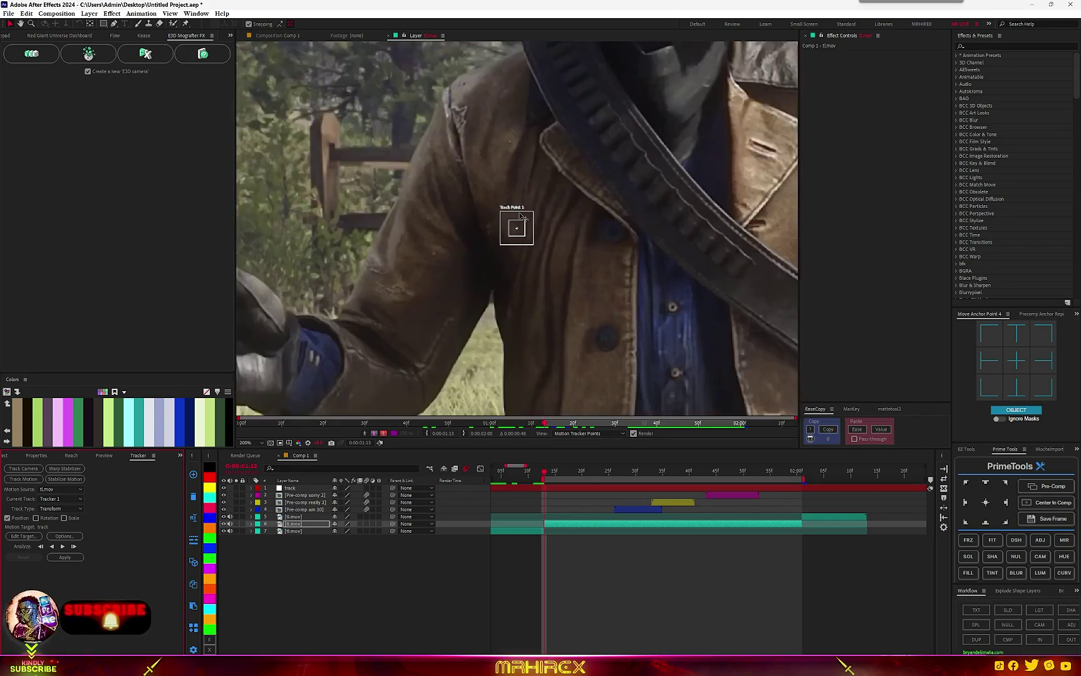
scroll(521, 231, "up", 1)
left_click_drag(525, 238, 393, 208)
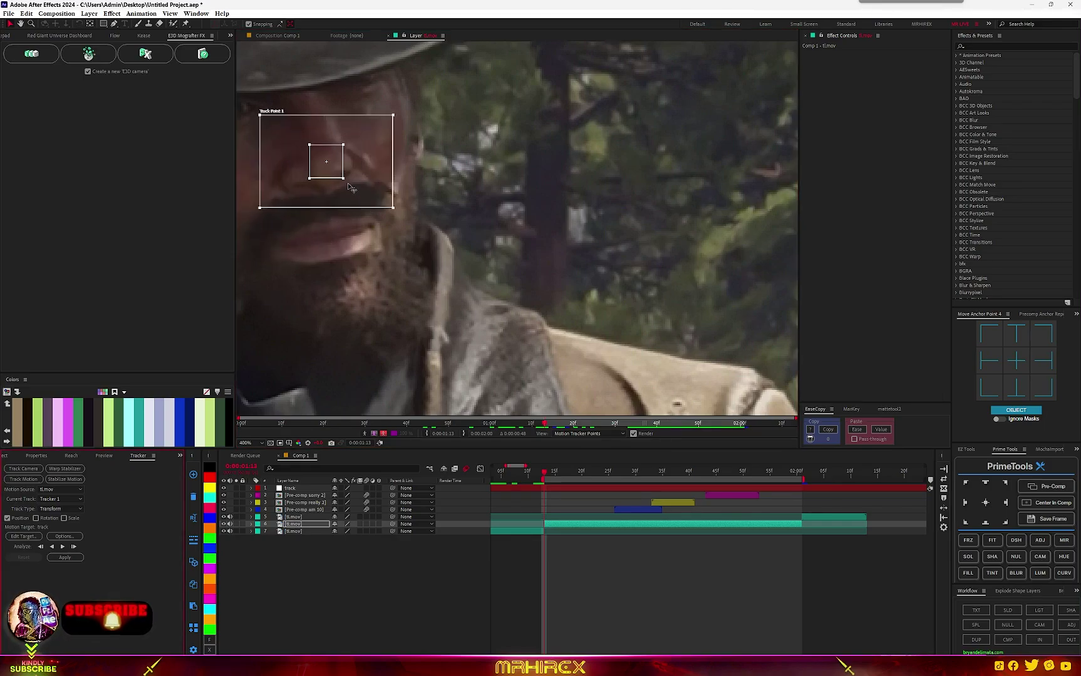
left_click_drag(345, 180, 356, 186)
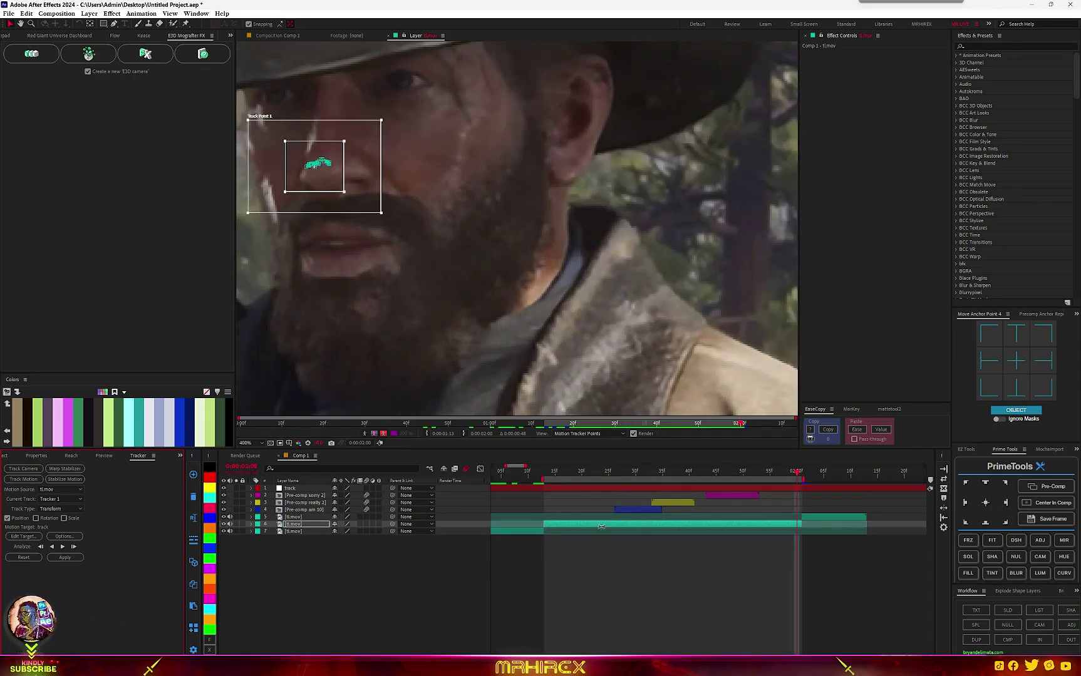
- Set the motion target to the track null and apply the tracked motion to it
left_click(25, 537)
left_click(548, 330)
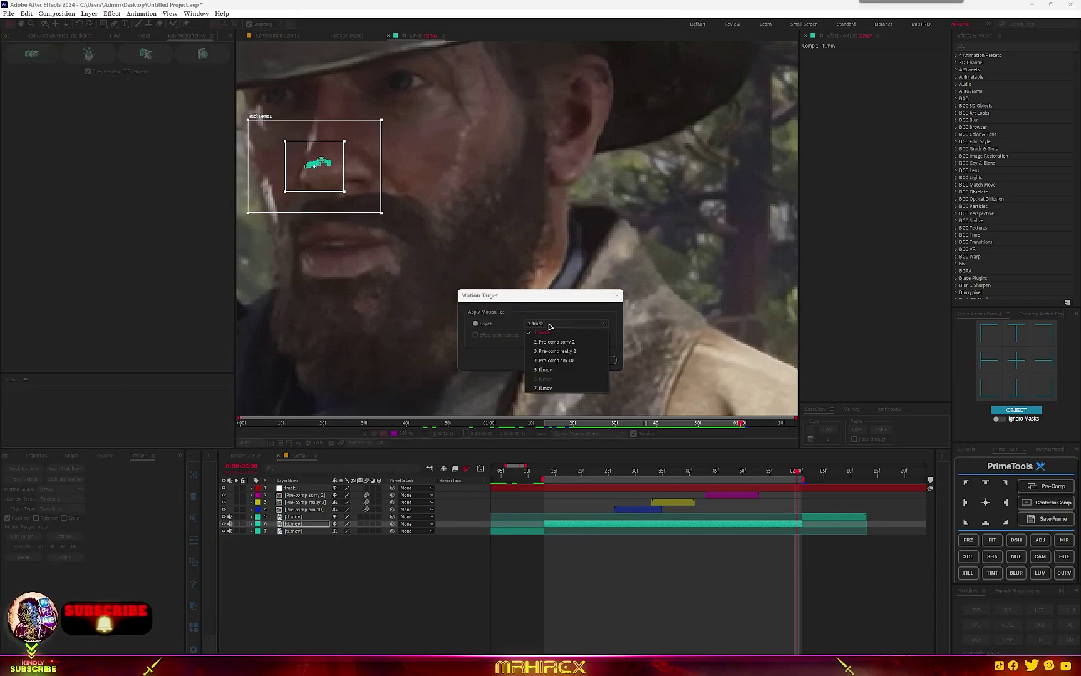
left_click(552, 340)
left_click(555, 362)
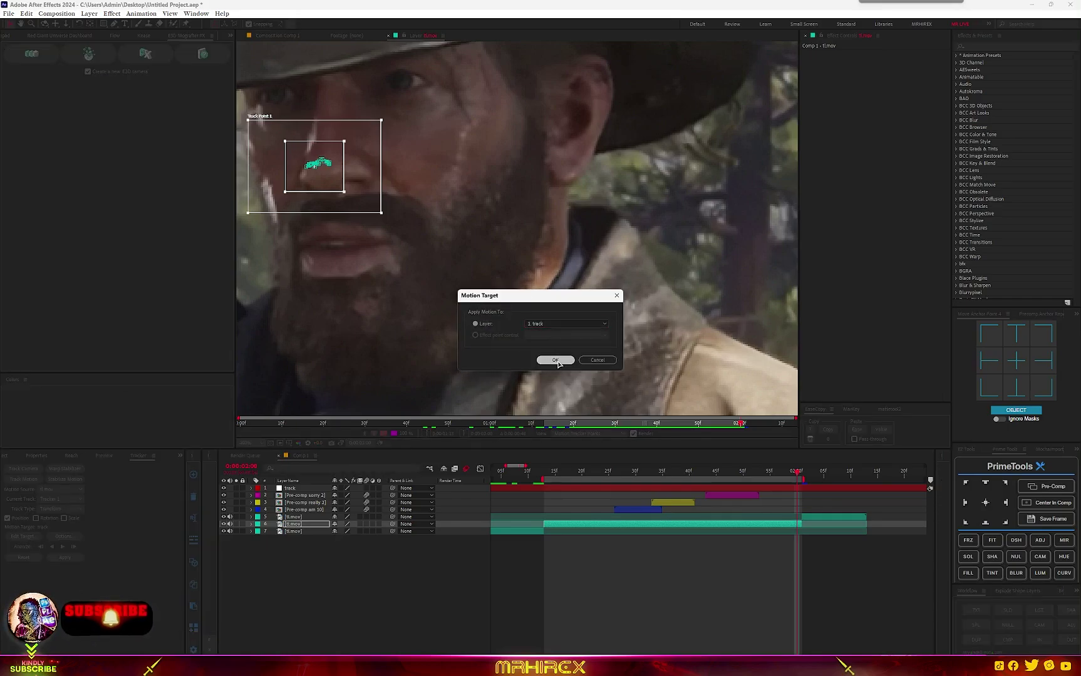
left_click(64, 558)
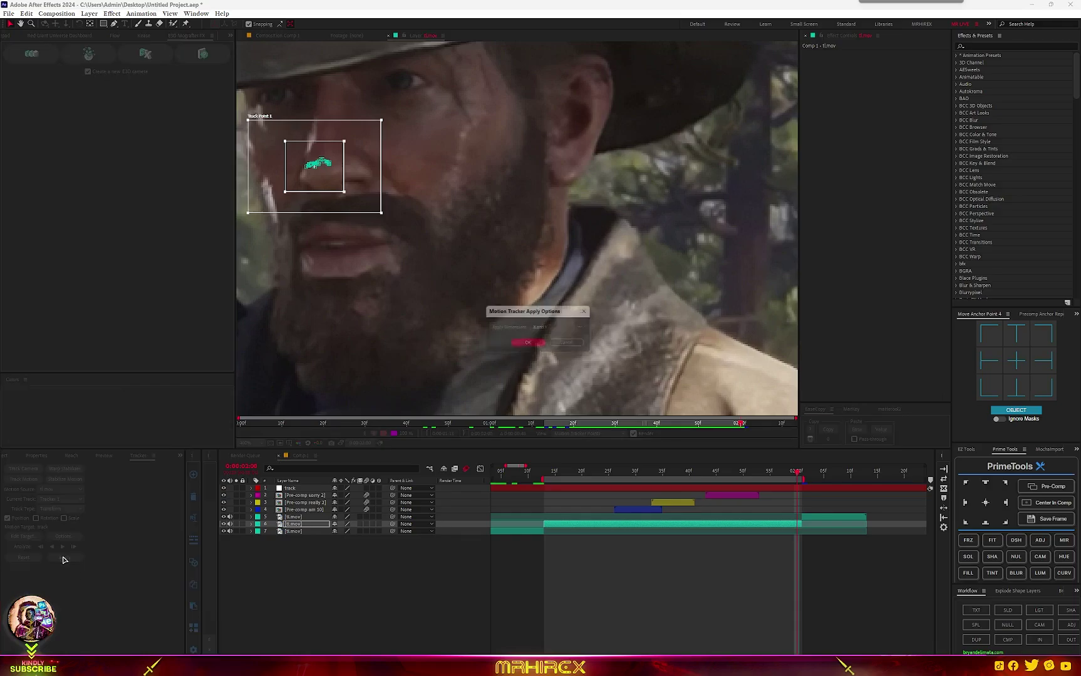
left_click(529, 345)
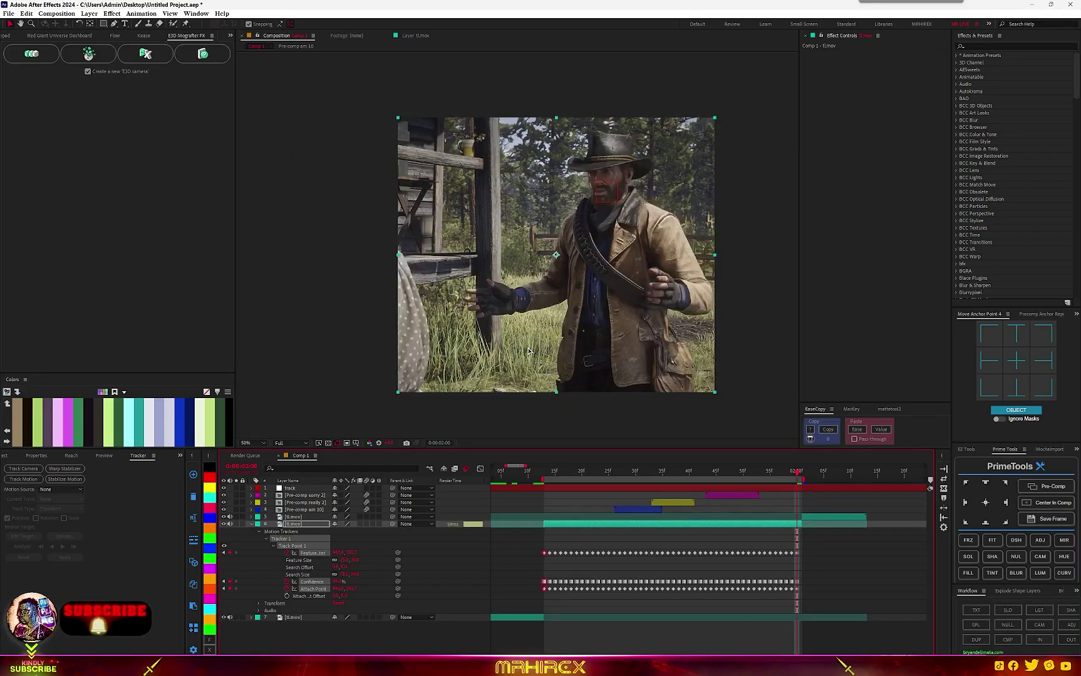
- Pre-compose the AM, REALLY and SORRY pre-comps into one layer with motion blur and 3D enabled
left_click_drag(798, 478, 617, 494)
left_click(638, 511)
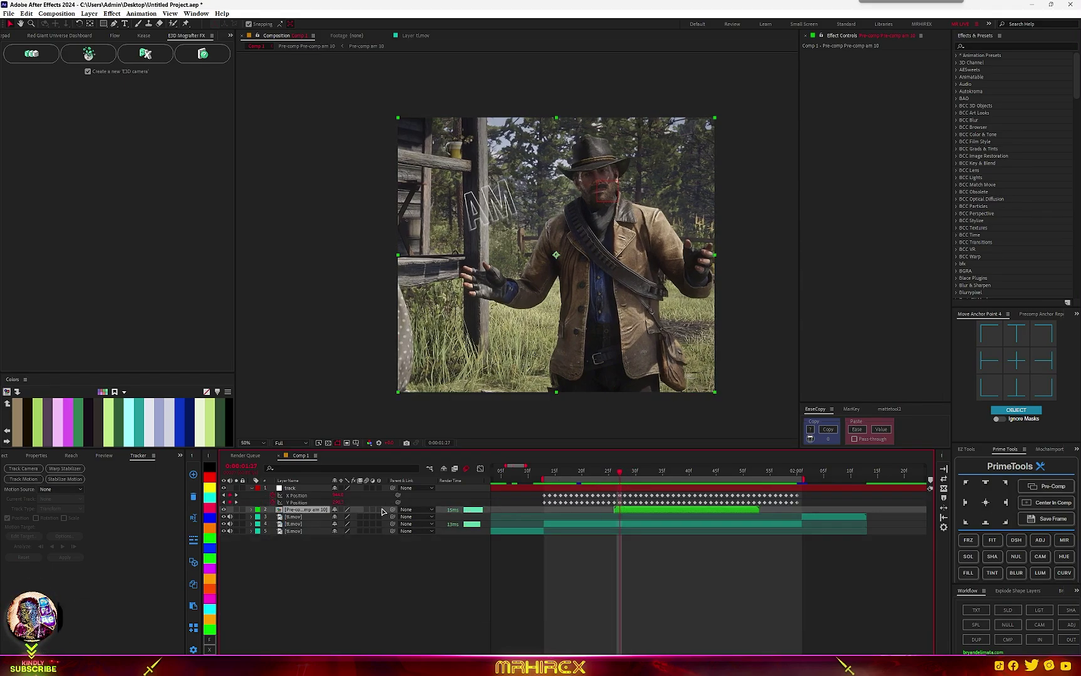
mouse_move(616, 477)
left_mouse_down()
mouse_move(570, 481)
mouse_move(618, 478)
left_mouse_up()
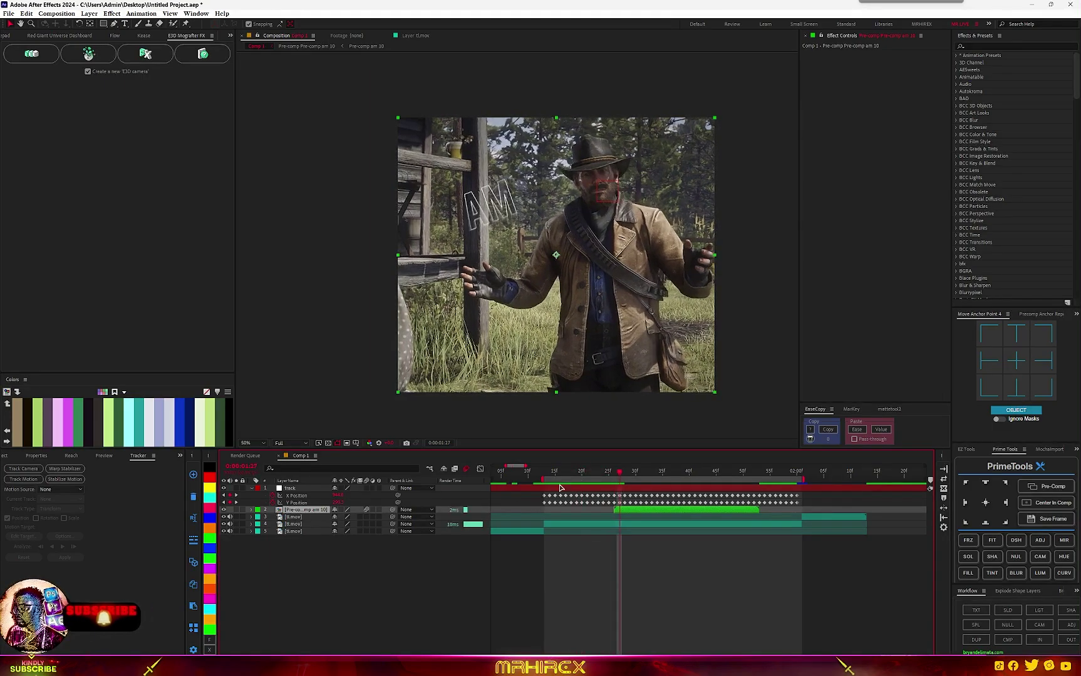
left_click(378, 510)
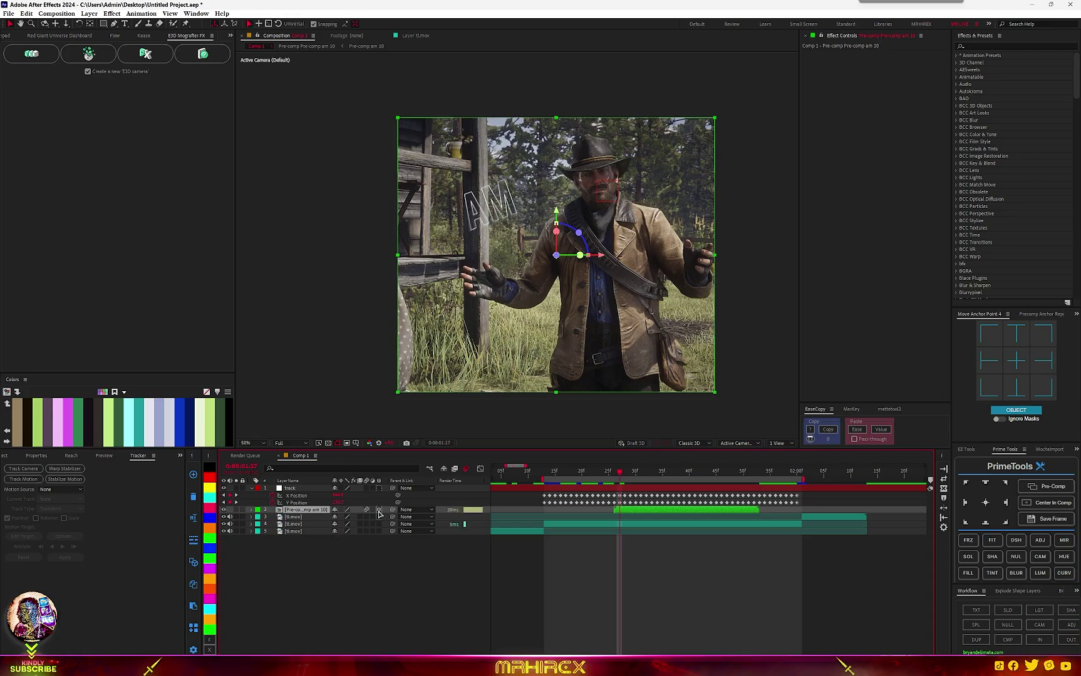
- Adjust the combined text pre-comp's rotation so the words tilt in 3D perspective
left_click_drag(605, 477, 678, 472)
left_click(43, 457)
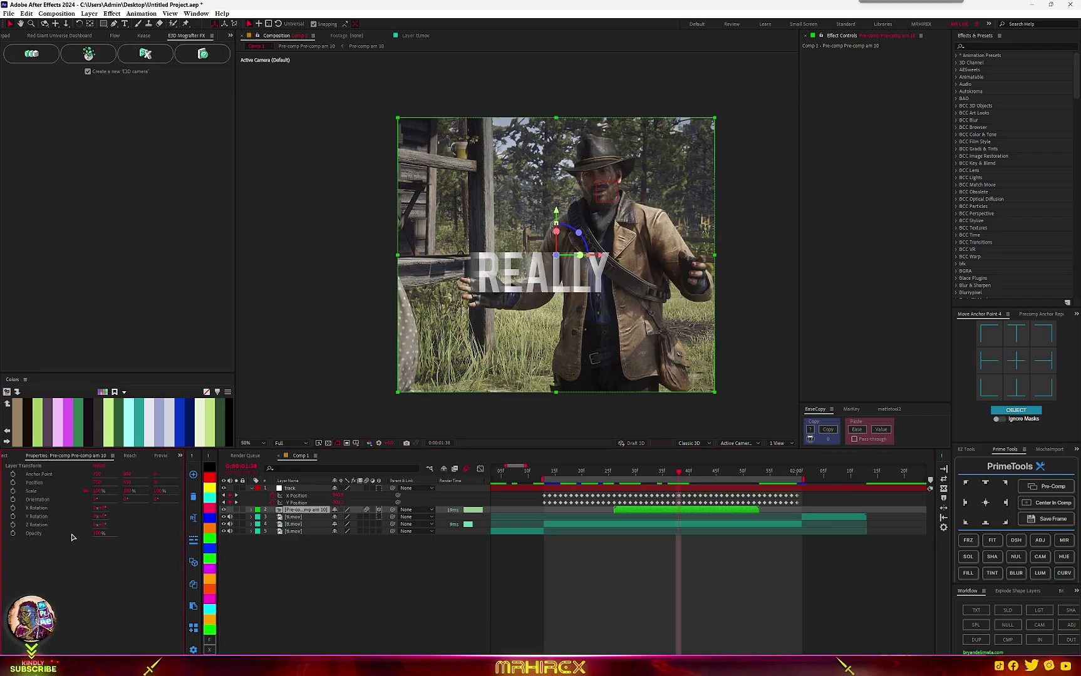
mouse_move(101, 524)
left_mouse_down()
mouse_move(111, 522)
mouse_move(86, 519)
left_mouse_up()
key("ctrl+z")
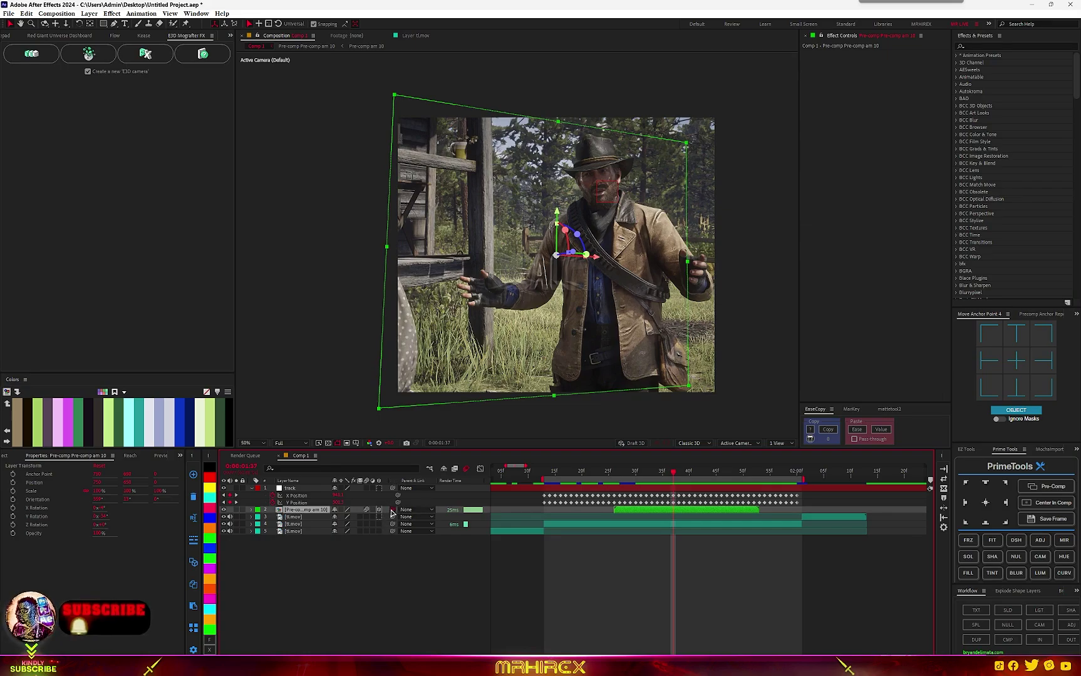
- Parent the combined text pre-comp to the track null
left_click_drag(392, 509, 293, 491)
mouse_move(674, 475)
left_mouse_down()
mouse_move(624, 481)
mouse_move(665, 482)
mouse_move(656, 483)
left_mouse_up()
scroll(551, 230, "up", 2)
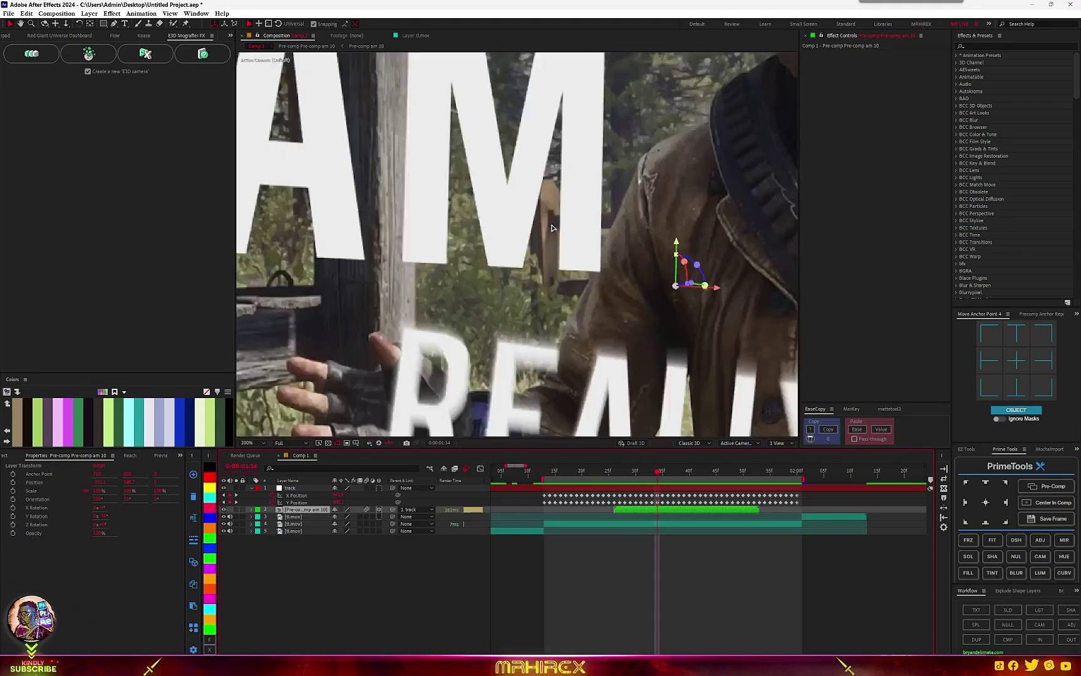
- Apply Bevel Alpha to the combined text pre-comp and set its Edge Thickness to 4
key("ctrl+space")
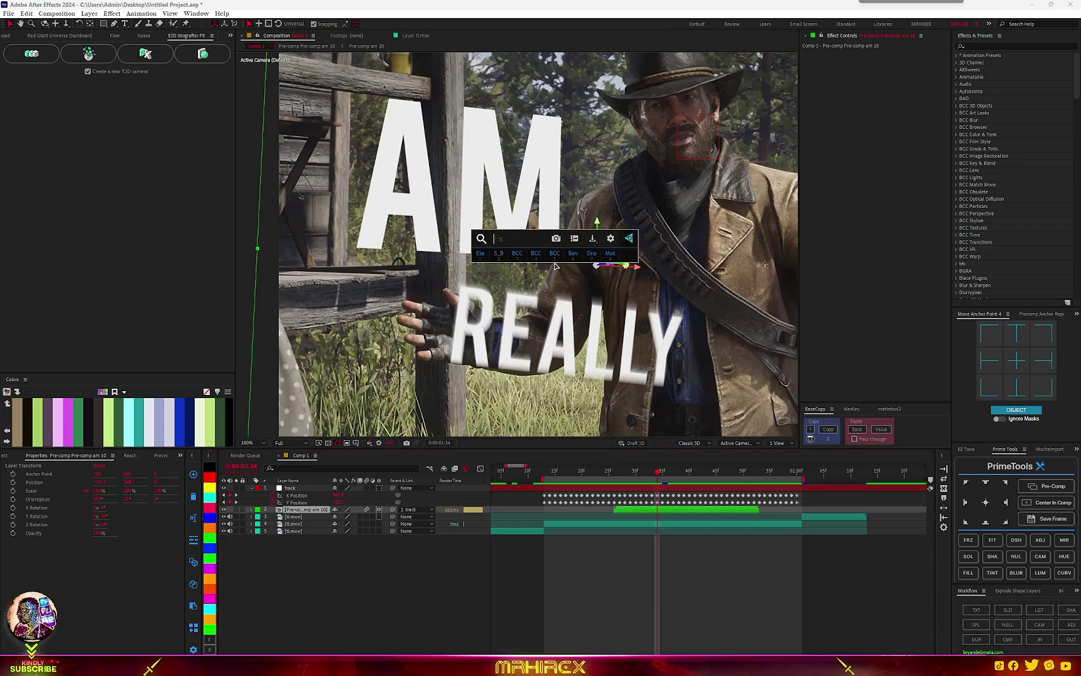
type("bev")
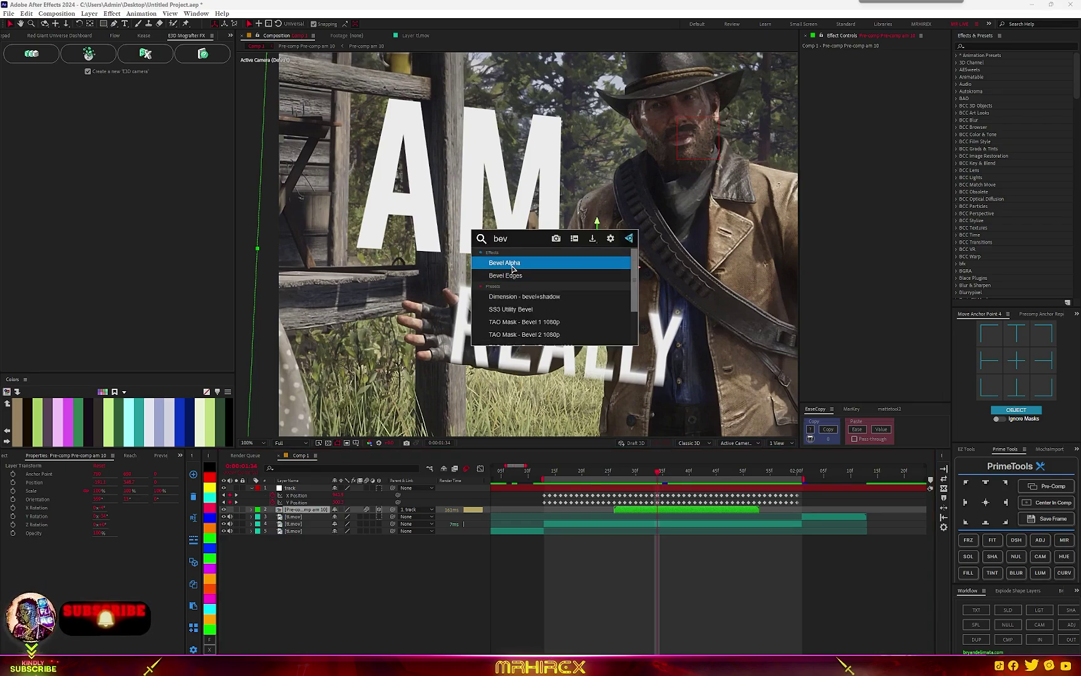
left_click(513, 266)
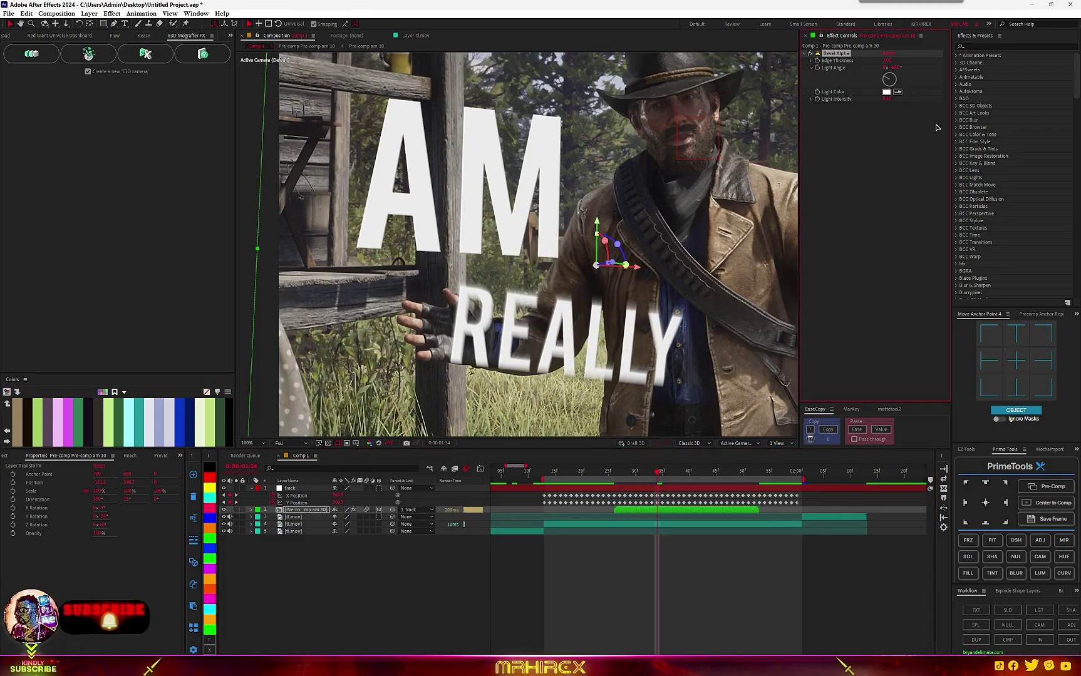
left_click(890, 60)
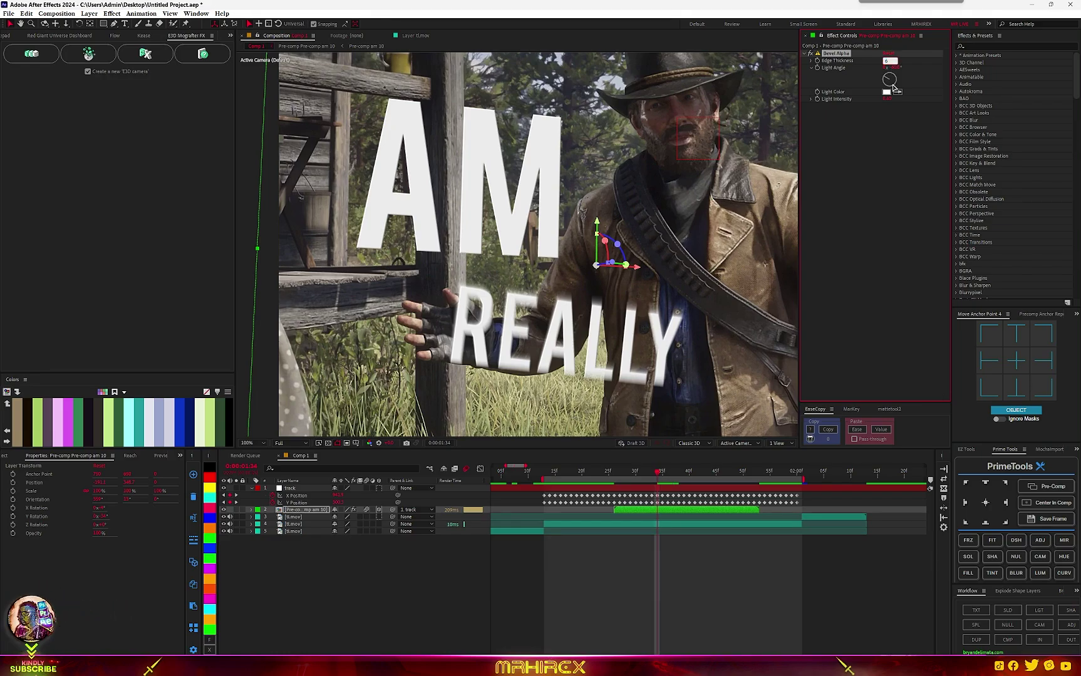
left_click(886, 168)
left_click(890, 61)
type("4")
key("Return")
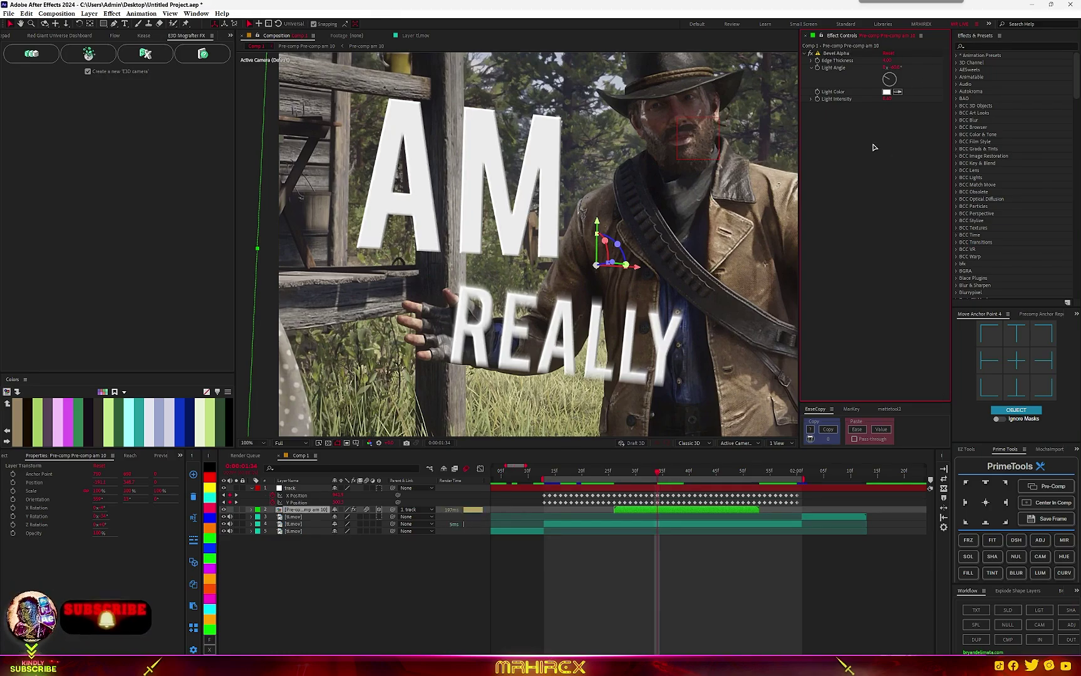
- Apply a Drop Shadow effect to the combined text pre-comp
key("ctrl+space")
type("drop")
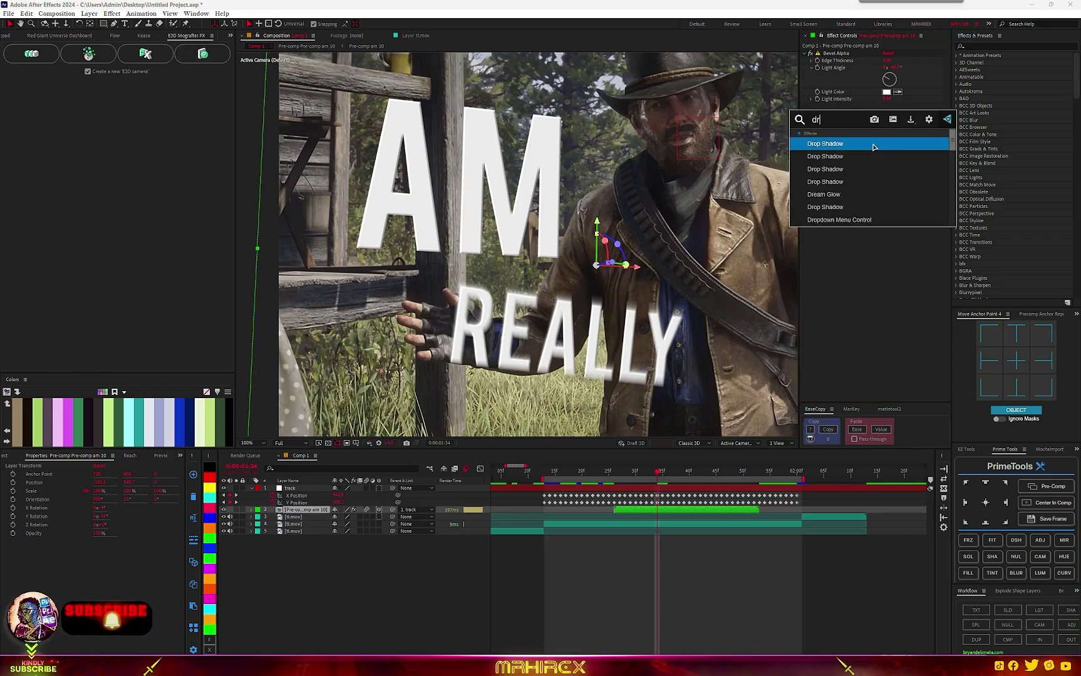
key("Return")
- Apply Deep Glow to the combined text pre-comp and pre-compose the layer again
key("ctrl+space")
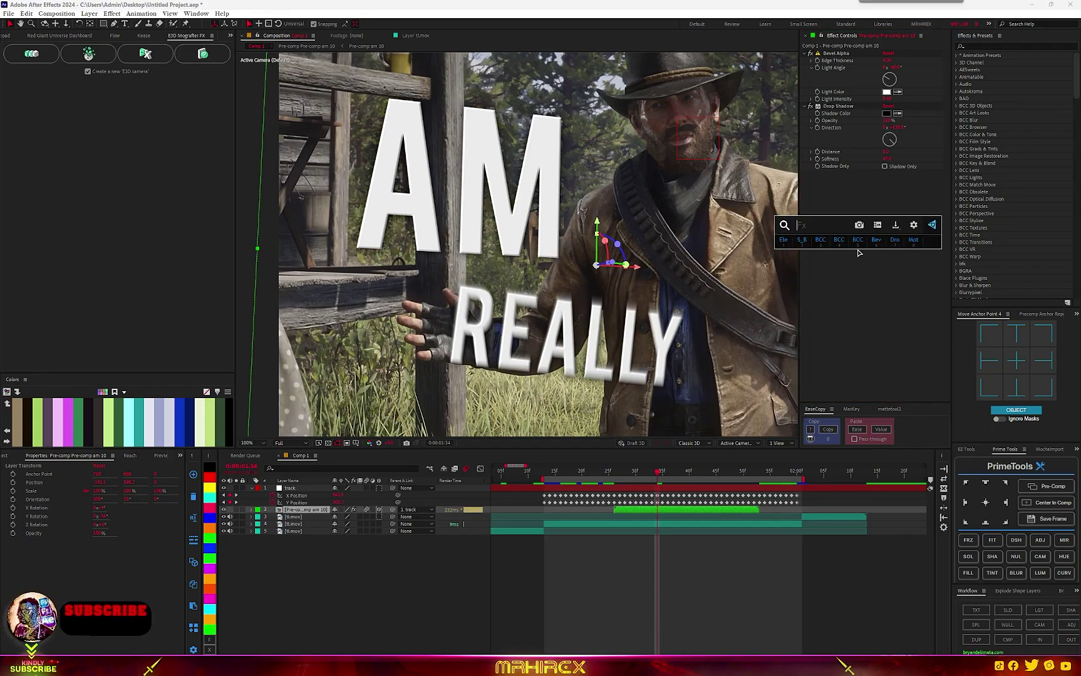
type("deep")
key("Return")
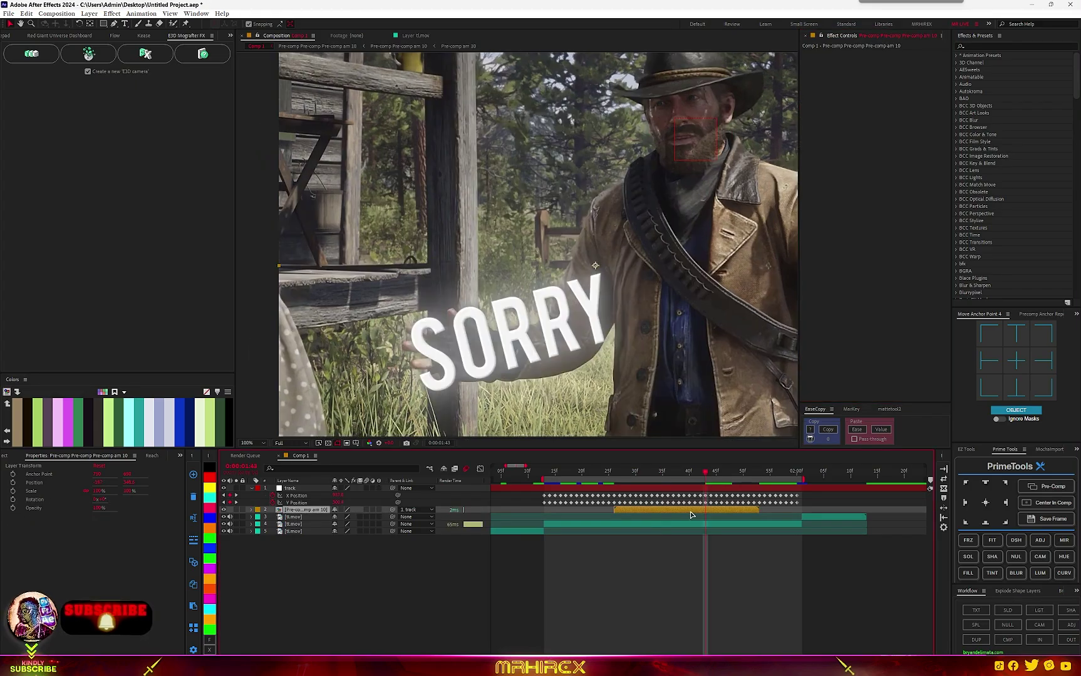
- Apply the BCC Prism OBSOLETE effect to the new text pre-comp
key("ctrl+space")
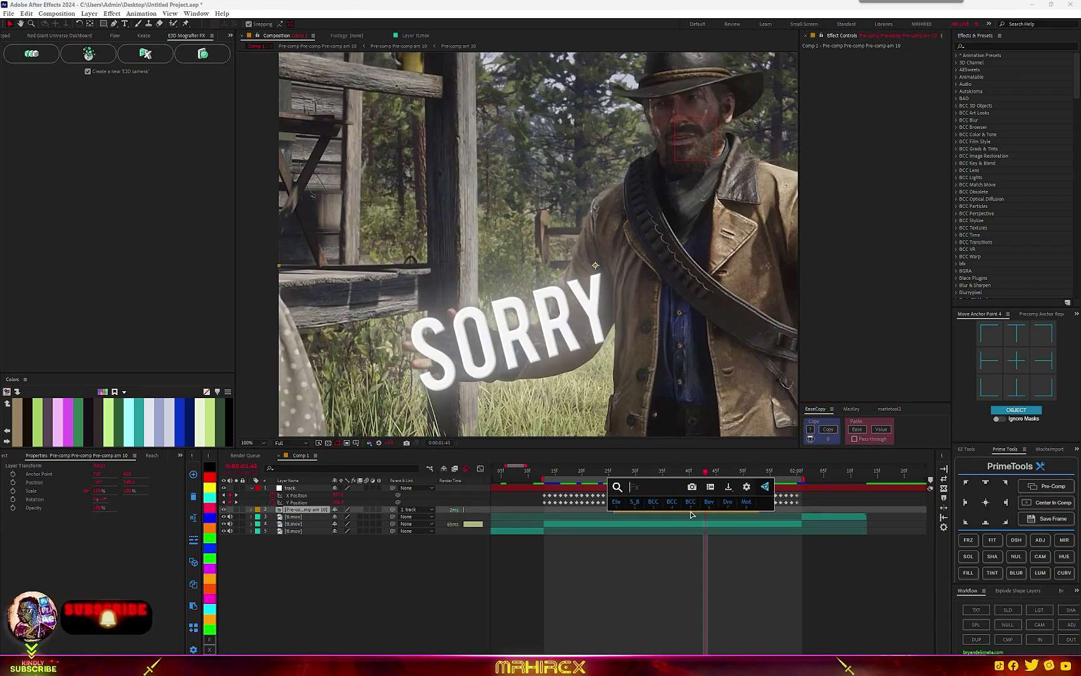
type("prism")
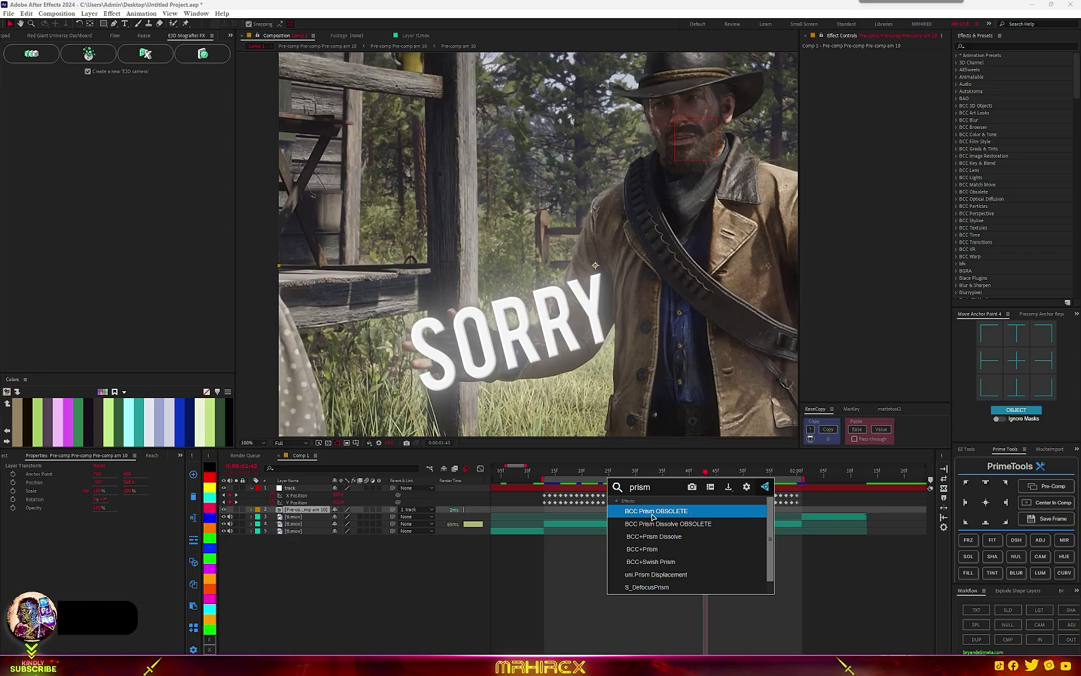
left_click(652, 512)
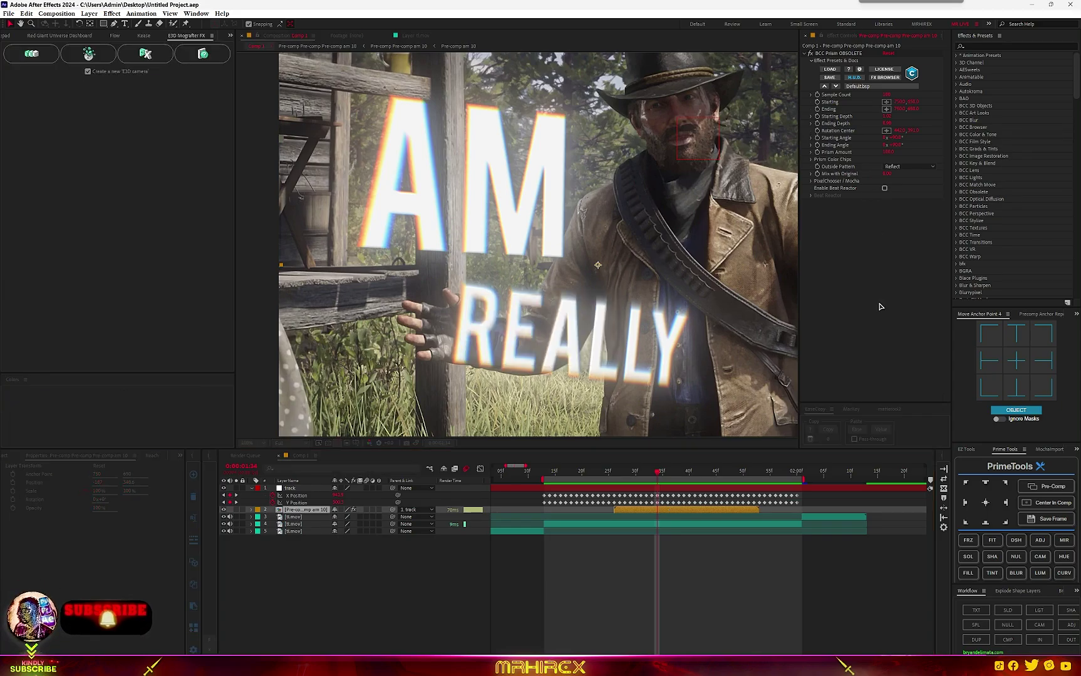
- Apply the BCC+Motion Blur ML effect to the combined text pre-comp and scrub through the animation
key("ctrl+space")
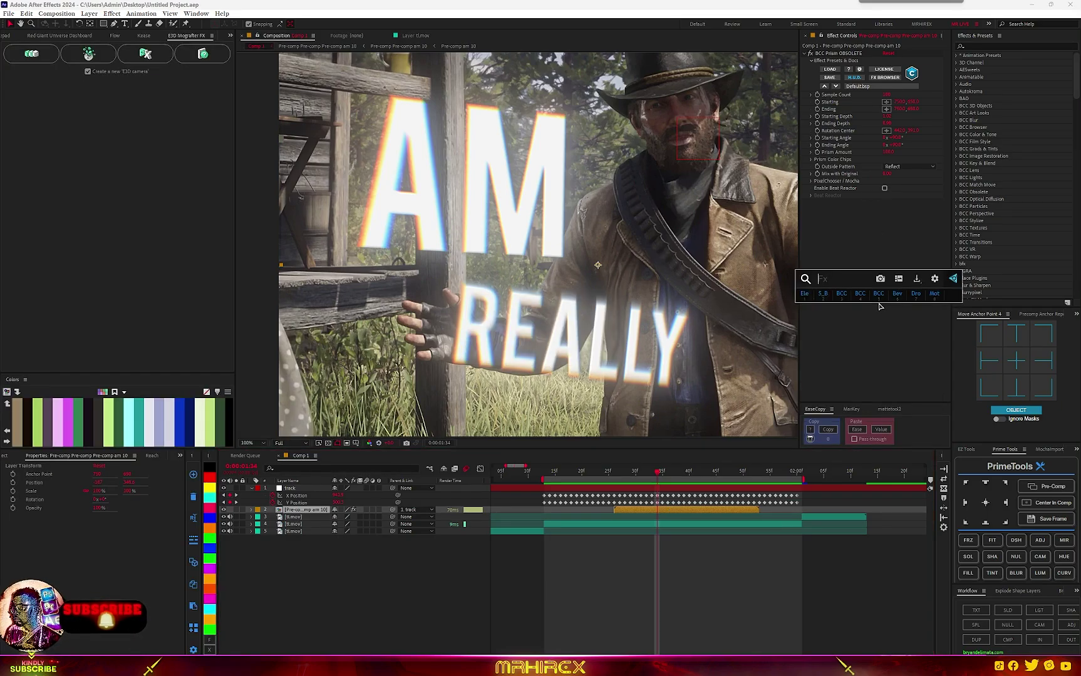
type("ml")
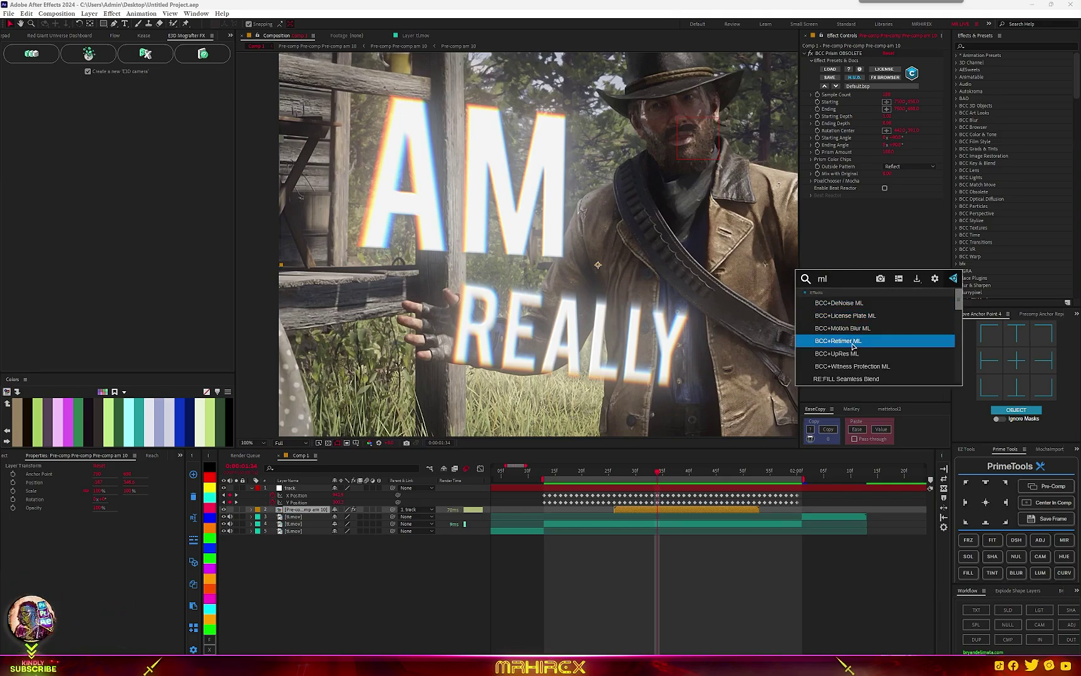
left_click(849, 331)
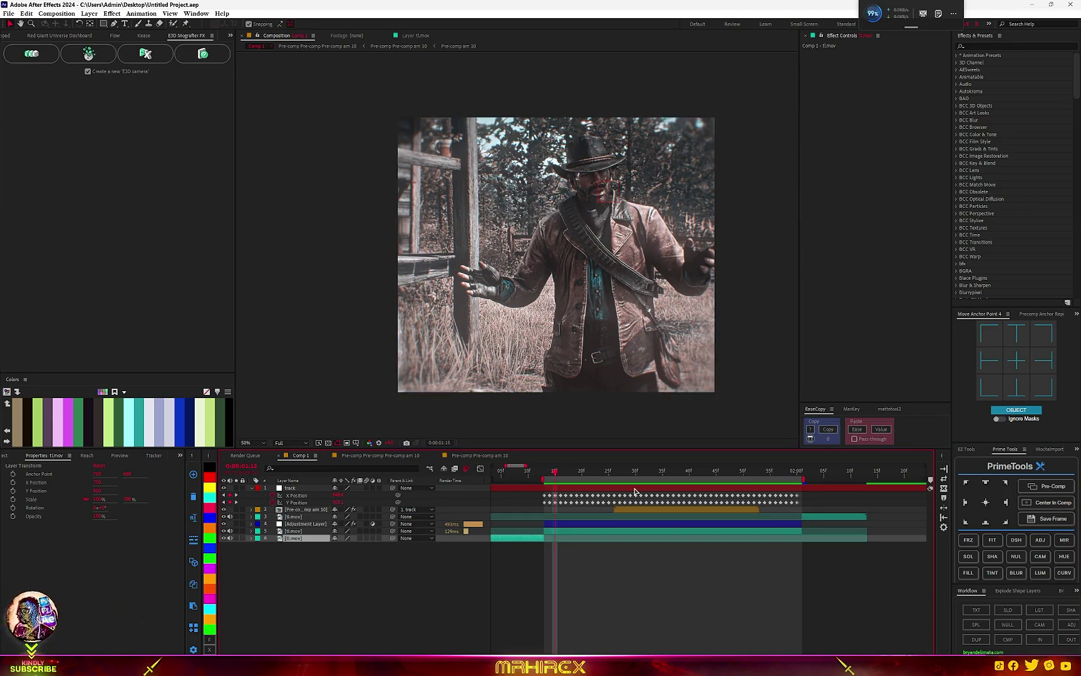
left_click_drag(557, 473, 648, 497)
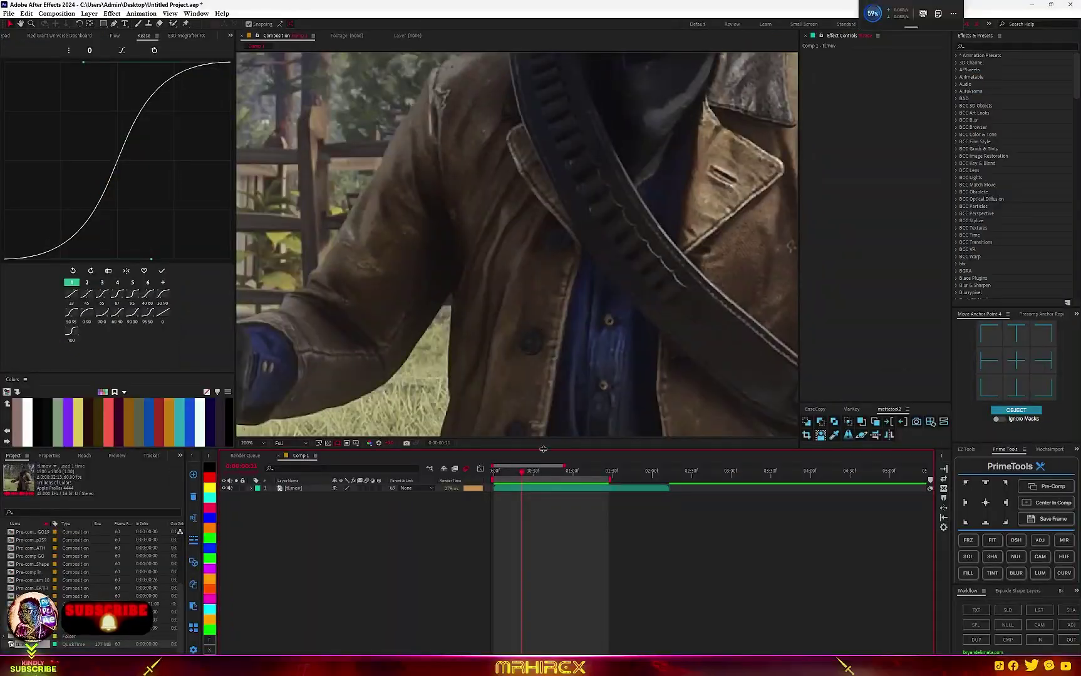
- Try a Radial Blur effect on the video clip with its center moved onto the man's face
scroll(579, 279, "down", 2)
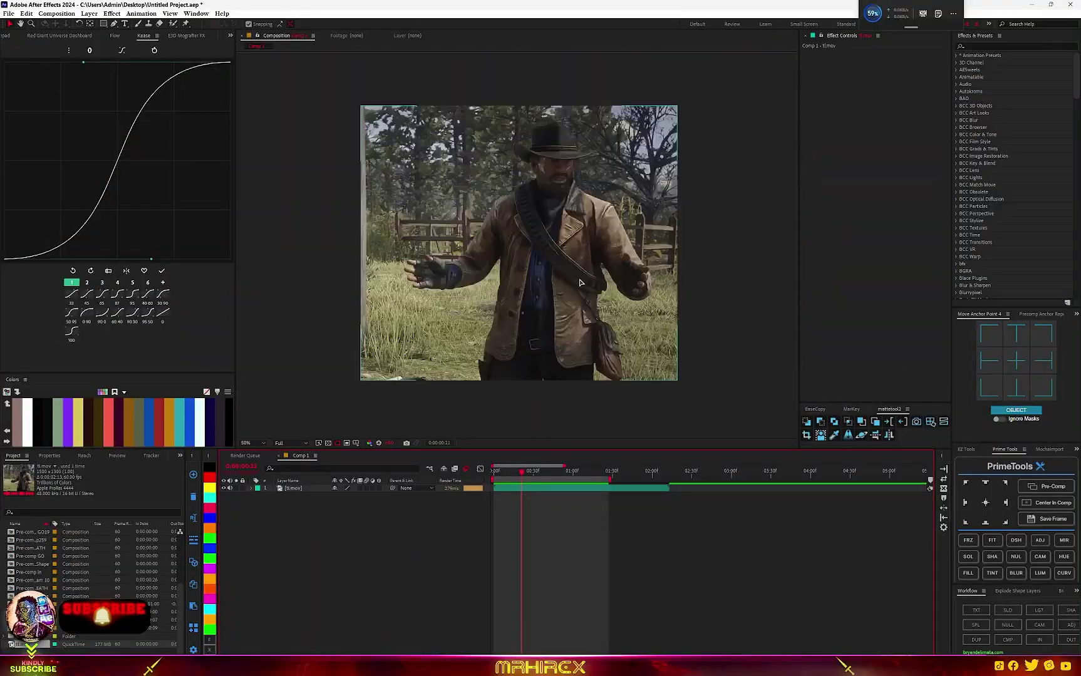
scroll(580, 279, "up", 1)
left_click(511, 491)
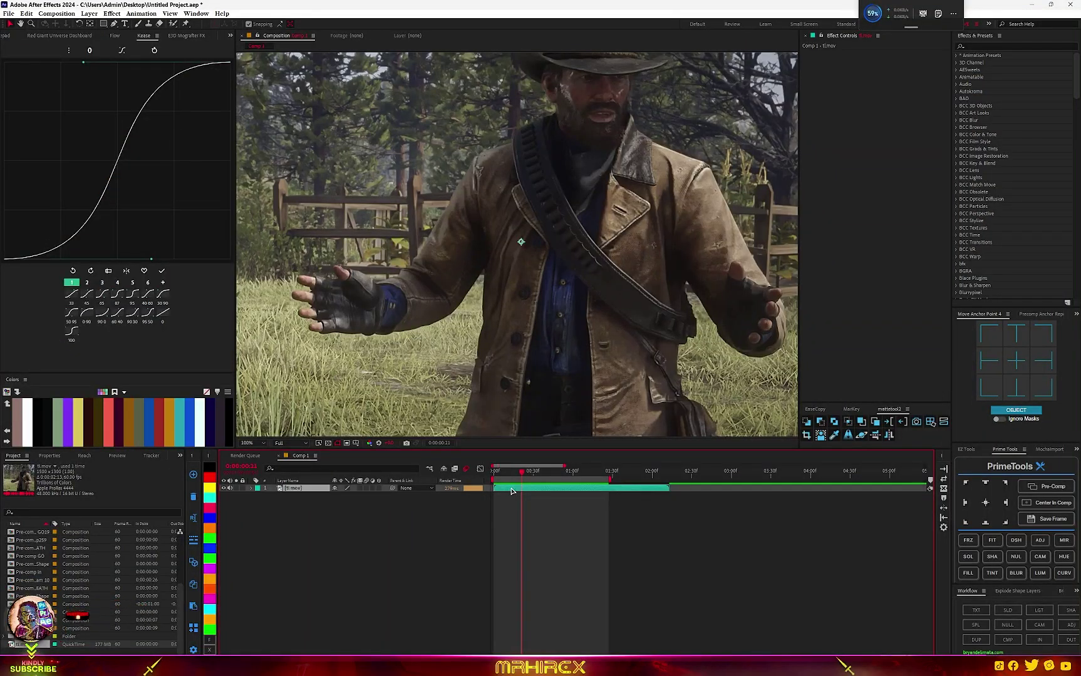
key("ctrl+space")
type("rad")
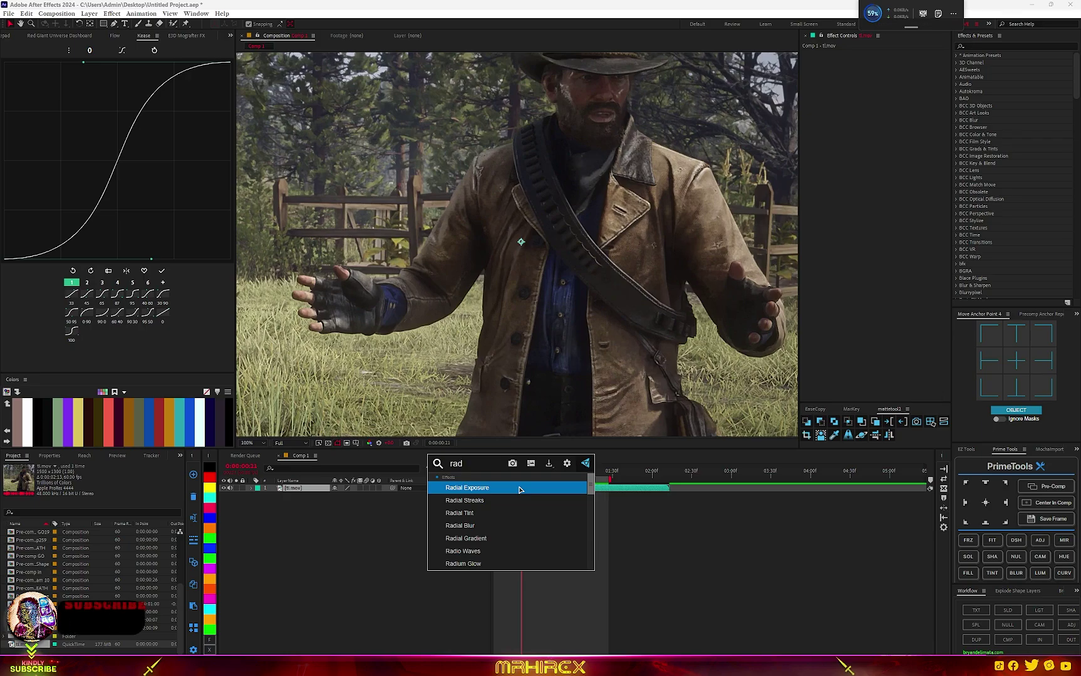
left_click(471, 528)
scroll(570, 270, "up", 2)
left_click_drag(570, 270, 509, 316)
left_click_drag(547, 222, 541, 255)
scroll(540, 255, "down", 1)
key("v")
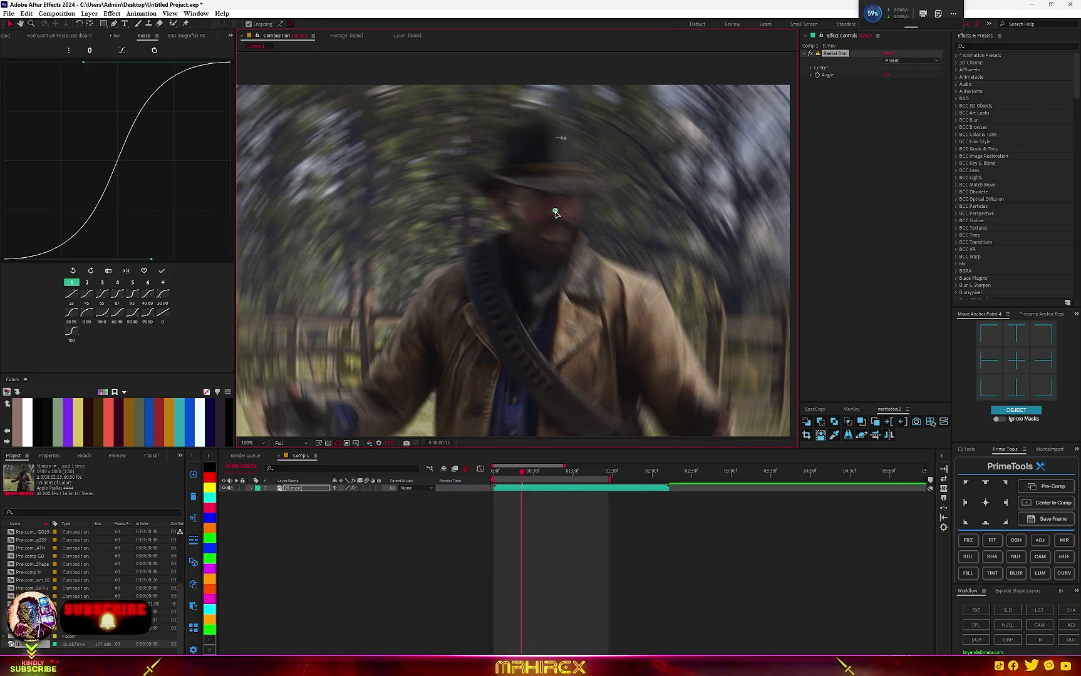
- Try the Radial Blur's Heavy preset and reposition its center on the man's face
scroll(518, 240, "down", 2)
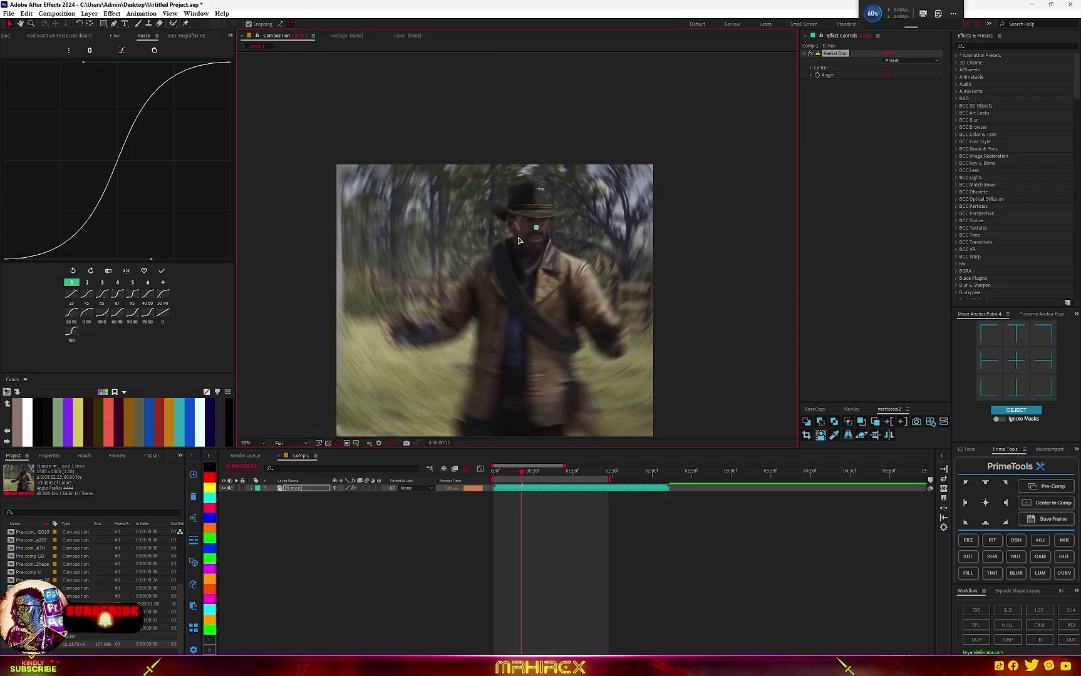
scroll(539, 163, "up", 2)
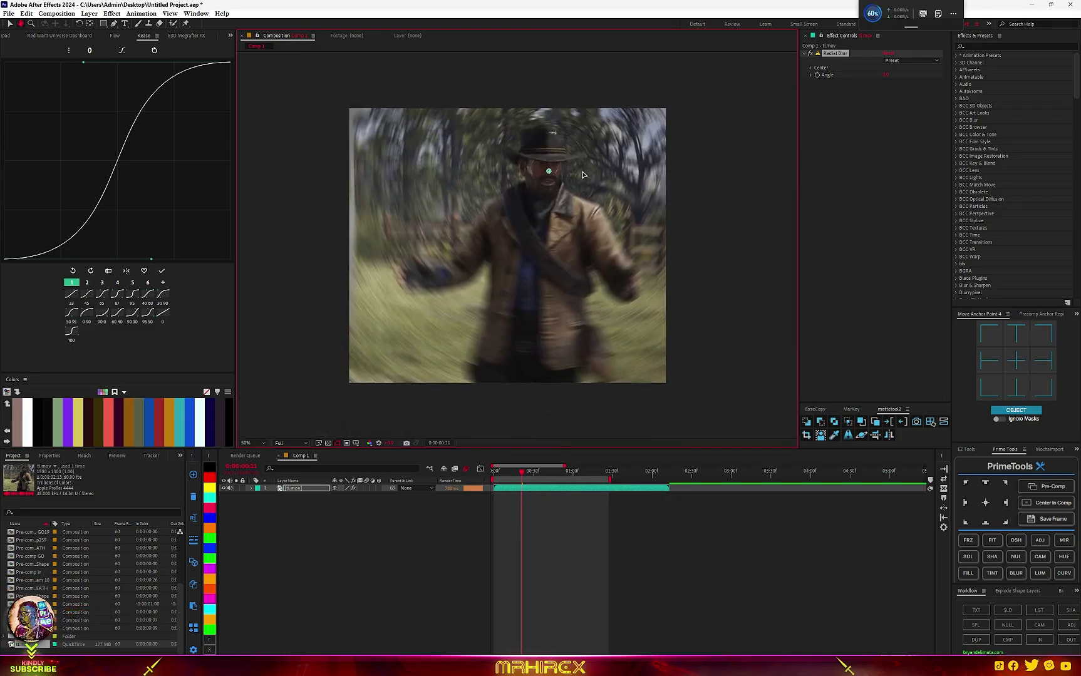
scroll(568, 181, "up", 1)
key("space")
left_click_drag(585, 163, 528, 345)
left_click_drag(564, 252, 532, 349)
scroll(535, 250, "down", 3)
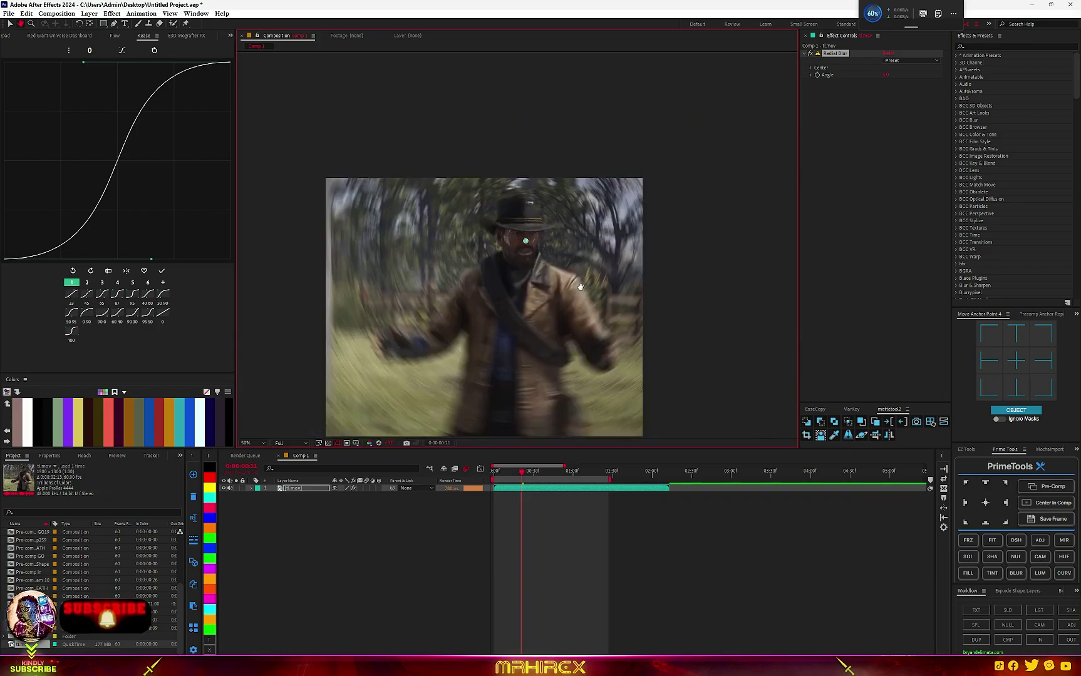
key("v")
left_click(911, 61)
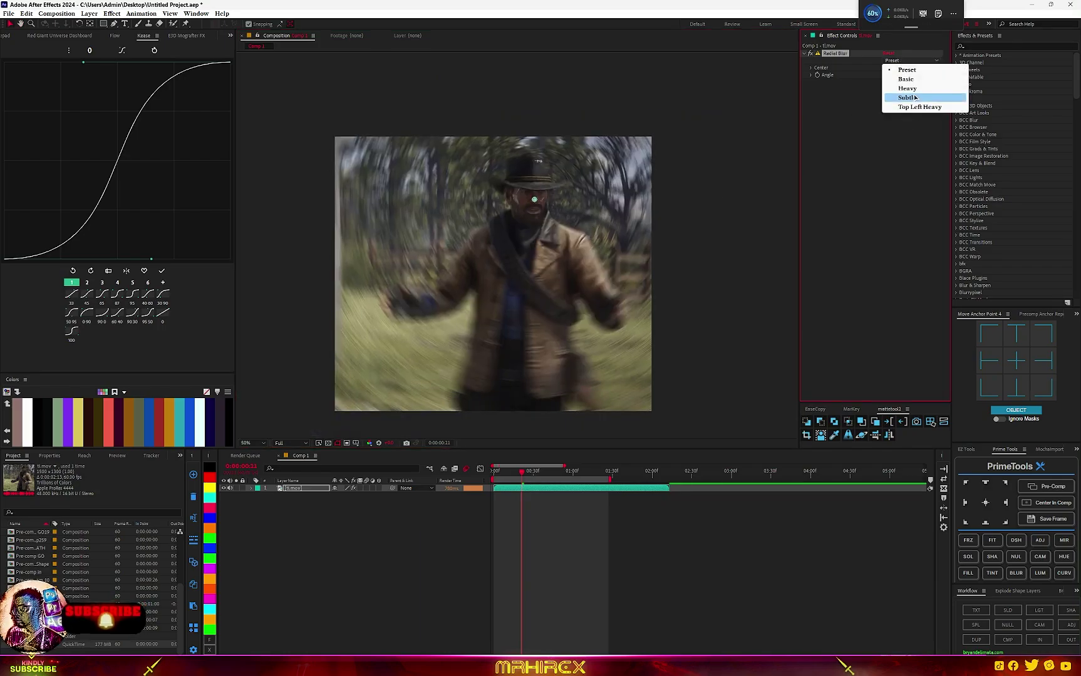
left_click(905, 88)
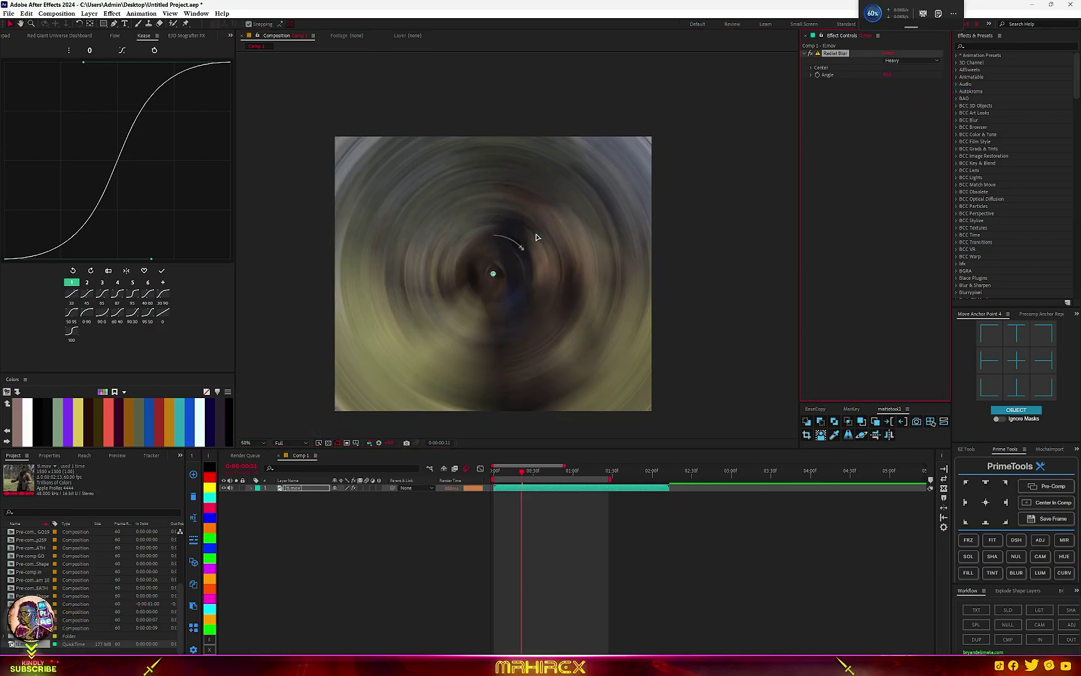
left_click_drag(493, 275, 527, 208)
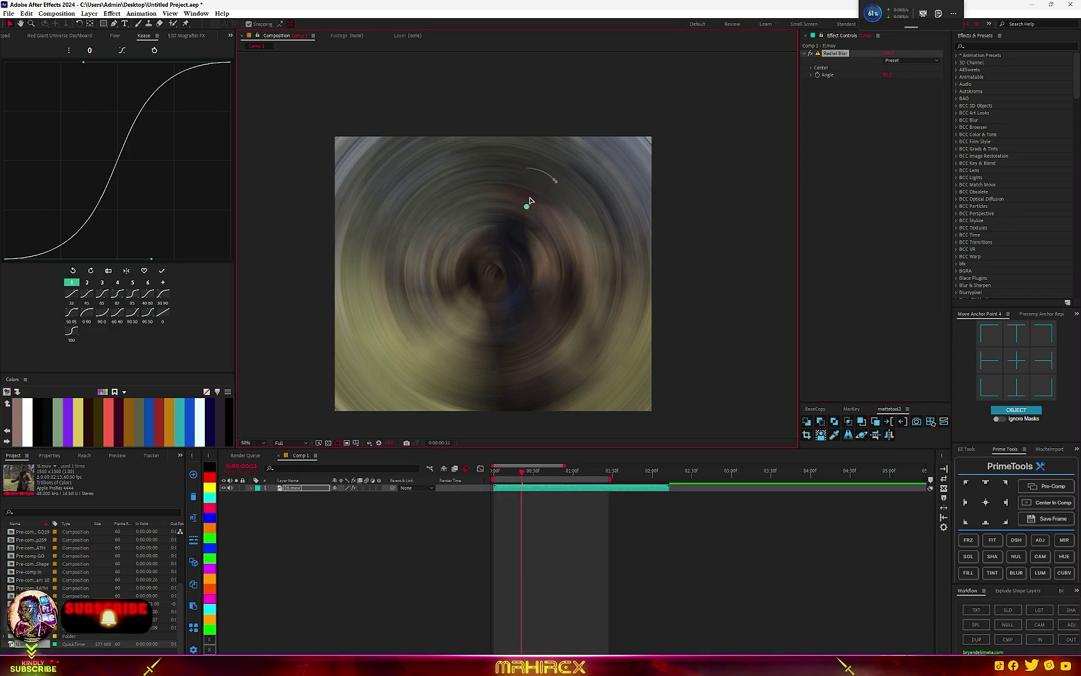
- Try the Radial Blur's Basic preset and remove the effect from the clip
left_click(903, 59)
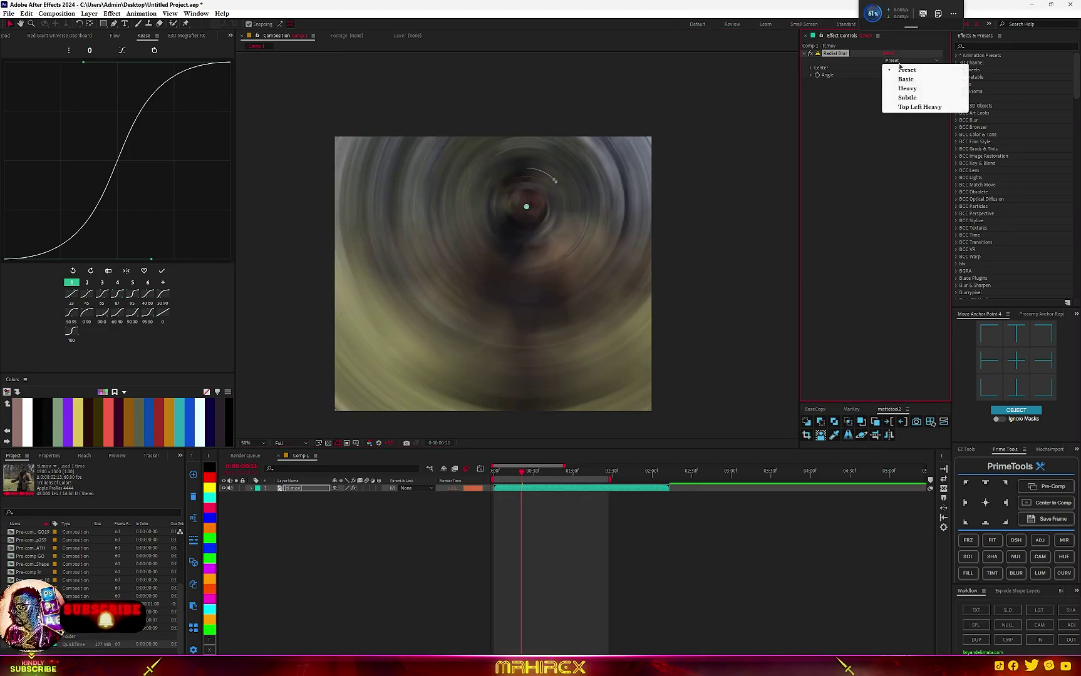
left_click(901, 80)
scroll(501, 274, "up", 2)
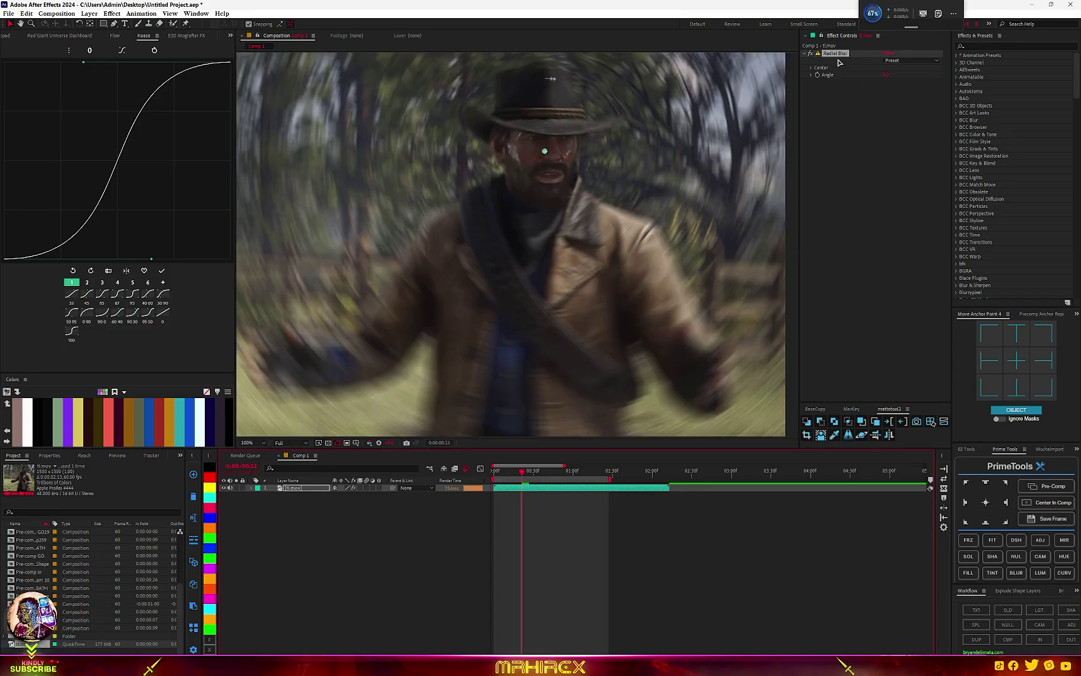
key("Delete")
- Apply CC Radial Blur to the video clip and adjust its Amount and Quality
key("ctrl+space")
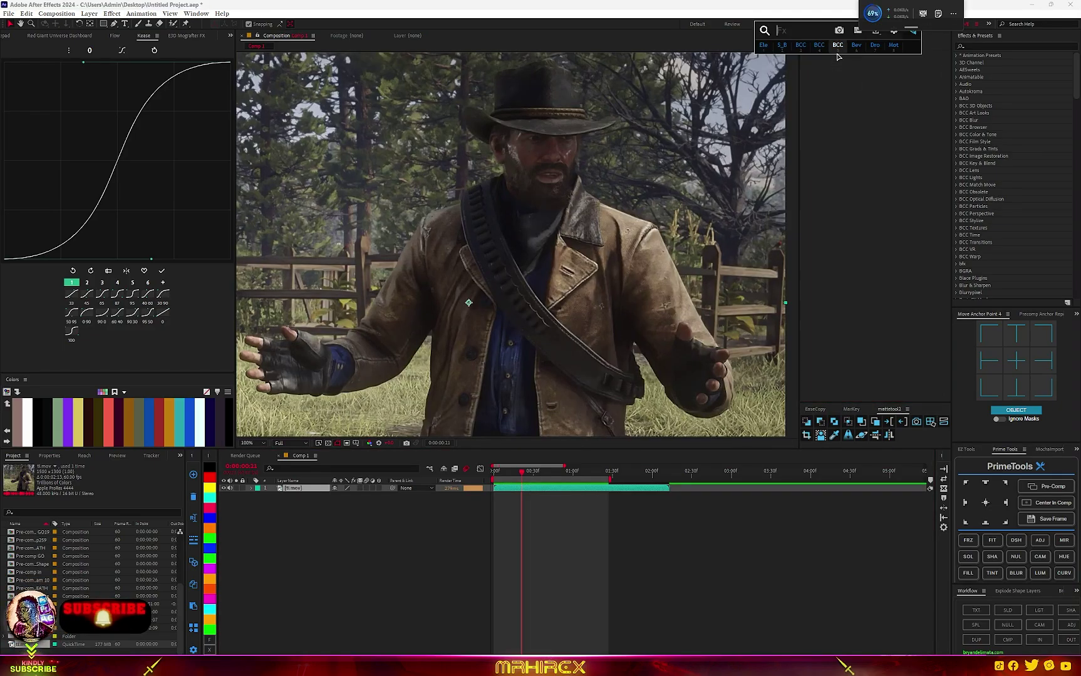
type("radial")
left_click(794, 94)
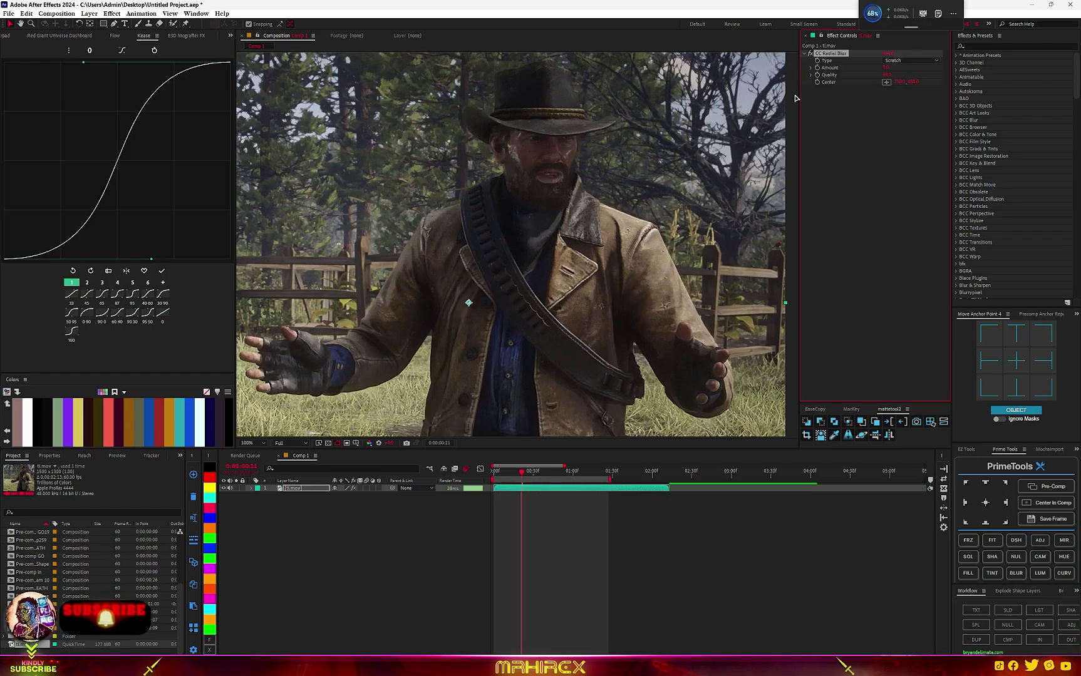
mouse_move(885, 67)
left_mouse_down()
mouse_move(921, 69)
mouse_move(890, 69)
left_mouse_up()
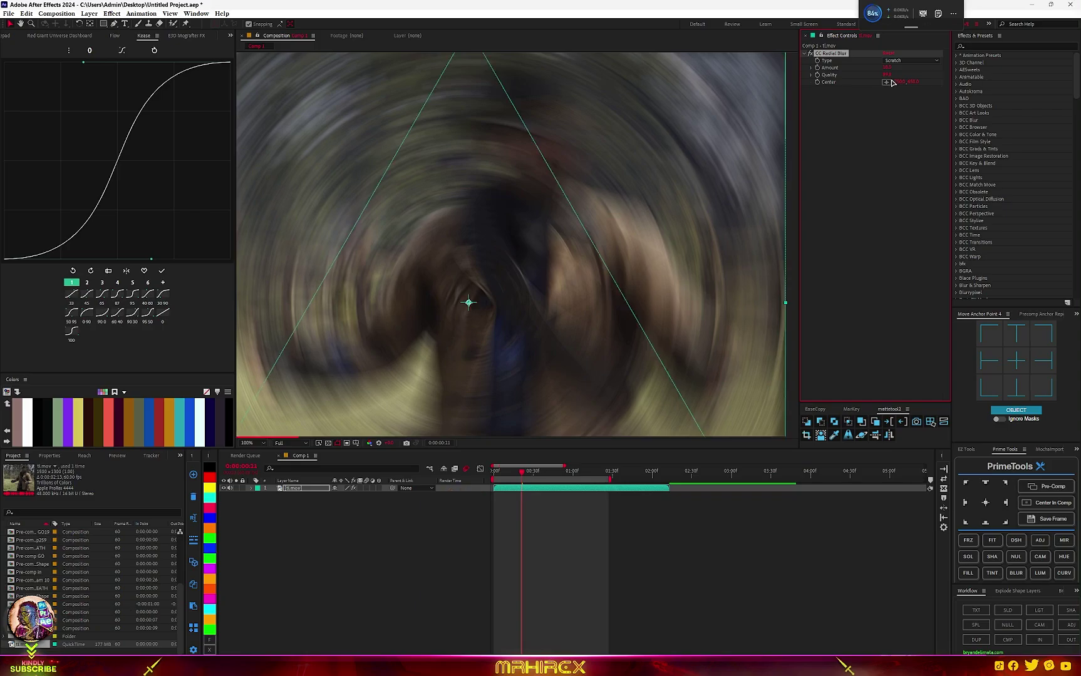
left_click_drag(886, 75, 886, 70)
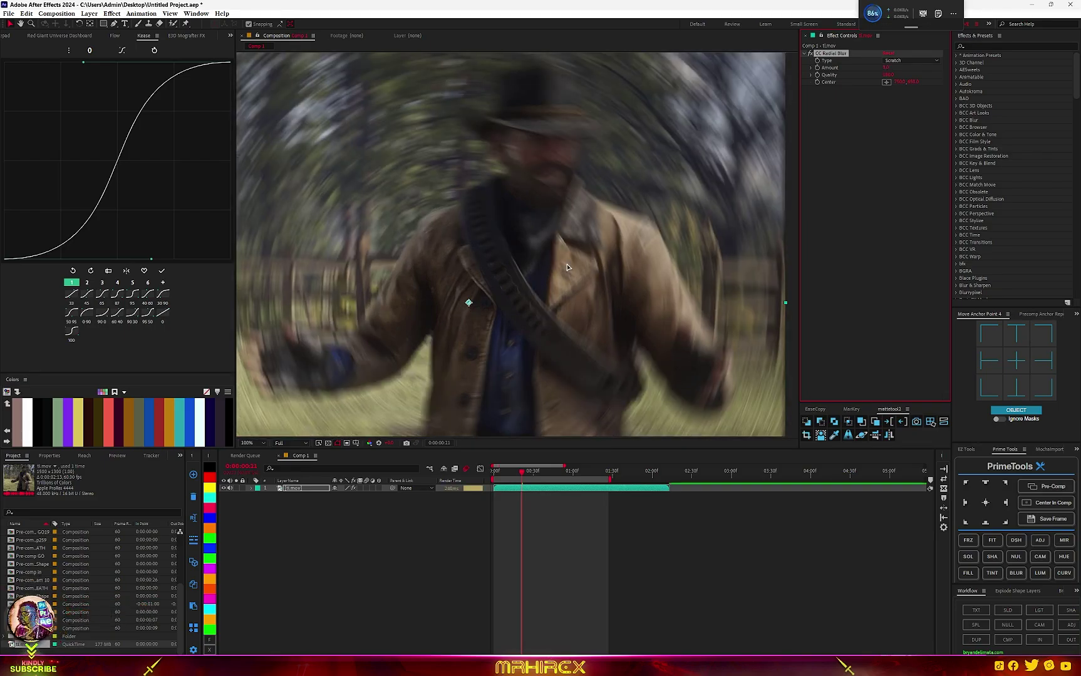
- Place the CC Radial Blur center on the man's face
left_click(885, 82)
left_click(543, 144)
key("comma")
key("comma")
key("comma")
key("comma")
key("period")
key("period")
key("period")
key("period")
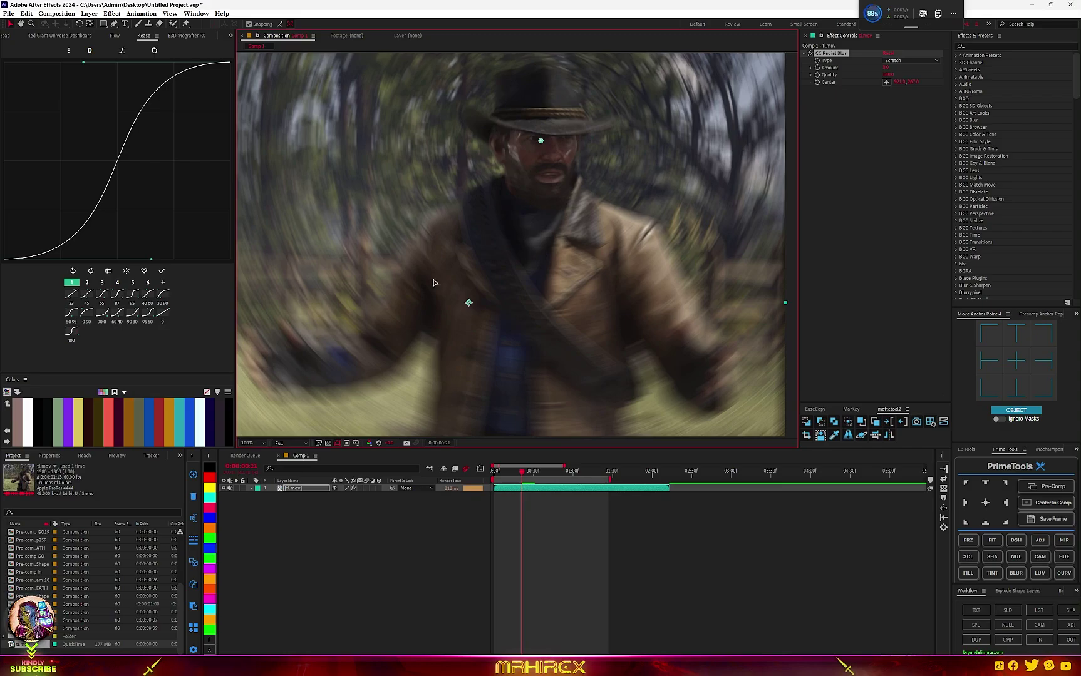
key("period")
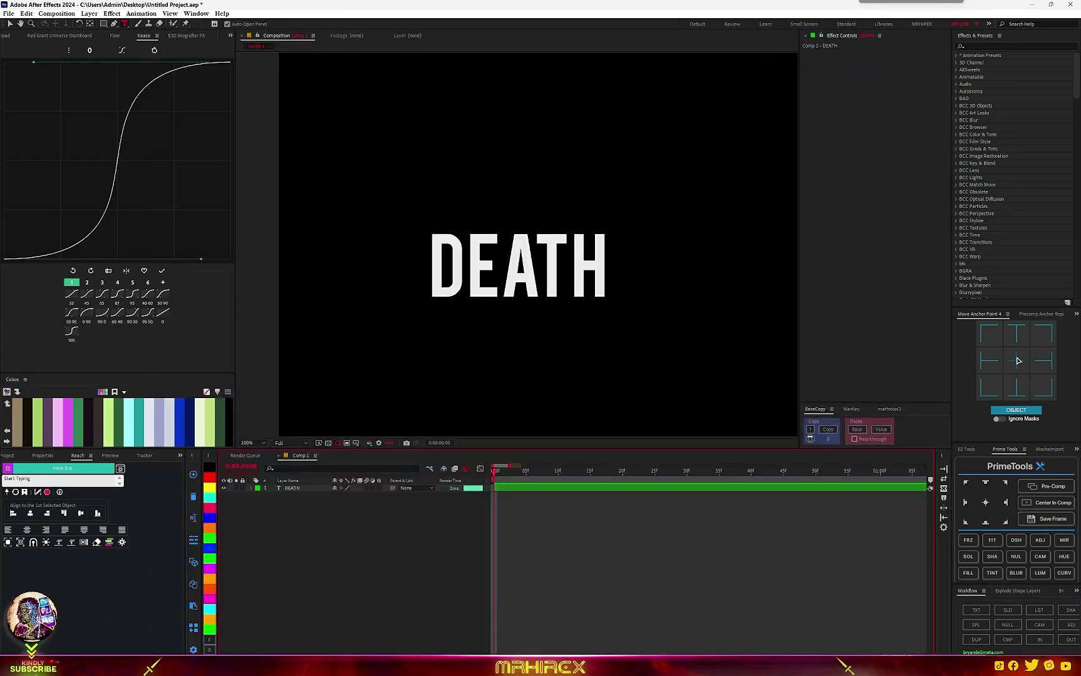
- Center the DEATH layer's anchor point and align the text to the middle of the composition
left_click(1019, 361)
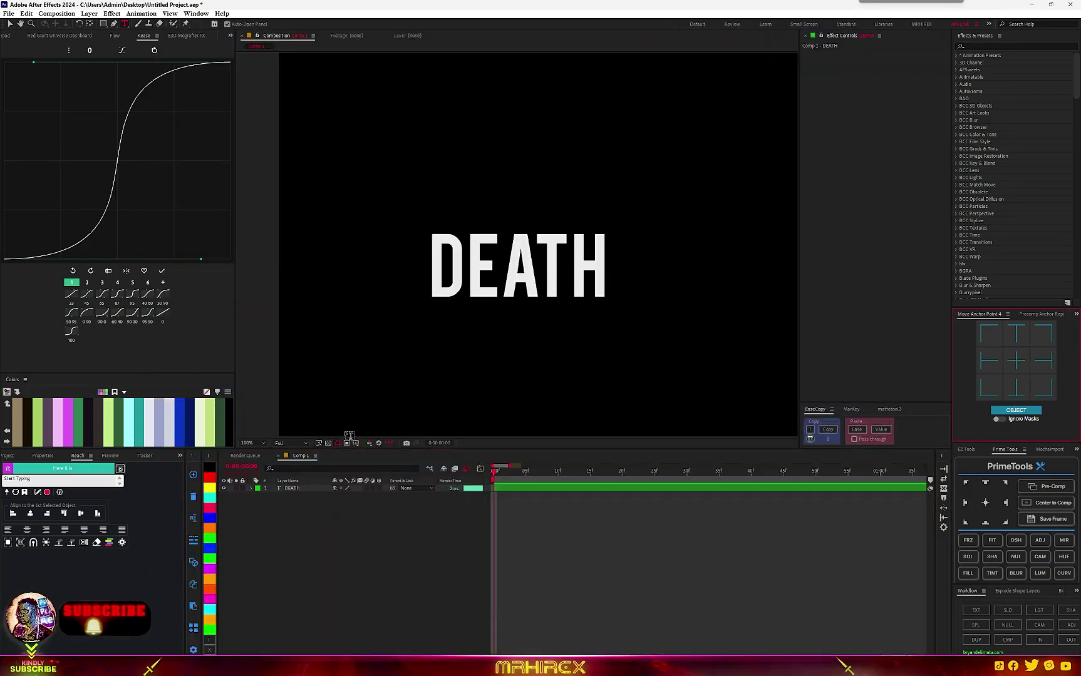
left_click(276, 488)
key("Caps_Lock")
key("Caps_Lock")
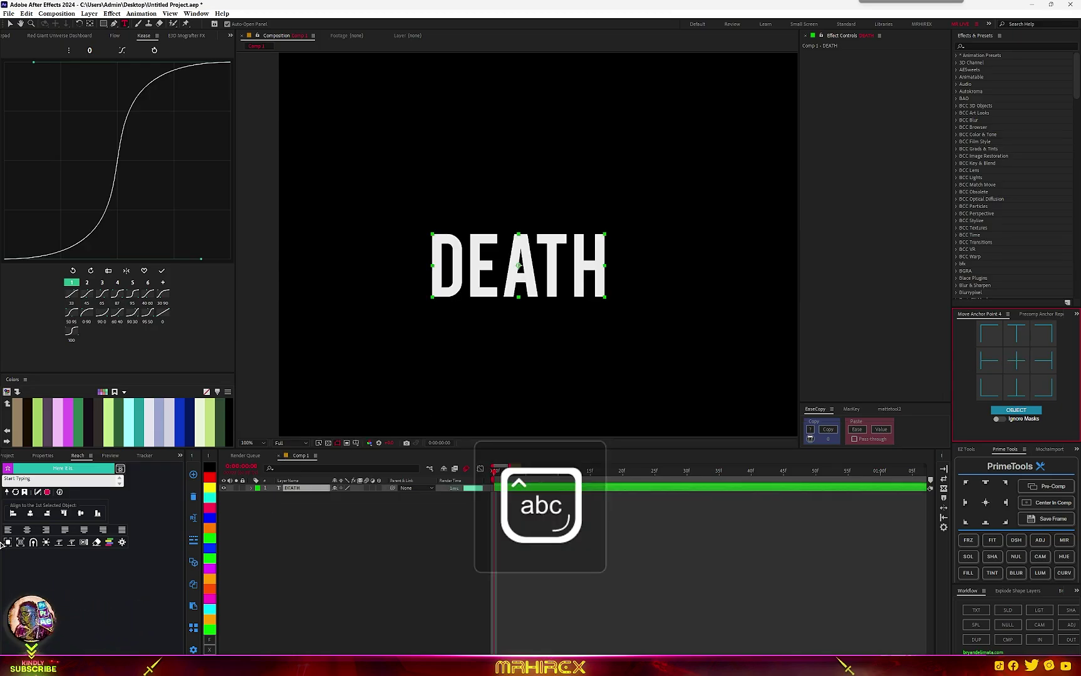
left_click(20, 542)
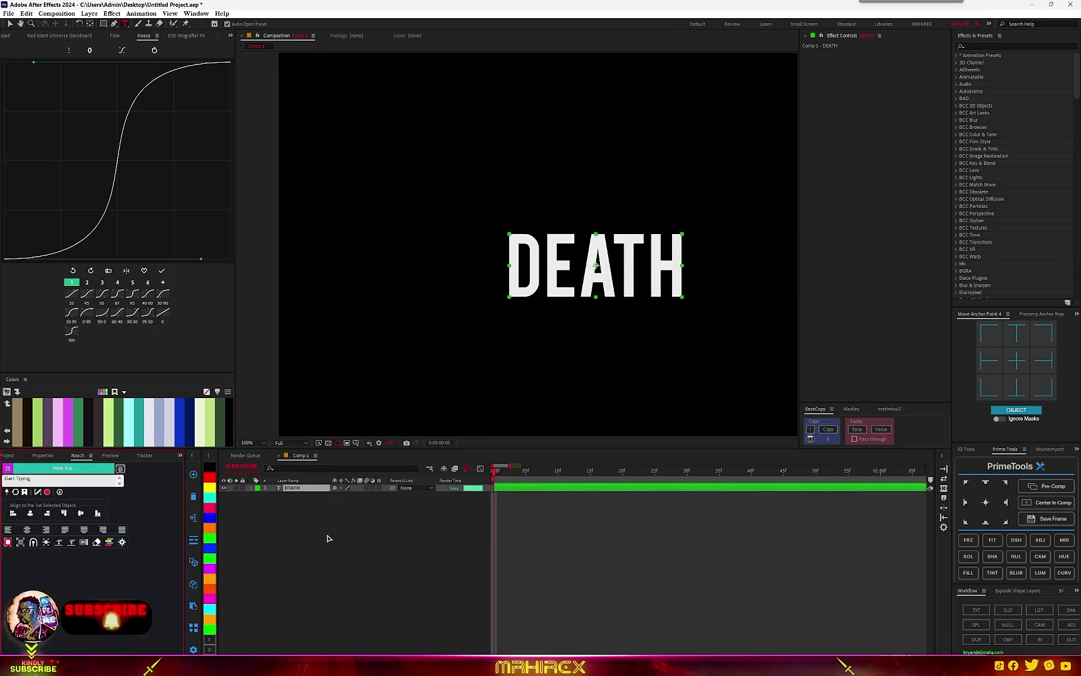
scroll(626, 305, "down", 1)
scroll(625, 304, "up", 2)
scroll(513, 361, "down", 1)
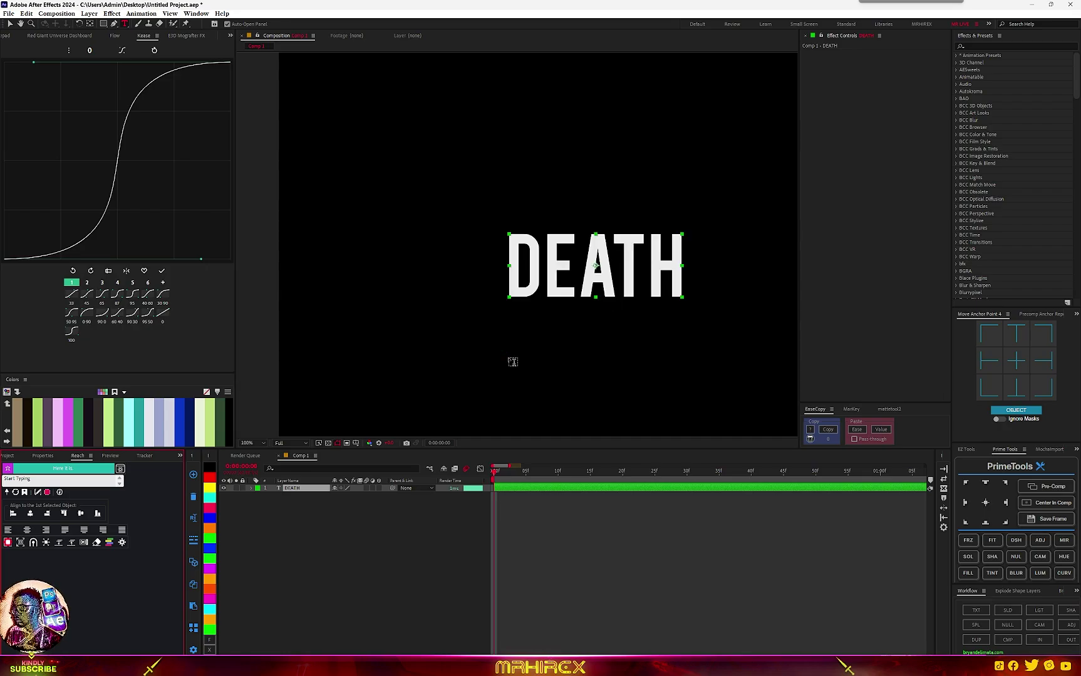
- Hide the DEATH text layer, activate the Pen tool and deselect all layers
left_click(224, 488)
left_click(114, 24)
scroll(313, 282, "up", 1)
left_click(378, 513)
left_click(305, 567)
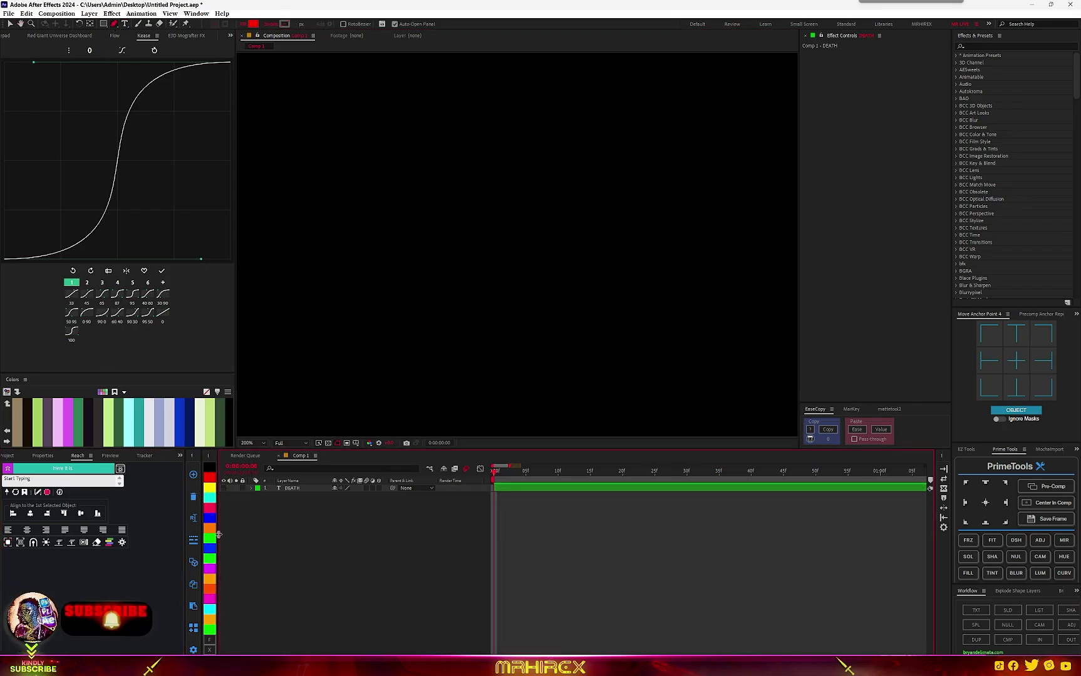
- Cycle to another color palette and create a full-frame shape layer from its dark red swatch
left_click(102, 392)
left_click(103, 392)
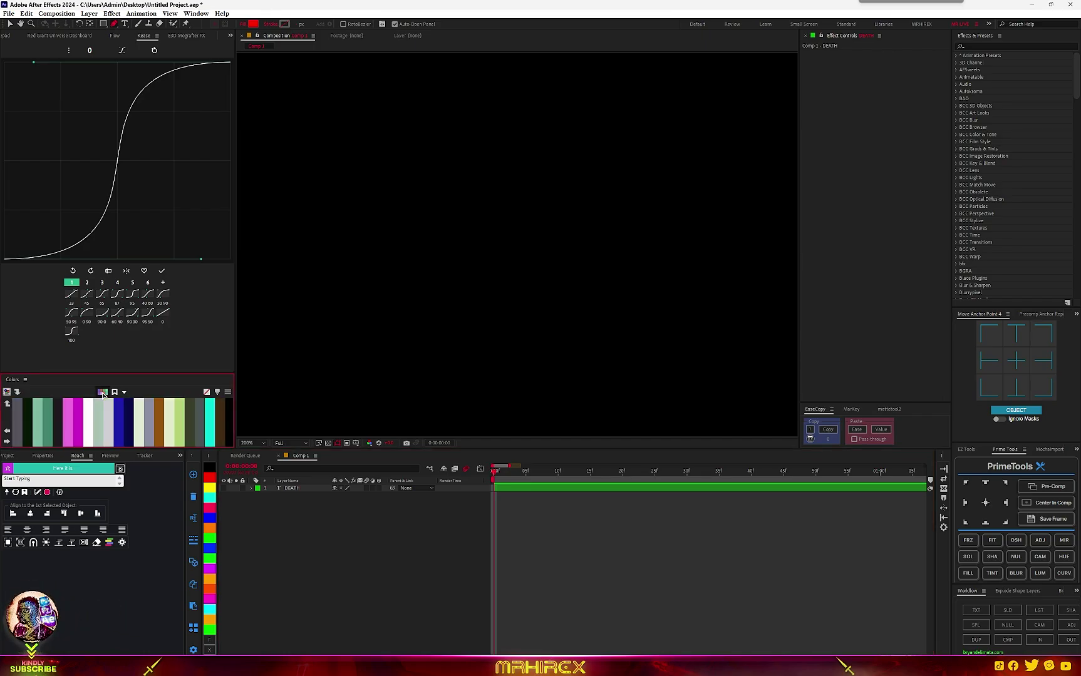
left_click(103, 392)
left_click(103, 392)
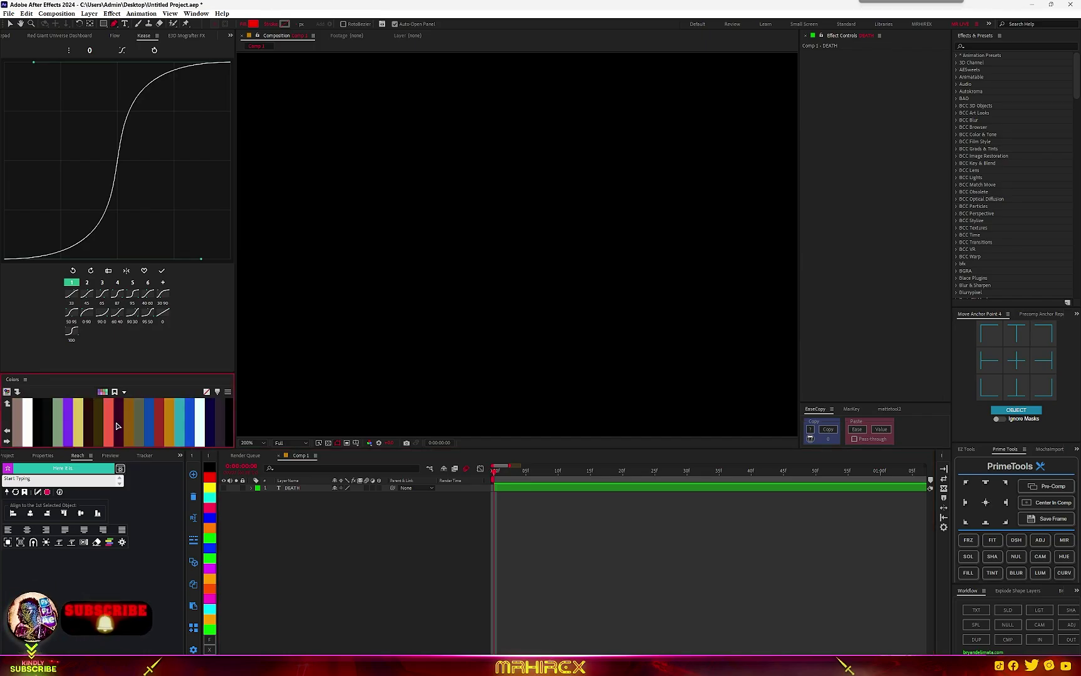
left_click(162, 433)
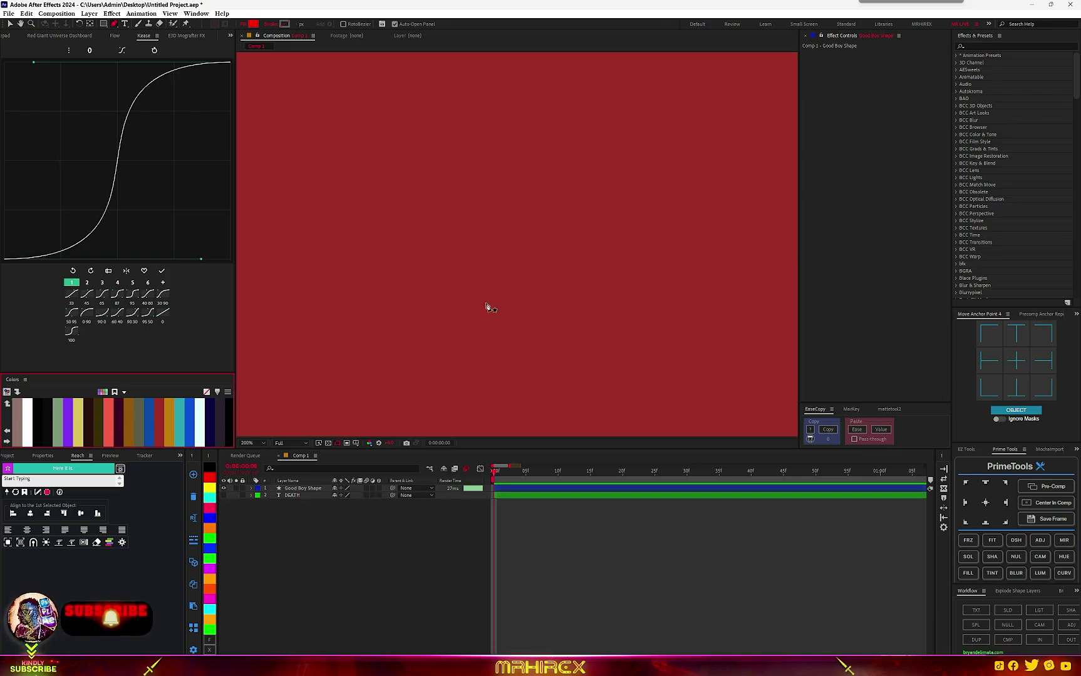
- Select the red shape layer, switch the Pen tool to mask drawing and plot a zigzag left end for a mask
left_click(300, 489)
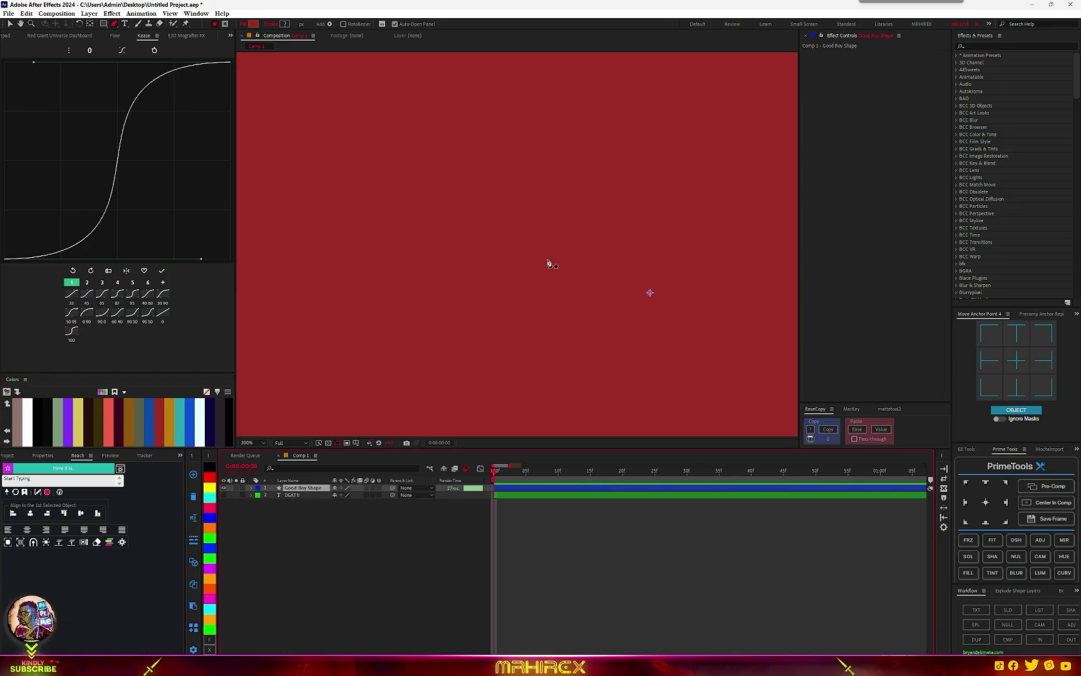
scroll(519, 257, "down", 1)
left_click(225, 25)
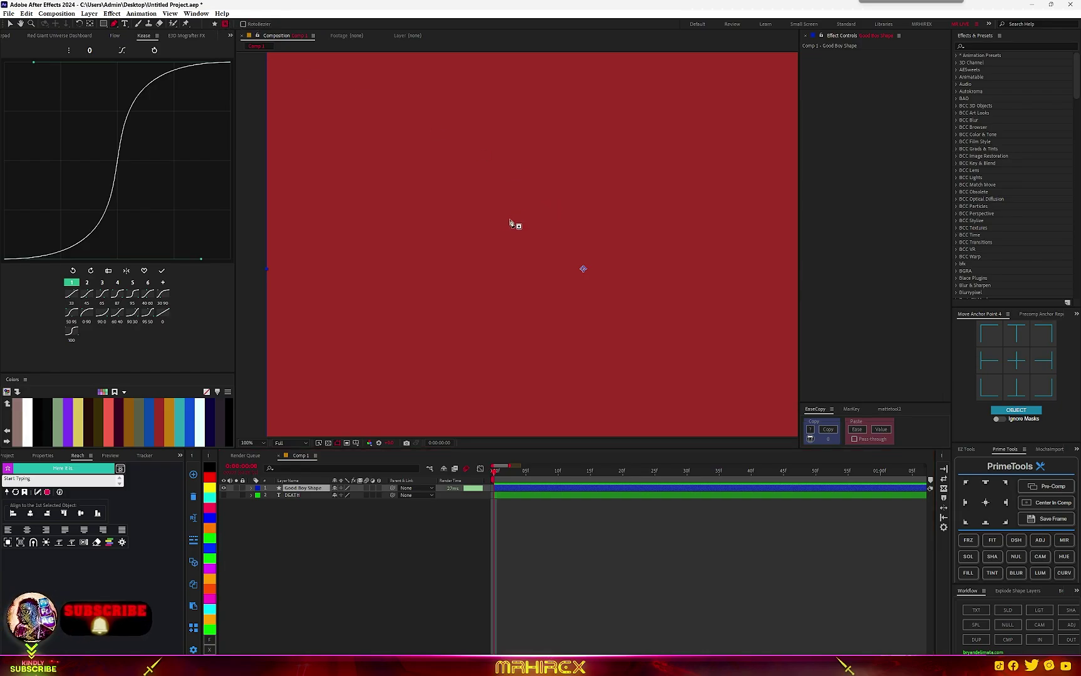
left_click(458, 220)
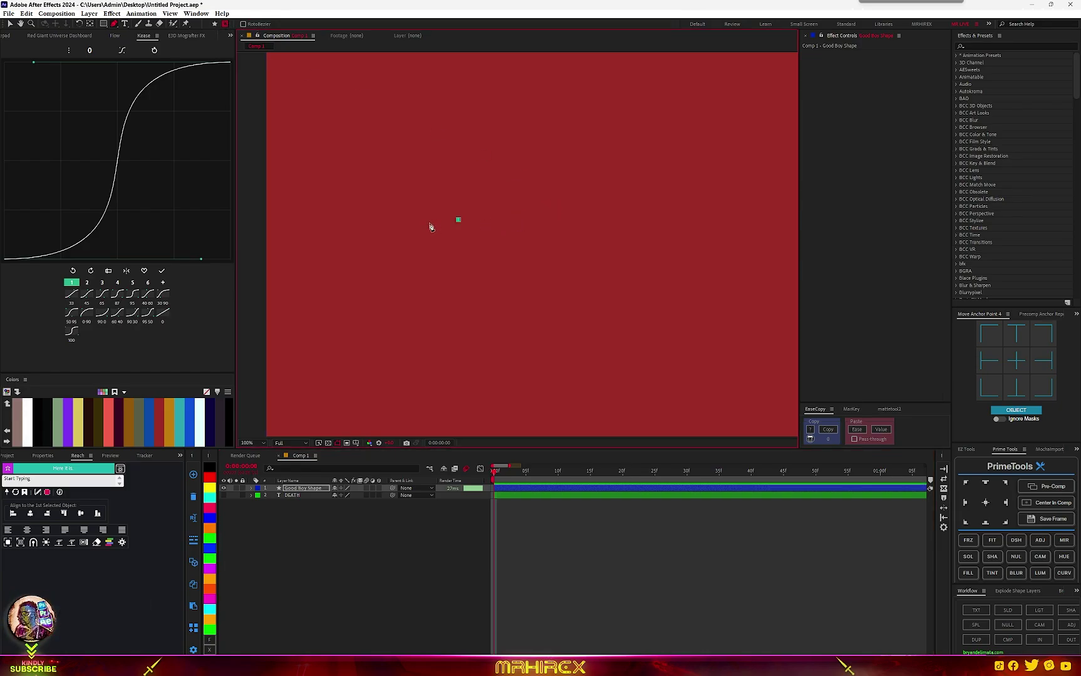
left_click(410, 222)
left_click(437, 228)
left_click(416, 235)
left_click(436, 235)
left_click(413, 238)
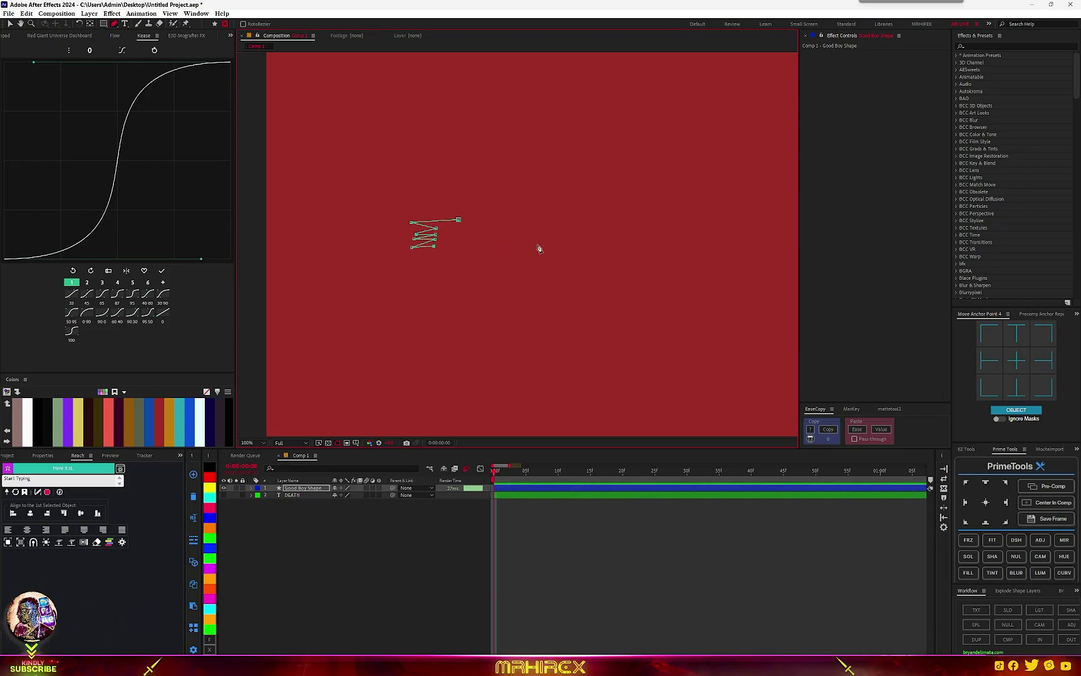
- Continue the mask along its lower edge, add a jagged right end and close the path into a long horizontal strip
left_click_drag(618, 245, 647, 243)
left_click(664, 235)
left_click(662, 227)
left_click(638, 228)
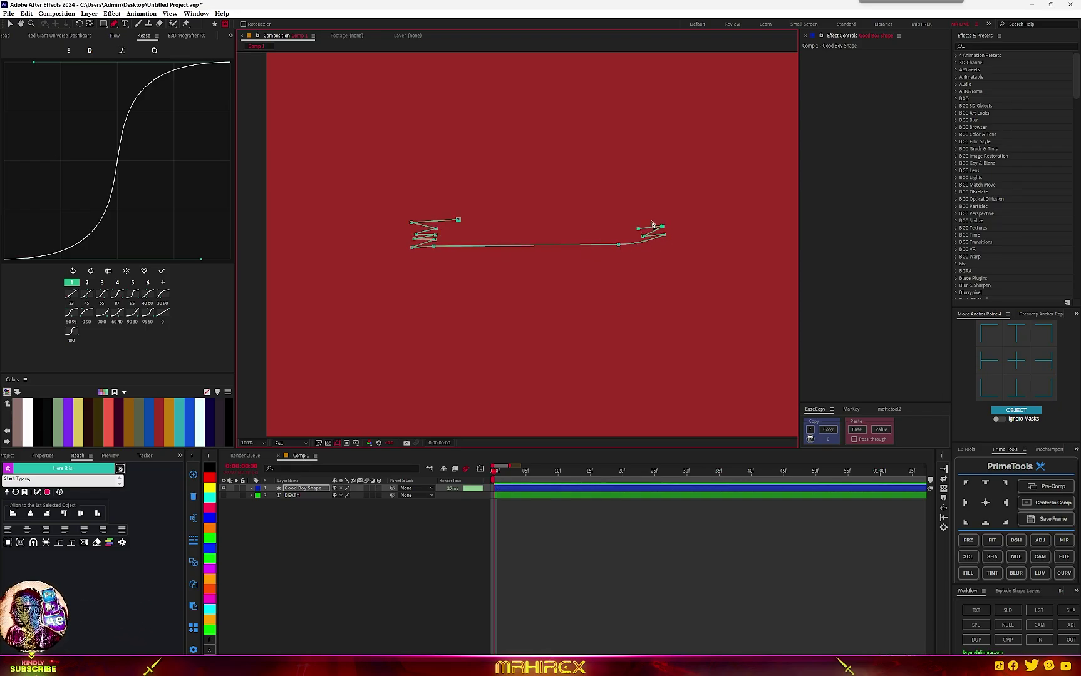
left_click(458, 220)
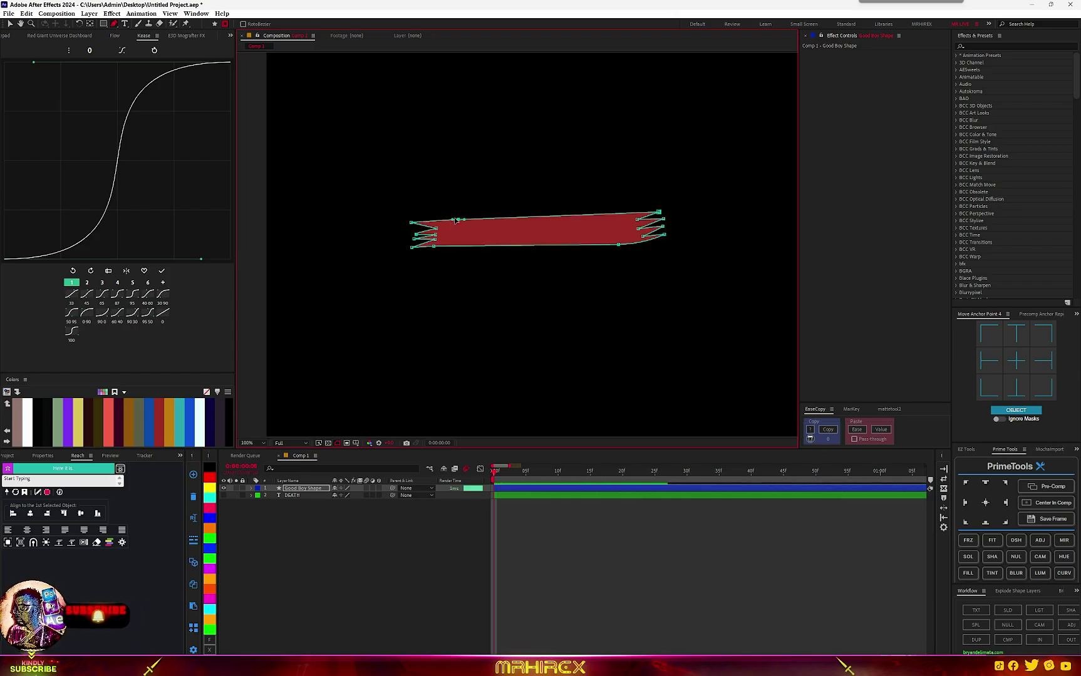
- Pre-compose the masked red strip and apply the BCC Halftone effect to it
scroll(559, 216, "up", 2)
scroll(558, 219, "up", 1)
scroll(531, 262, "down", 2)
scroll(503, 248, "up", 1)
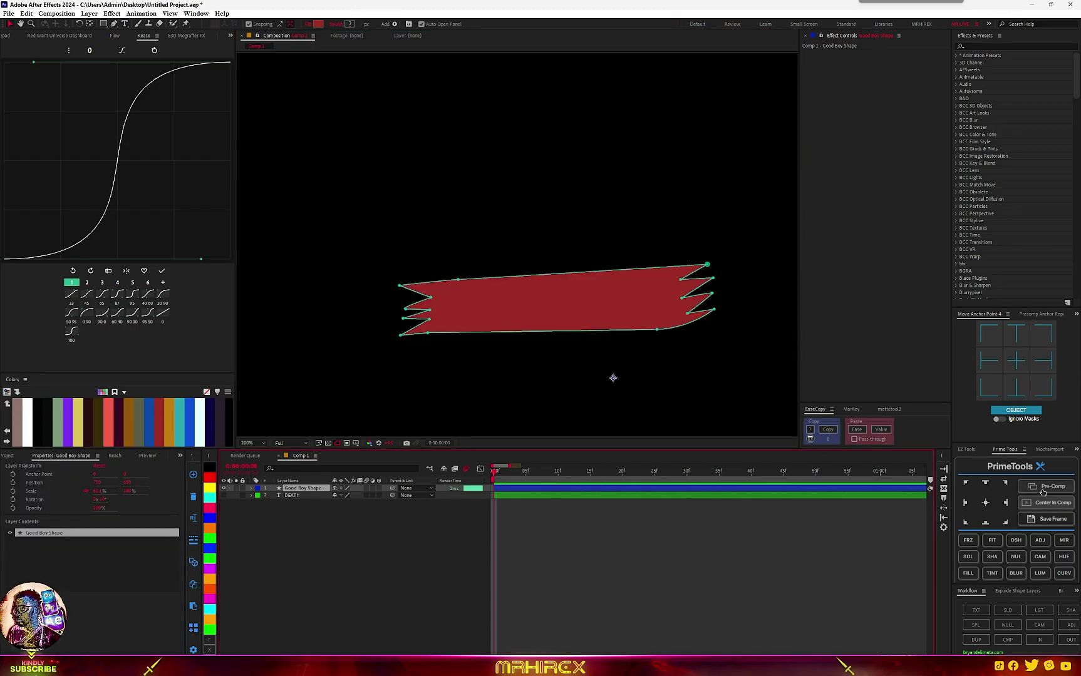
left_click(1049, 487)
key("ctrl+space")
type("hal")
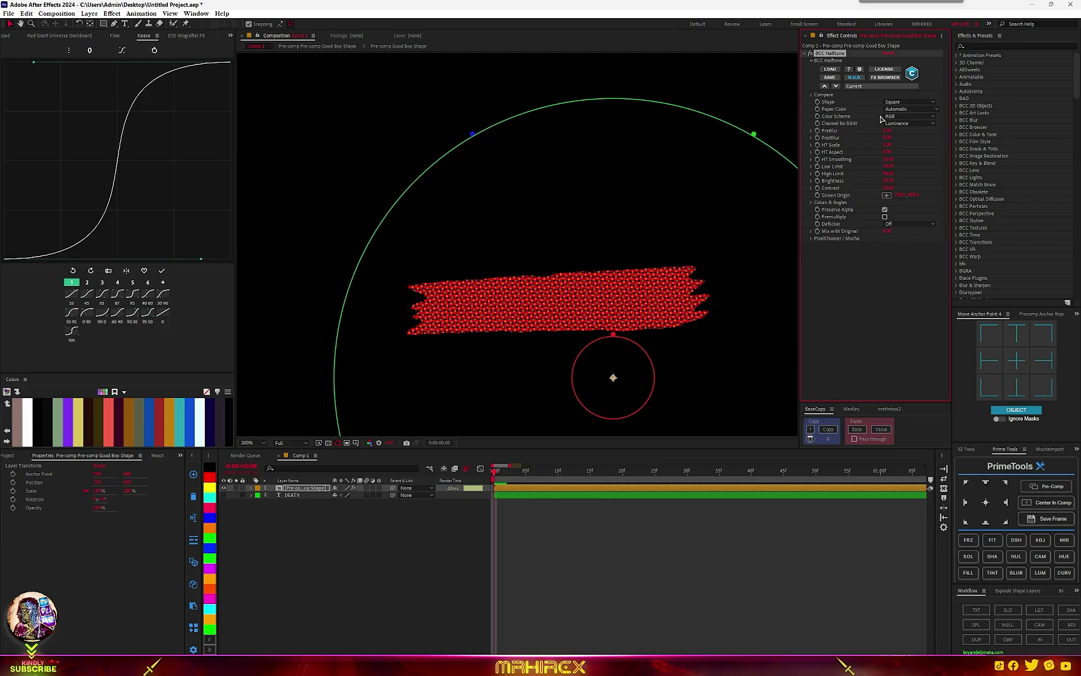
- Keep the halftone's Color Scheme at RGB and reduce its HT Scale for a finer dot pattern
left_click(908, 117)
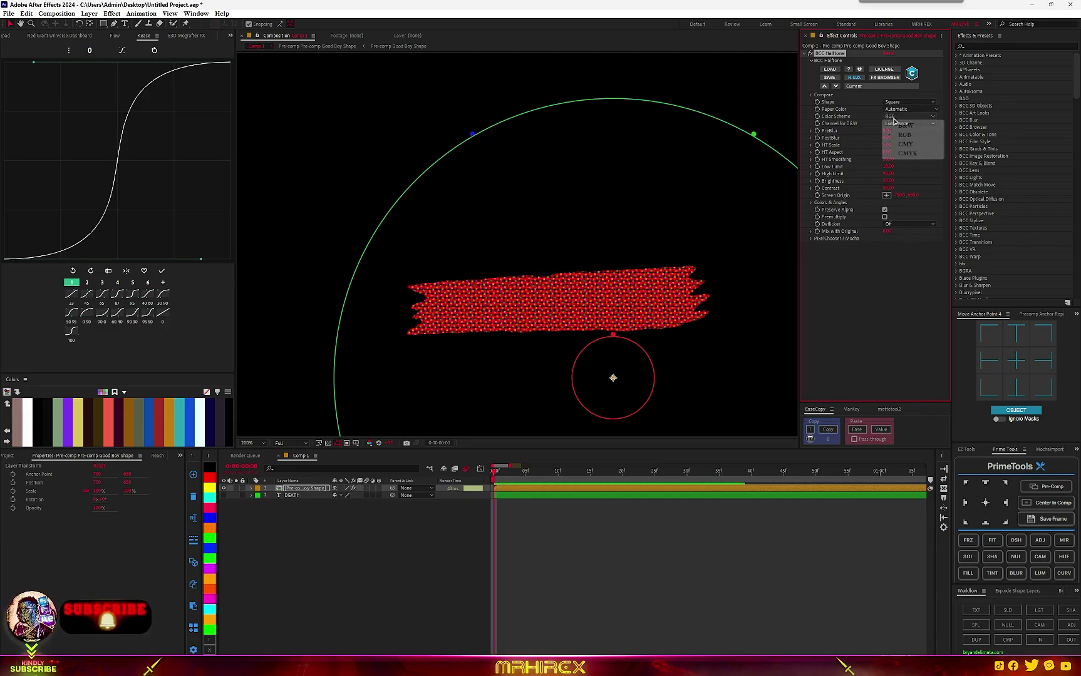
left_click(898, 135)
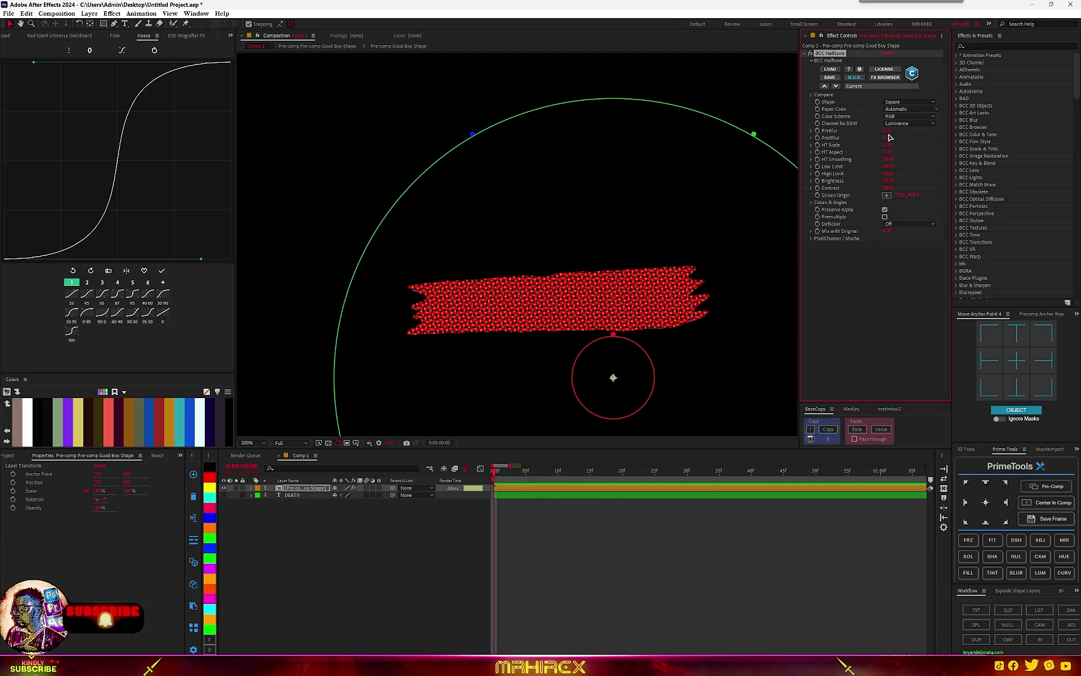
left_click_drag(896, 145, 877, 152)
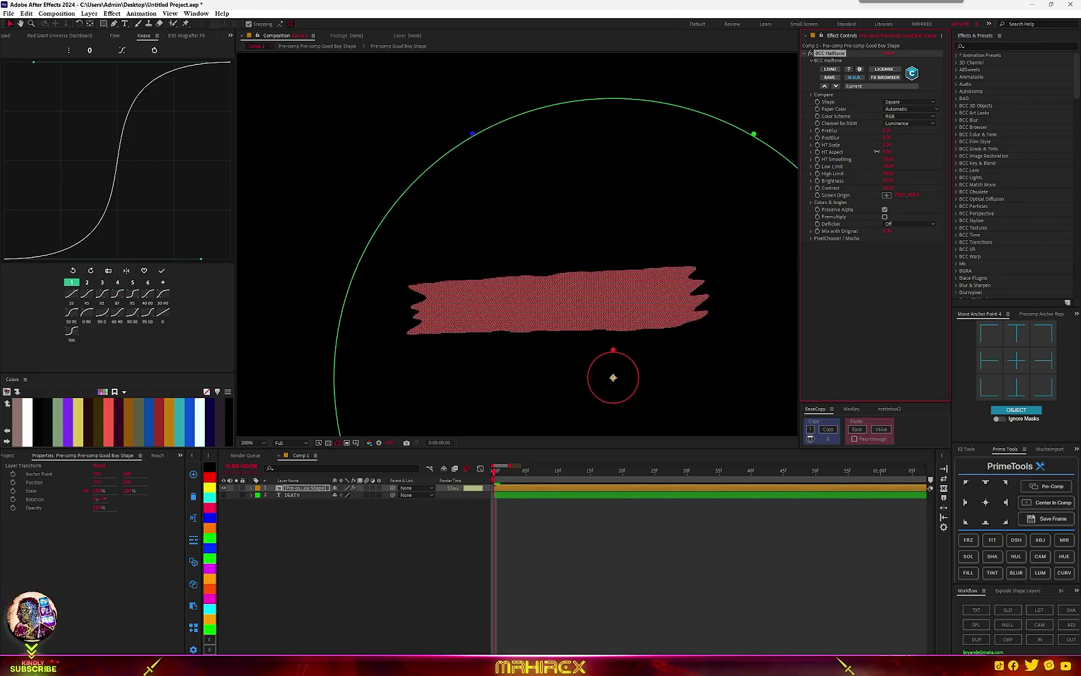
- Apply S_EmbossShiny to the strip and set its Light Color to the dark red AB2709
key("ctrl+space")
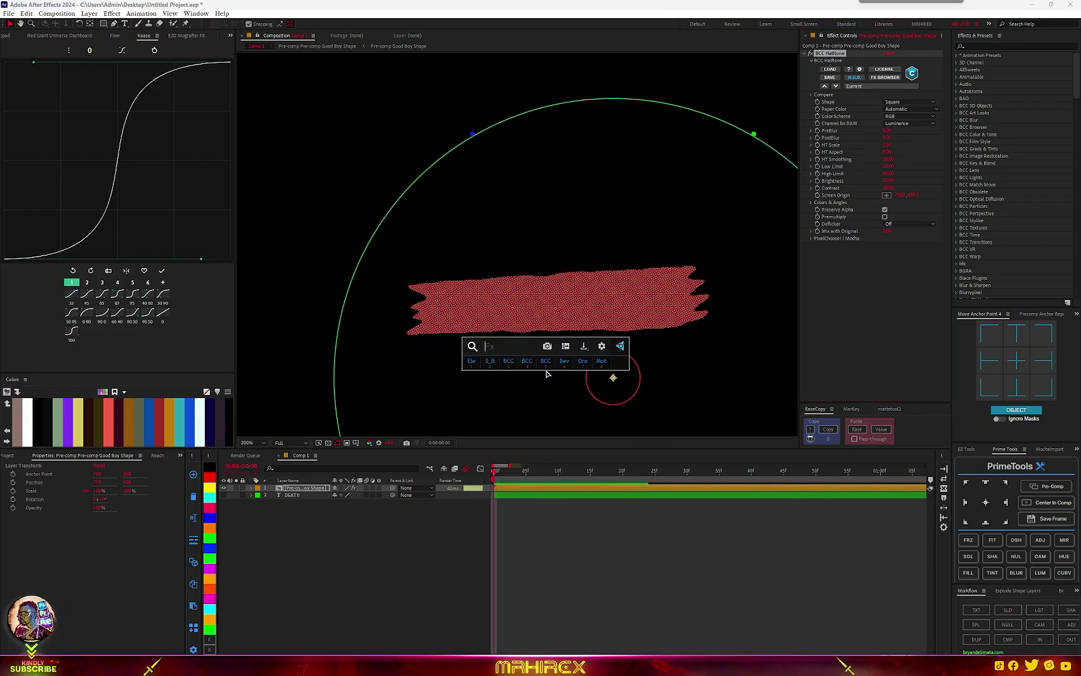
type("emb")
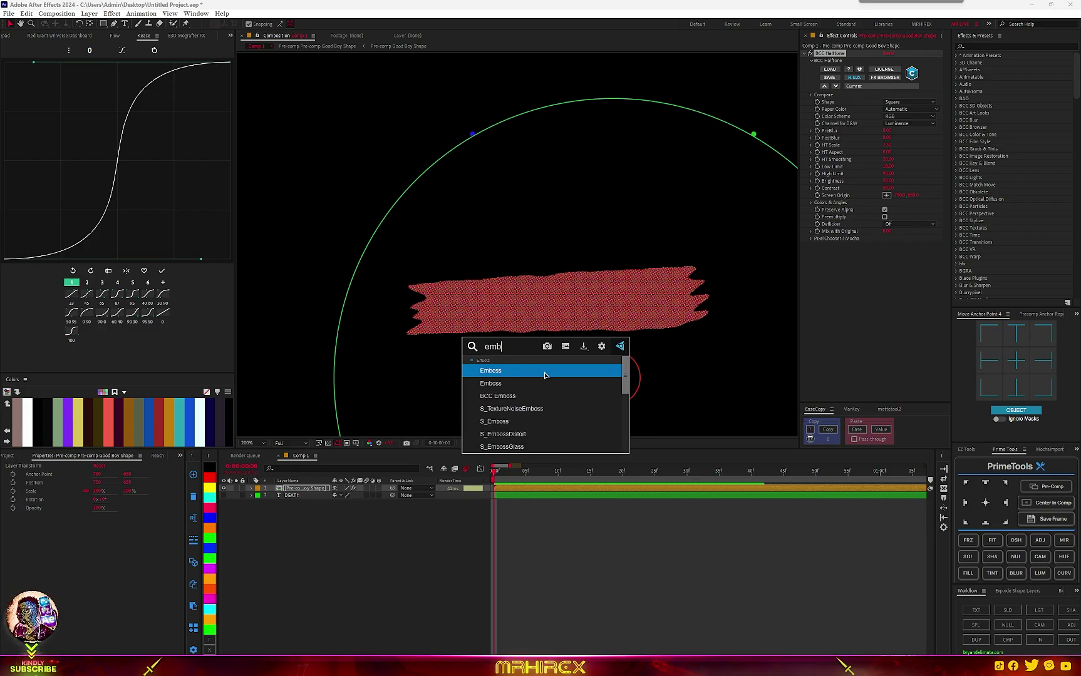
left_click(546, 374)
left_click(886, 303)
left_click(731, 366)
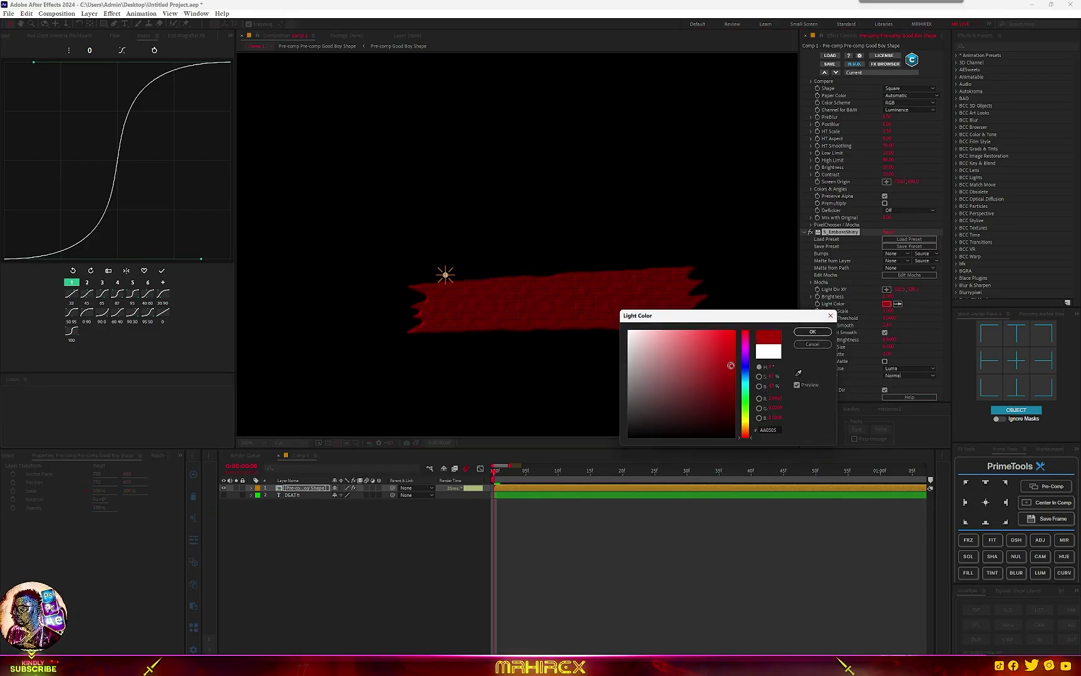
left_click_drag(747, 396, 746, 437)
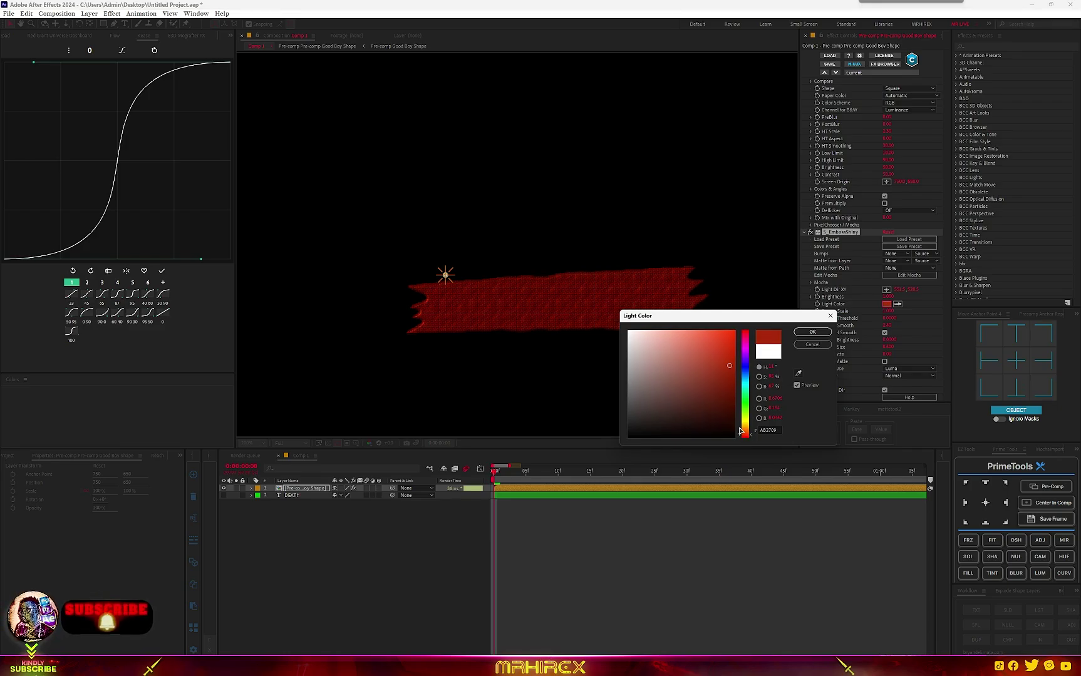
key("Return")
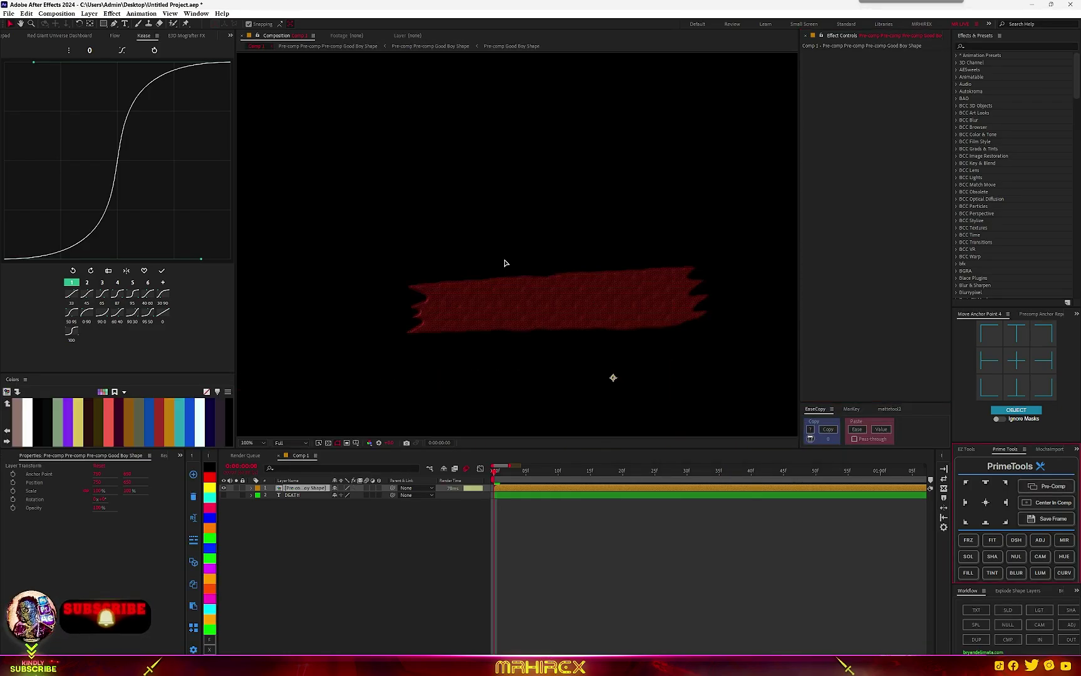
- Move the DEATH text layer above the red strip, make it visible and reveal its Scale property
key("comma")
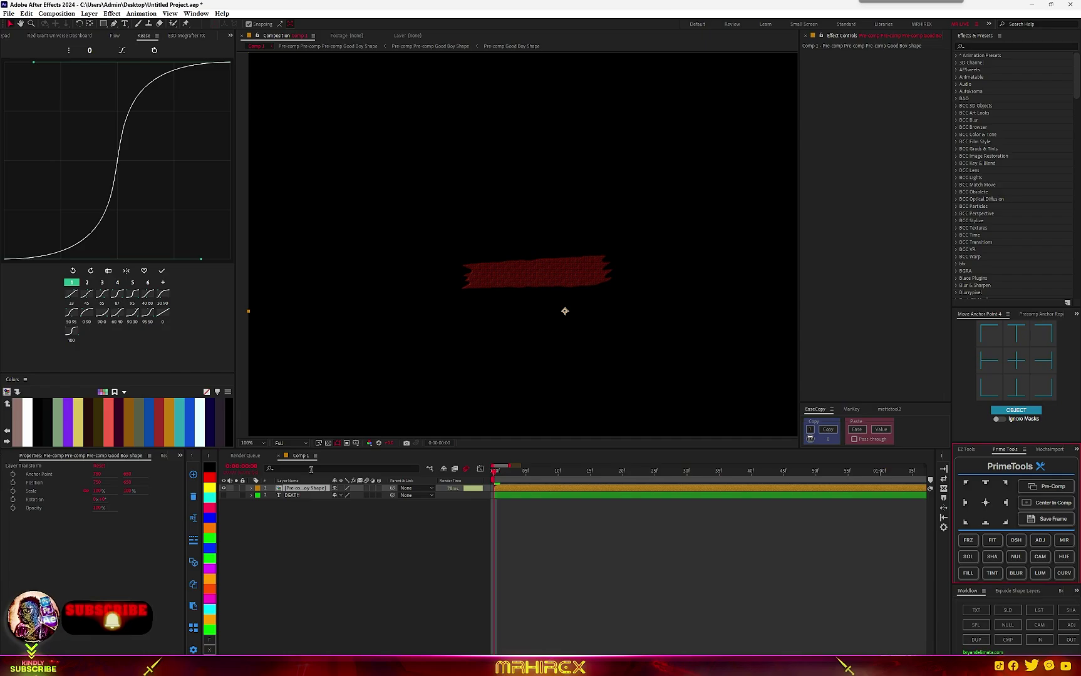
left_click_drag(290, 495, 290, 485)
left_click(224, 488)
key("period")
key("comma")
left_click(306, 495)
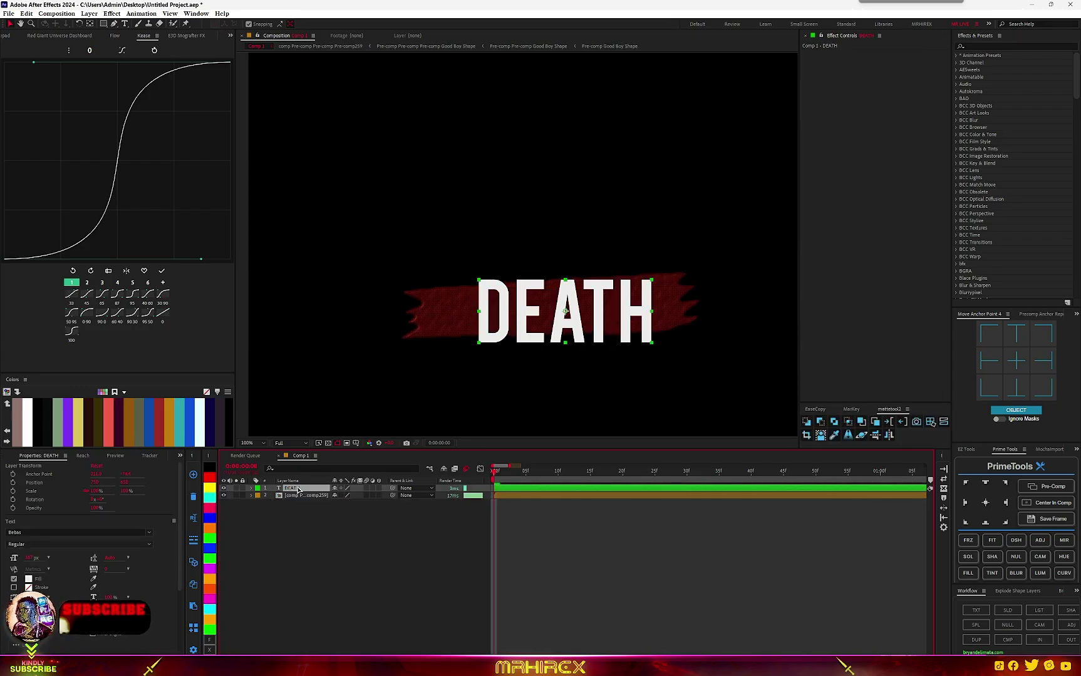
key("s")
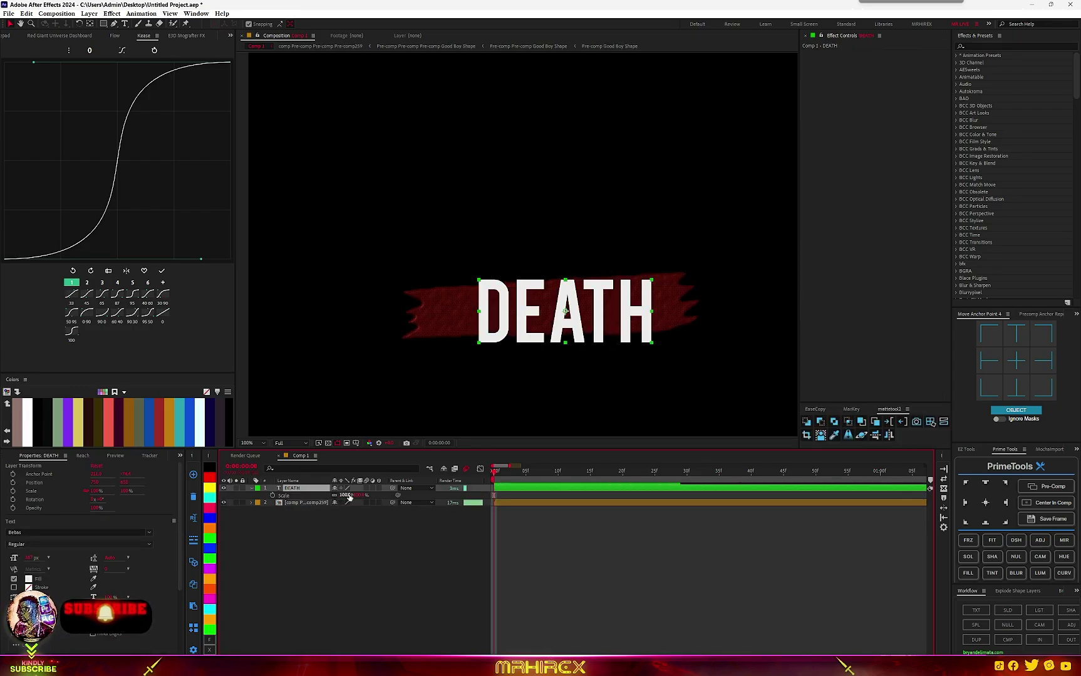
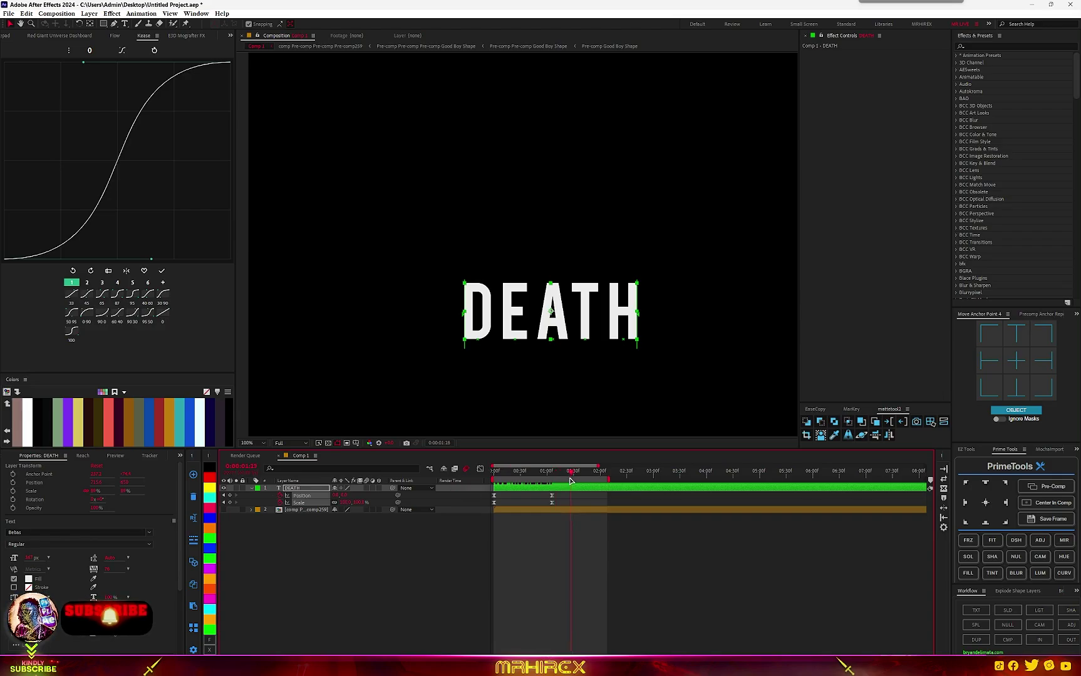
- Stop the preview, make the red strip layer visible behind the text and apply the Mesh Warp effect to it
key("space")
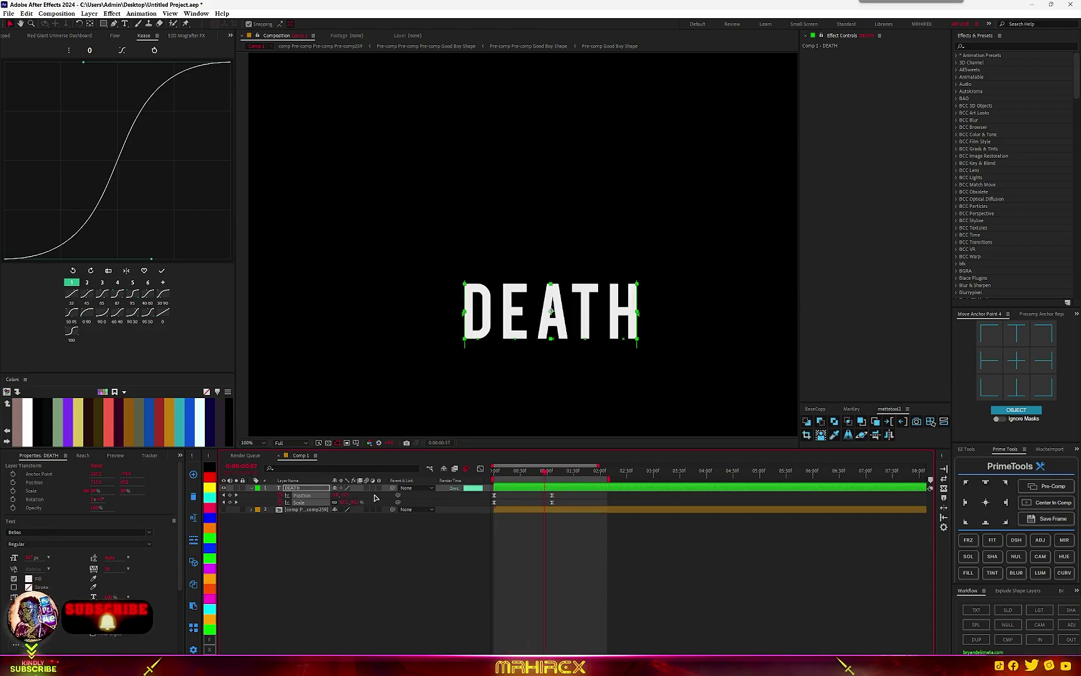
left_click(291, 511)
left_click(225, 509)
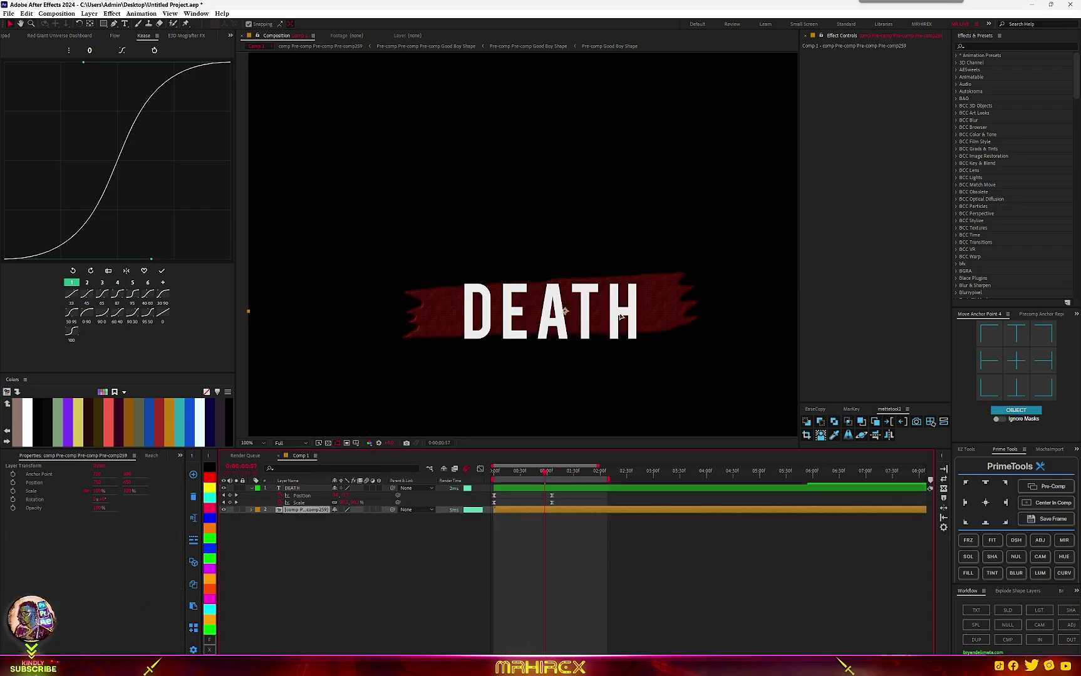
key("ctrl+space")
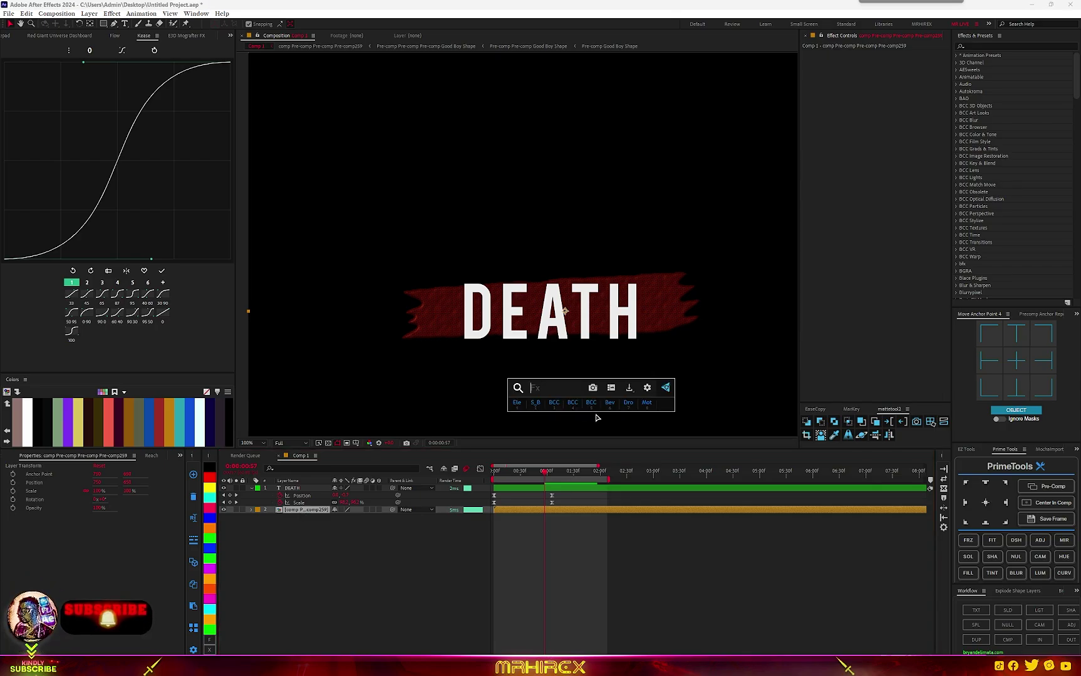
type("mesh")
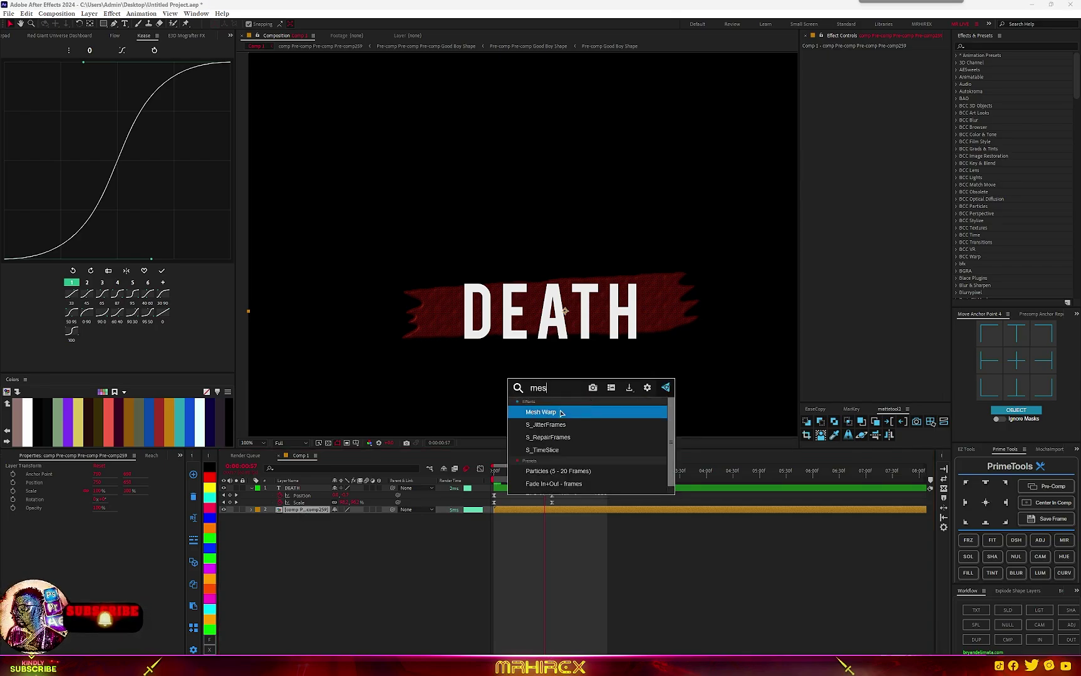
key("Return")
- Pull the mesh points above and below the strip to give it an uneven, slightly bulging outline
left_click_drag(519, 351, 521, 364)
left_click_drag(429, 350, 429, 364)
left_click_drag(610, 350, 616, 361)
left_click_drag(701, 351, 704, 359)
left_click_drag(520, 272, 520, 270)
left_click_drag(610, 271, 613, 266)
left_click_drag(701, 272, 695, 291)
left_click_drag(705, 359, 700, 358)
left_click_drag(429, 364, 437, 359)
left_click_drag(614, 268, 612, 267)
left_click(632, 510)
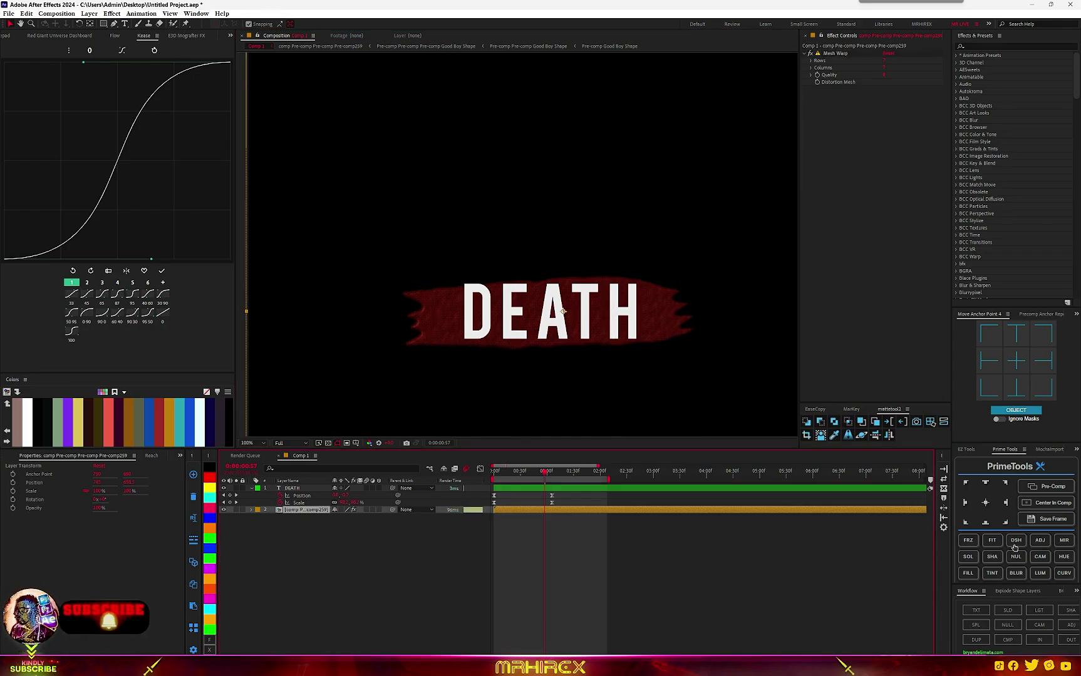
- Pre-compose the warped strip, return to the first frame and apply BCC Linear Wipe to it
left_click(1053, 486)
left_click_drag(526, 472, 493, 477)
key("ctrl+space")
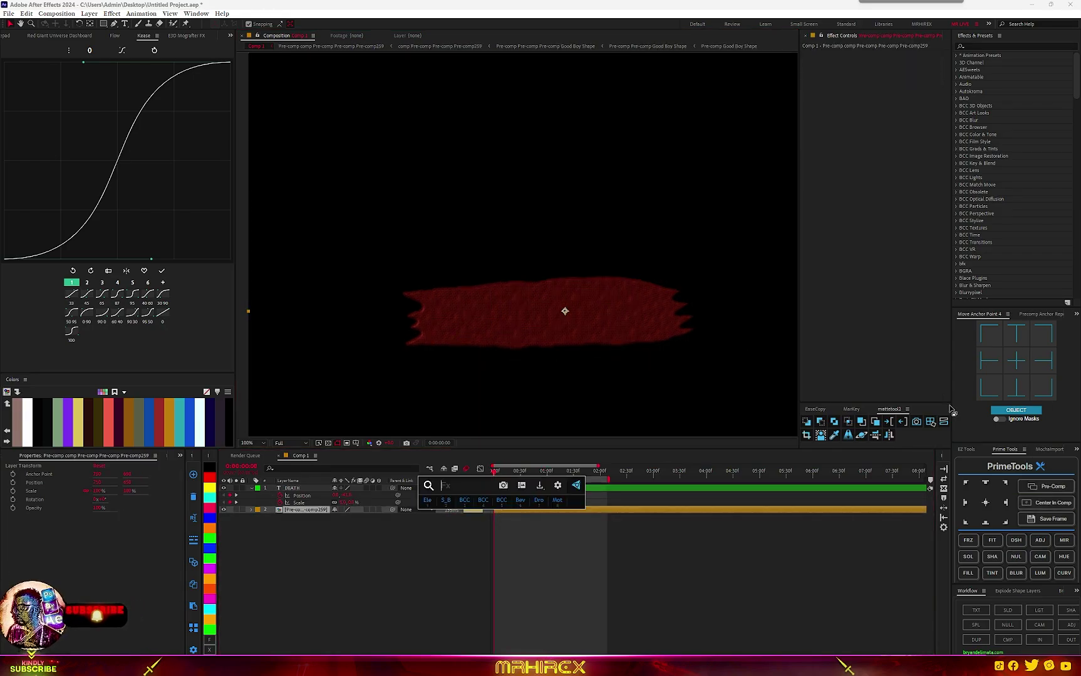
type("bcc")
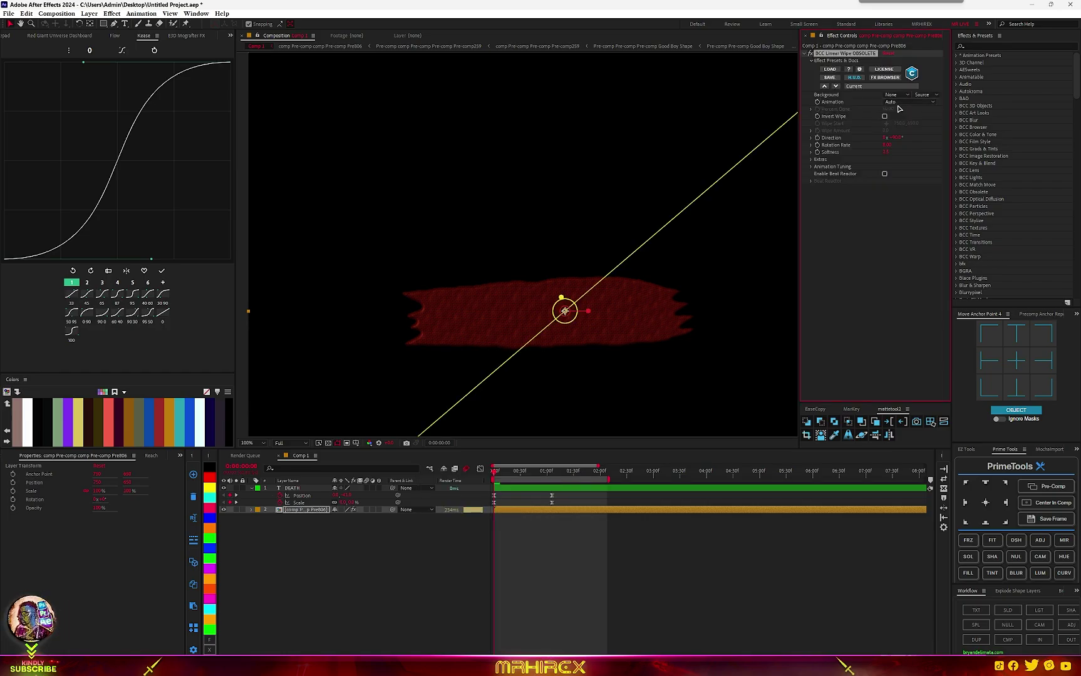
- Set the wipe's Animation to Pct Done, increase its Softness and keyframe Percent Done so the strip starts fully hidden
left_click(898, 102)
left_click(905, 130)
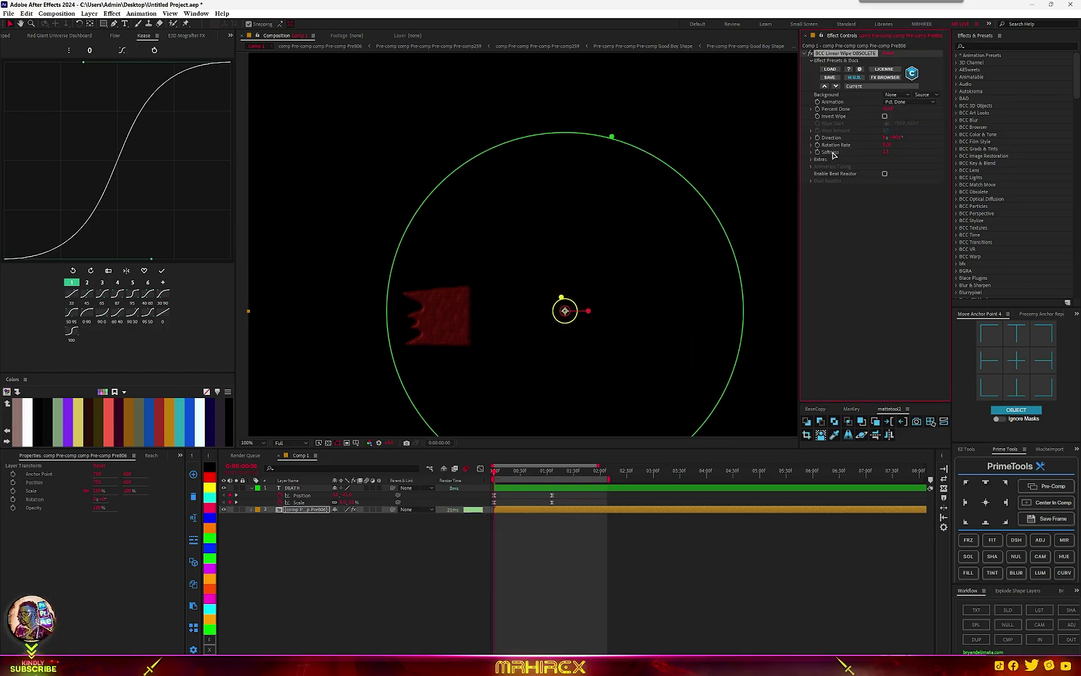
left_click_drag(886, 152, 896, 110)
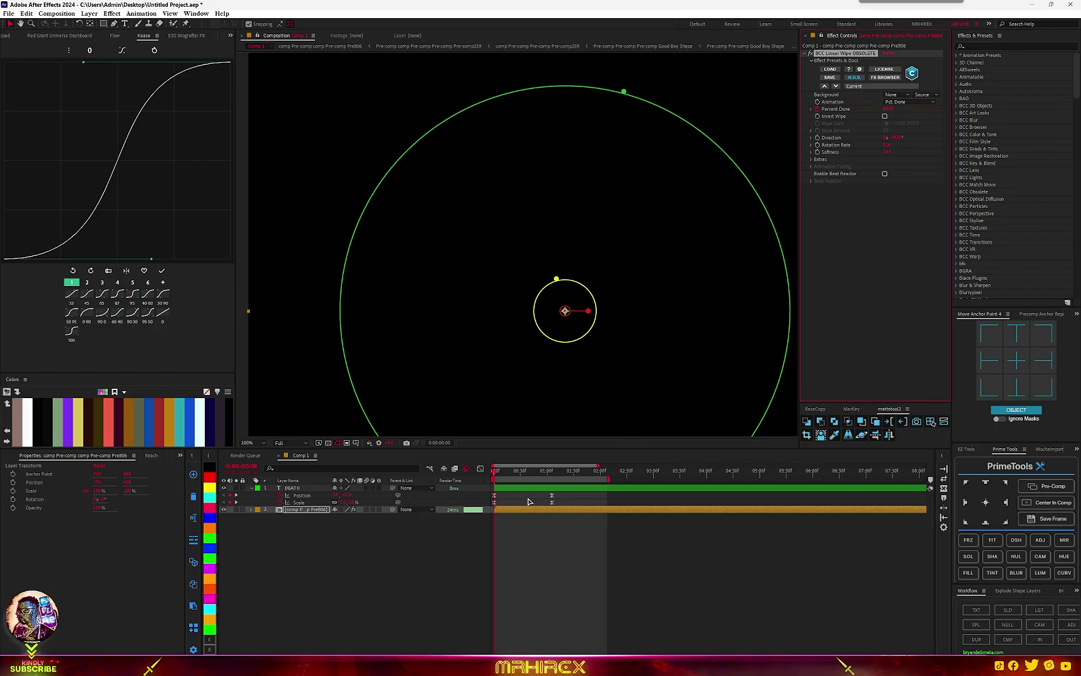
- Keyframe a lower Percent Done about 40 frames in to reveal the strip, paste the copied ease onto the keyframes and preview the wipe
left_click_drag(496, 474, 531, 475)
left_click(883, 108)
left_click_drag(882, 108, 860, 107)
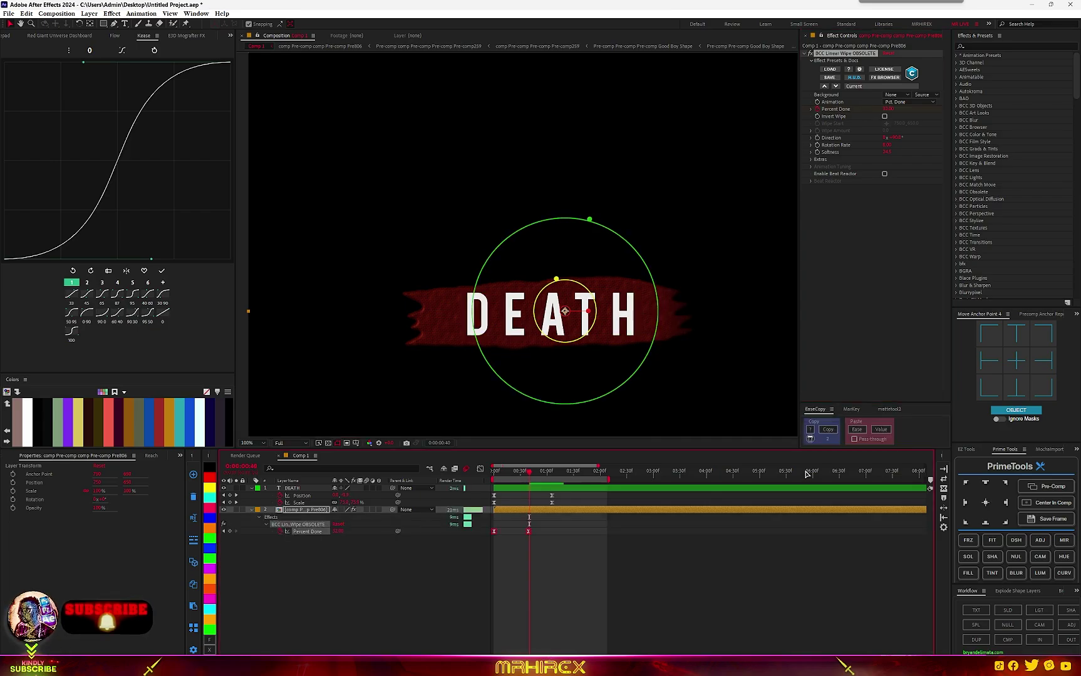
left_click(856, 429)
left_click(530, 474)
key("space")
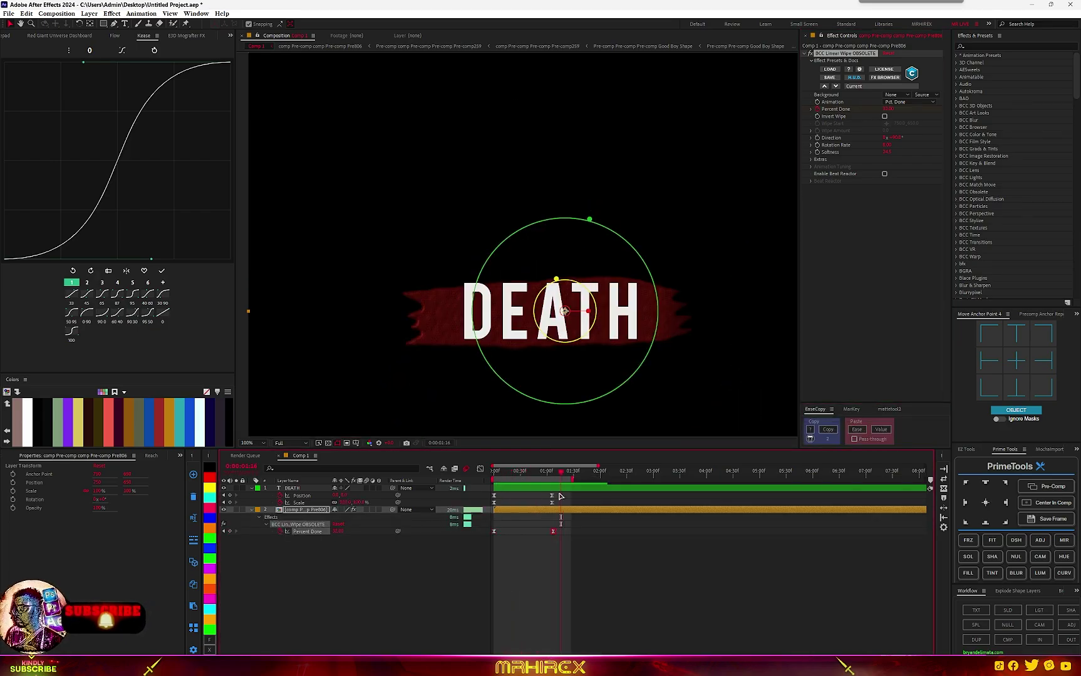
- Pre-compose the DEATH text layer, open the new pre-comp and add a black solid above the text
left_click(477, 492)
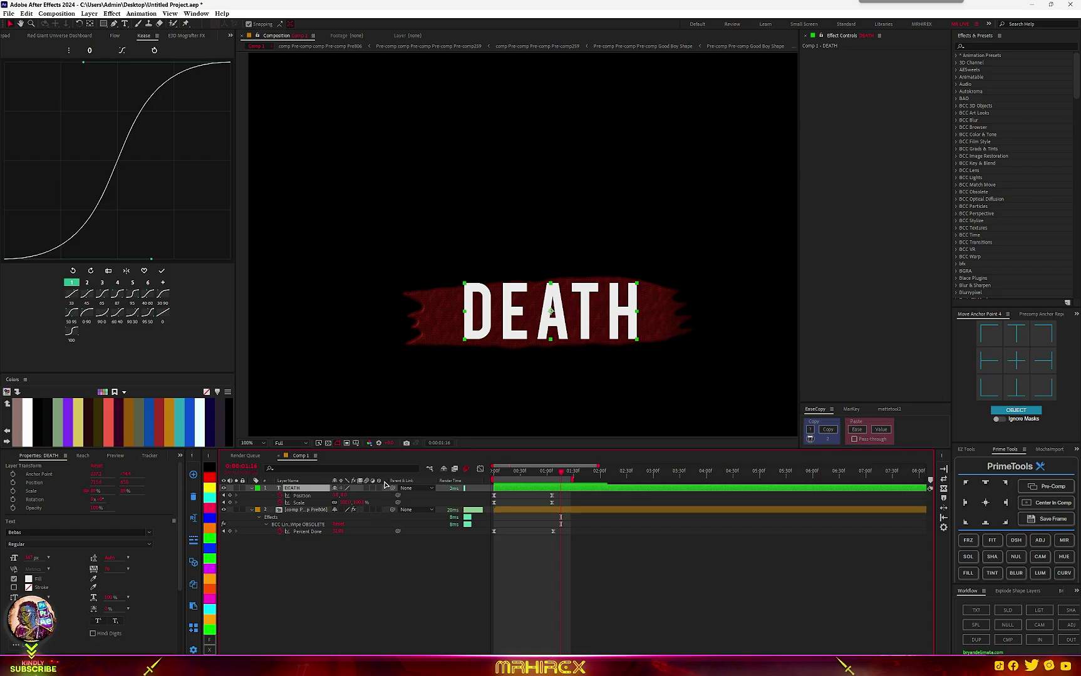
left_click(1047, 487)
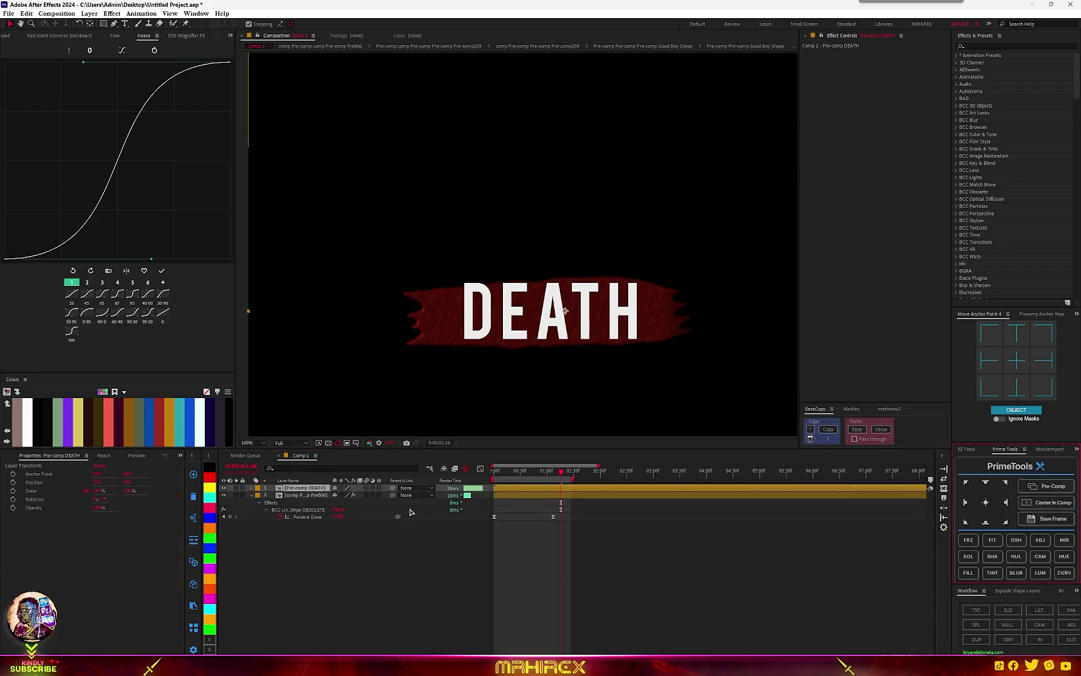
double_click(293, 488)
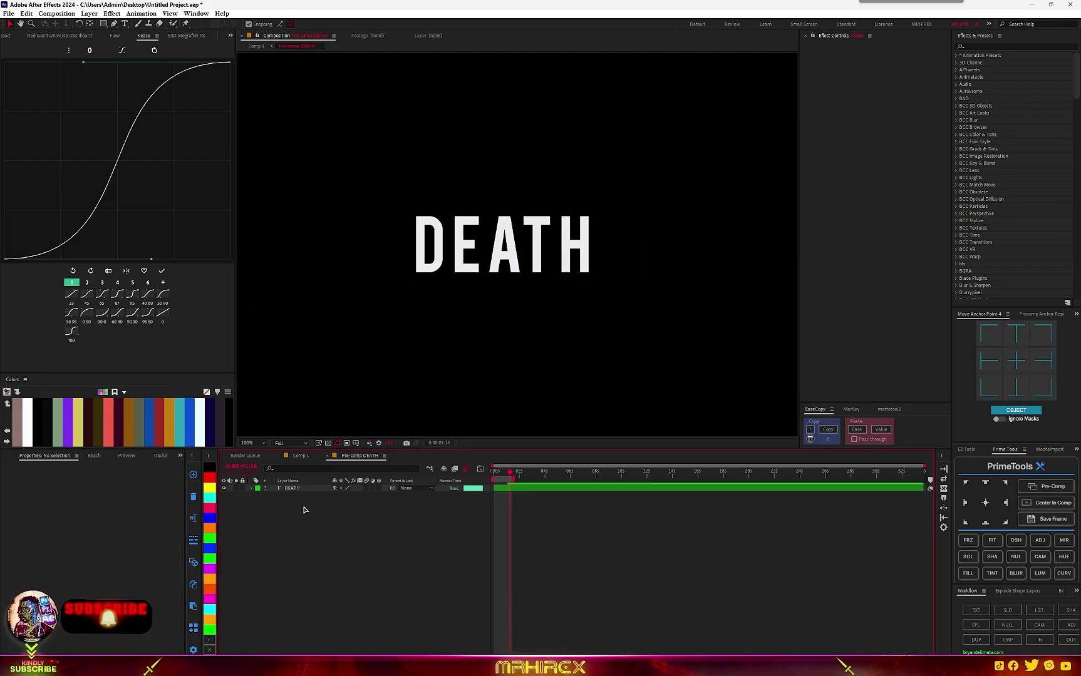
right_click(344, 562)
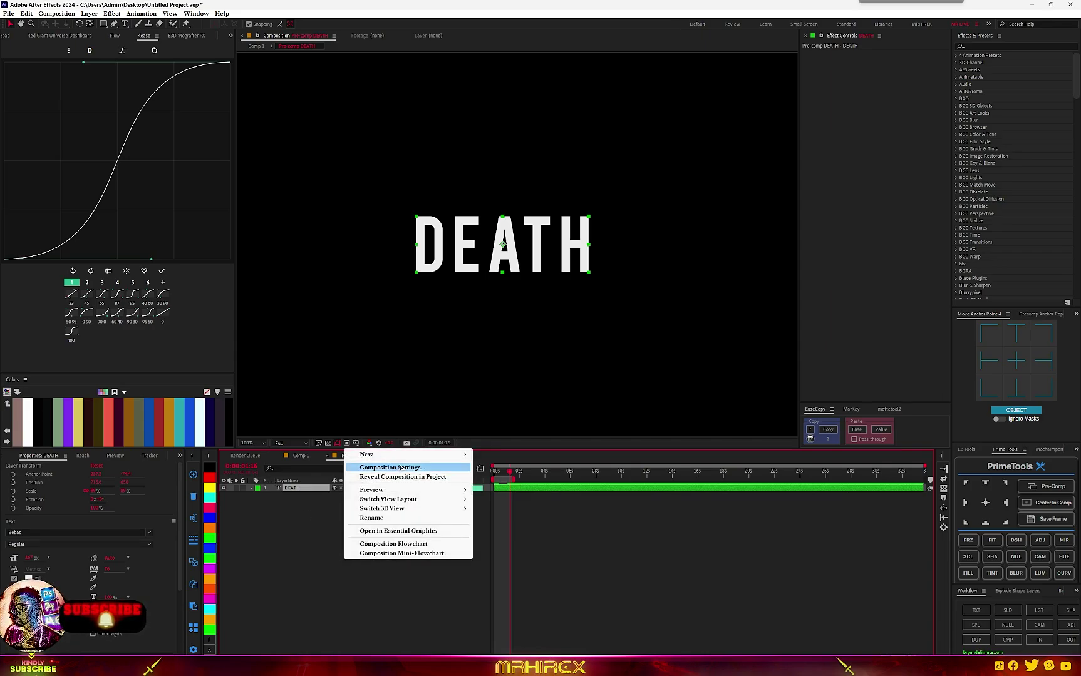
mouse_move(438, 455)
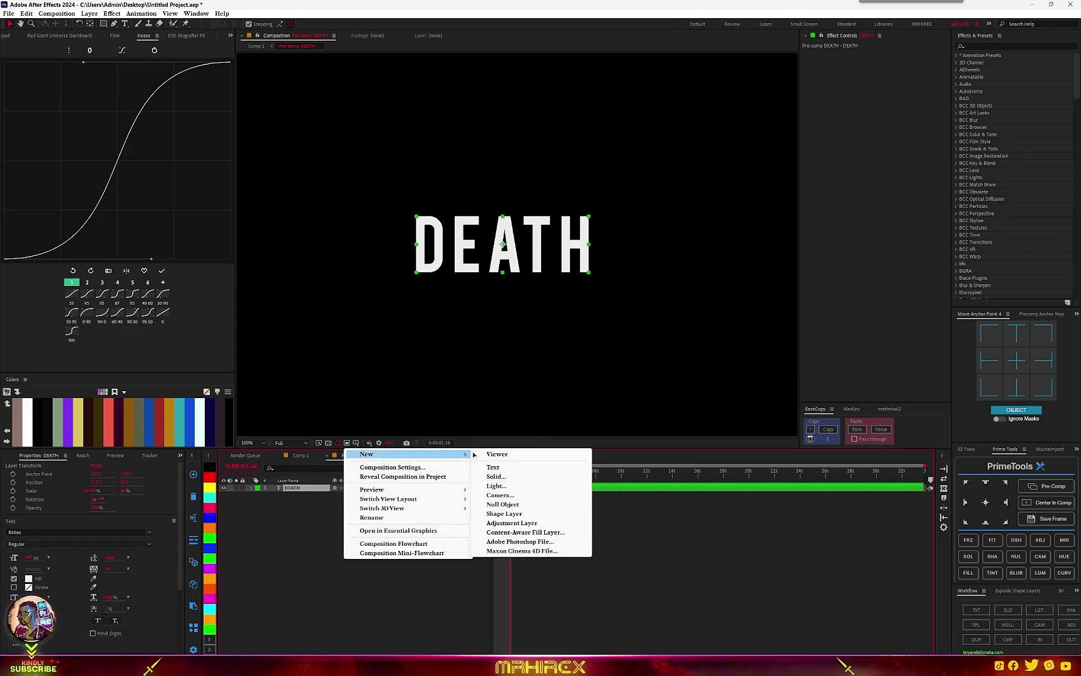
left_click(499, 477)
left_click(571, 412)
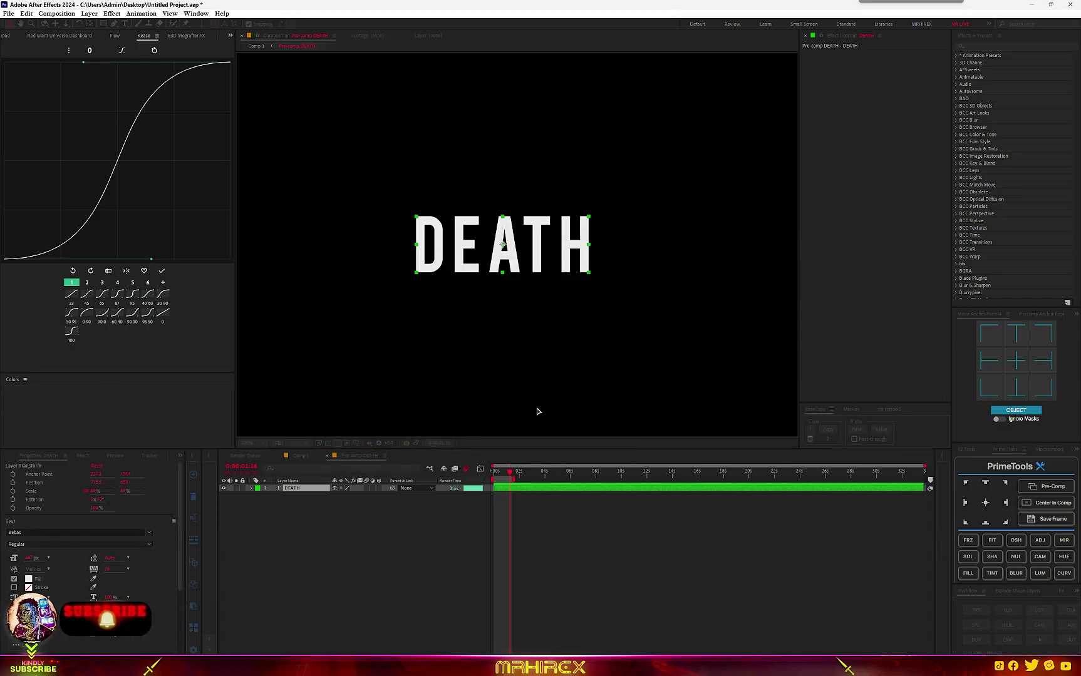
- Apply Fractal Noise to the black solid and save the project
key("ctrl+space")
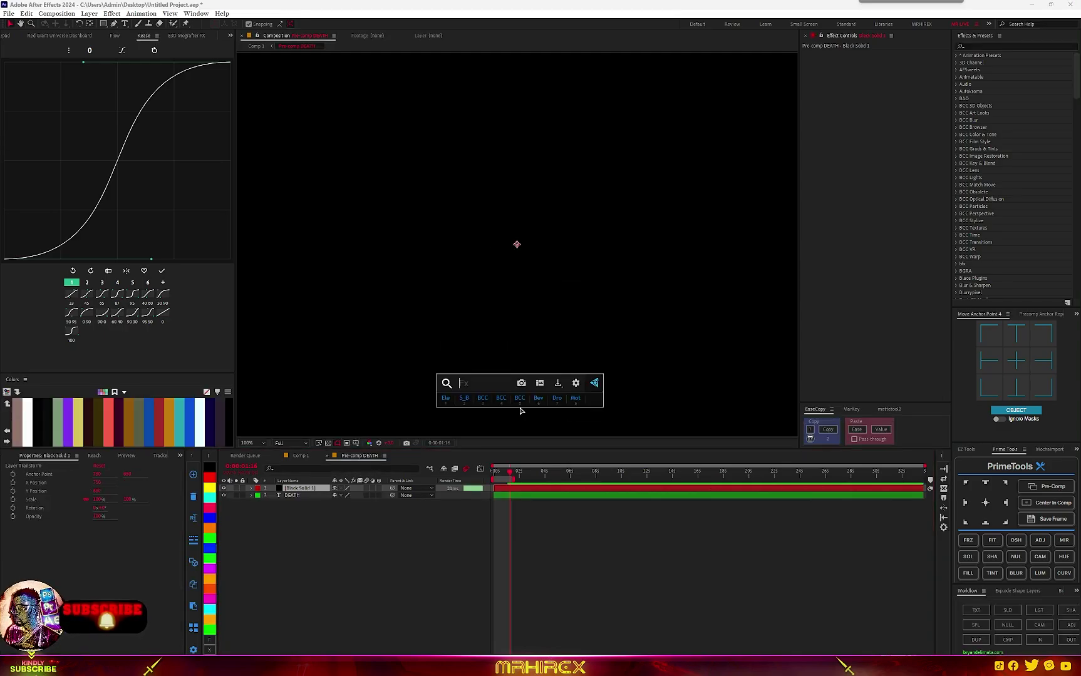
type("frac")
scroll(490, 472, "down", 2)
left_click(489, 446)
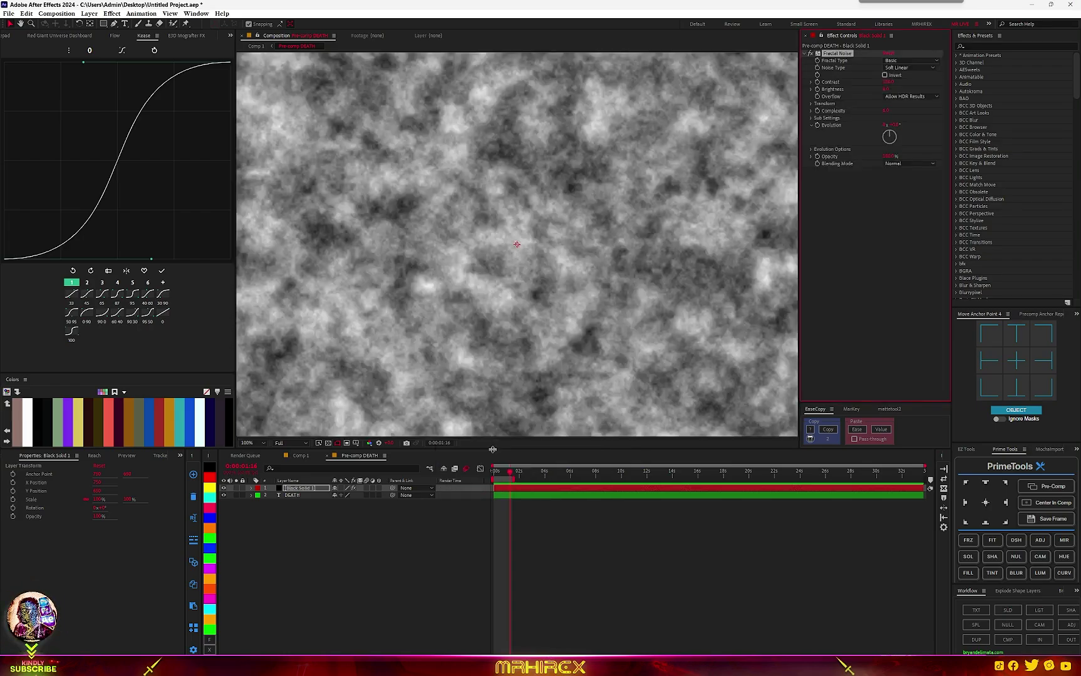
key("ctrl+s")
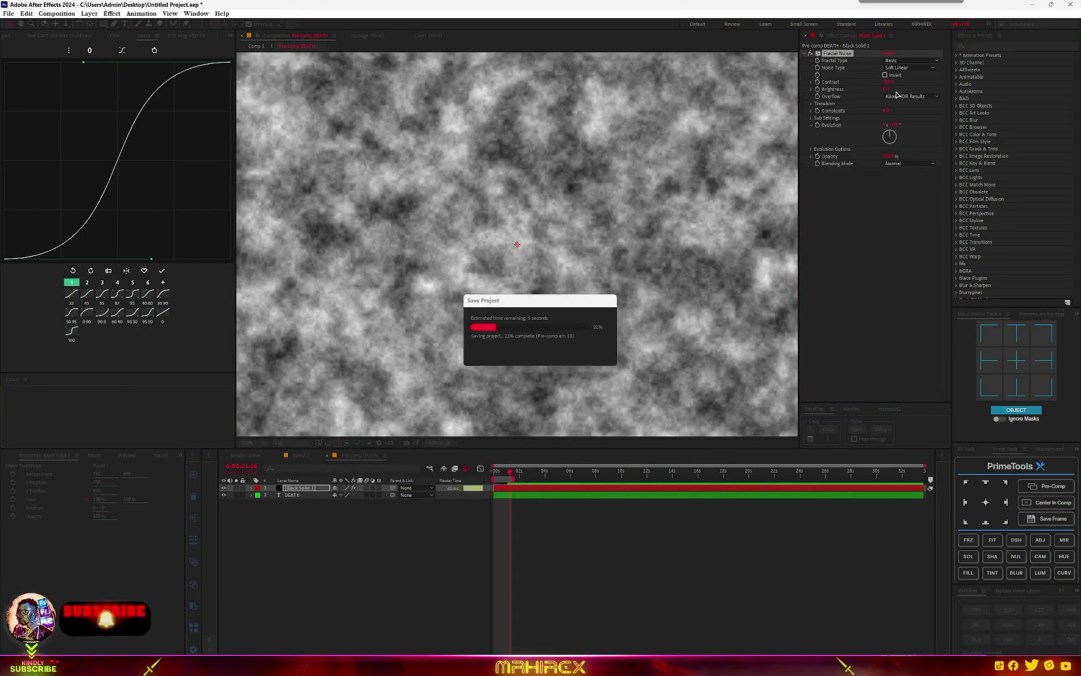
- Raise the Fractal Noise Brightness, invert the noise and increase its Contrast
left_click_drag(887, 90, 914, 90)
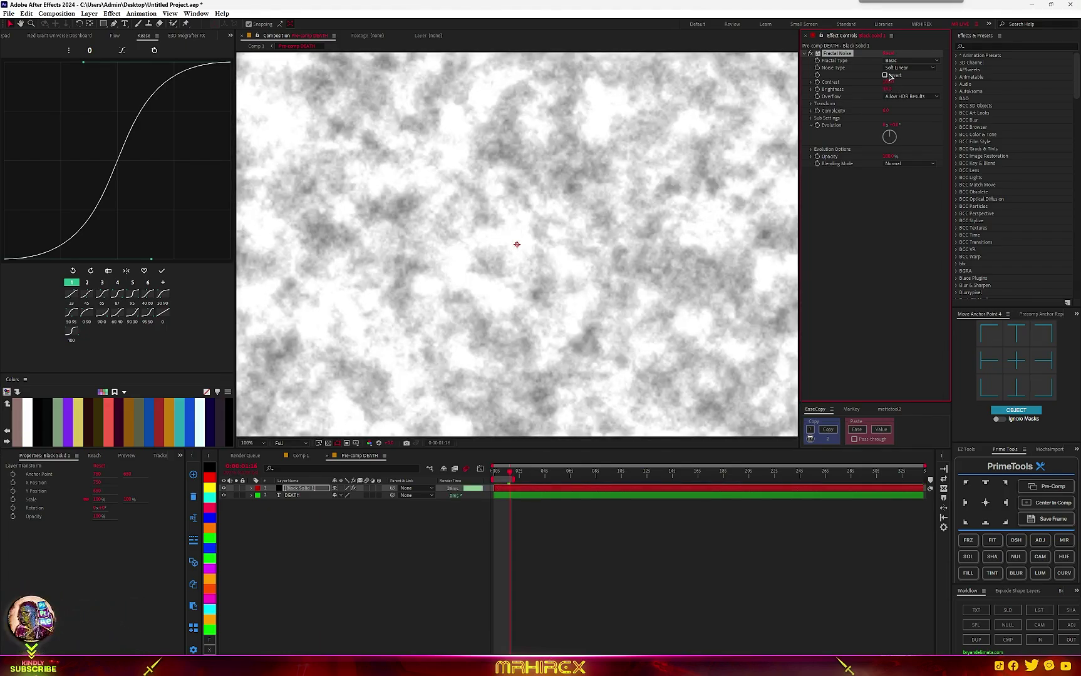
left_click(885, 75)
left_click_drag(888, 82, 925, 79)
- Apply Tritone to the noise solid and set its Midtones to a saturated bright red
key("ctrl+space")
type("tri")
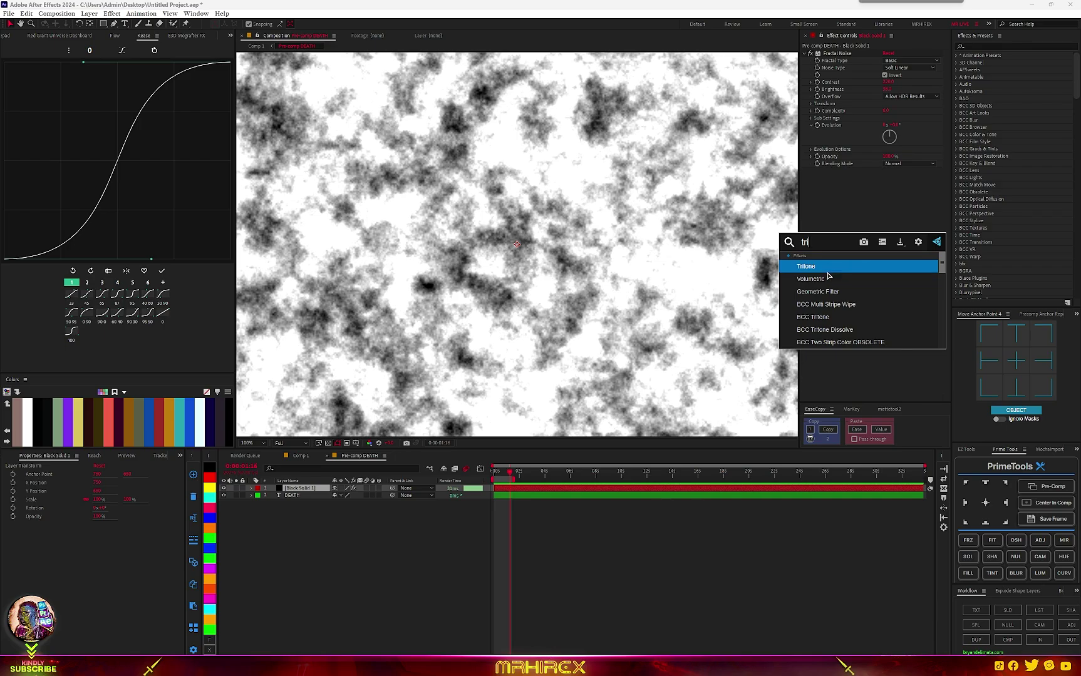
key("Return")
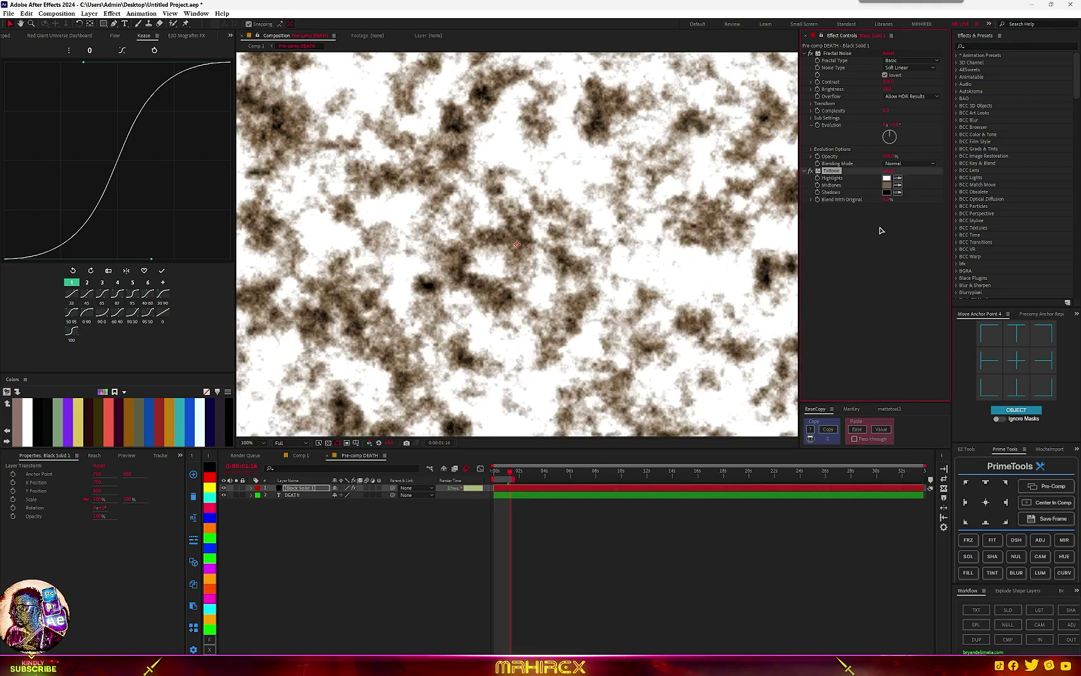
left_click(886, 186)
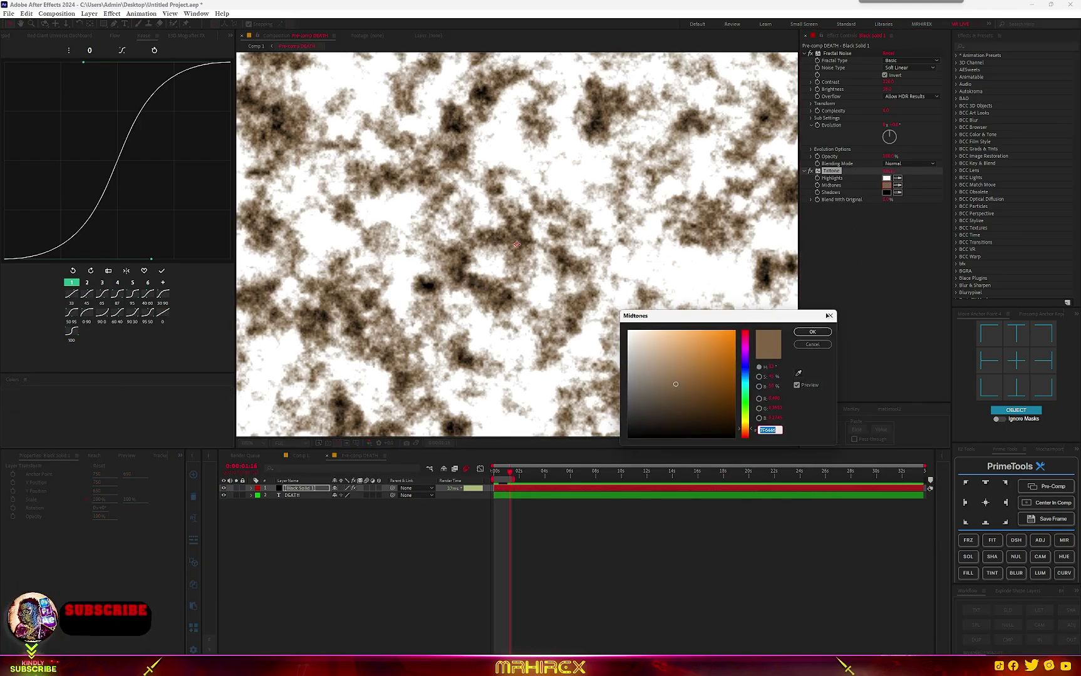
left_click_drag(742, 425, 746, 436)
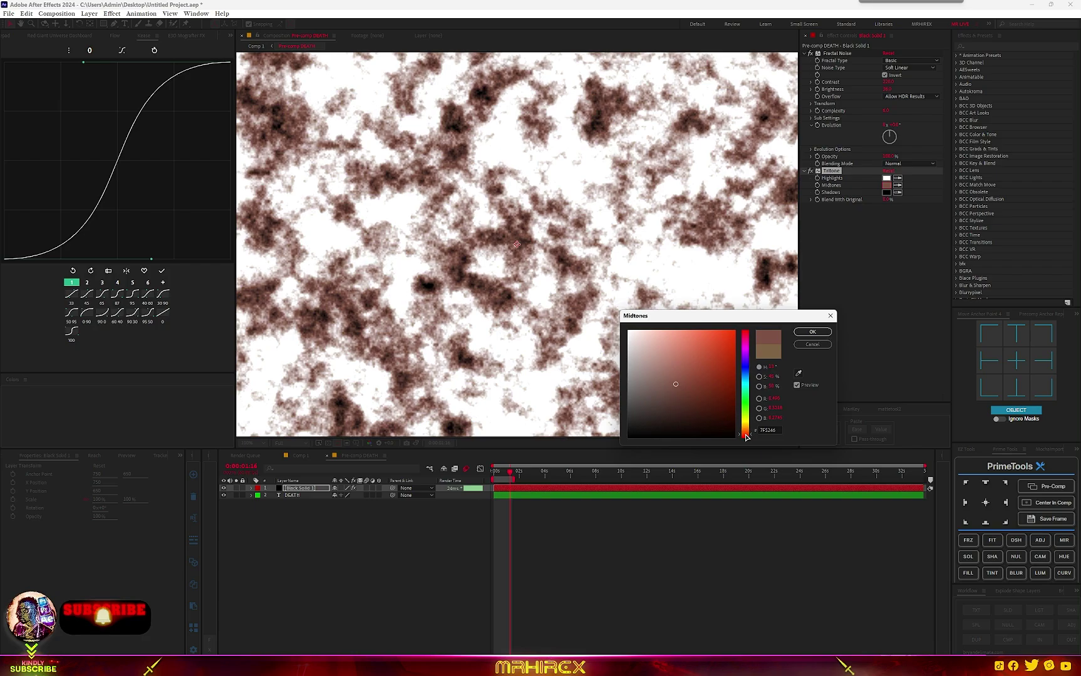
mouse_move(687, 400)
left_mouse_down()
mouse_move(714, 352)
mouse_move(734, 347)
left_mouse_up()
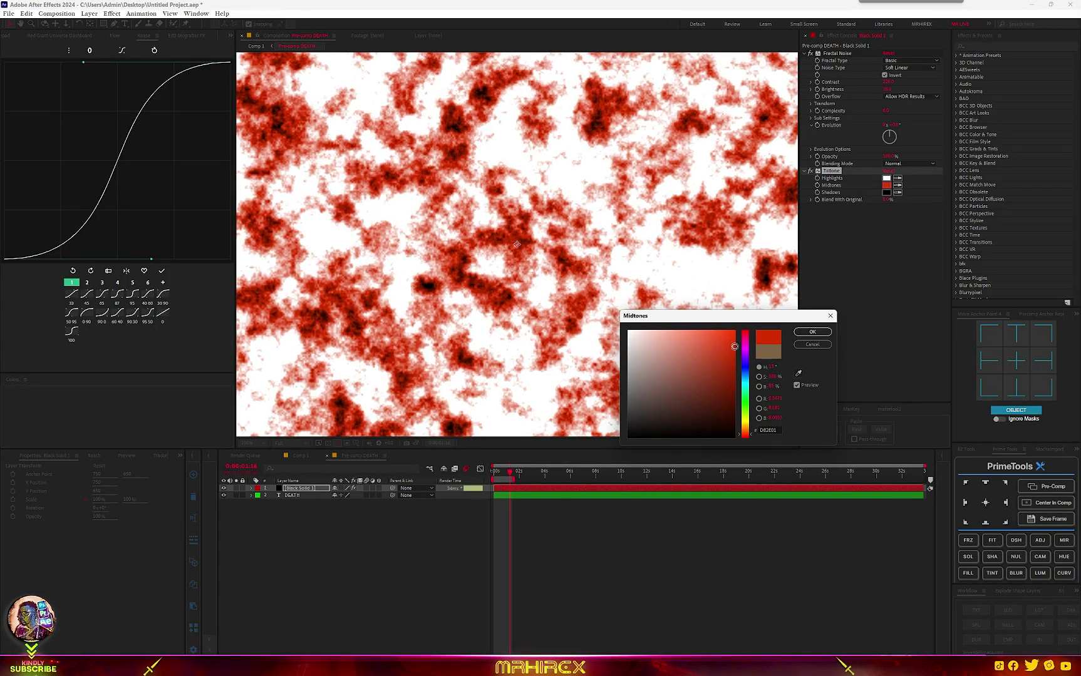
left_click(812, 332)
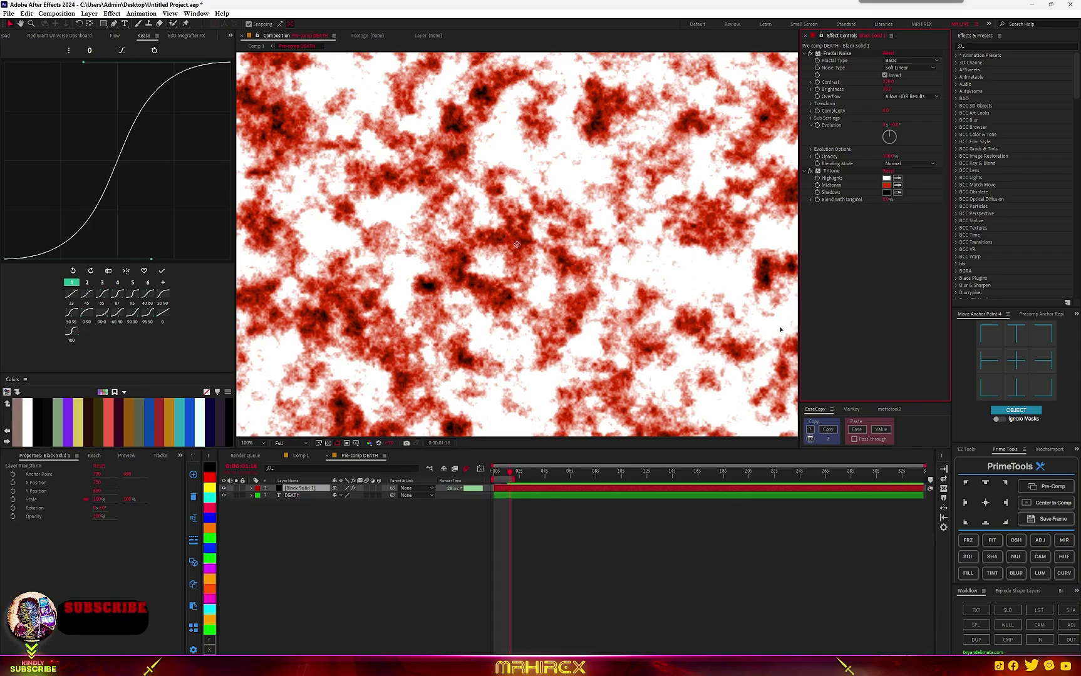
- Use the DEATH text layer as the noise solid's track matte and apply BCC+ Key Light to the solid
key("F4")
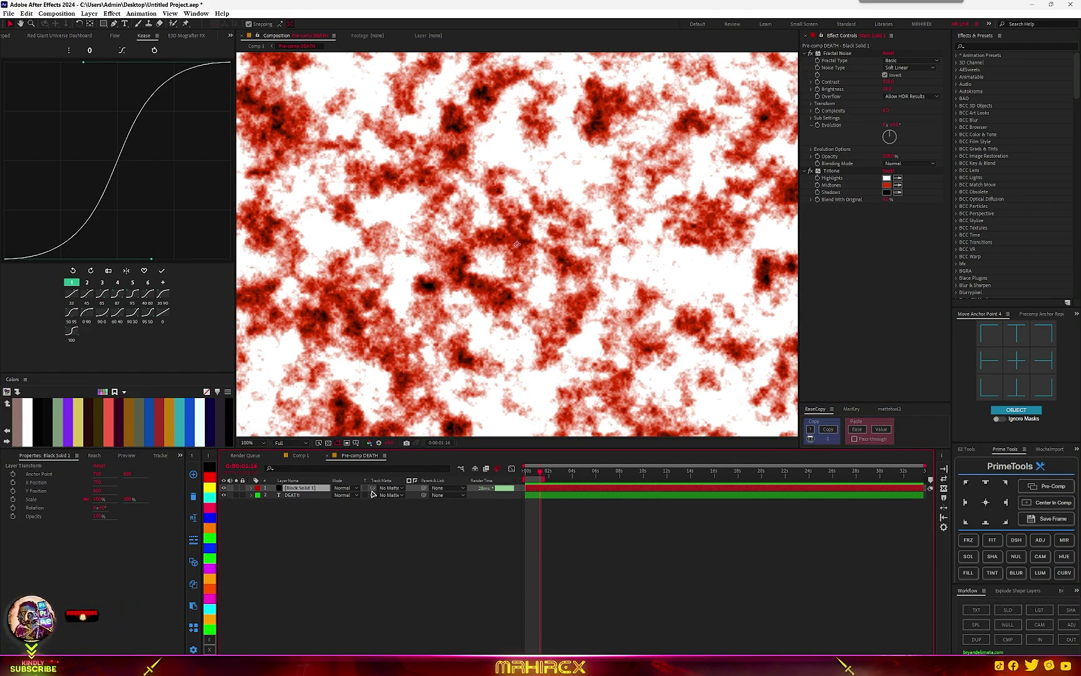
left_click_drag(372, 491, 309, 498)
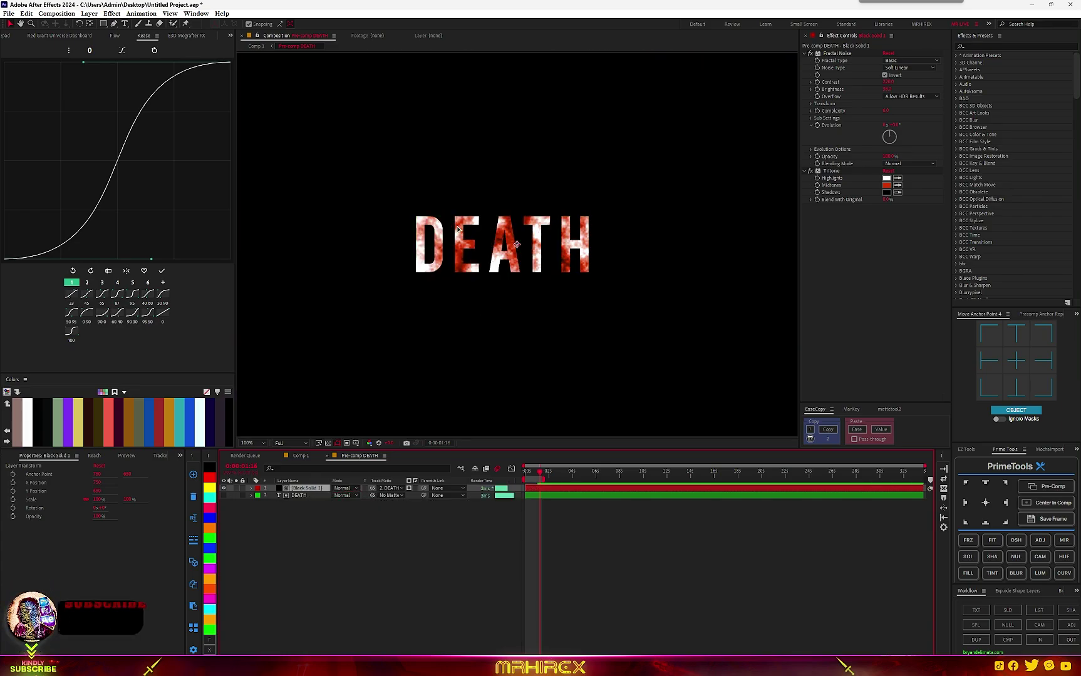
key("ctrl+space")
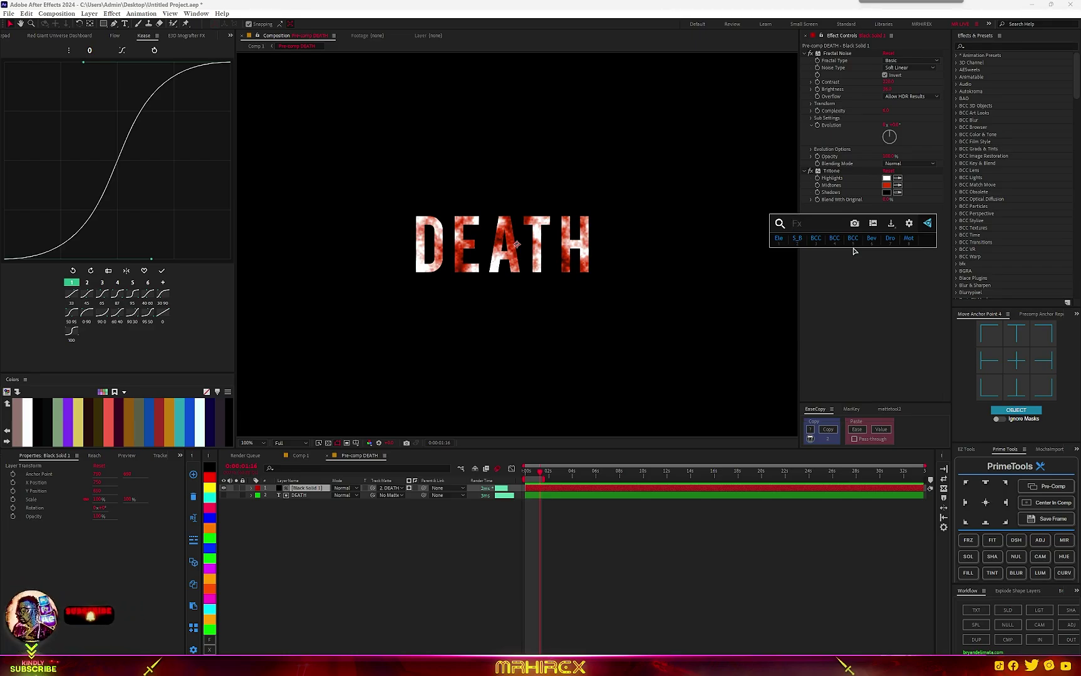
type("key")
scroll(839, 324, "down", 1)
scroll(836, 325, "down", 1)
left_click(826, 321)
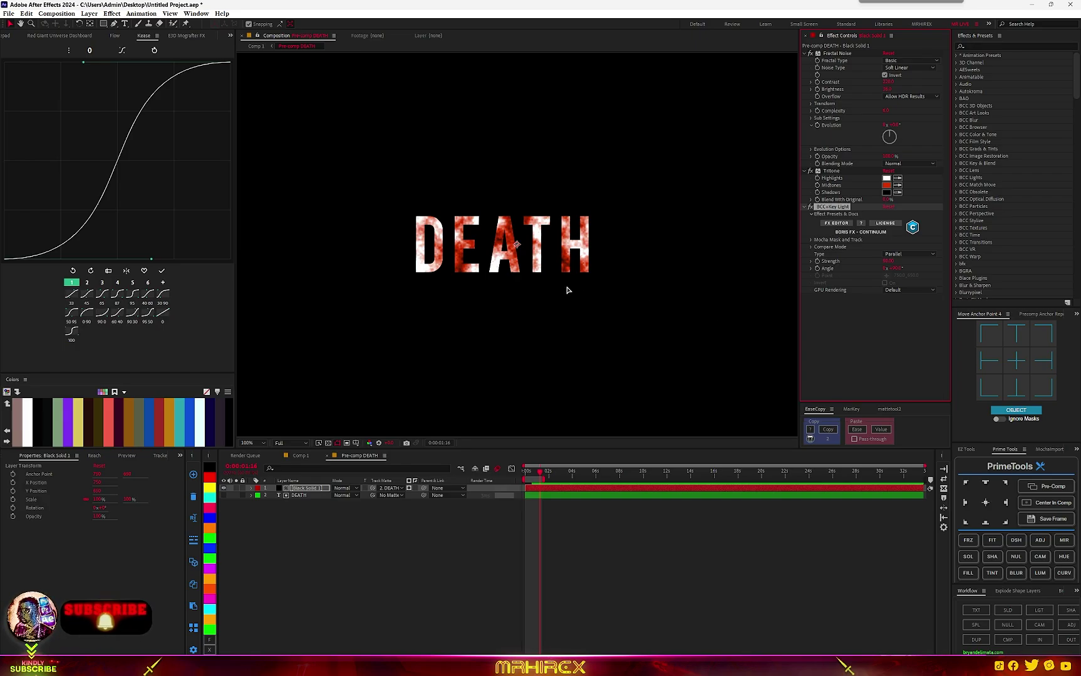
key("period")
key("period")
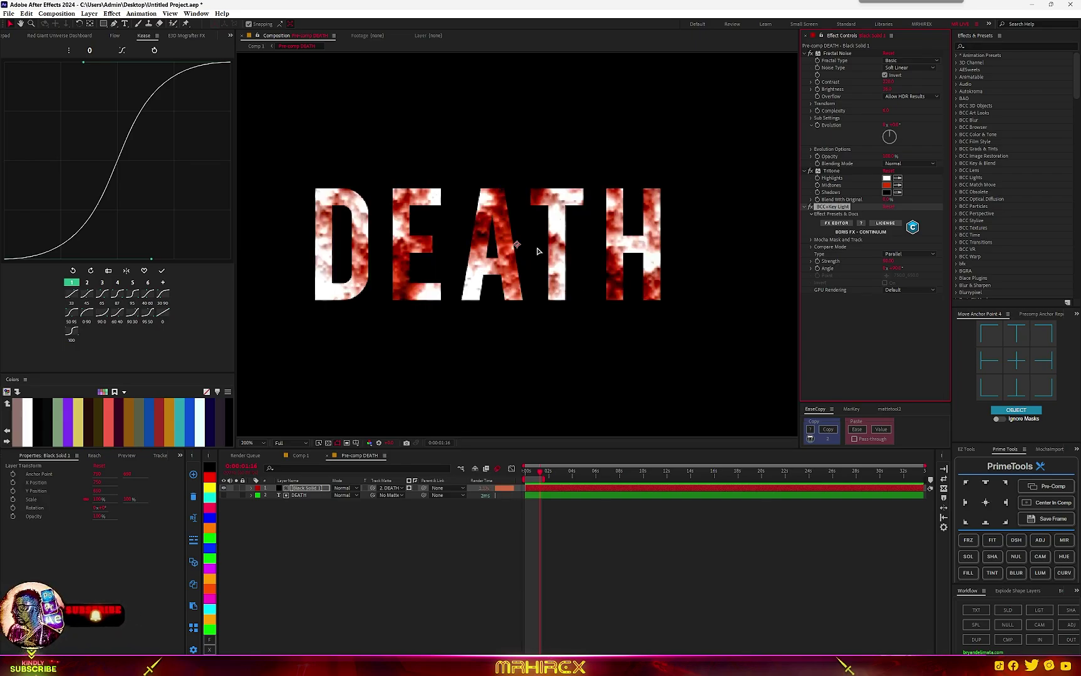
key("comma")
- Pre-compose the noise solid with the DEATH text, apply Bevel Alpha to the result and adjust its Edge Thickness
left_click_drag(370, 572, 268, 487)
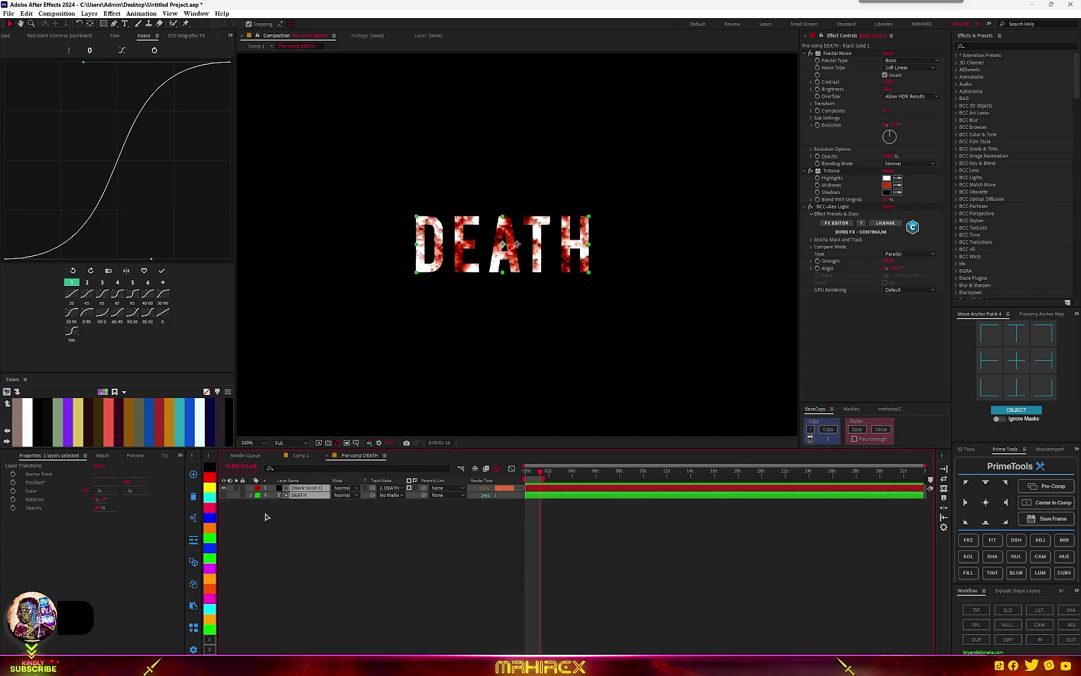
left_click(1046, 486)
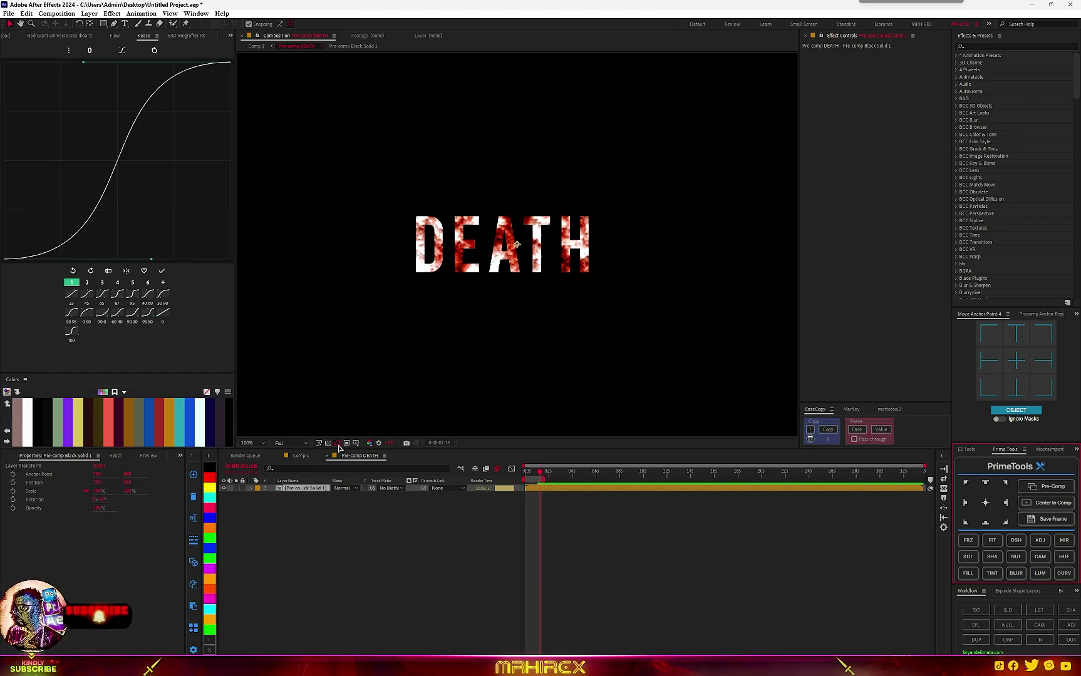
key("ctrl+space")
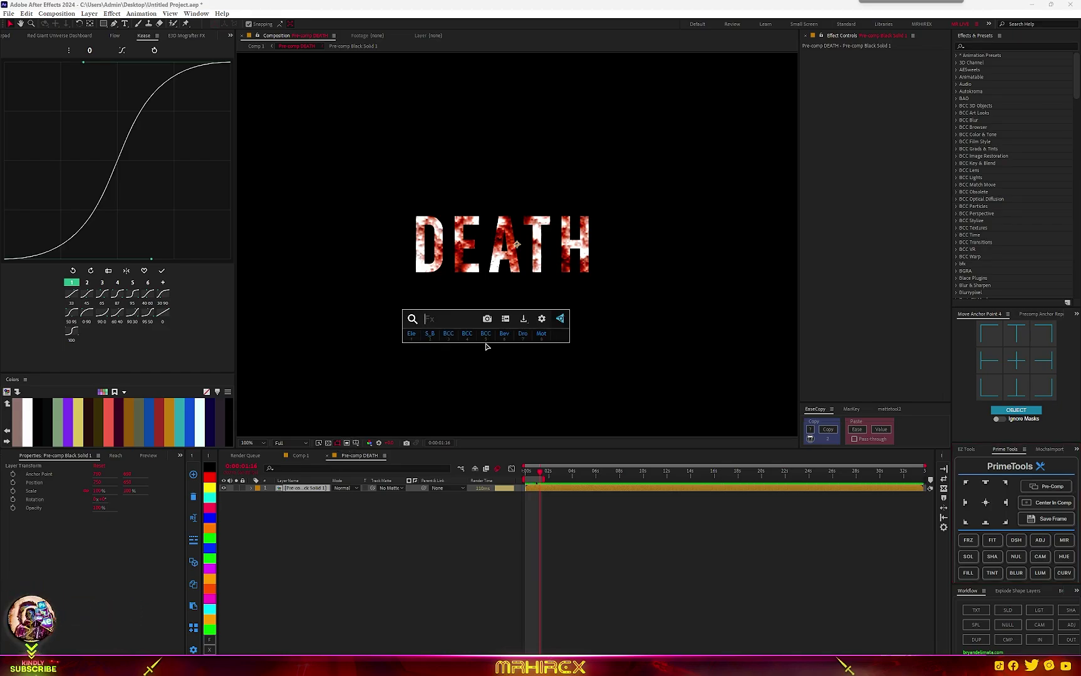
type("bevel")
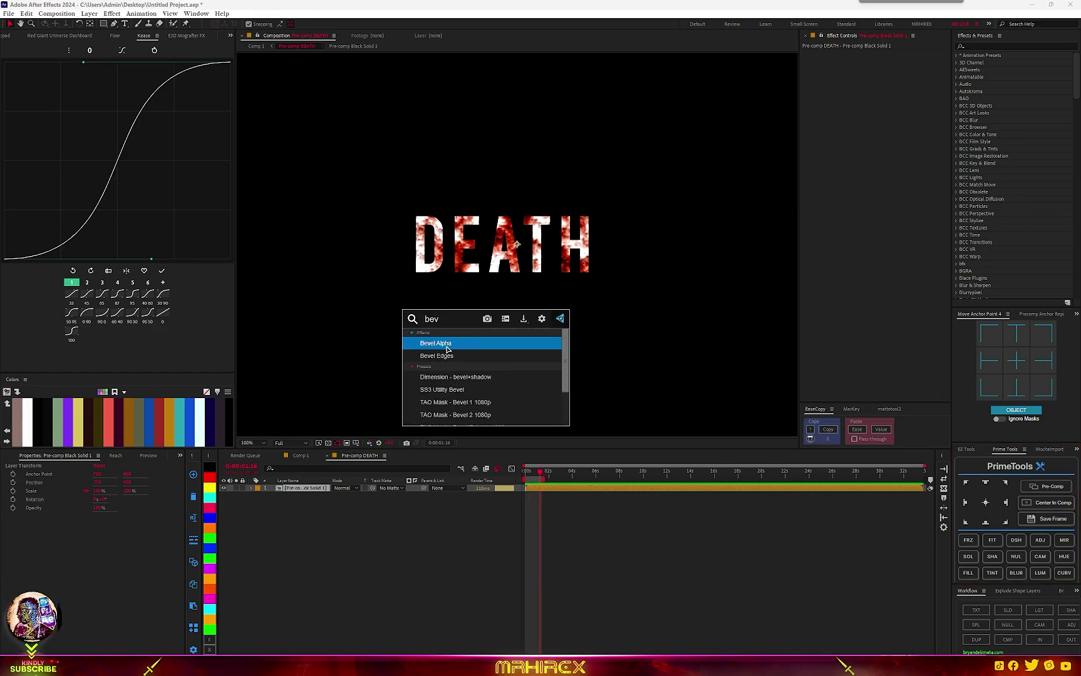
left_click(441, 350)
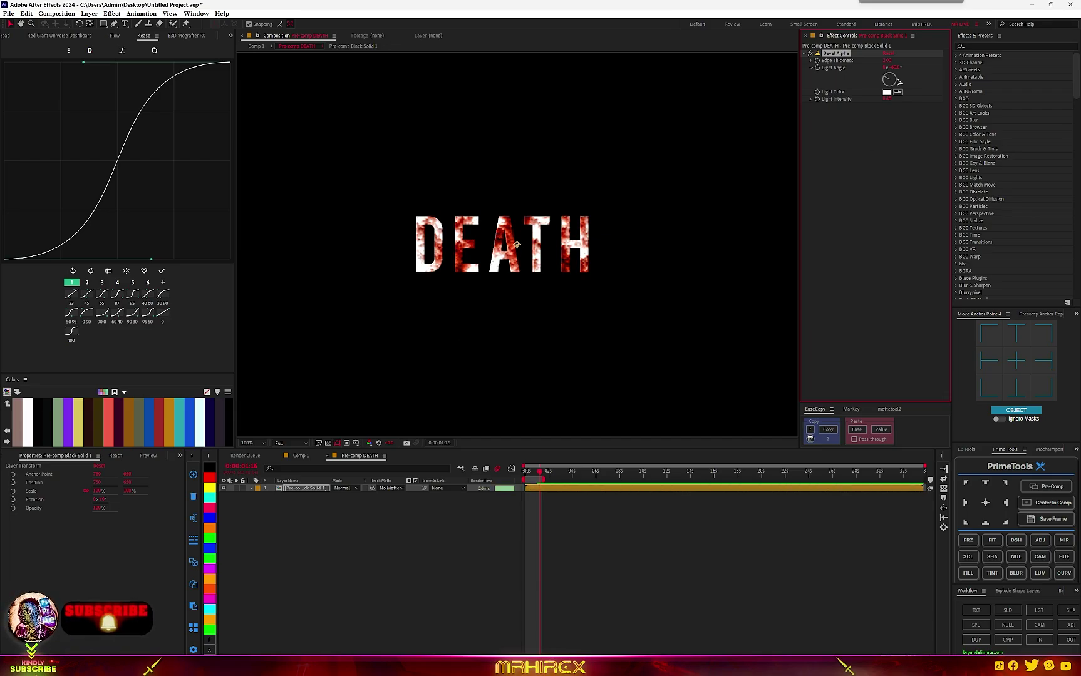
left_click(895, 63)
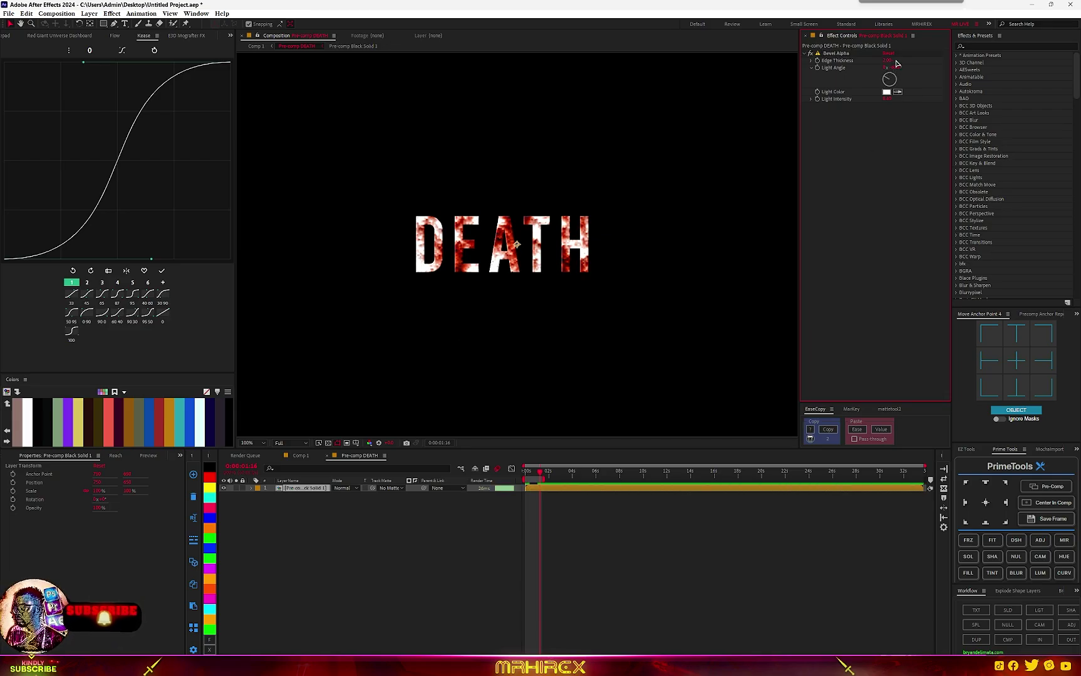
left_click_drag(887, 60, 891, 60)
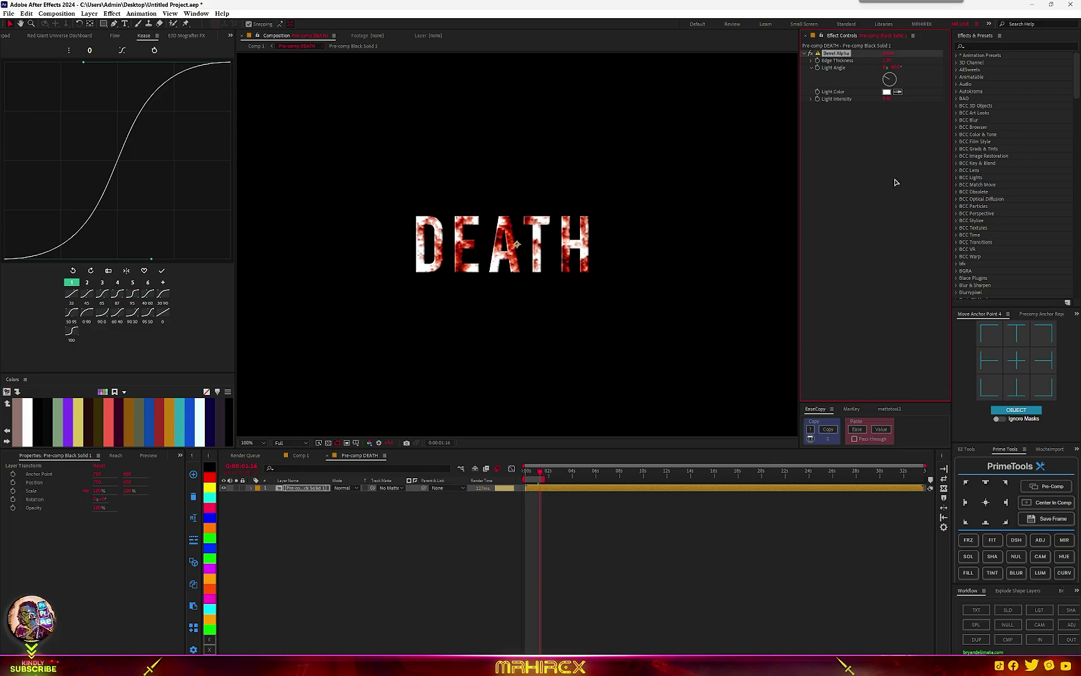
- Add a Drop Shadow to the textured DEATH layer and increase its Softness
left_click(896, 159)
key("ctrl+space")
type("dr")
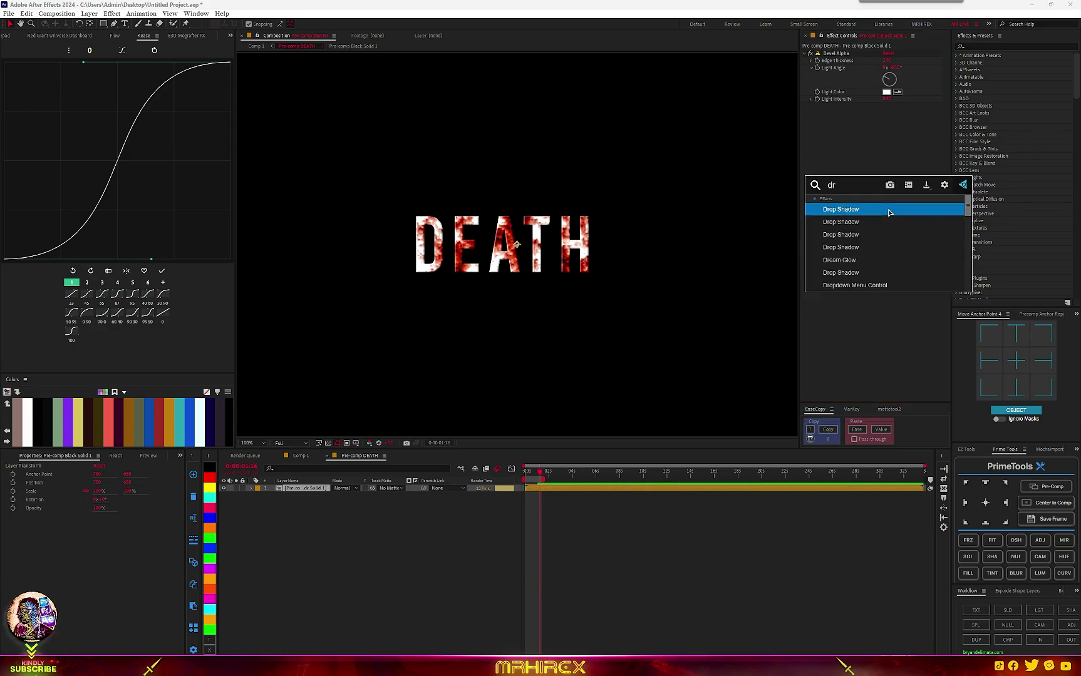
type("op")
left_click(840, 260)
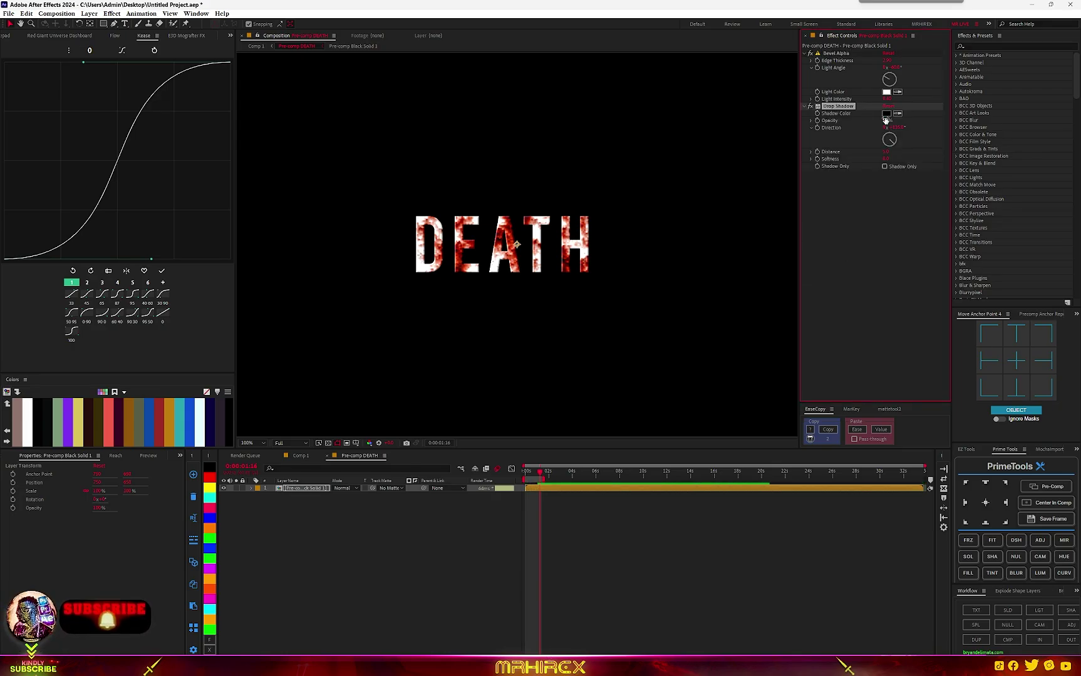
left_click_drag(887, 159, 900, 160)
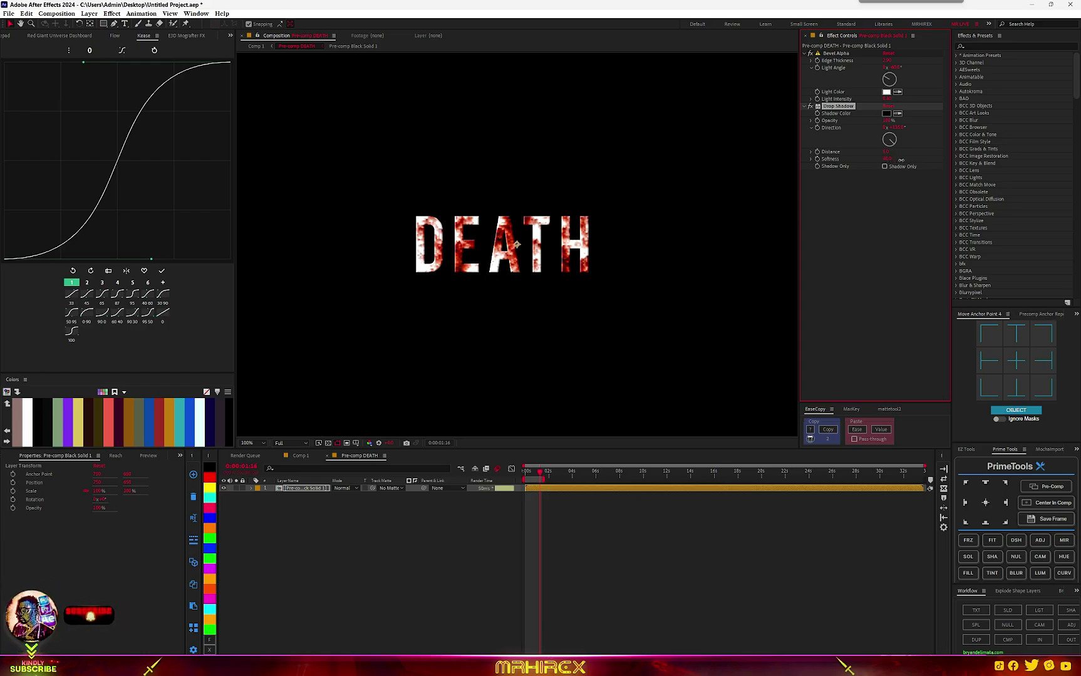
- Apply Deep Glow 2 to the DEATH pre-comp in Comp 1 and set its Tint Mode to Duocolor
left_click(299, 456)
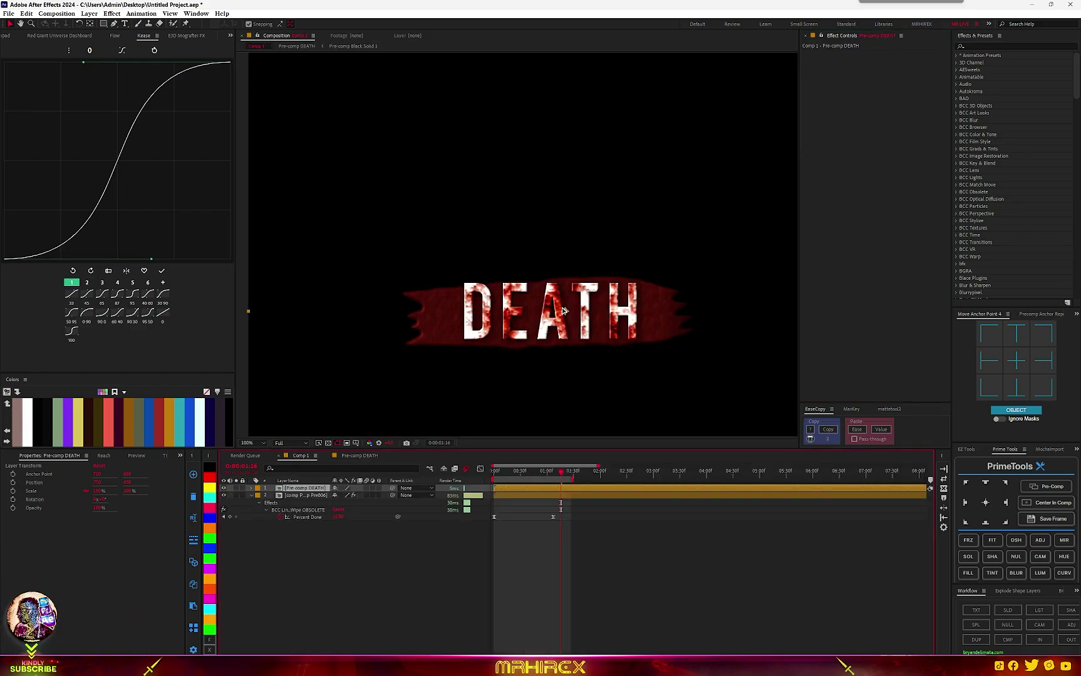
key("ctrl+space")
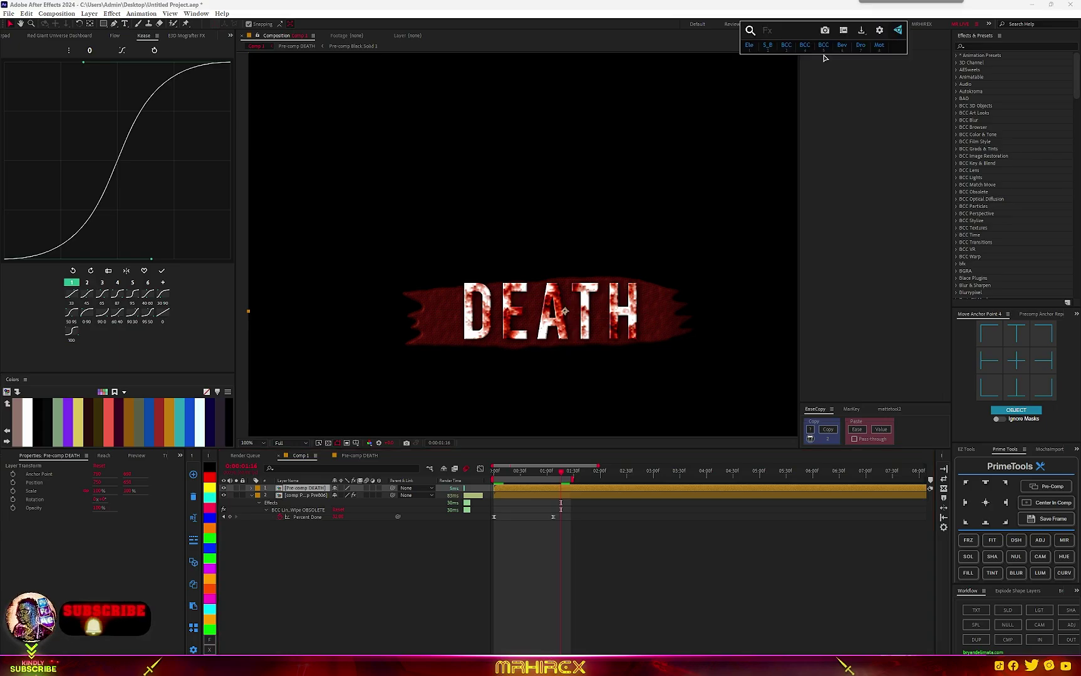
type("deep")
left_click(824, 79)
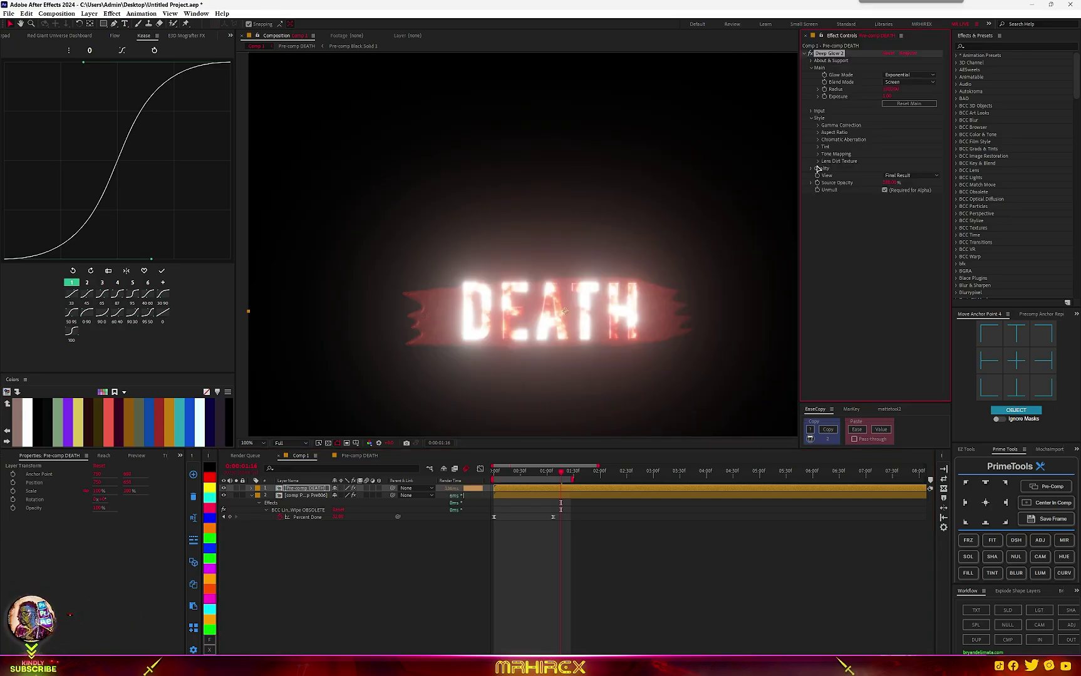
left_click(818, 162)
left_click(818, 146)
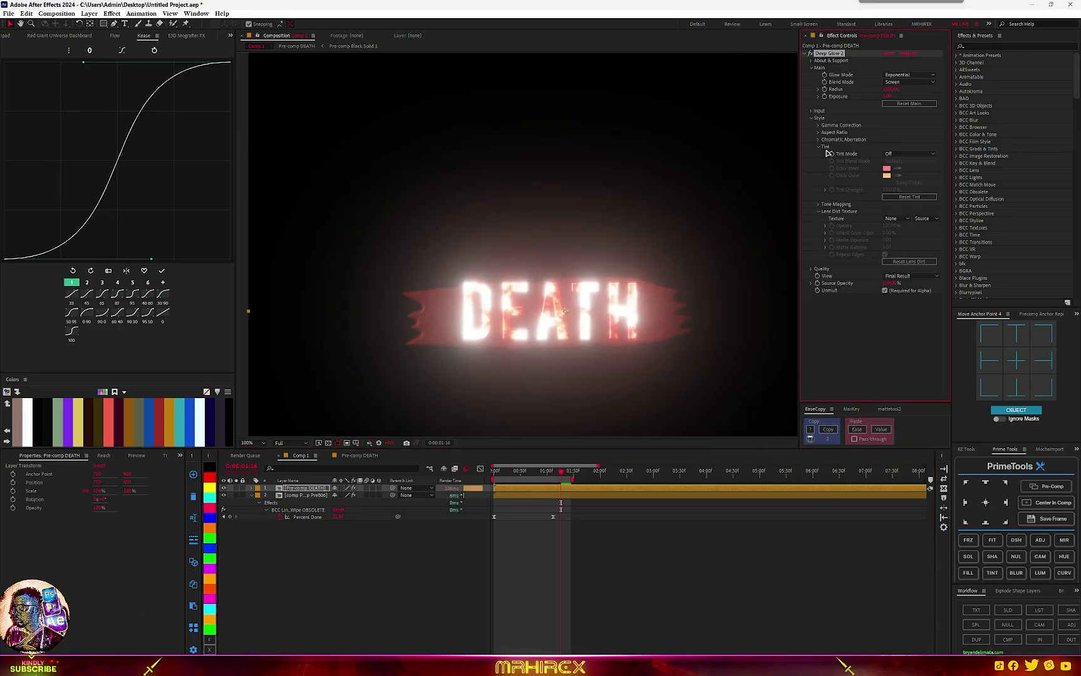
left_click(908, 153)
left_click(895, 183)
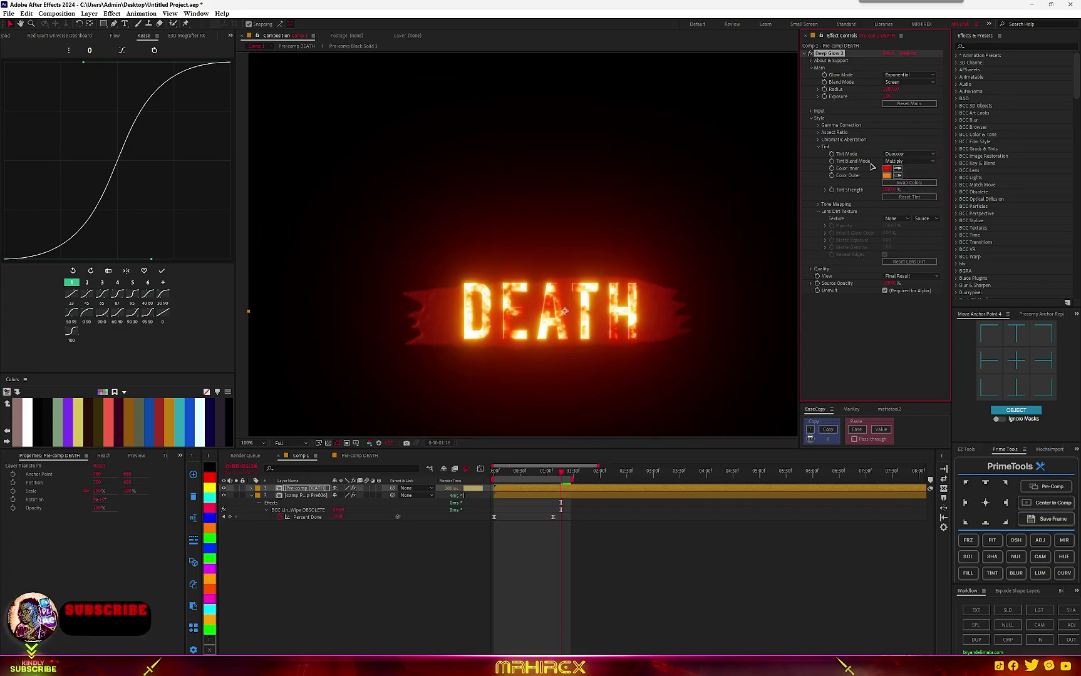
- Lower the Exposure of the DEATH layer's Deep Glow and turn on the transparency grid
left_click_drag(887, 96, 854, 100)
left_click(890, 96)
left_click_drag(887, 98, 808, 104)
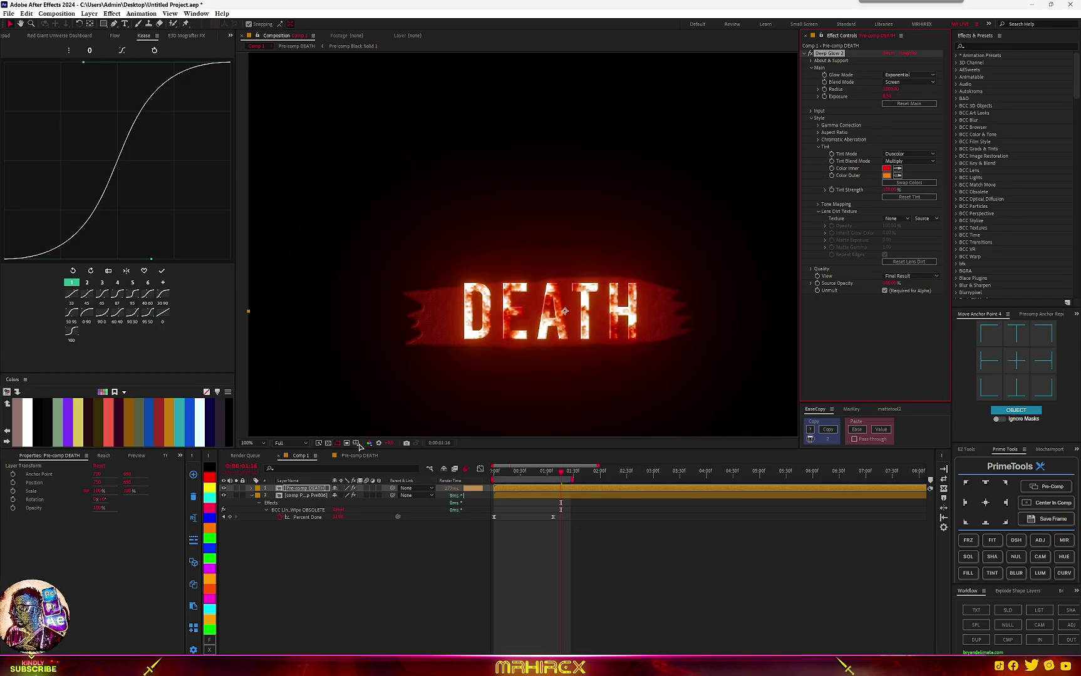
left_click(328, 443)
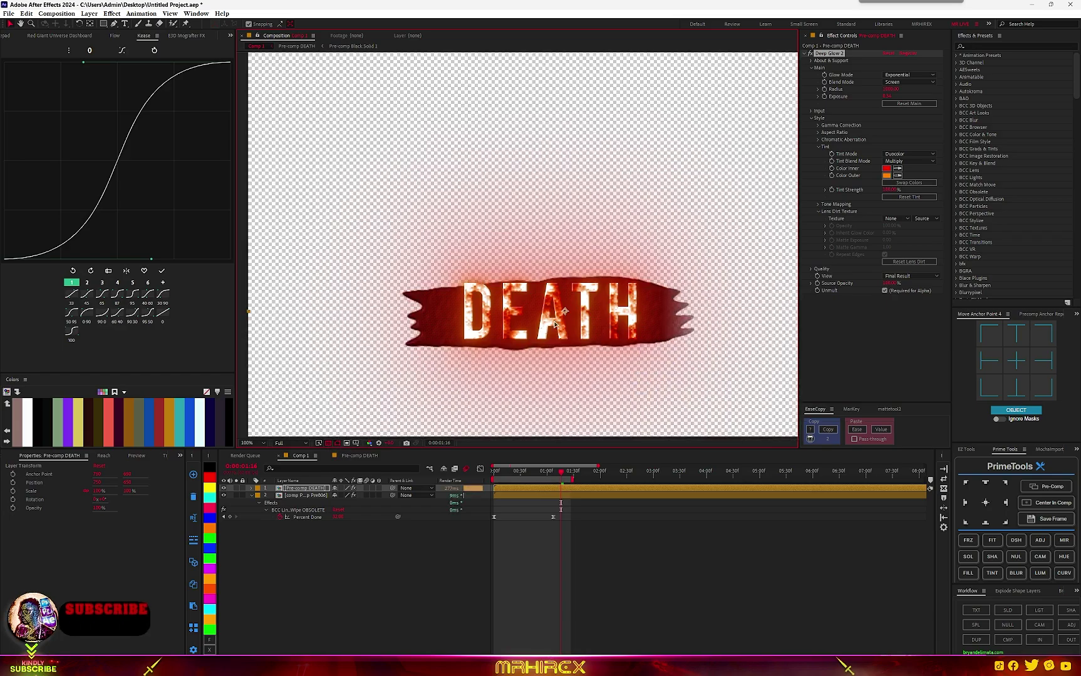
- Pre-compose the red strip layer and add a Drop Shadow to it with increased Softness
left_click(303, 496)
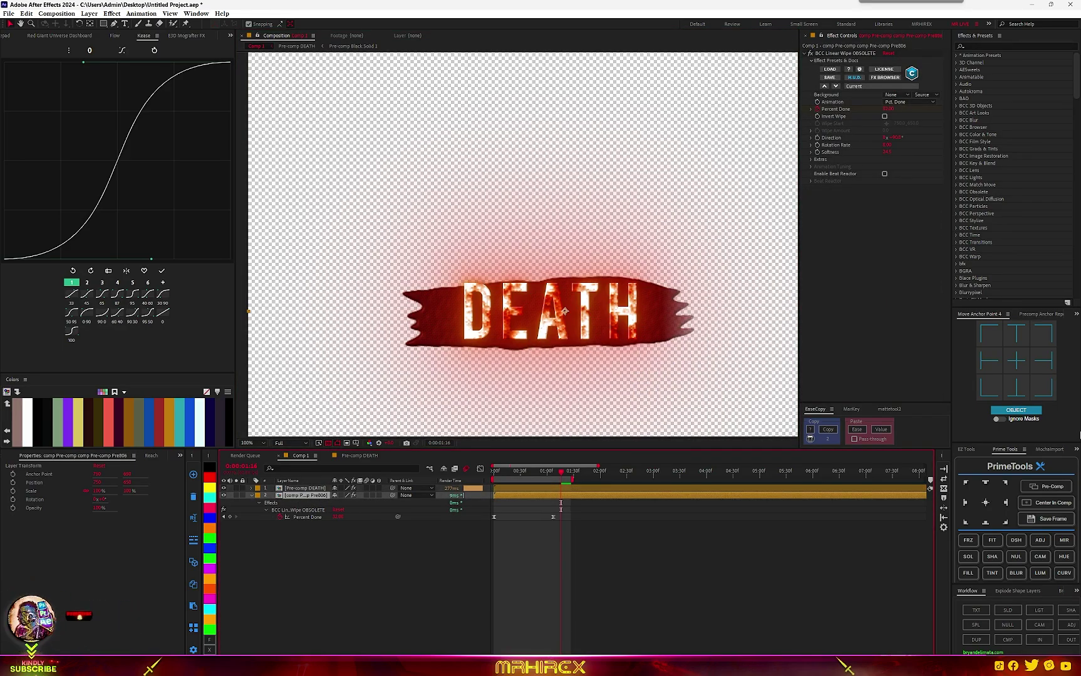
left_click(1052, 487)
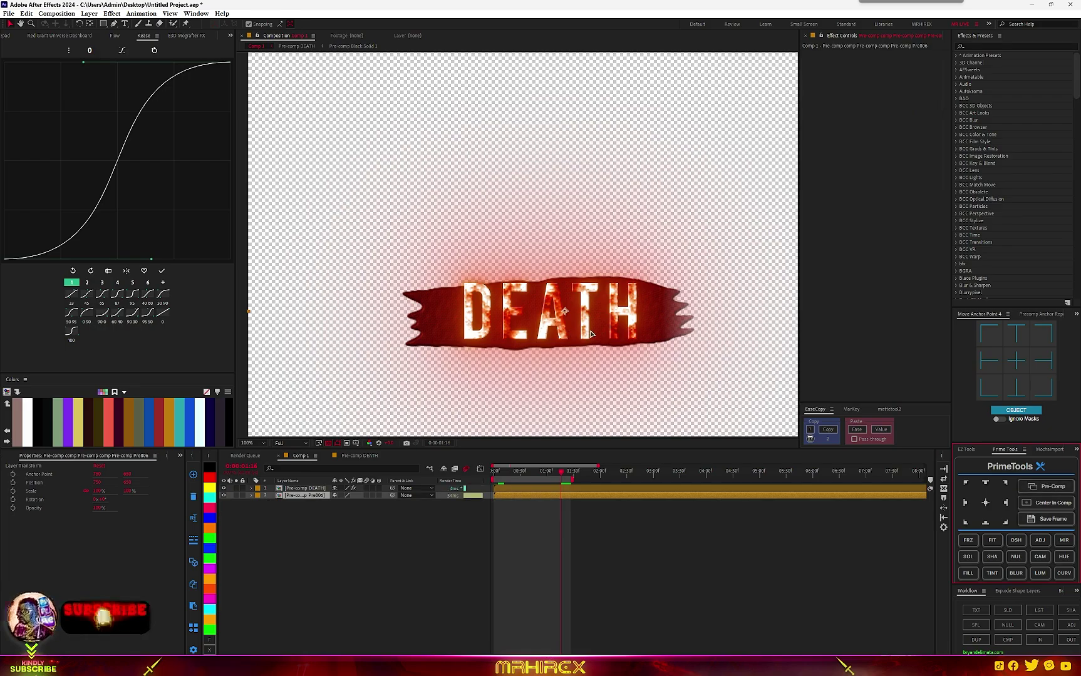
key("ctrl+space")
type("drop")
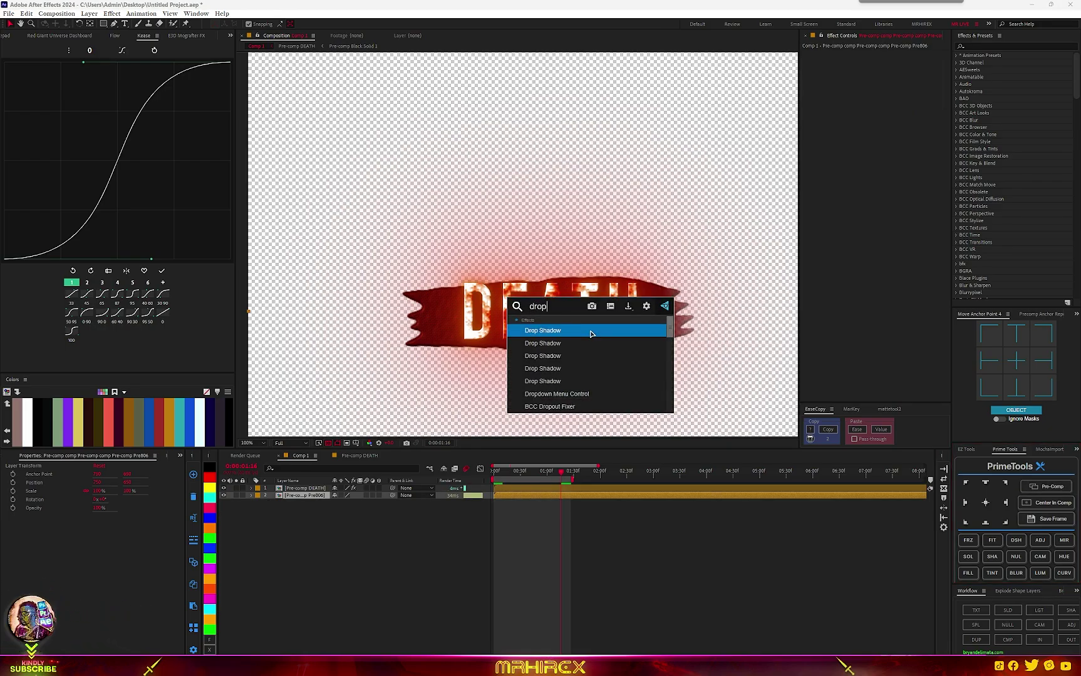
left_click(556, 381)
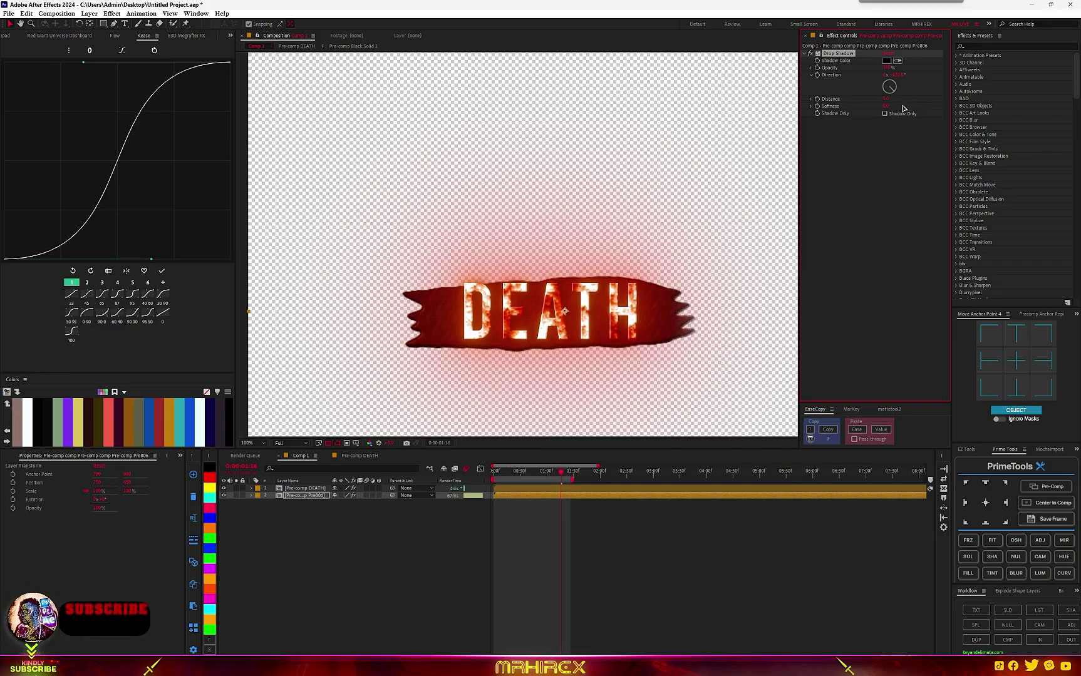
left_click_drag(884, 108, 902, 108)
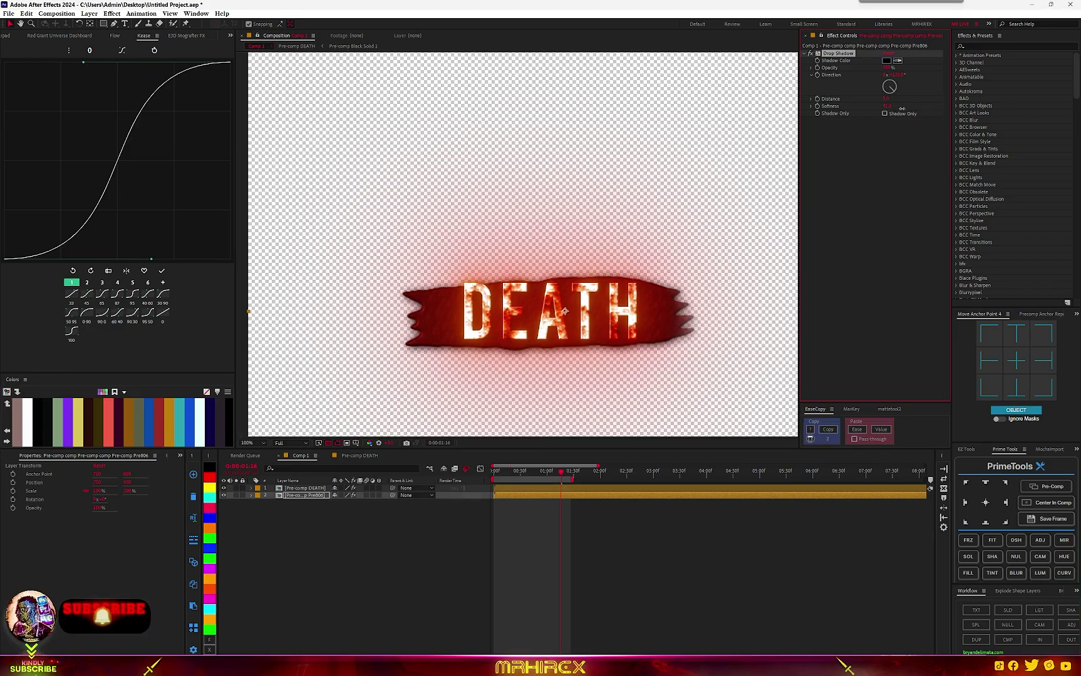
- Apply the same duocolor-tinted Deep Glow 2 to the red strip layer and turn off the transparency grid
left_click(884, 200)
key("ctrl+space")
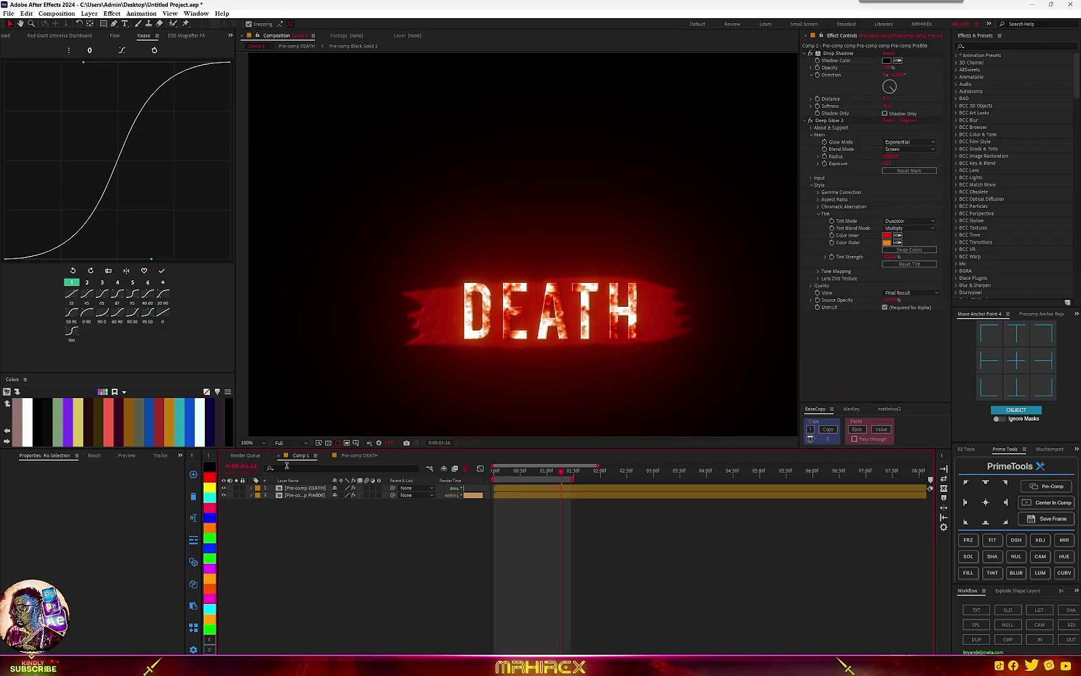
- Draw a small rectangle in the empty area above and to the left of DEATH, with no fill and a white stroke
scroll(478, 321, "down", 2)
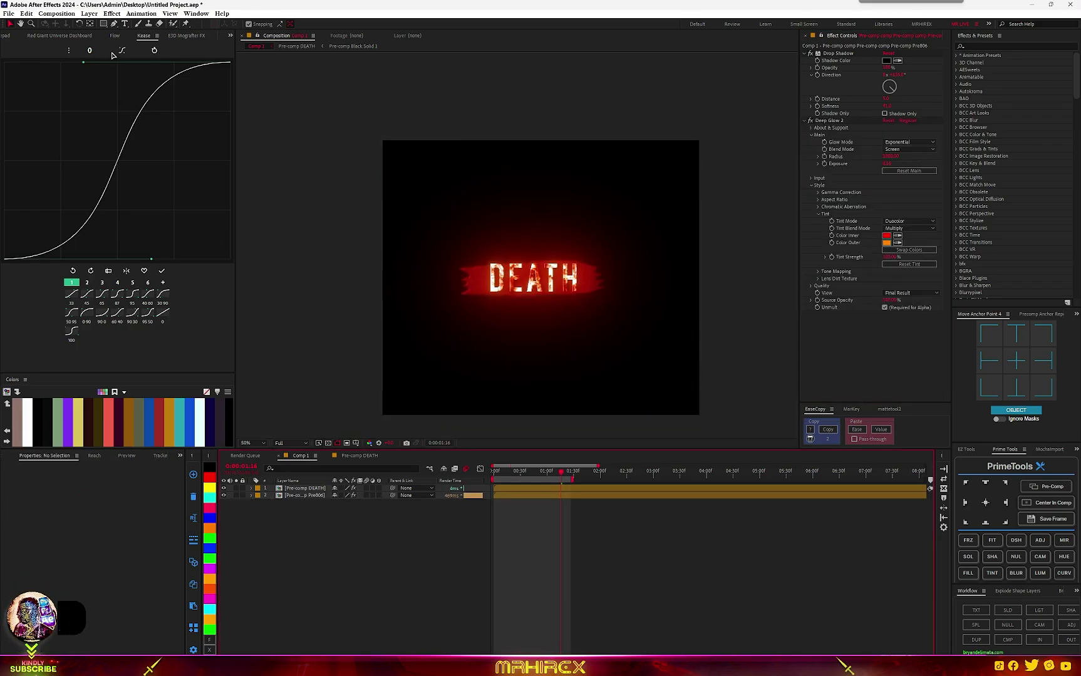
left_click(103, 23)
left_click_drag(421, 184, 447, 175)
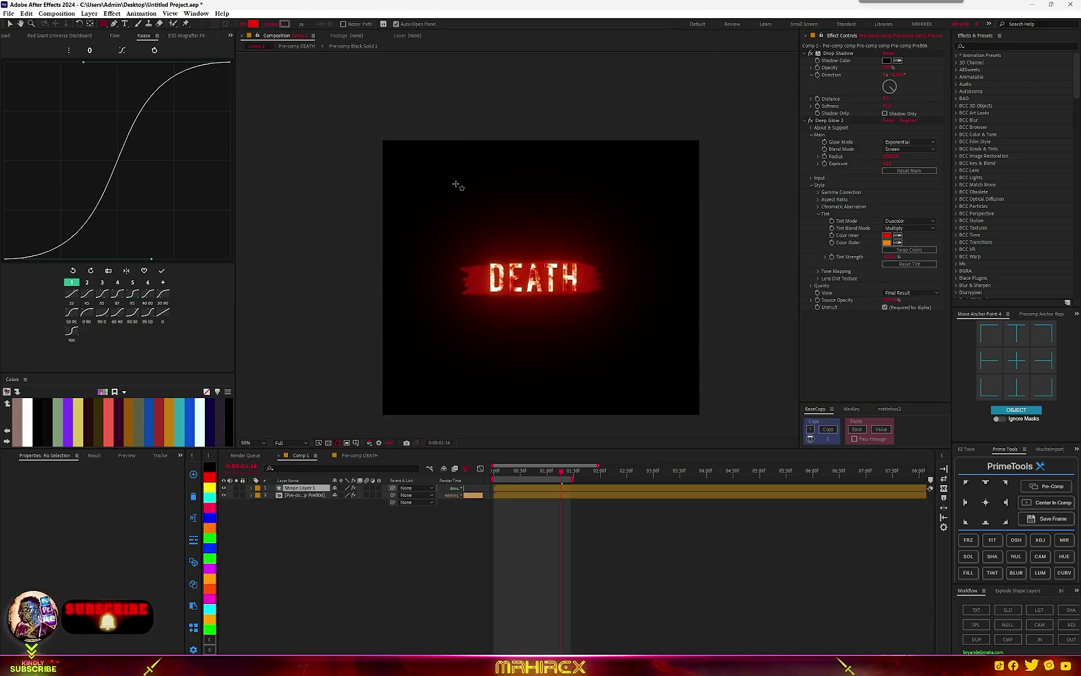
key("period")
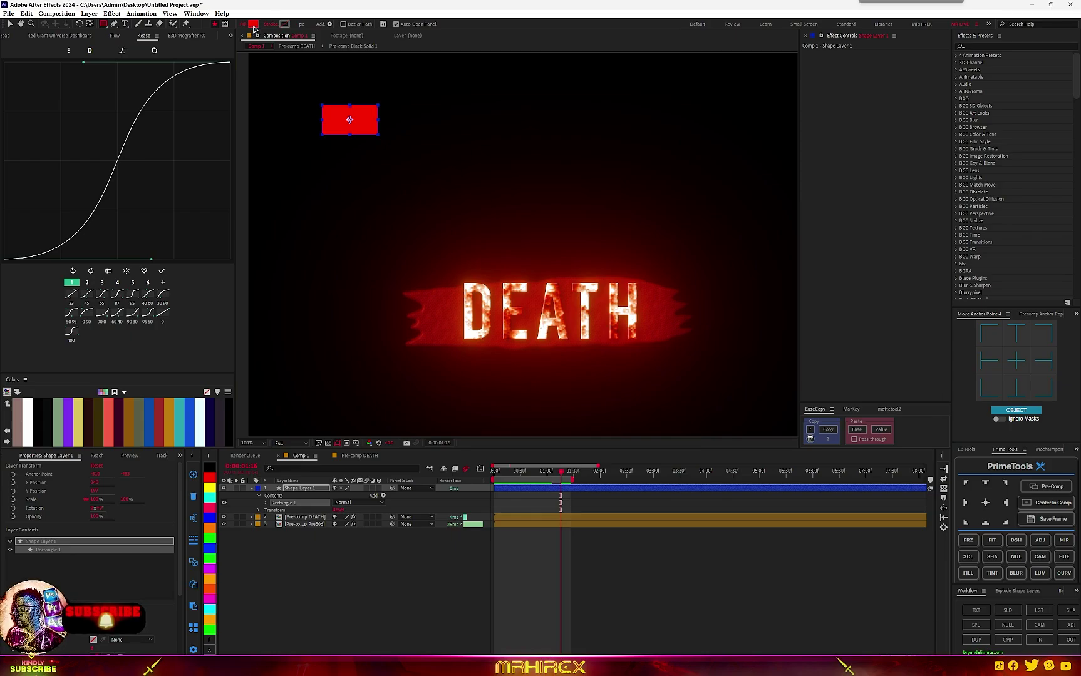
left_click(253, 25, "alt")
left_click_drag(301, 25, 301, 24)
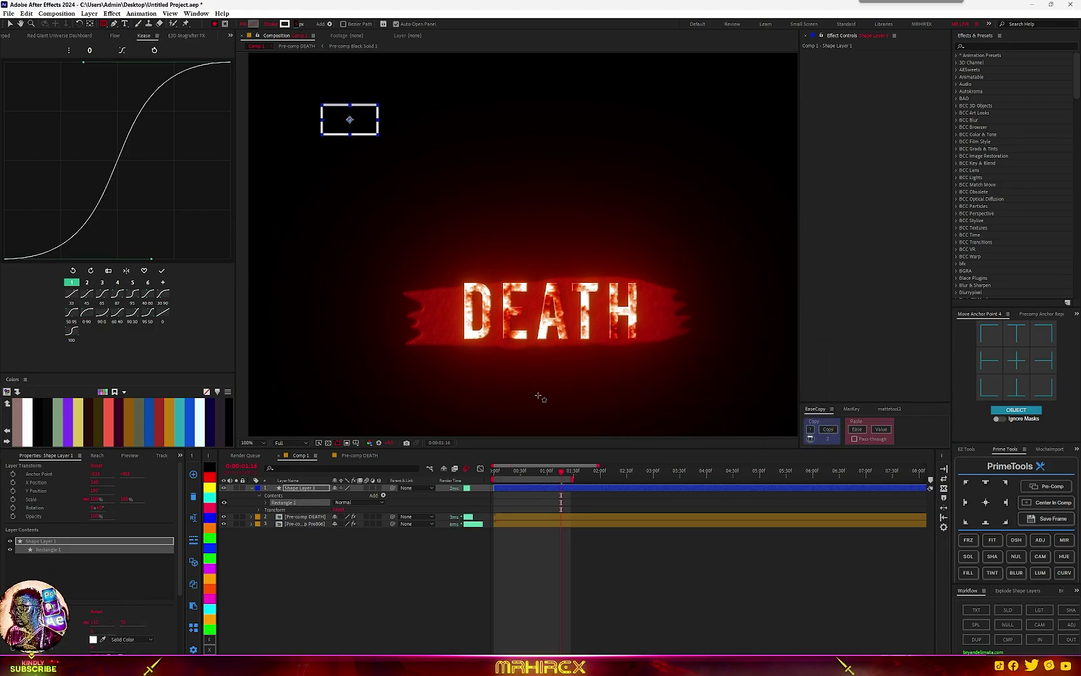
key("v")
- Add the white text GO, place it inside the outlined rectangle and scale both down to a small boxed label
left_click(976, 611)
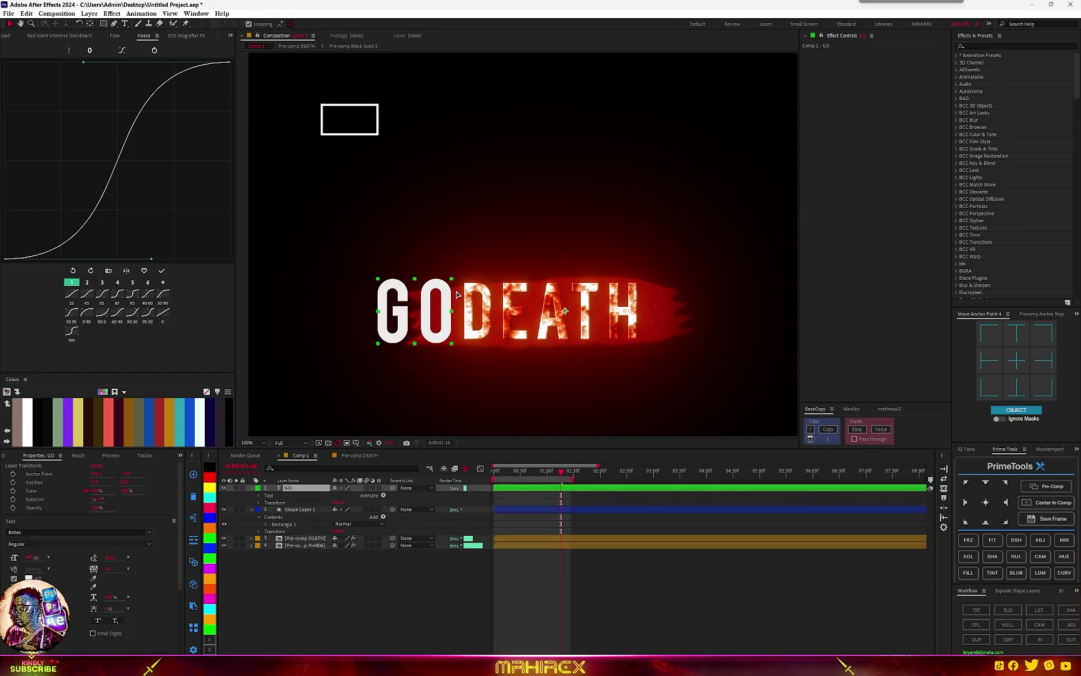
left_click_drag(412, 310, 347, 118)
key("Caps_Lock")
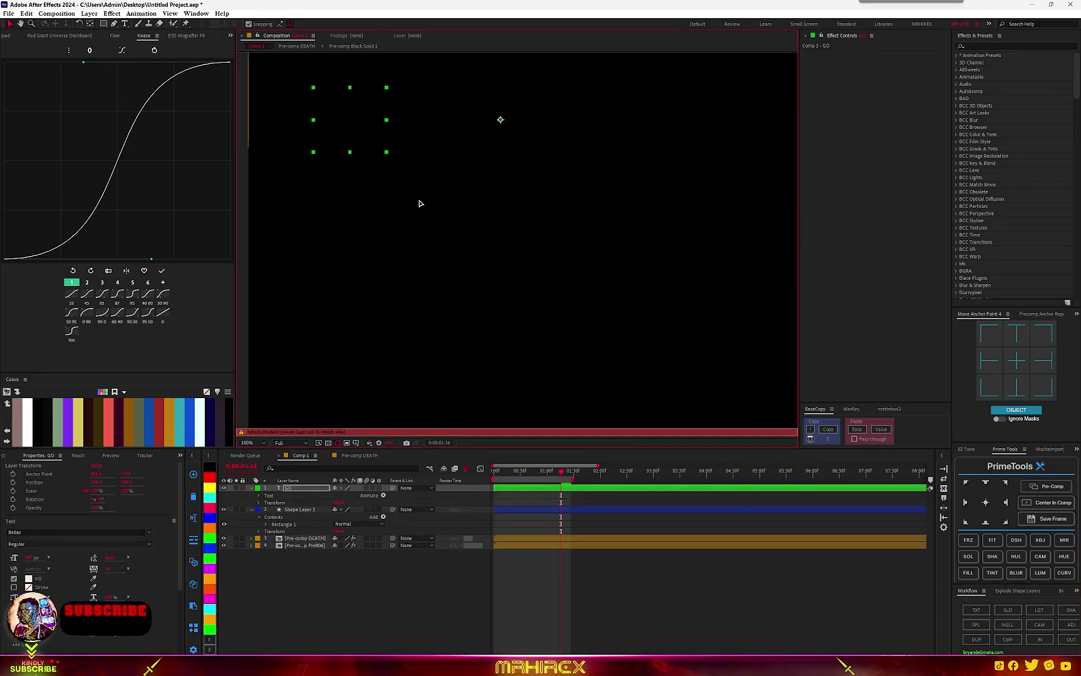
key("Caps_Lock")
left_click(299, 510)
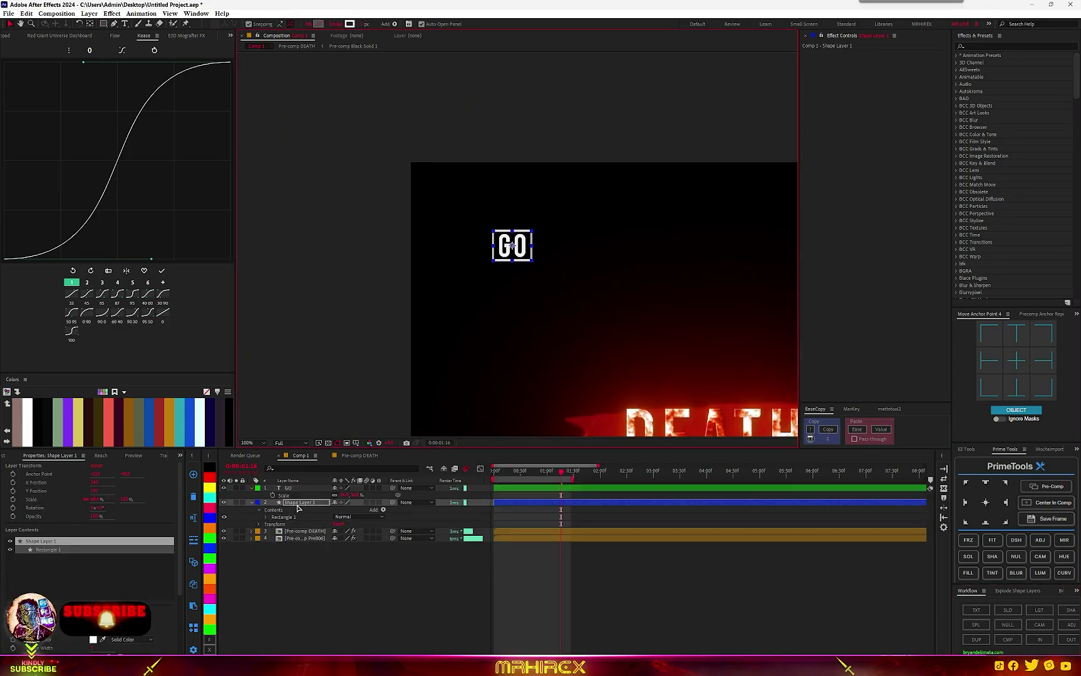
- Duplicate the outlined rectangle beside the GO box and place the text IN inside the copy
left_click(298, 505)
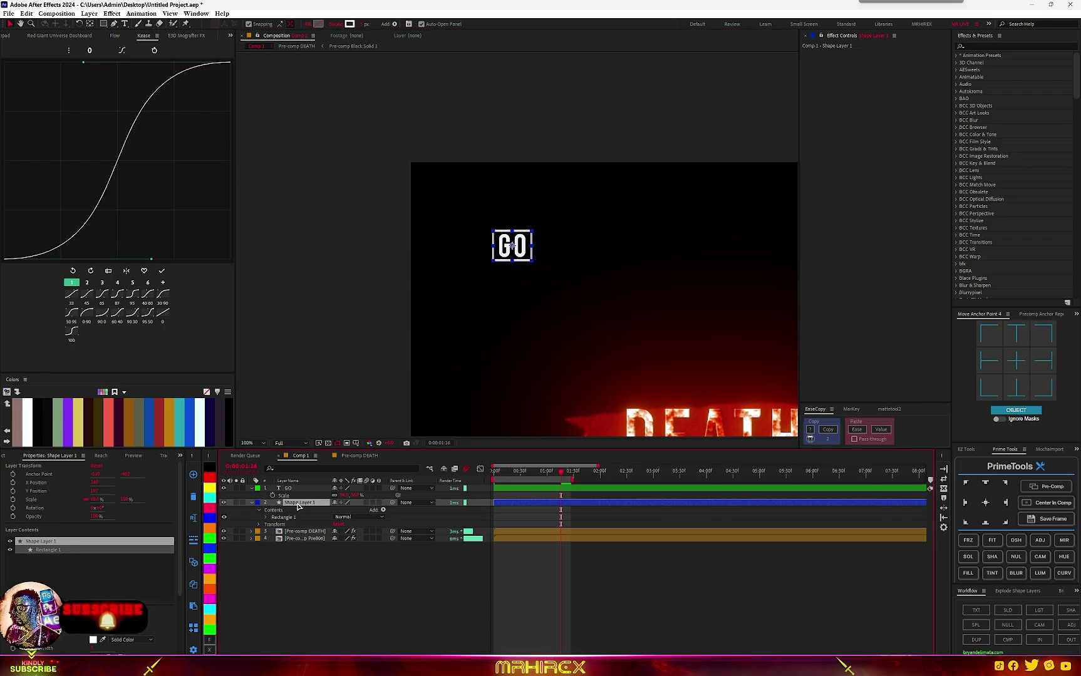
key("ctrl+d")
left_click_drag(512, 252, 582, 253)
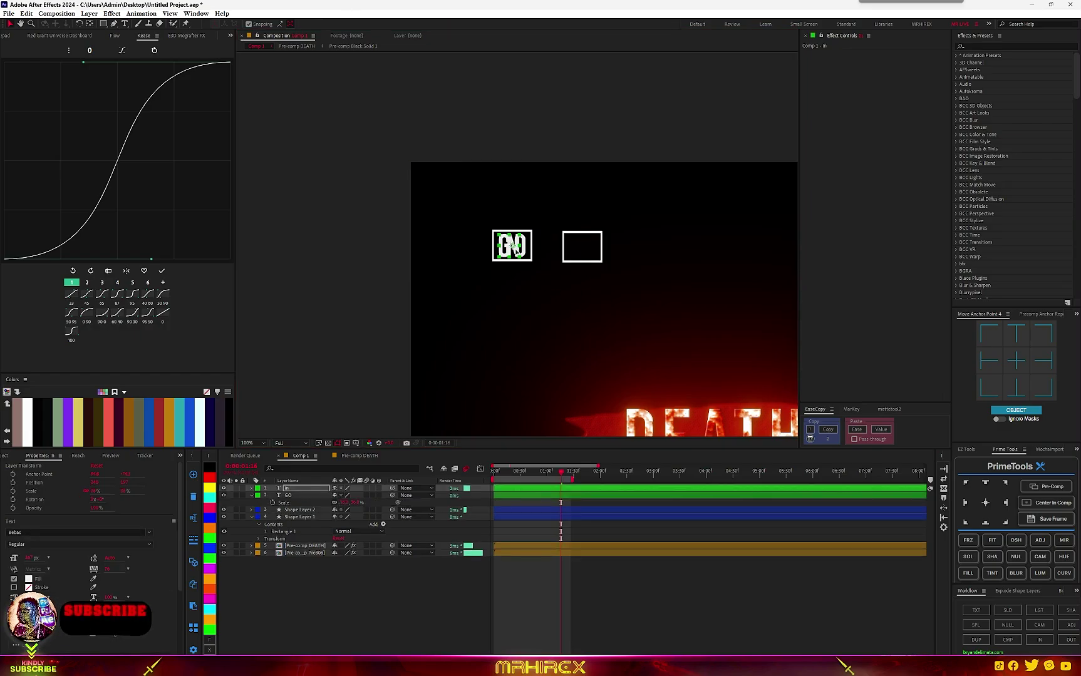
left_click_drag(517, 249, 590, 249)
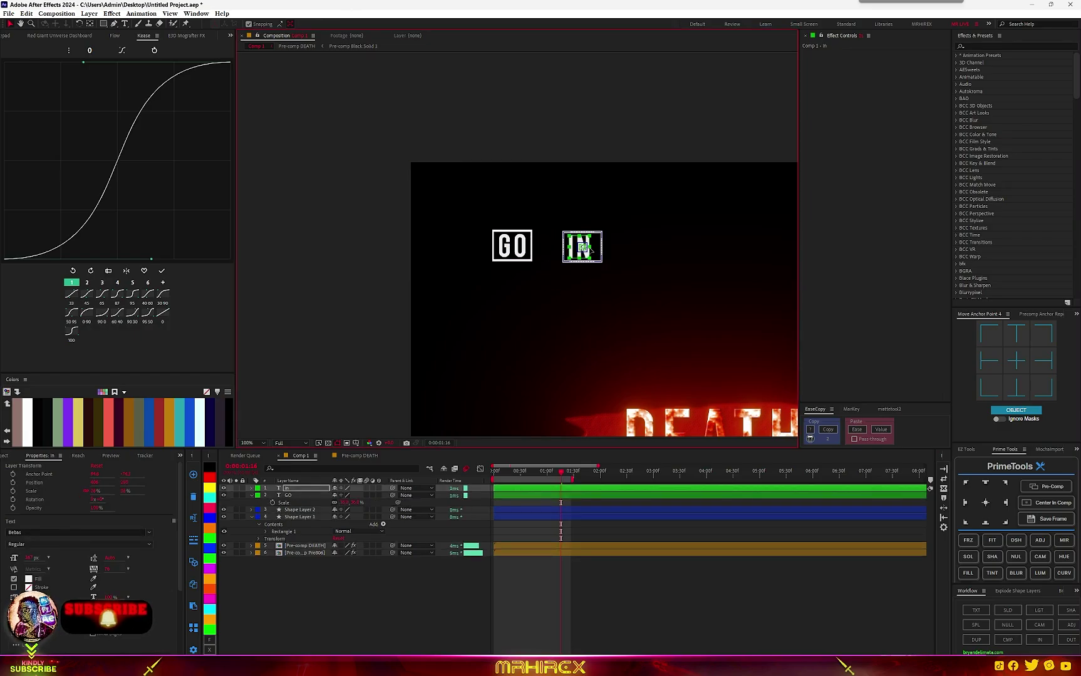
scroll(591, 249, "up", 1)
- Pre-compose GO and IN with their rectangles and place them behind the title, GO above its left end and IN below its right end
left_click(296, 496)
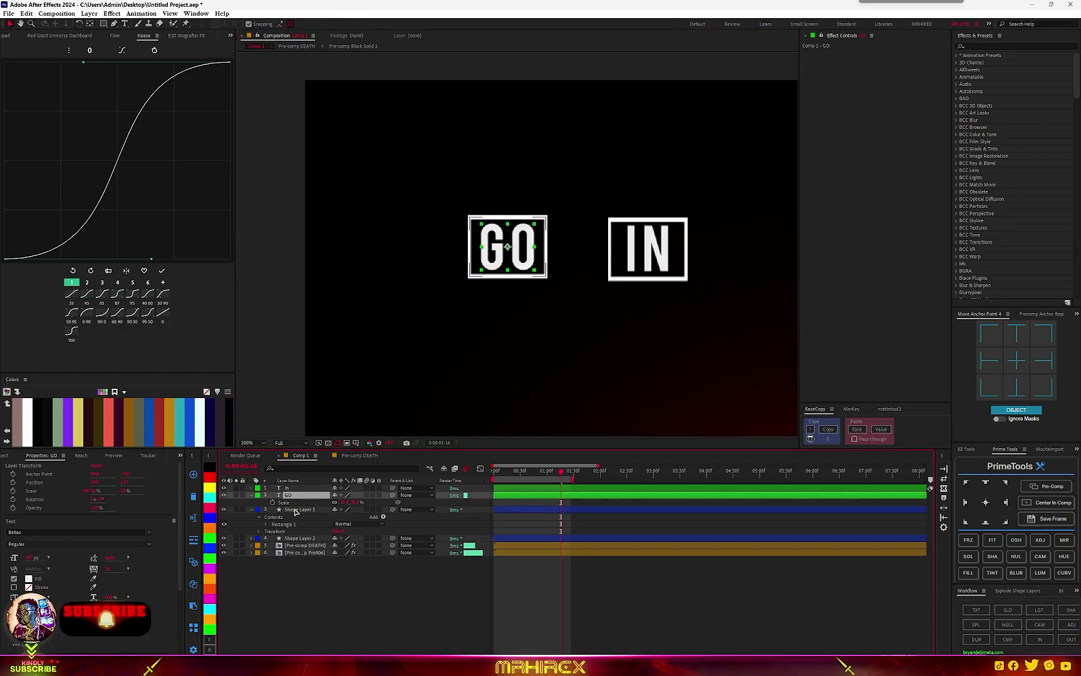
left_click(297, 510, "ctrl")
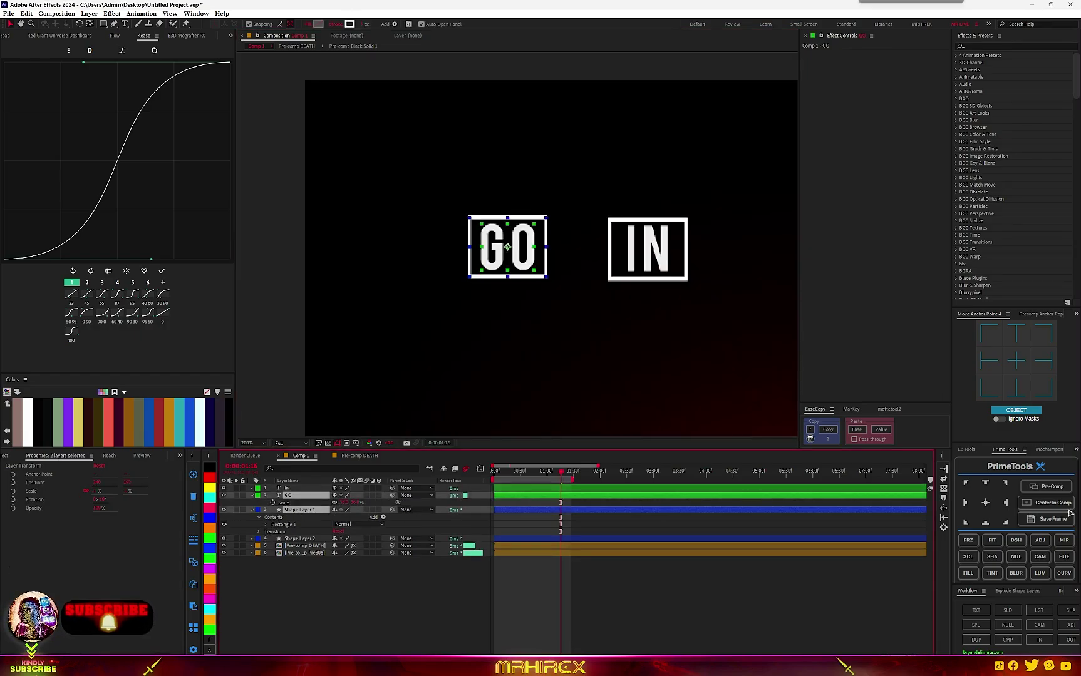
left_click(1052, 487)
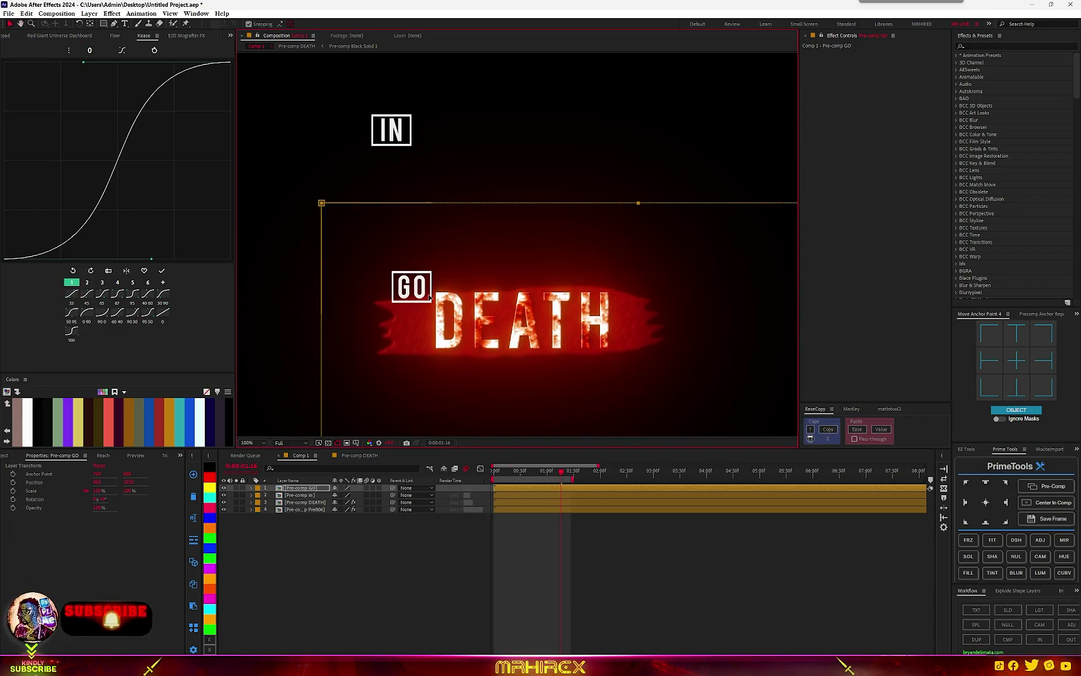
left_click_drag(307, 489, 304, 512)
left_click_drag(637, 370, 623, 364)
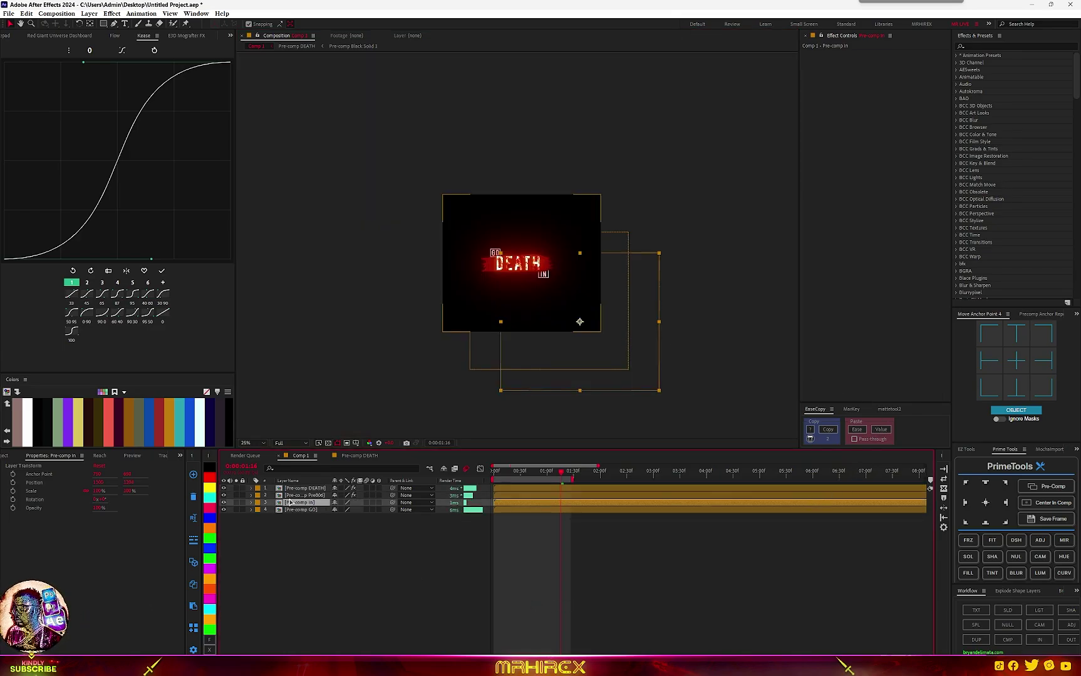
- Pre-compose the positioned IN and GO layers again, each on its own, so their bounds match the composition frame
left_click(543, 275)
key("ctrl+z")
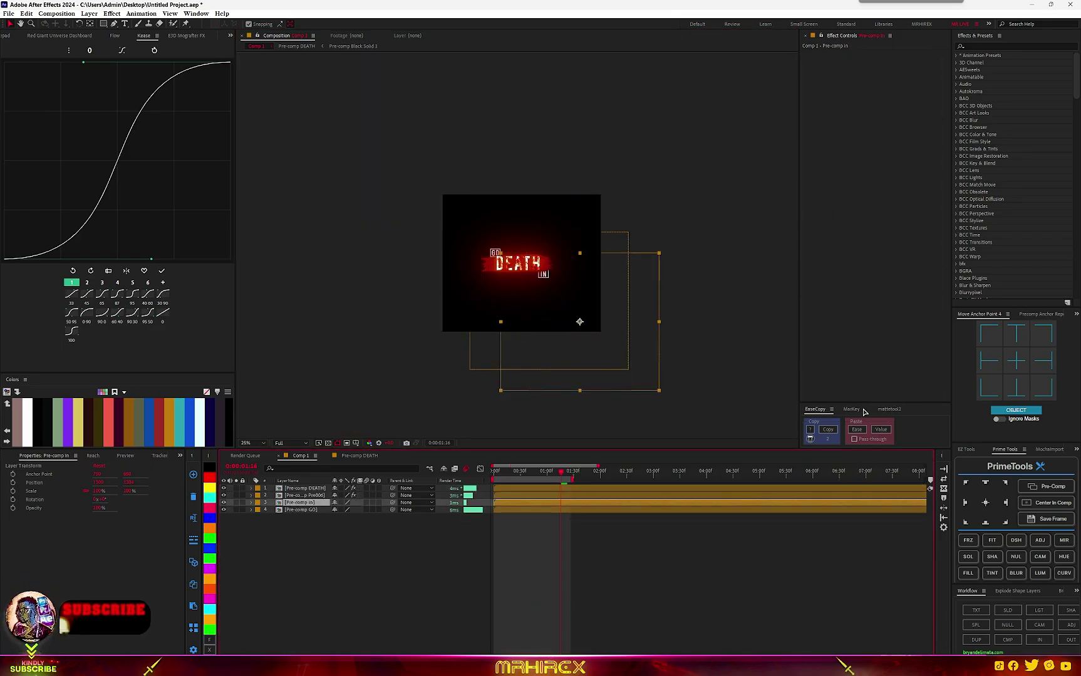
left_click(896, 409)
left_click(896, 425)
left_click(323, 511)
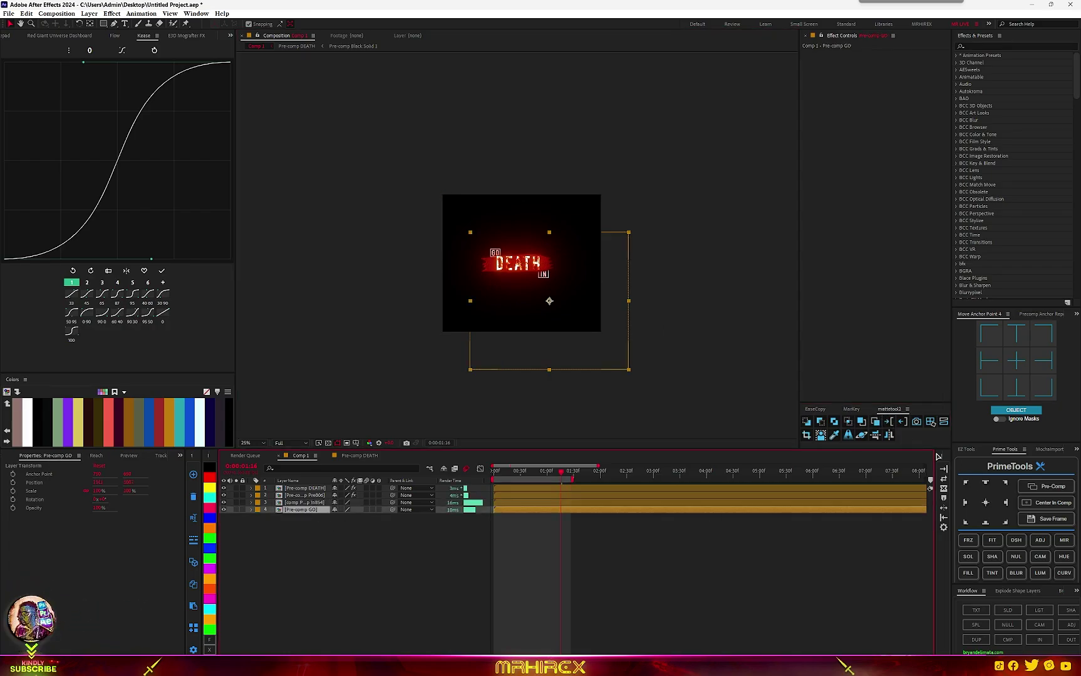
left_click(886, 425)
- Keyframe the GO layer's Position and Scale at 0:00:00:30, and move its Position lower at the composition's first frame
scroll(565, 274, "up", 4)
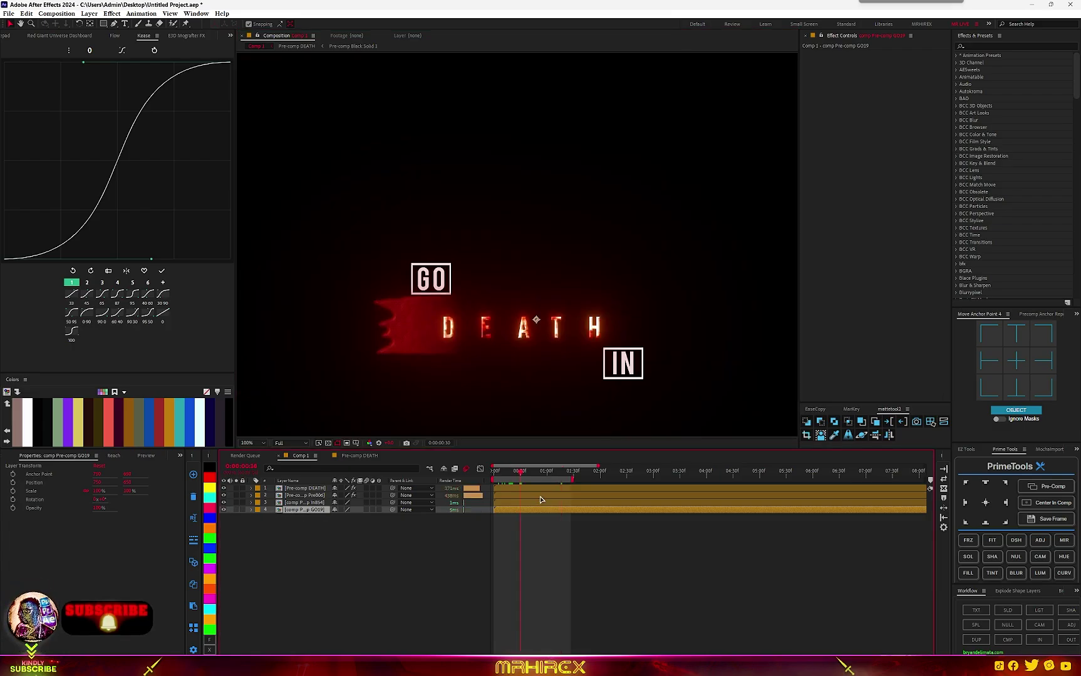
key("alt+shift+p")
key("p")
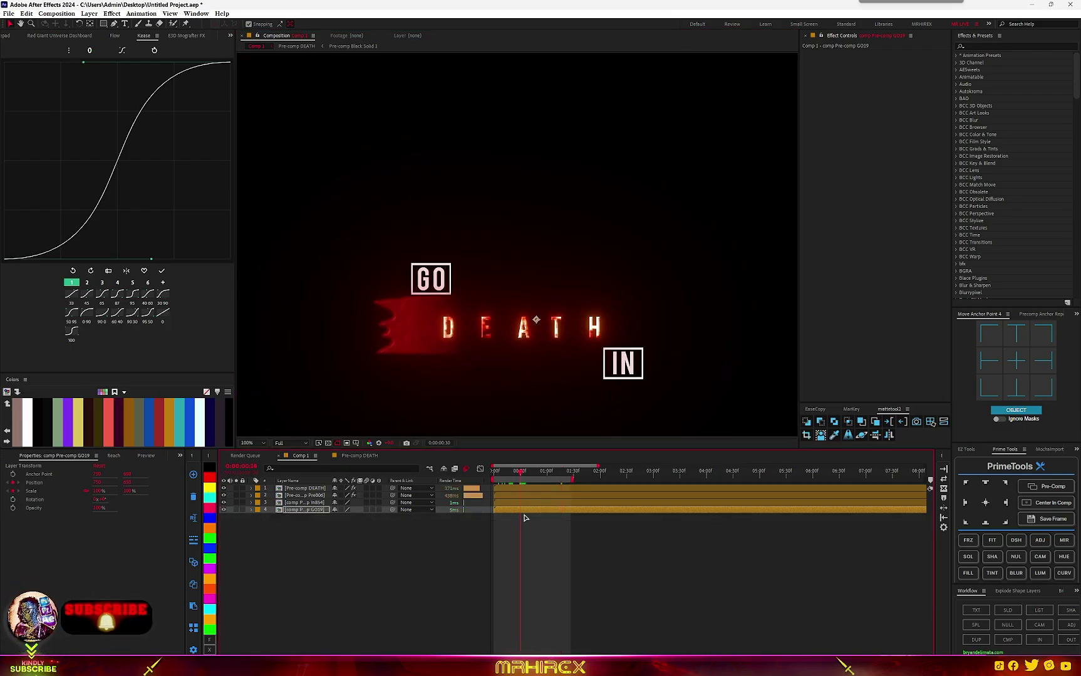
key("u")
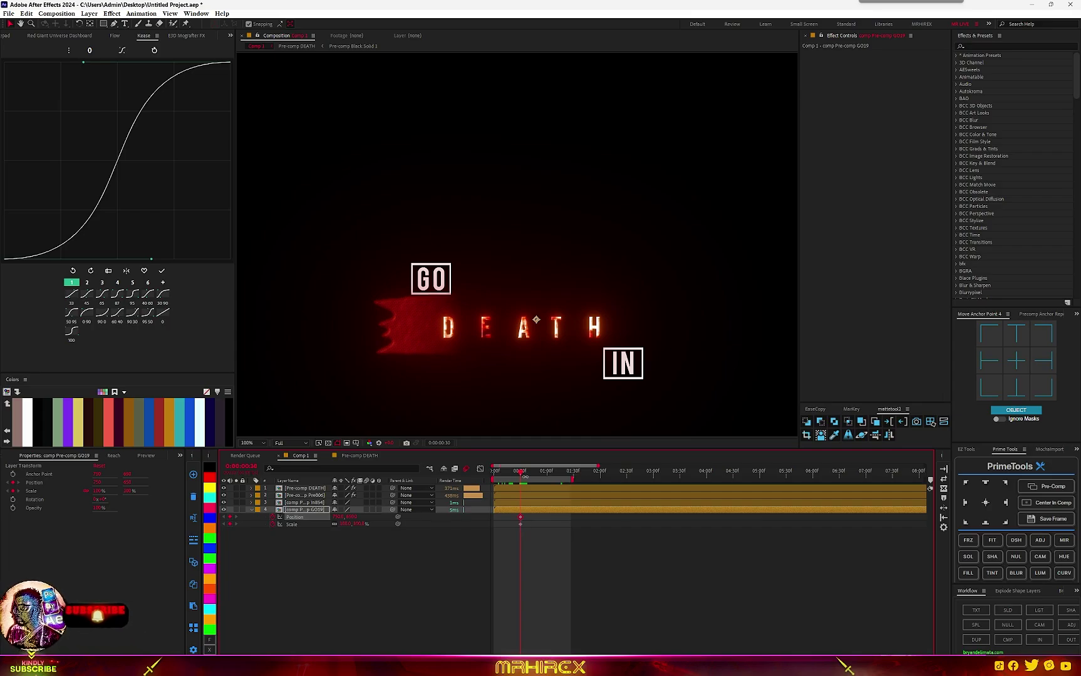
left_click_drag(525, 476, 494, 477)
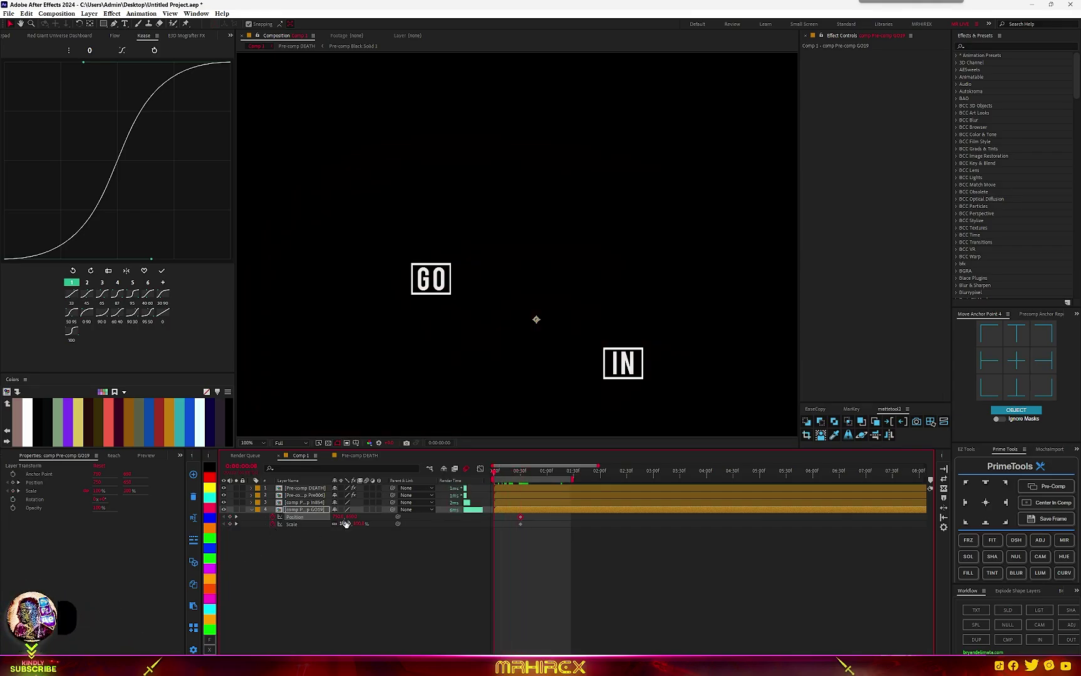
left_click_drag(352, 517, 394, 510)
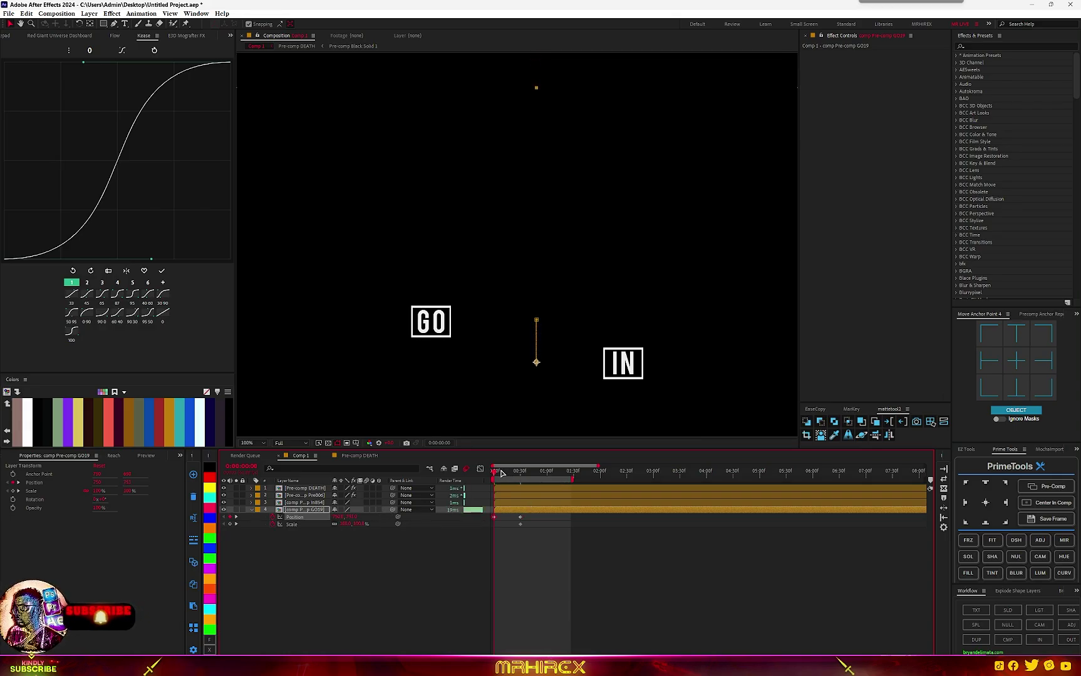
- Keyframe the GO layer's Opacity at 0% on the composition's first frame and at 100% around half a second in
key("t")
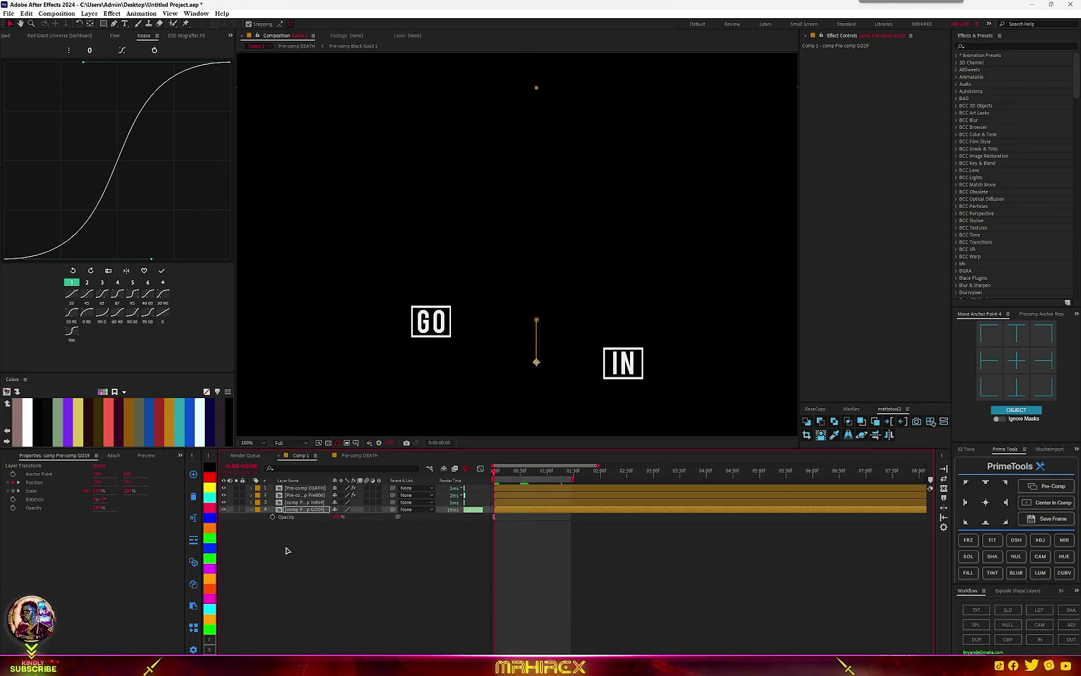
left_click(272, 517)
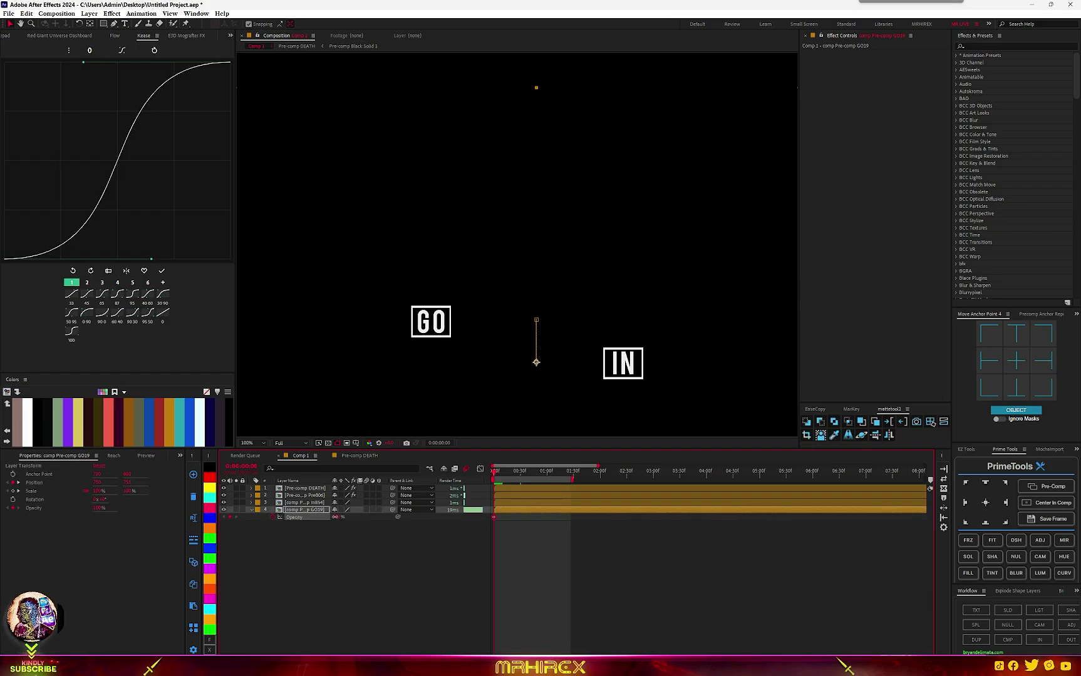
left_click_drag(336, 517, 269, 517)
key("u")
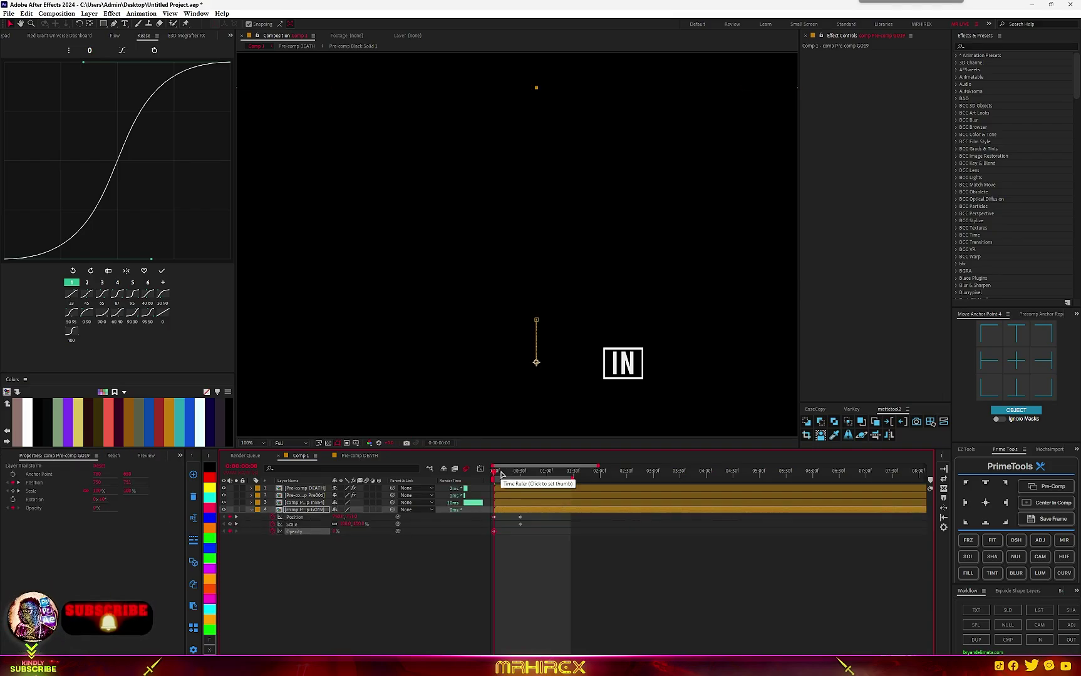
left_click_drag(494, 475, 524, 479)
left_click(332, 531)
left_click_drag(335, 531, 642, 531)
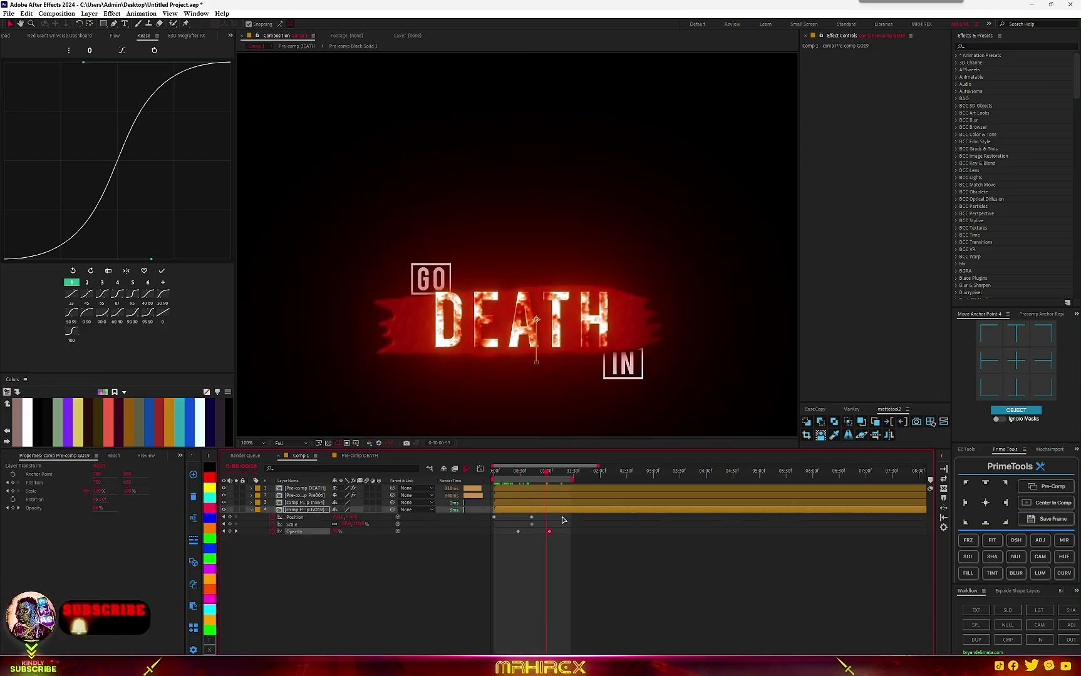
- Apply Easy Ease to all of the GO layer's Position, Scale and Opacity keyframes, then select its two Position keyframes
left_click_drag(562, 520, 480, 540)
key("F9")
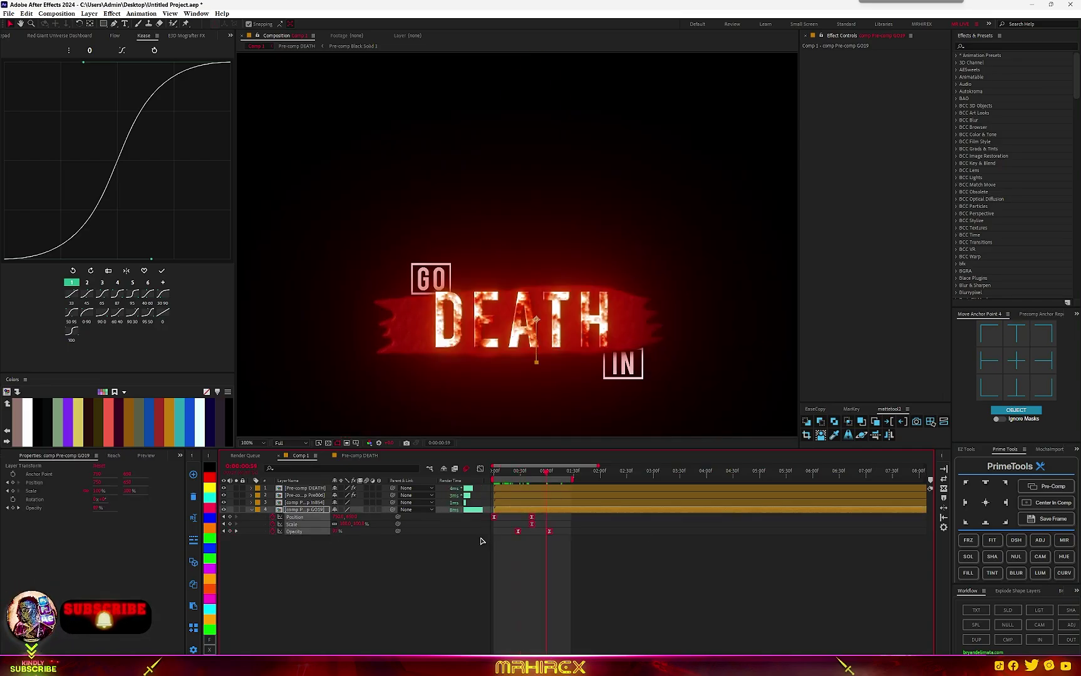
left_click(560, 524)
left_click_drag(540, 519, 486, 523)
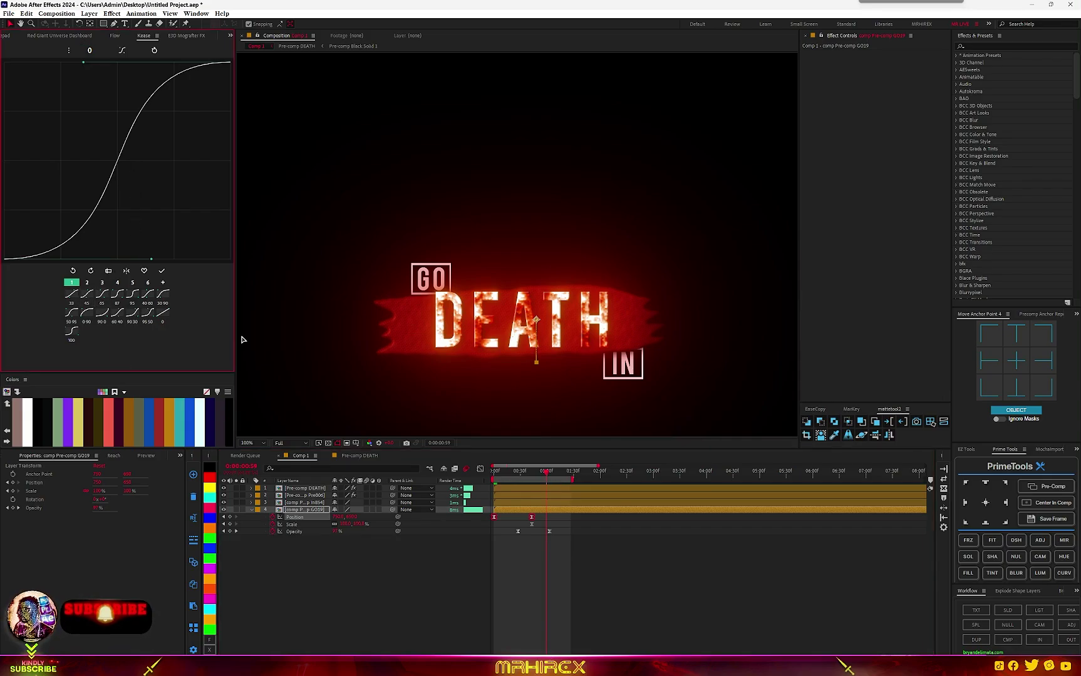
- Pre-compose the animated GO layer and add the Turbulent Distortion EZ effect to it
left_click(1027, 487)
key("ctrl+space")
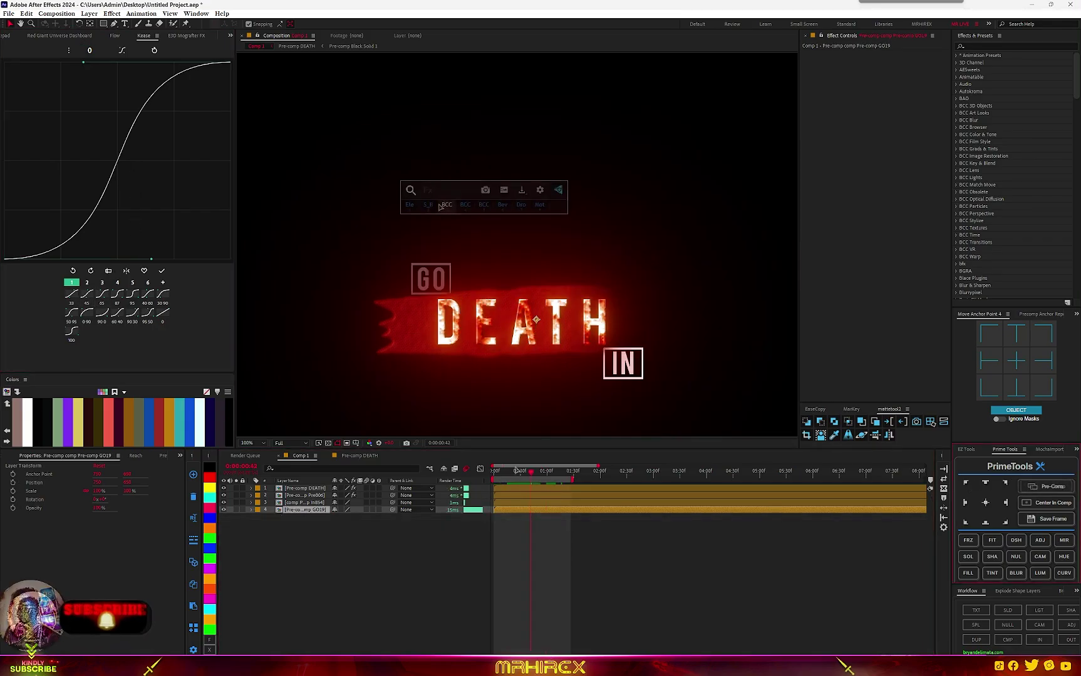
type("tur")
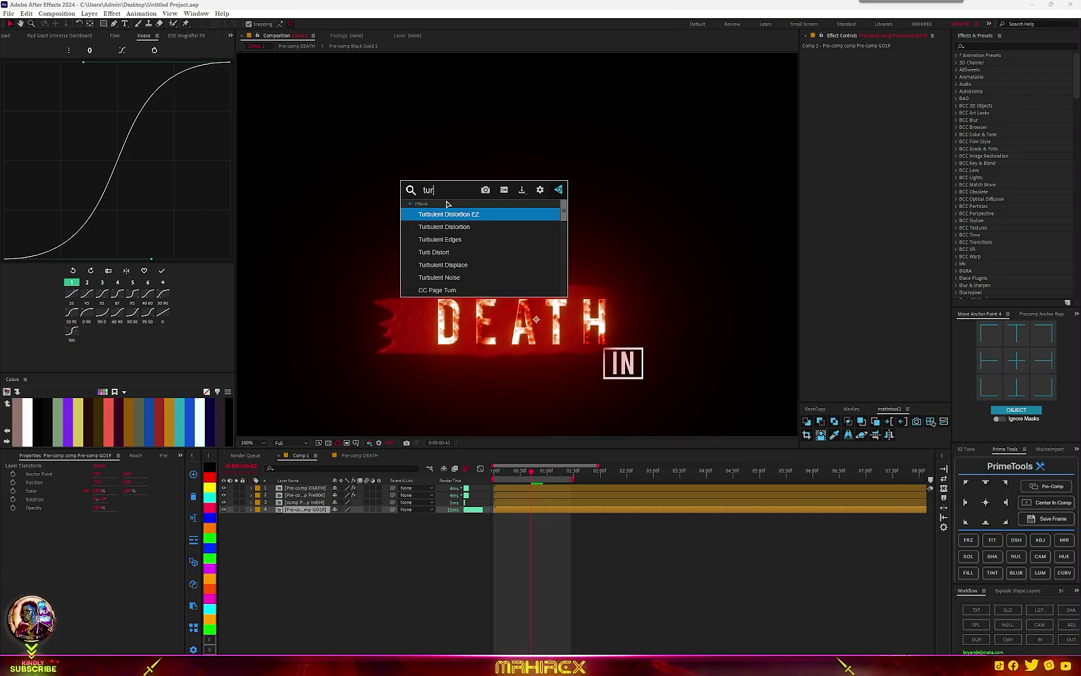
left_click(450, 214)
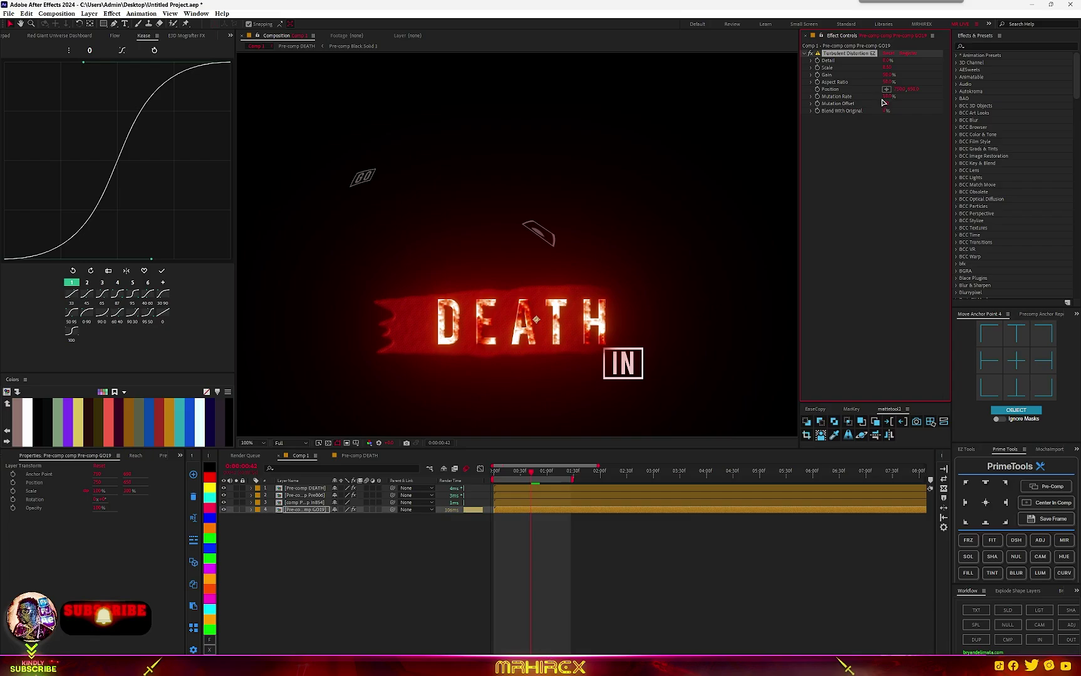
- Set the GO layer's Turbulent Distortion EZ Mutation Rate to 0% and Gain to 1%, and raise its Detail
left_click(887, 98)
type("0")
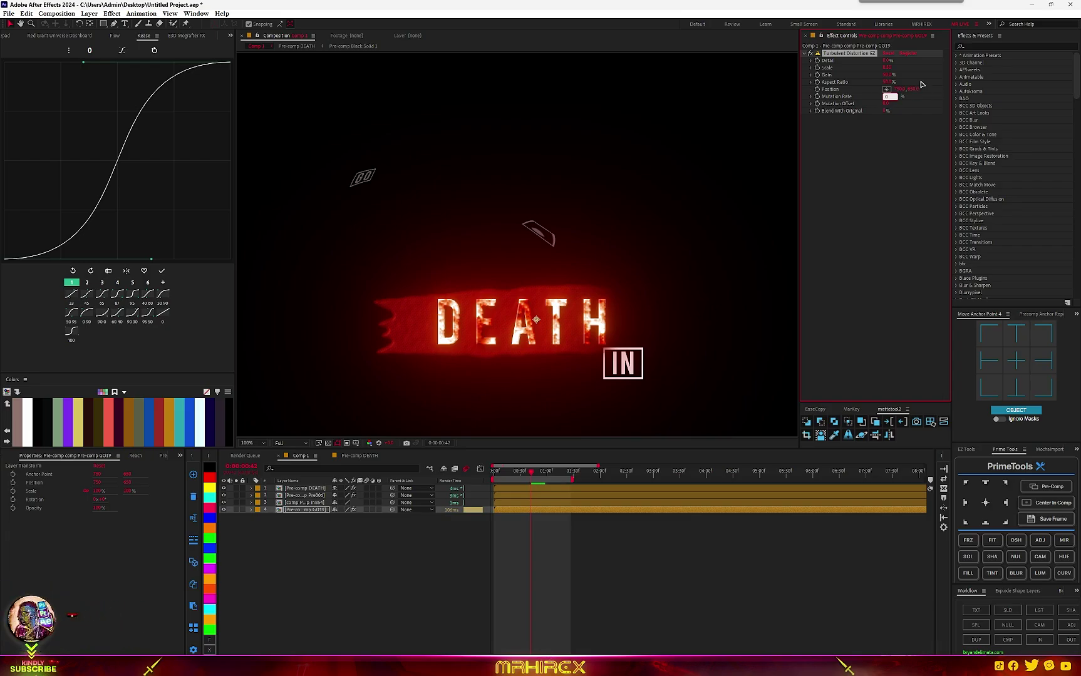
key("Return")
left_click(886, 75)
type("1")
left_click(930, 74)
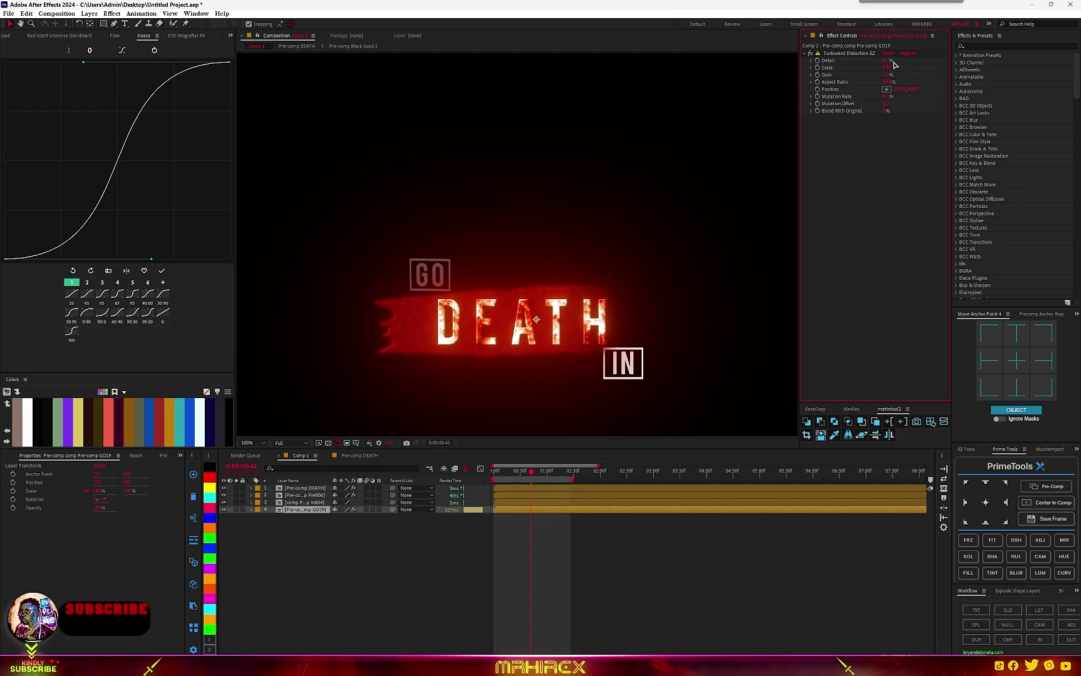
left_click(915, 55)
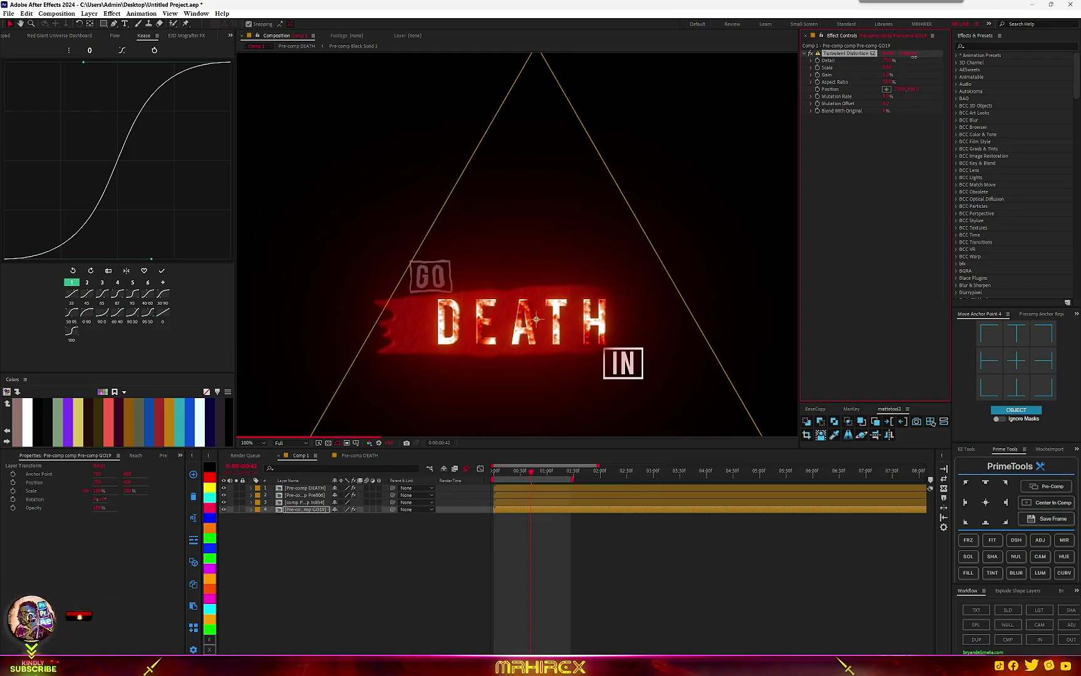
key("period")
left_click_drag(400, 320, 523, 287)
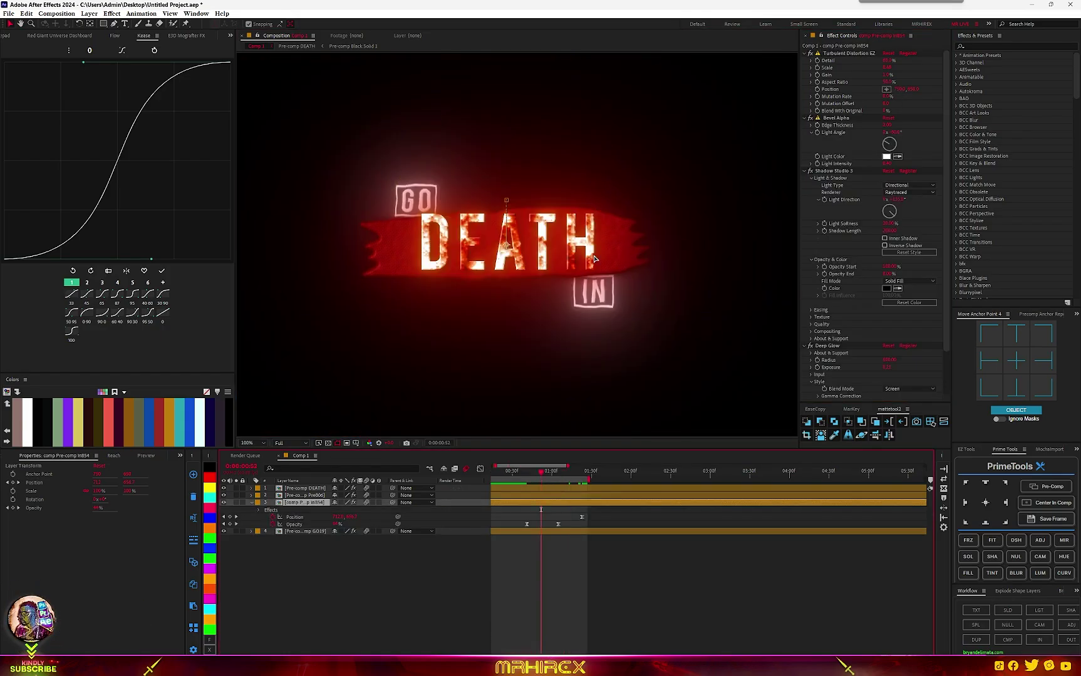
- Pre-compose the DEATH title, red strip, IN and GO layers together and add an adjustment layer above the result
scroll(598, 244, "down", 2)
scroll(538, 262, "up", 6)
scroll(697, 356, "down", 1)
scroll(552, 288, "up", 1)
scroll(561, 287, "down", 2)
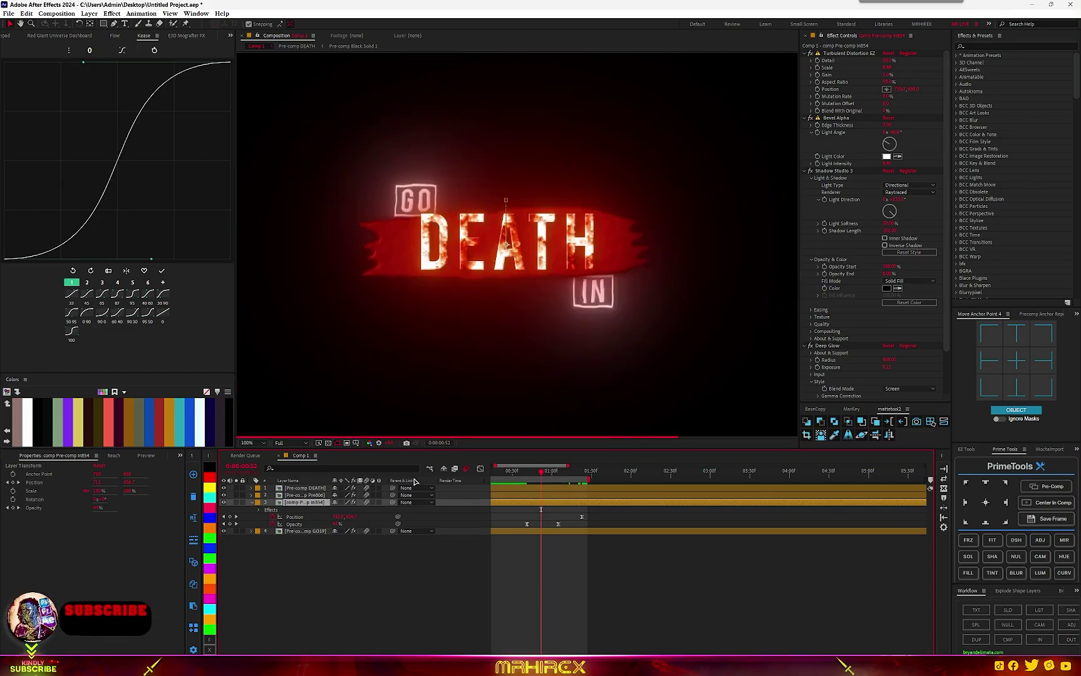
left_click_drag(357, 586, 301, 486)
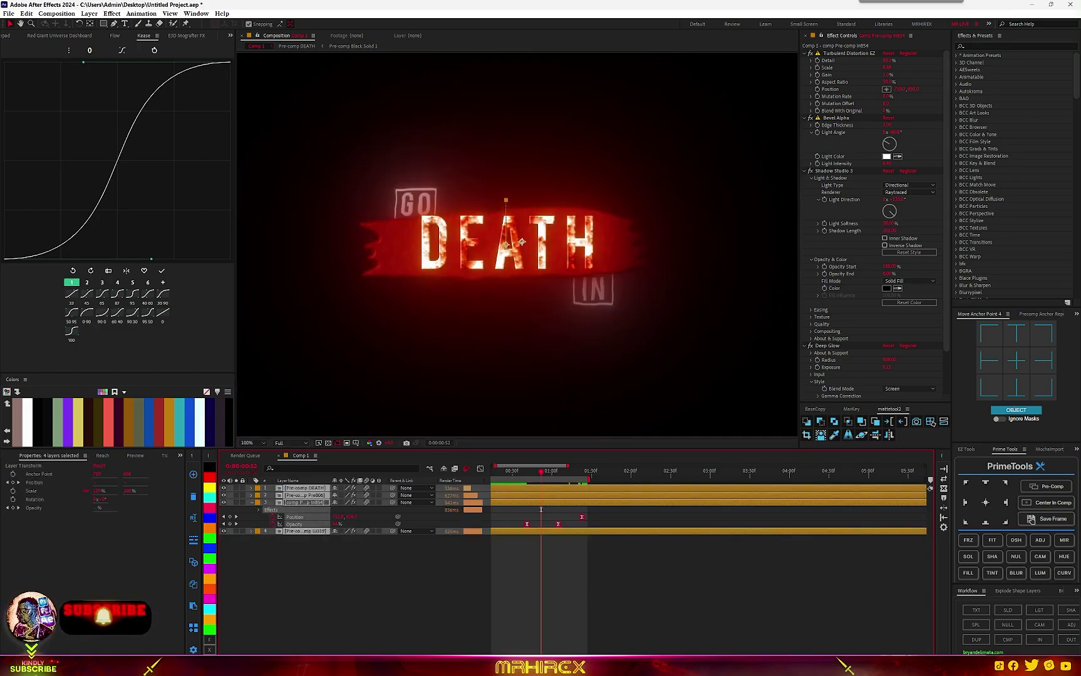
left_click(1045, 487)
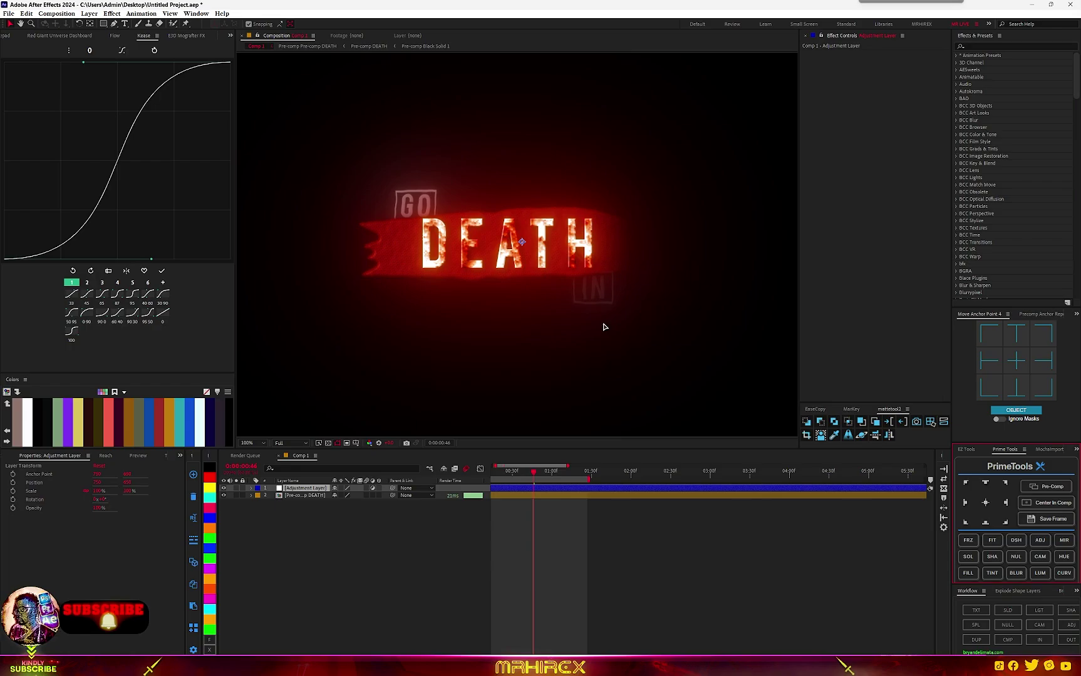
- Apply the Zoom Blur effect to the adjustment layer above the pre-composed title
key("ctrl+space")
type("x")
key("BackSpace")
type("zoo")
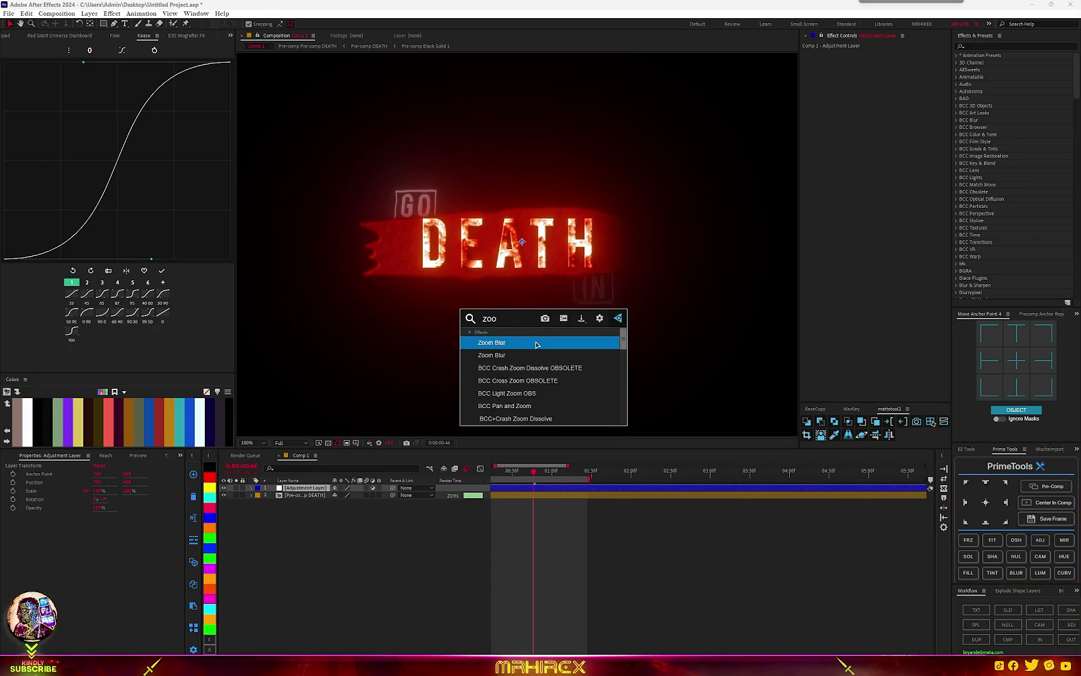
left_click(536, 343)
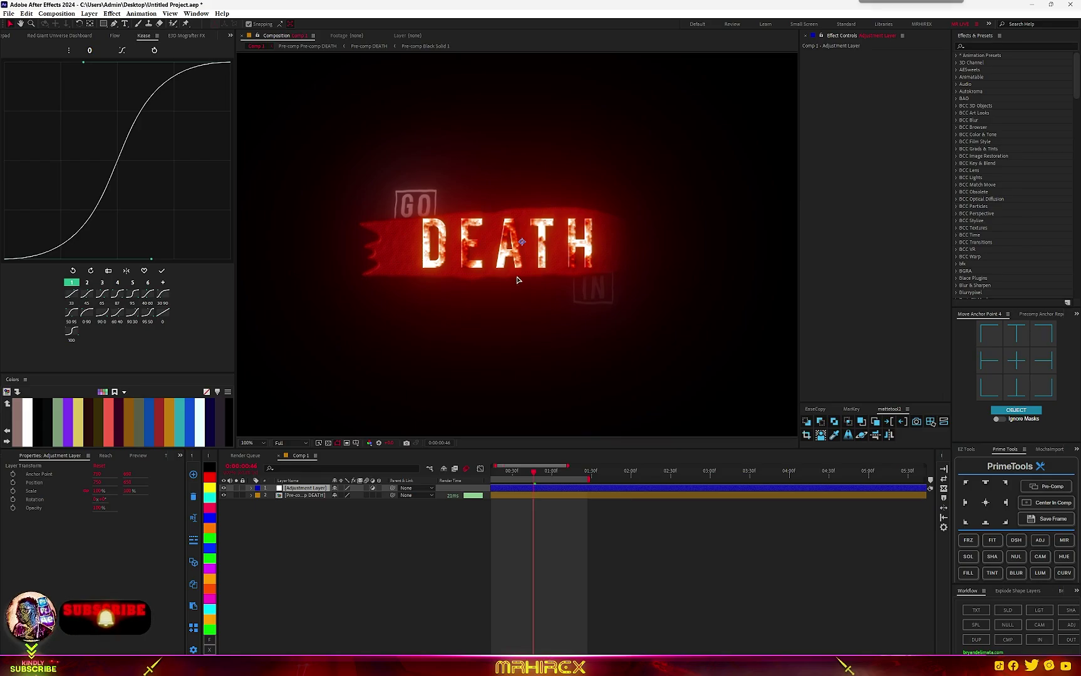
- Check the zoom-blurred title up close, then select the adjustment layer together with the pre-composed title layer
scroll(524, 253, "down", 3)
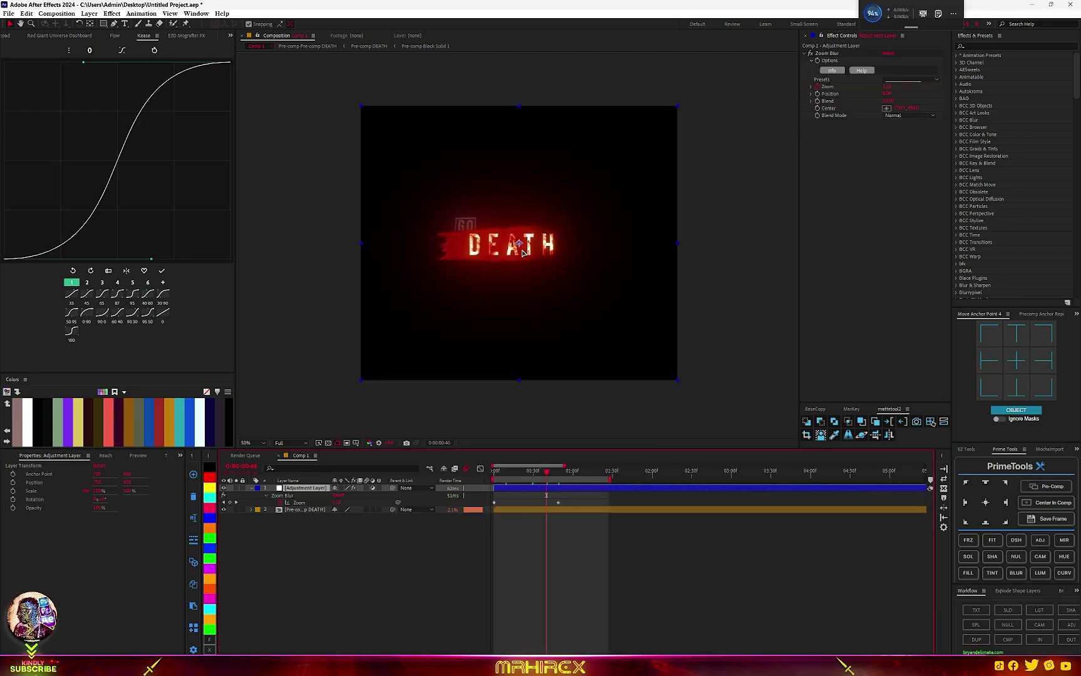
scroll(634, 309, "up", 3)
scroll(627, 304, "up", 1)
scroll(591, 284, "down", 1)
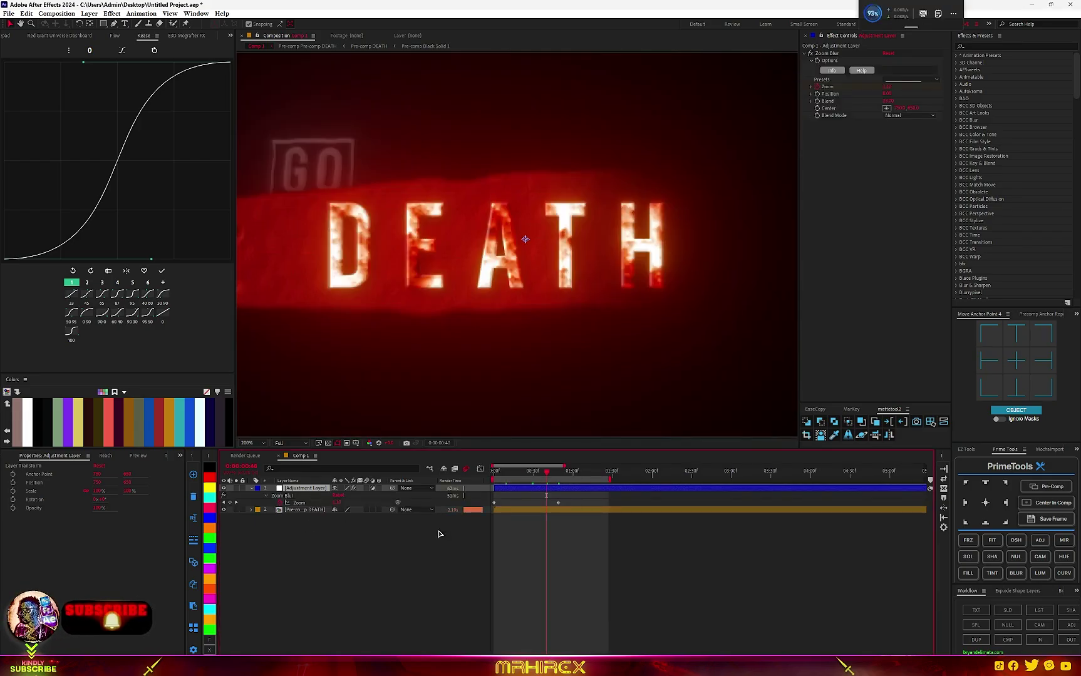
left_click_drag(336, 542, 289, 485)
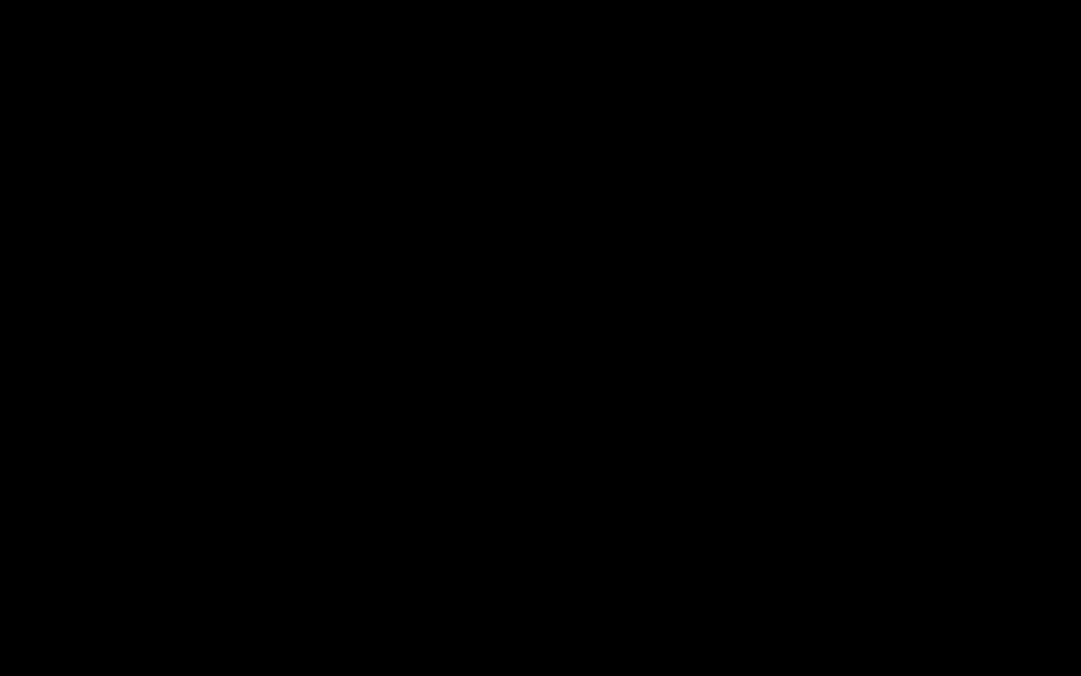